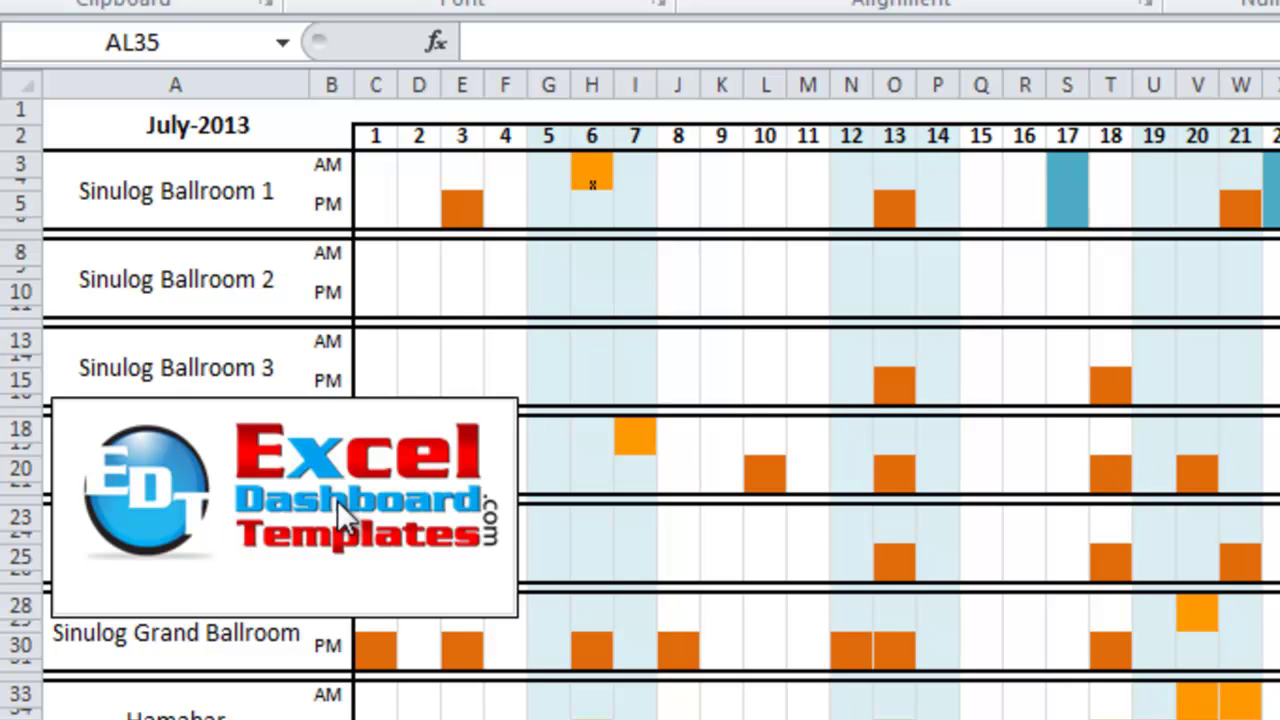
pyautogui.click(365, 571)
pyautogui.click(373, 532)
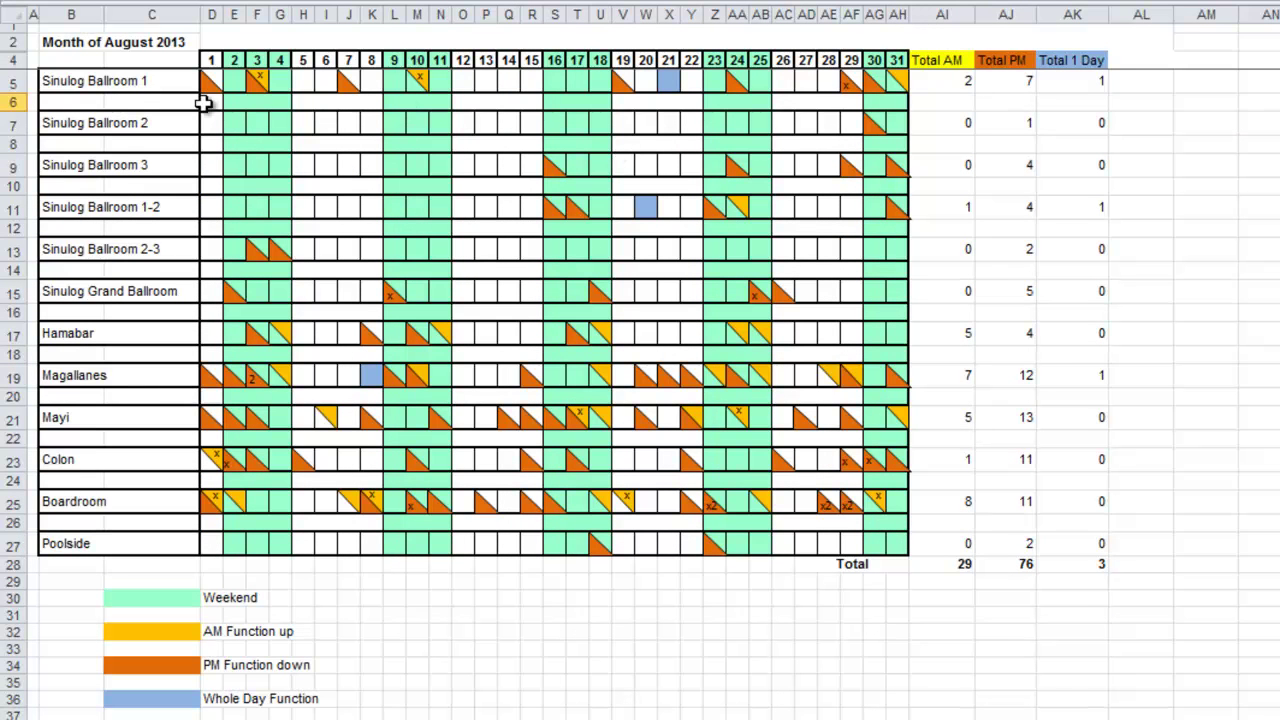
# Examine the August 2013 room schedule: the room rows, the AM and PM triangle shapes, and the whole-day cells for Sinulog Ballroom 1
pyautogui.moveTo(90, 67); pyautogui.dragTo(446, 150)
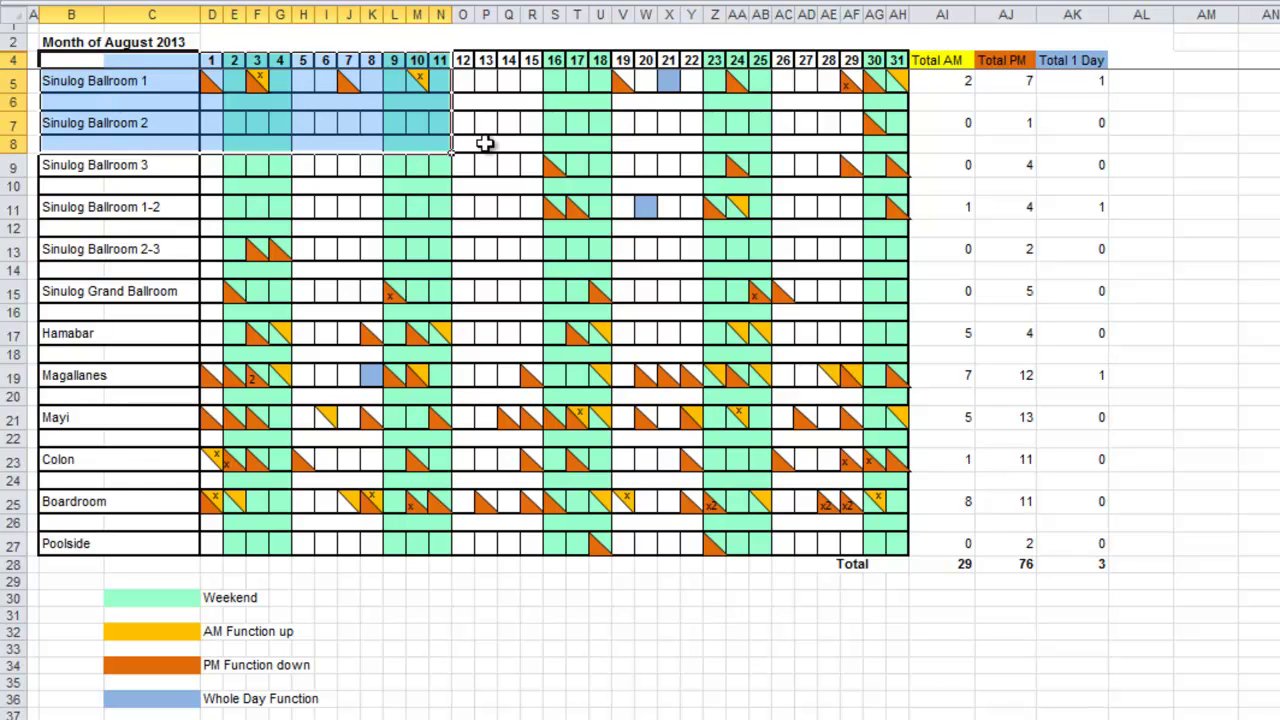
pyautogui.moveTo(106, 89); pyautogui.dragTo(100, 348)
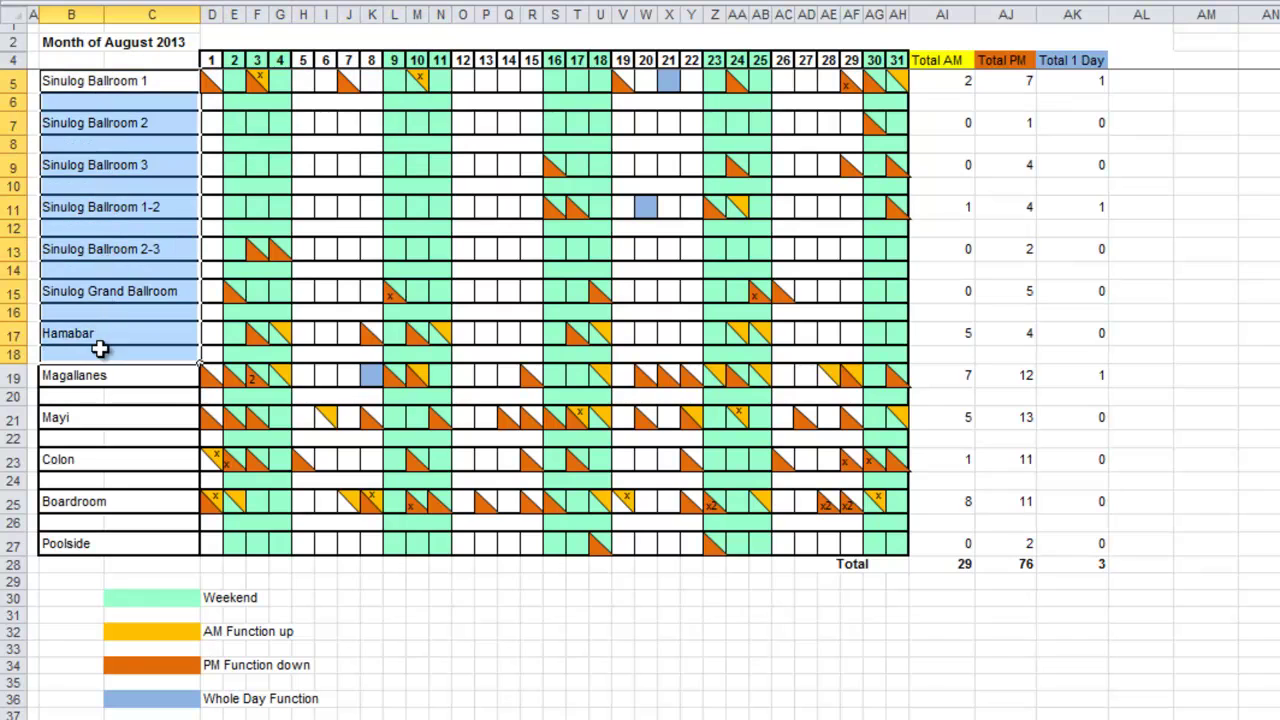
pyautogui.click(135, 100)
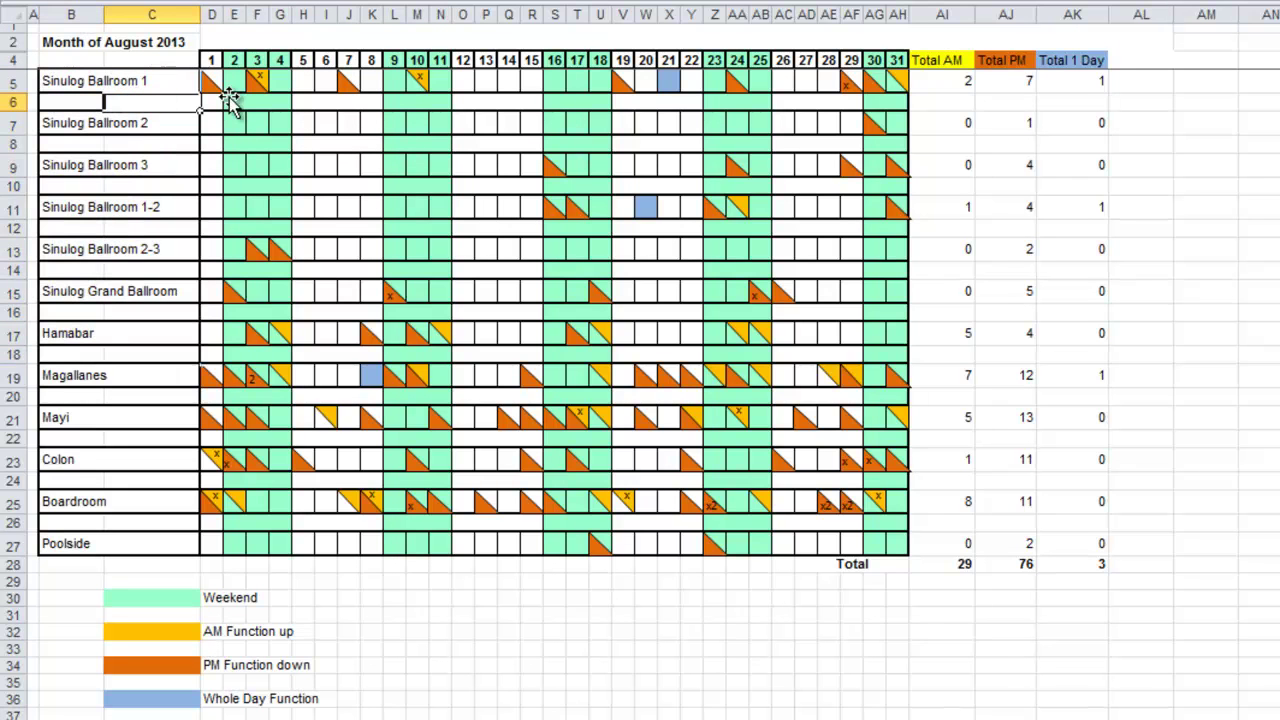
pyautogui.click(216, 90)
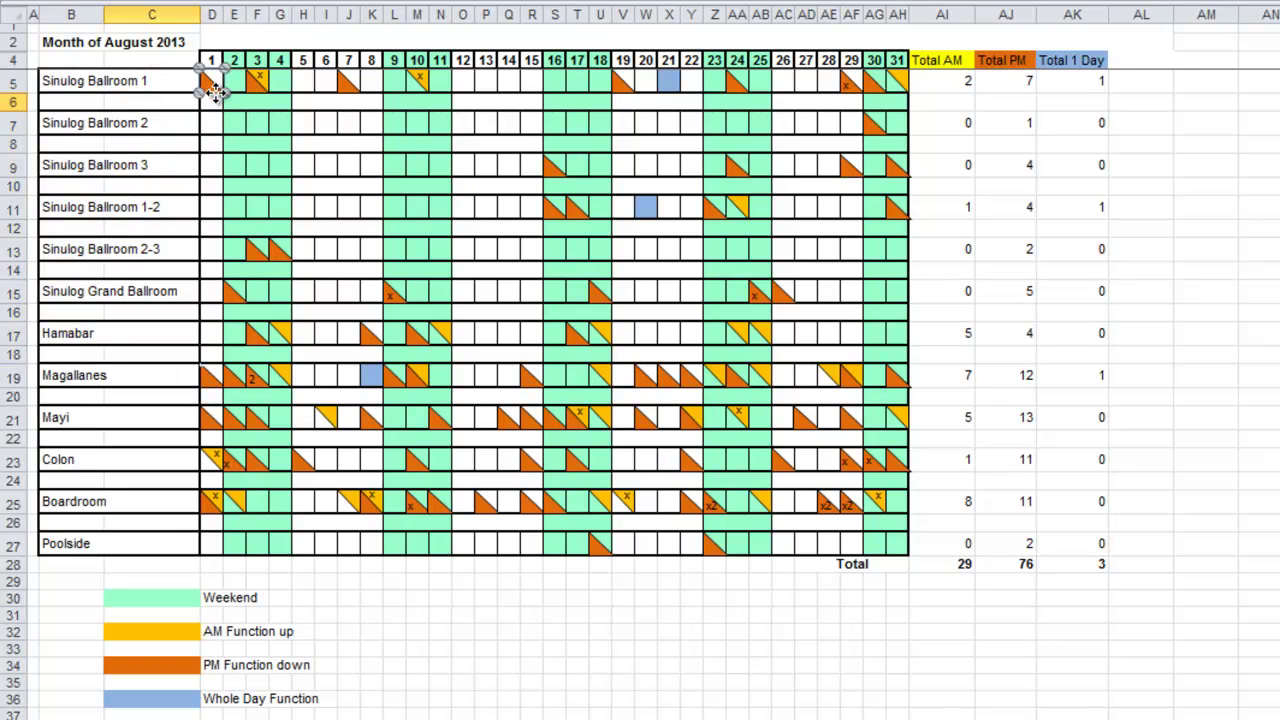
pyautogui.moveTo(216, 92); pyautogui.dragTo(183, 89)
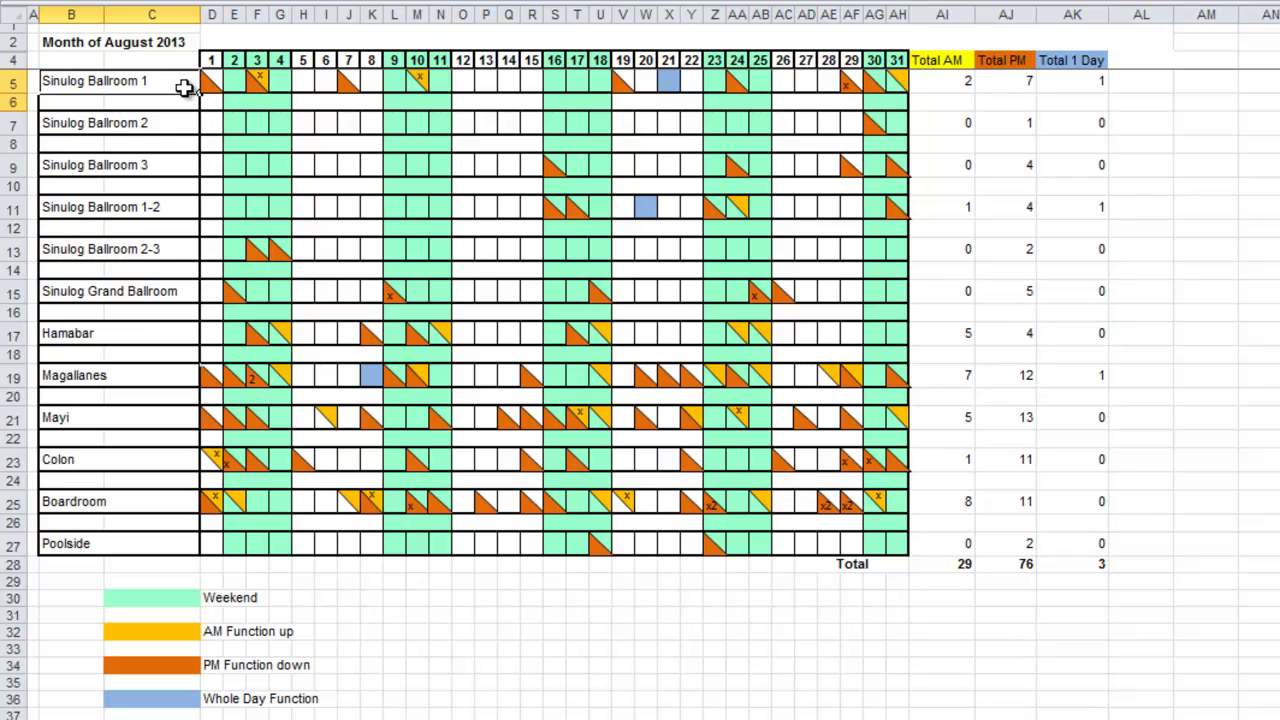
pyautogui.click(280, 88)
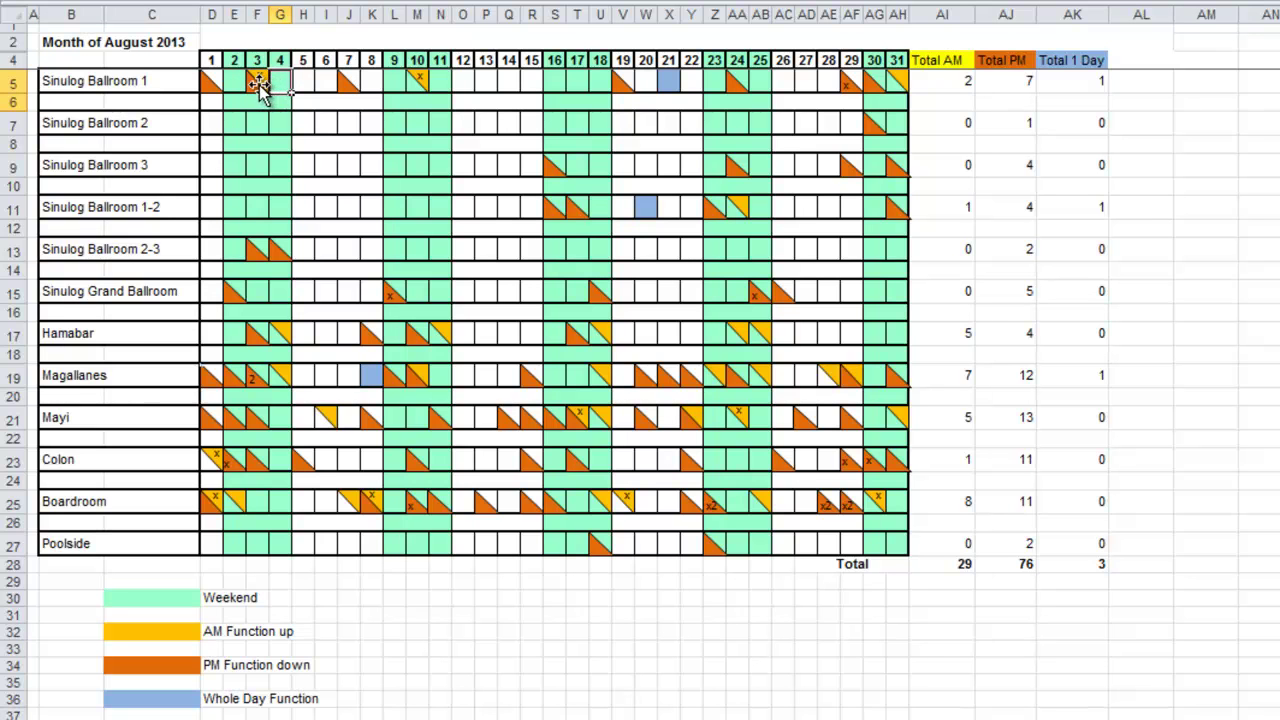
pyautogui.moveTo(262, 86); pyautogui.dragTo(342, 88)
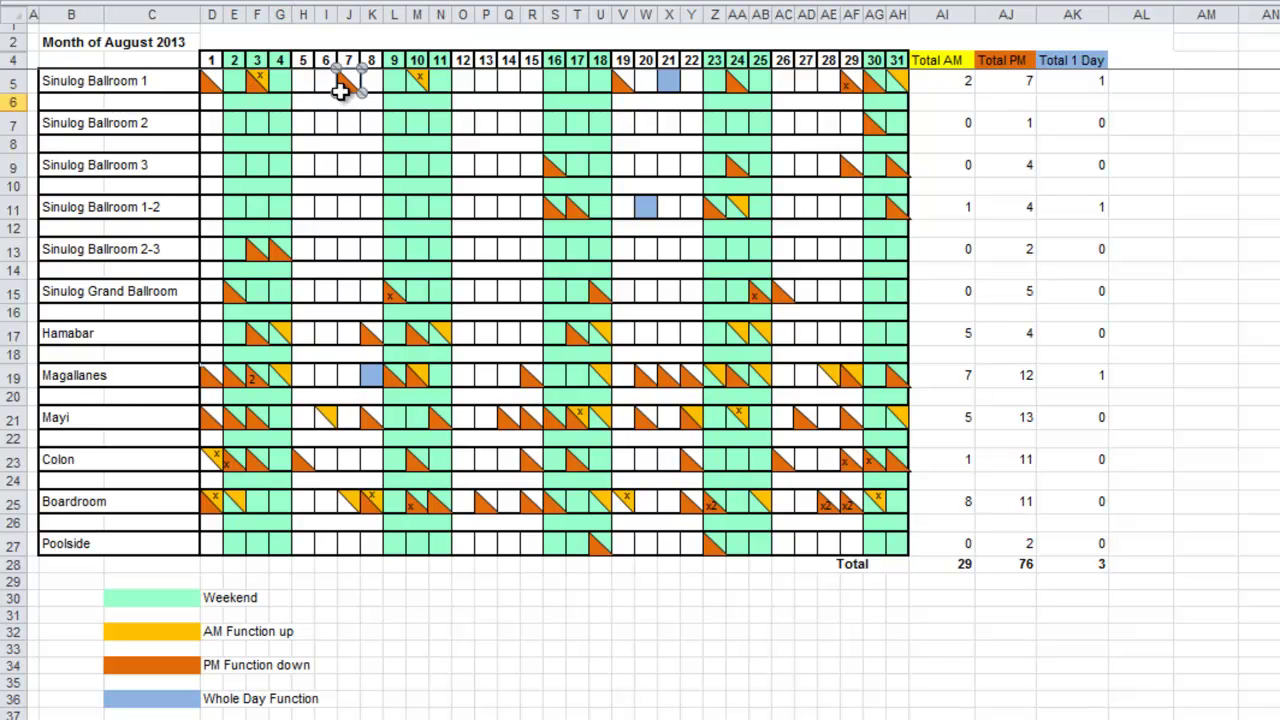
pyautogui.click(423, 82)
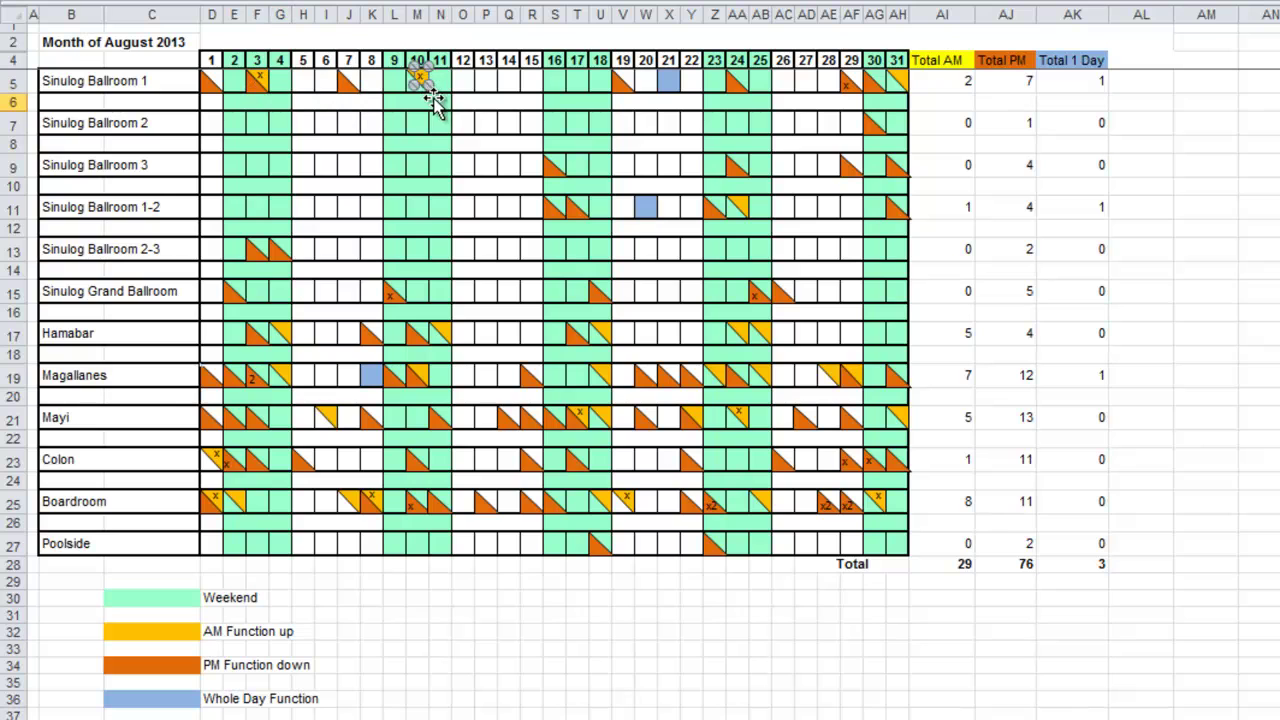
pyautogui.click(474, 93)
pyautogui.click(668, 82)
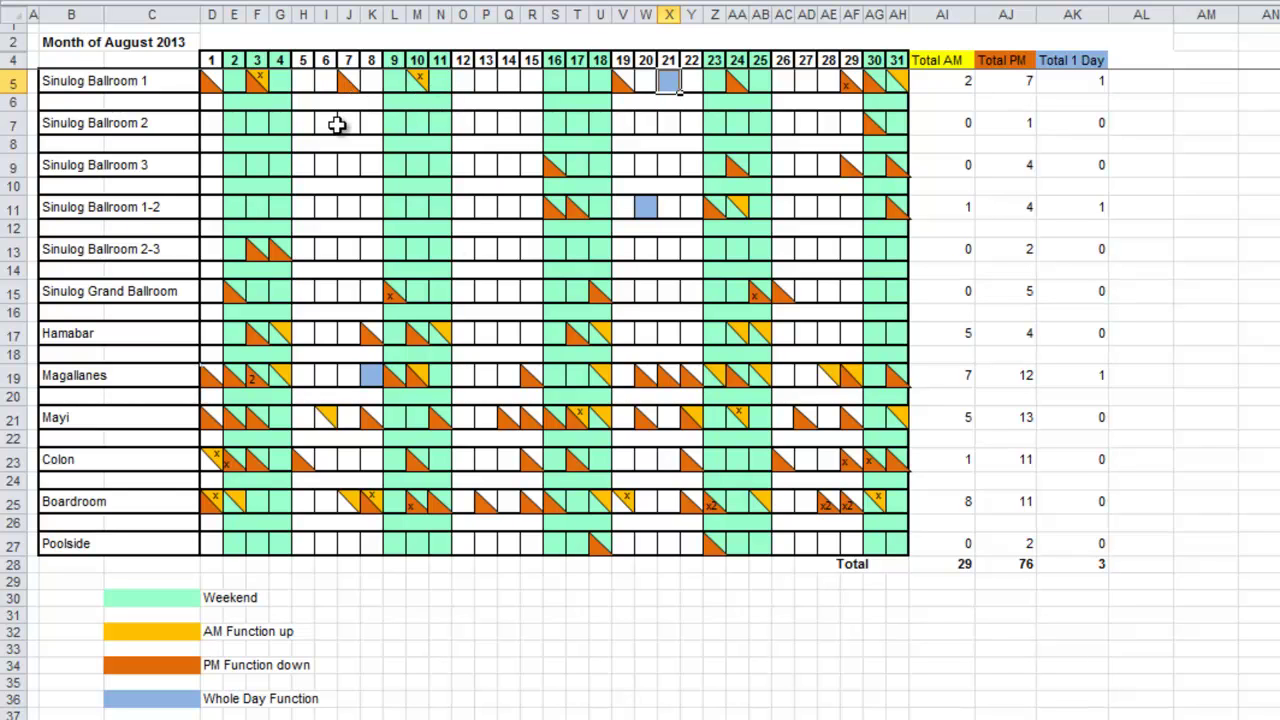
pyautogui.click(150, 123)
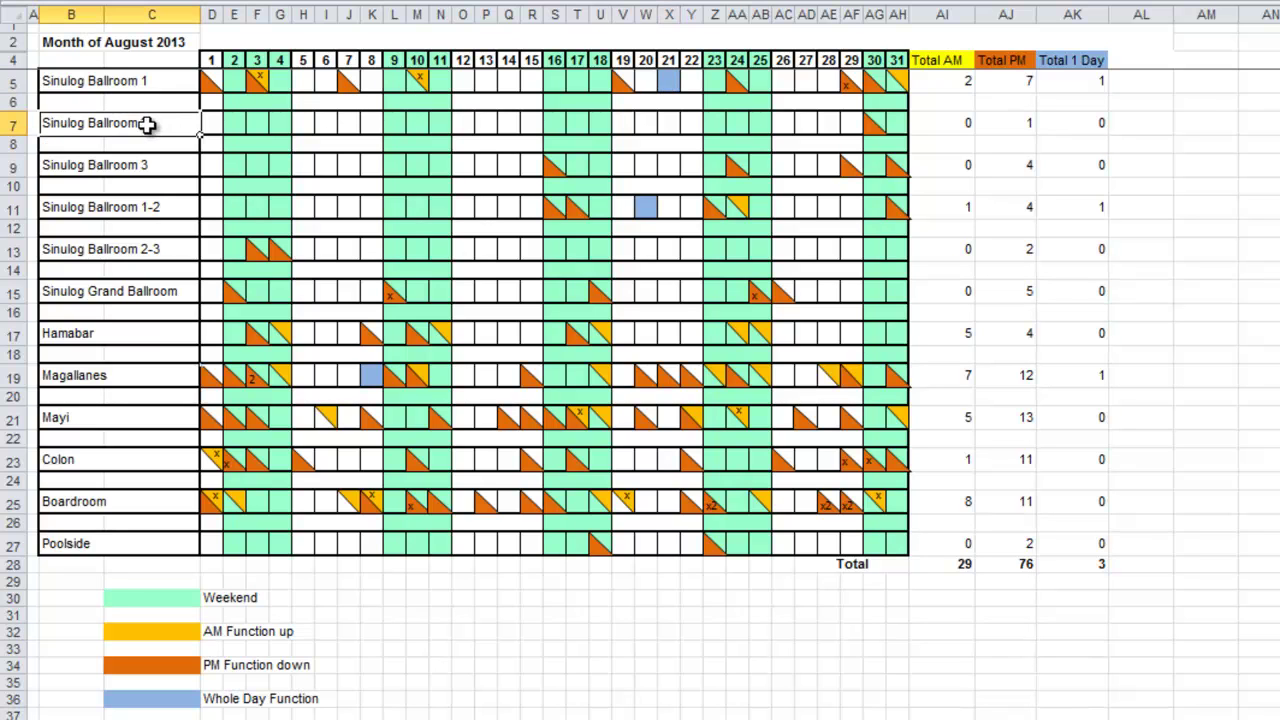
pyautogui.click(618, 82)
pyautogui.click(666, 82)
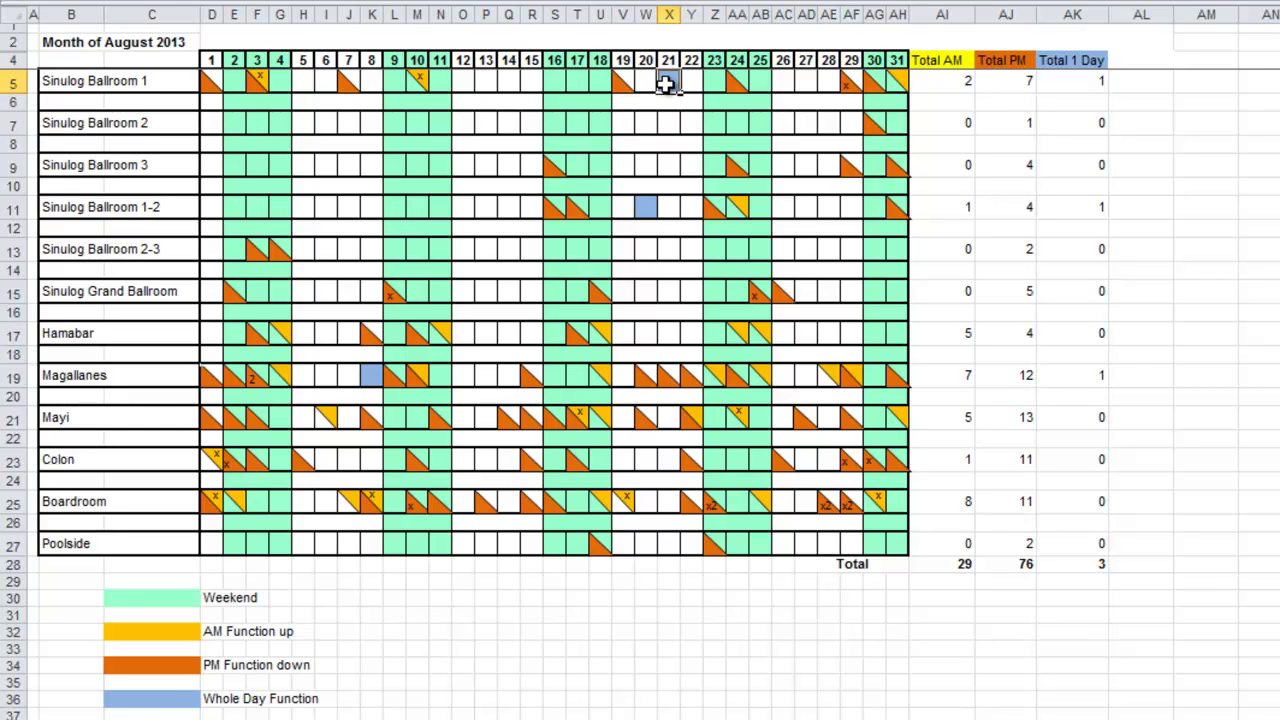
pyautogui.click(419, 84)
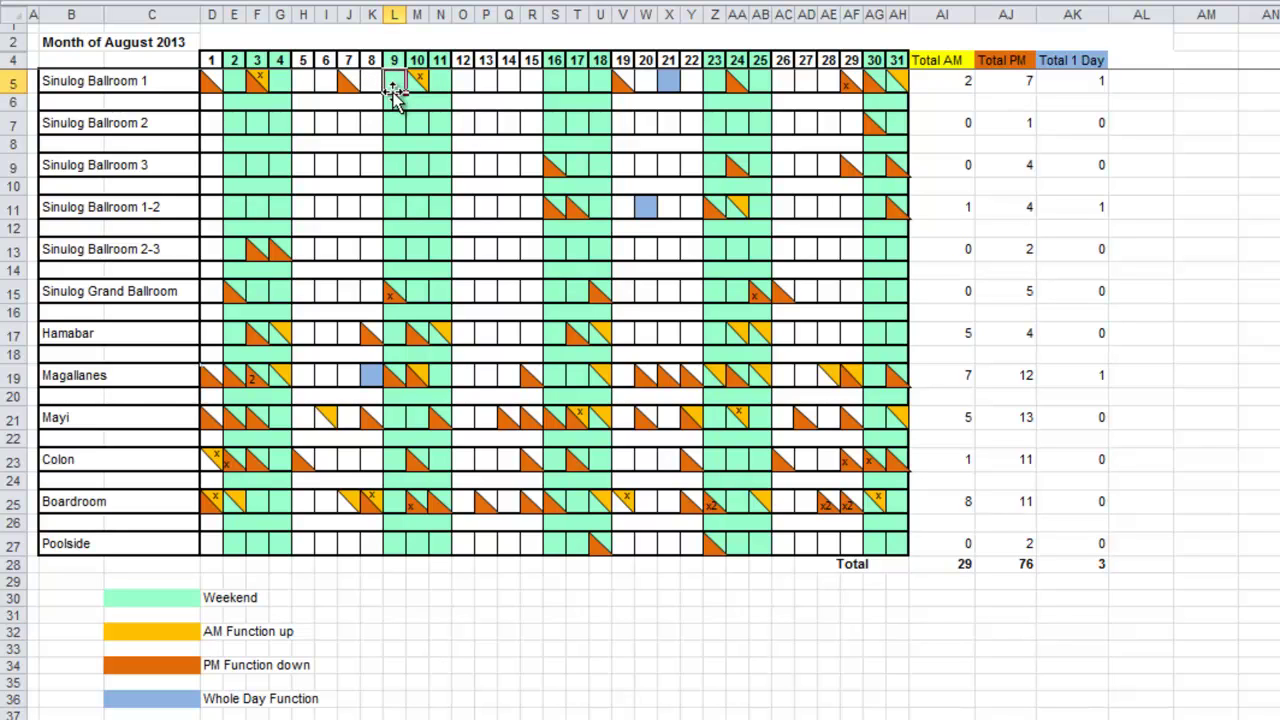
pyautogui.click(143, 82)
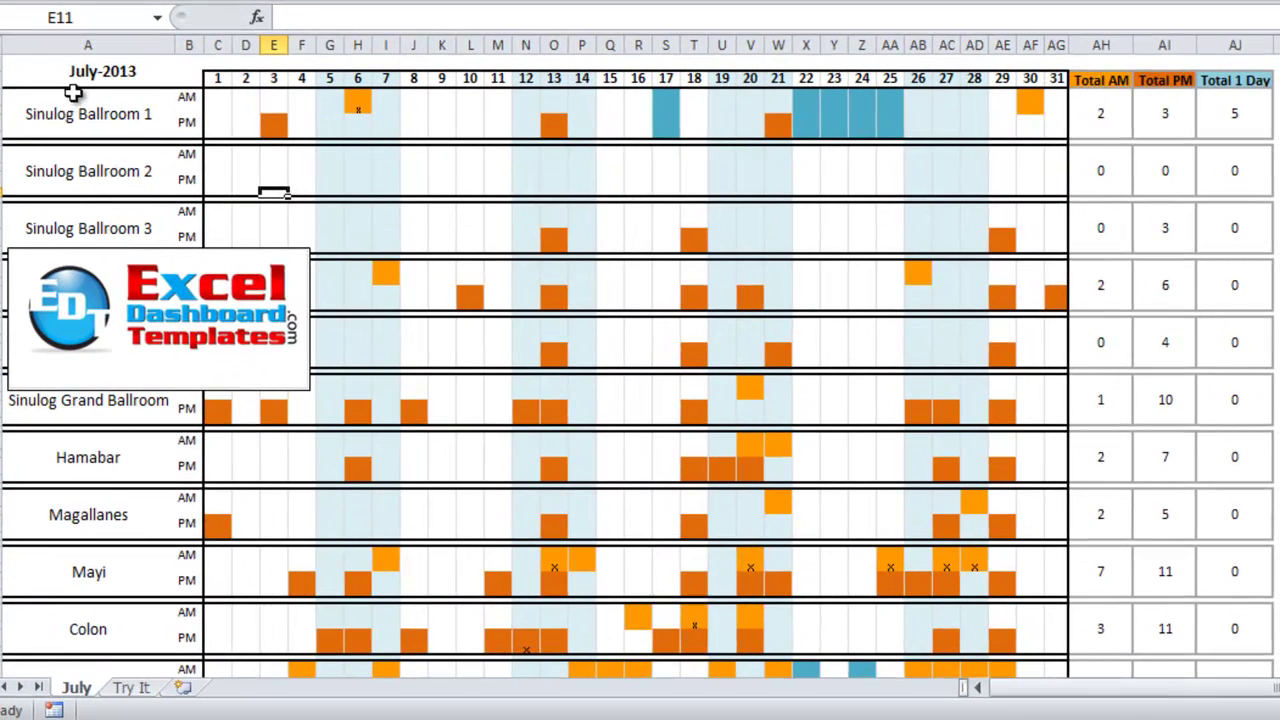
# Change the schedule's month date in cell A1 to 9/1/13
pyautogui.click(103, 76)
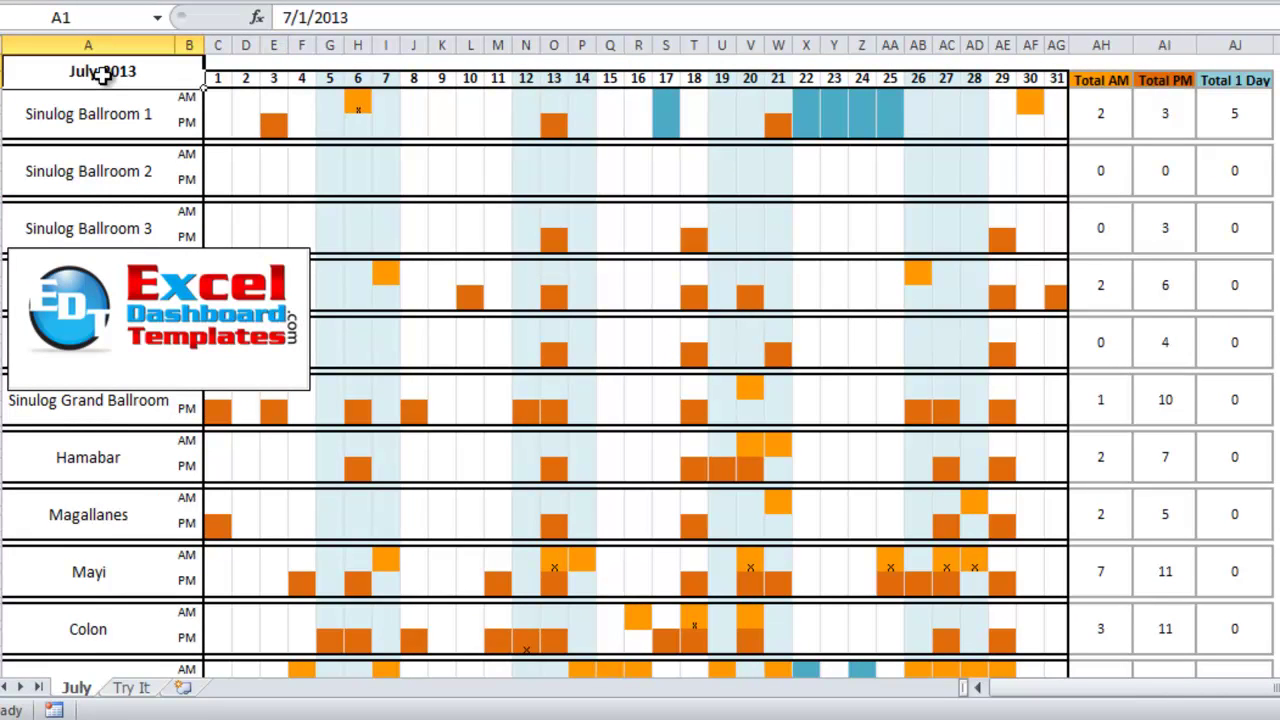
pyautogui.click(91, 128)
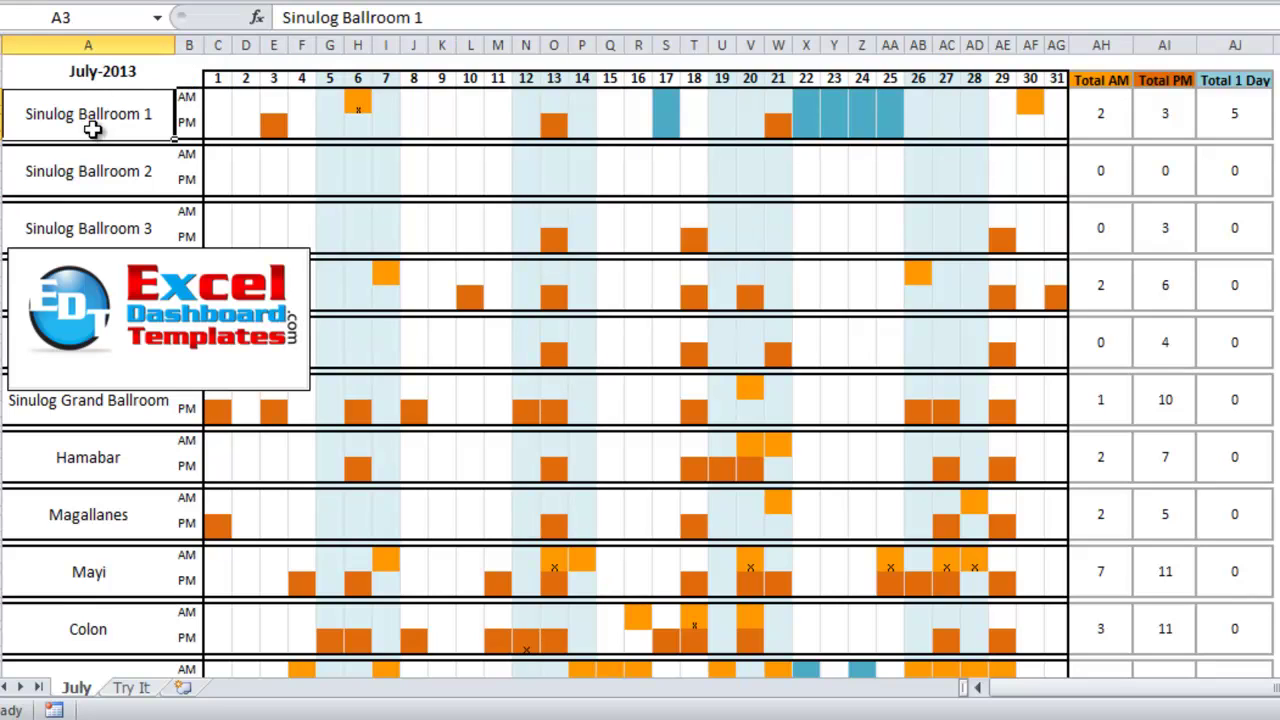
pyautogui.click(112, 74)
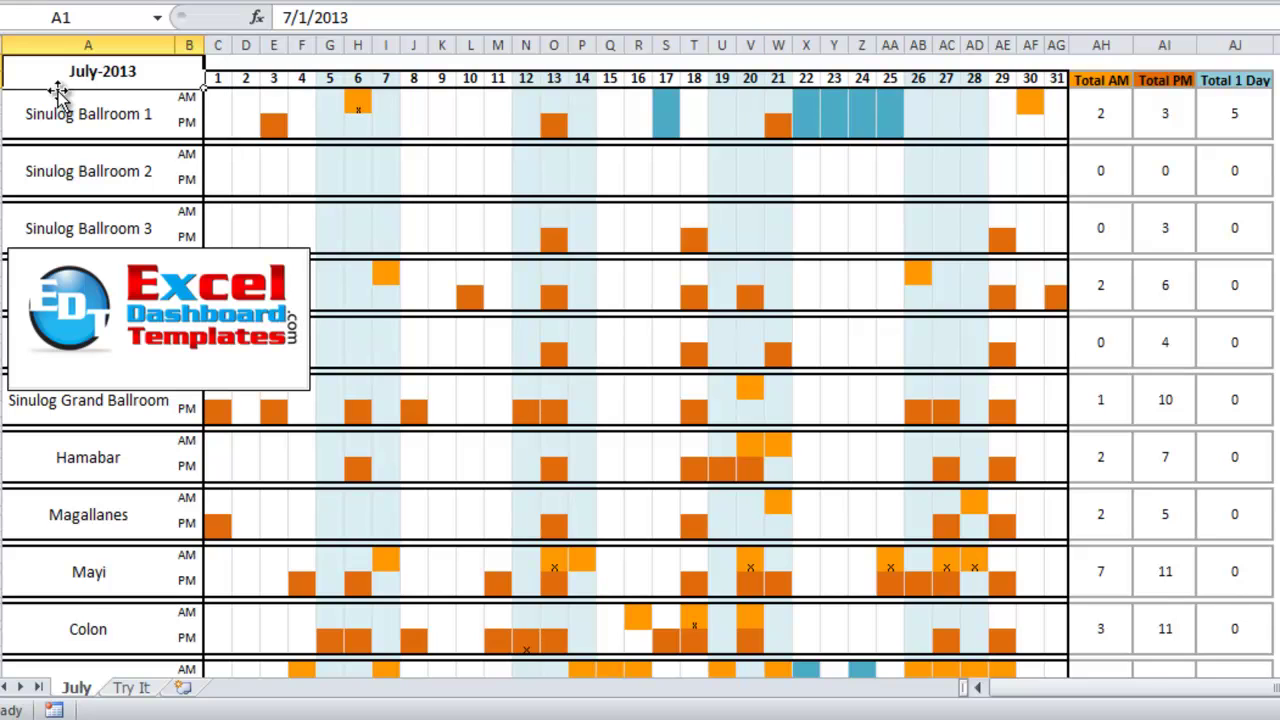
pyautogui.write('9/')
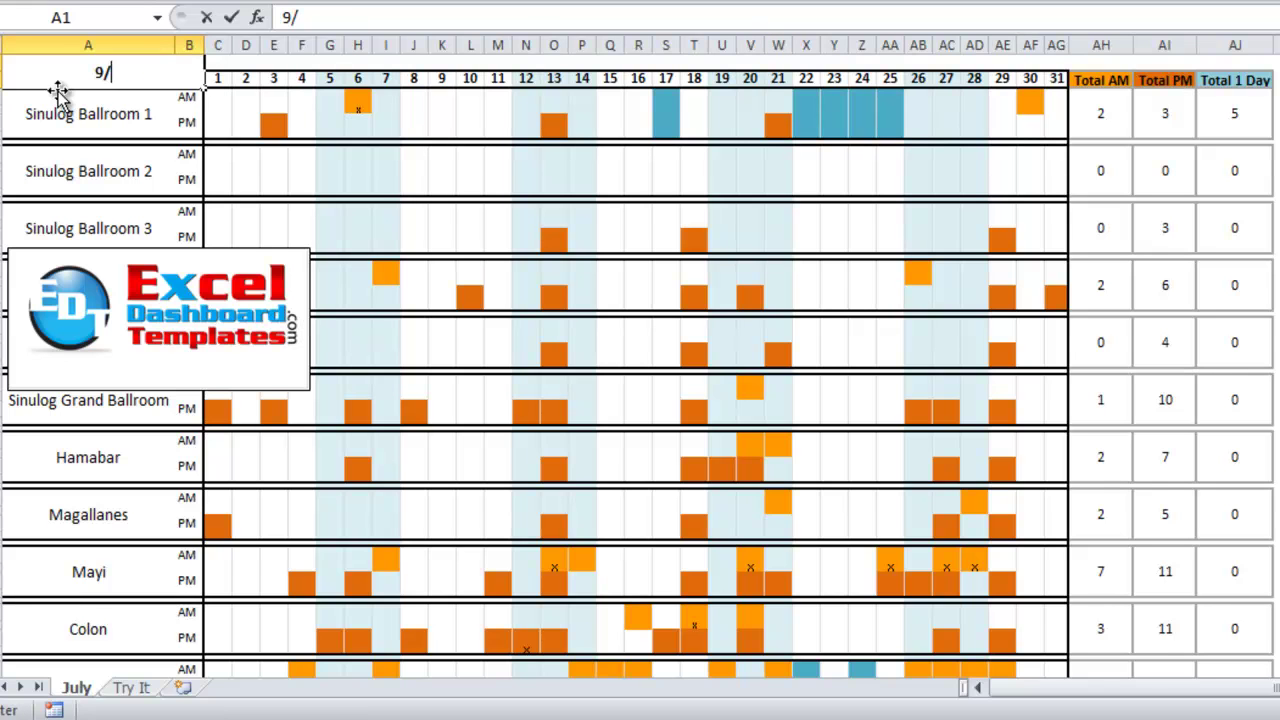
pyautogui.write('1/13')
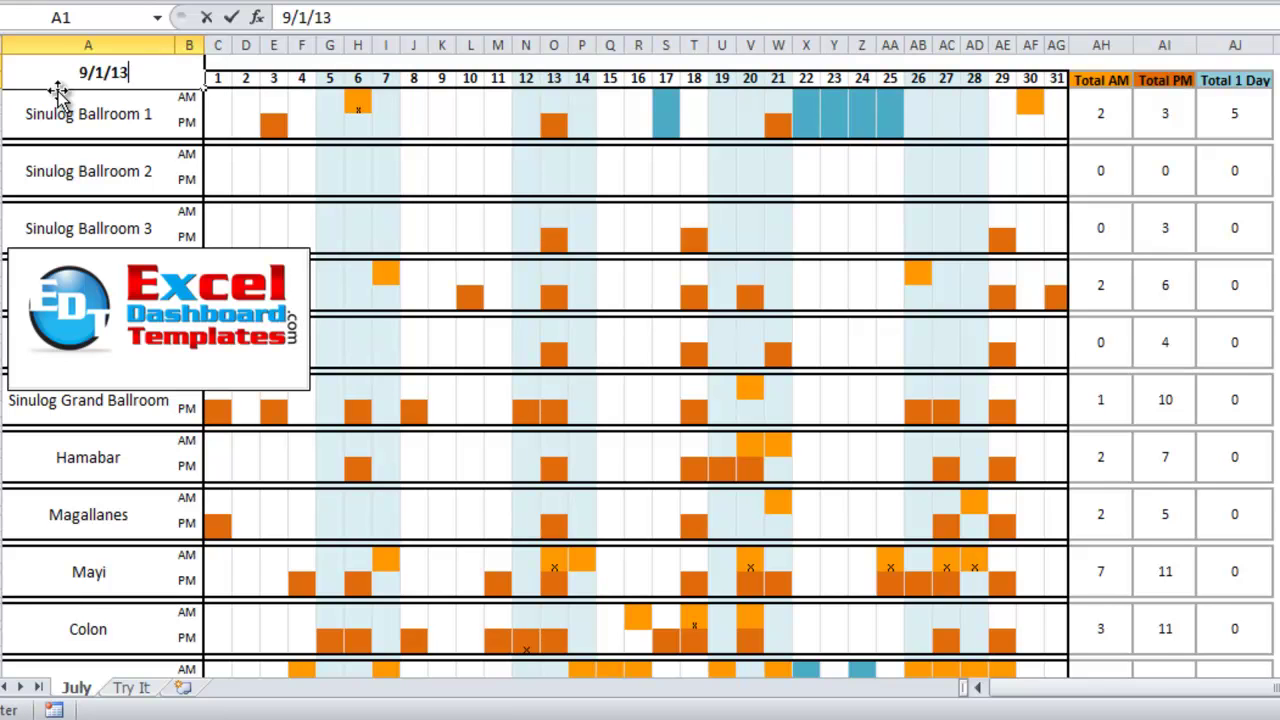
pyautogui.press('Return')
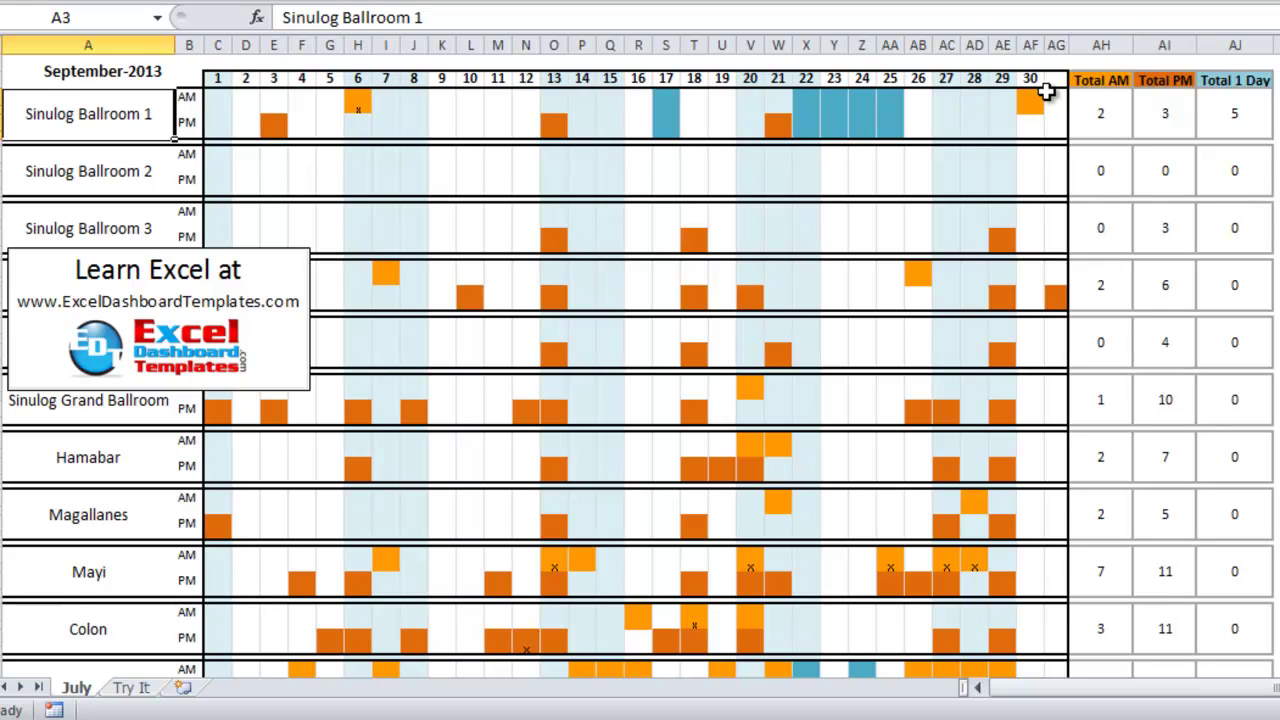
# Change the month date in cell A1 to 2/1/2016 to test a leap-year February
pyautogui.click(93, 70)
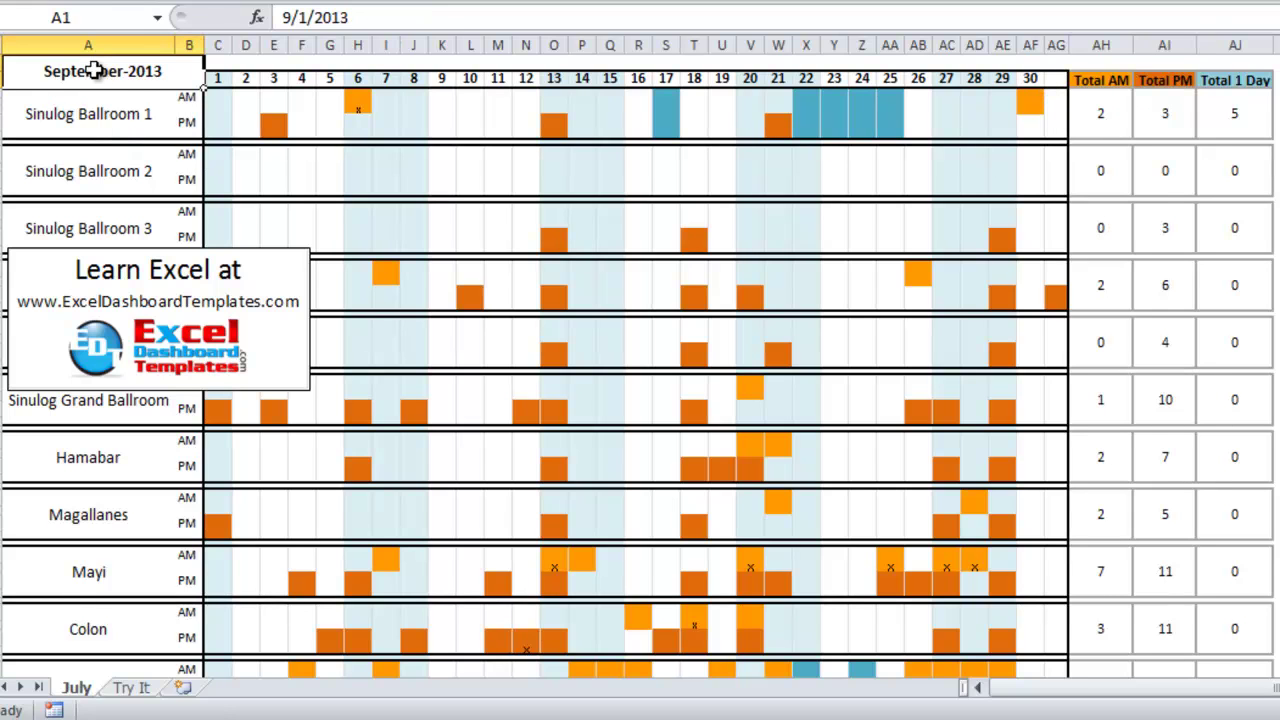
pyautogui.write('2/1/')
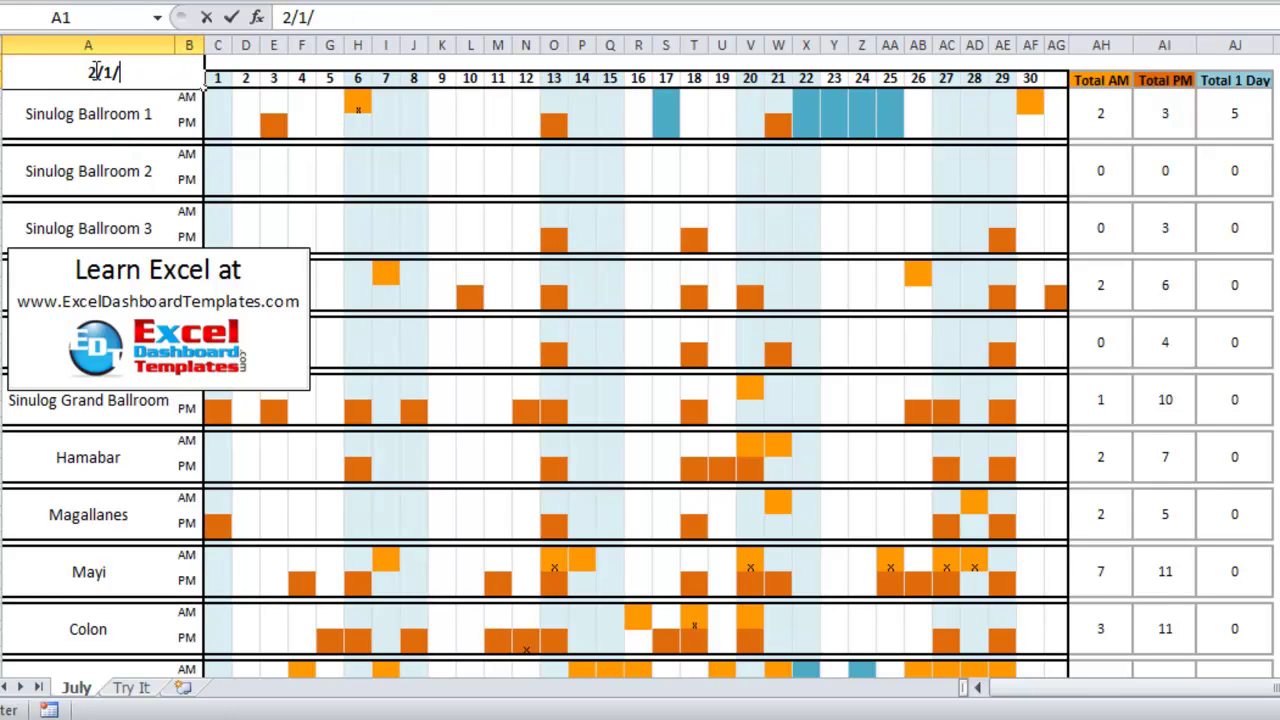
pyautogui.write('2016')
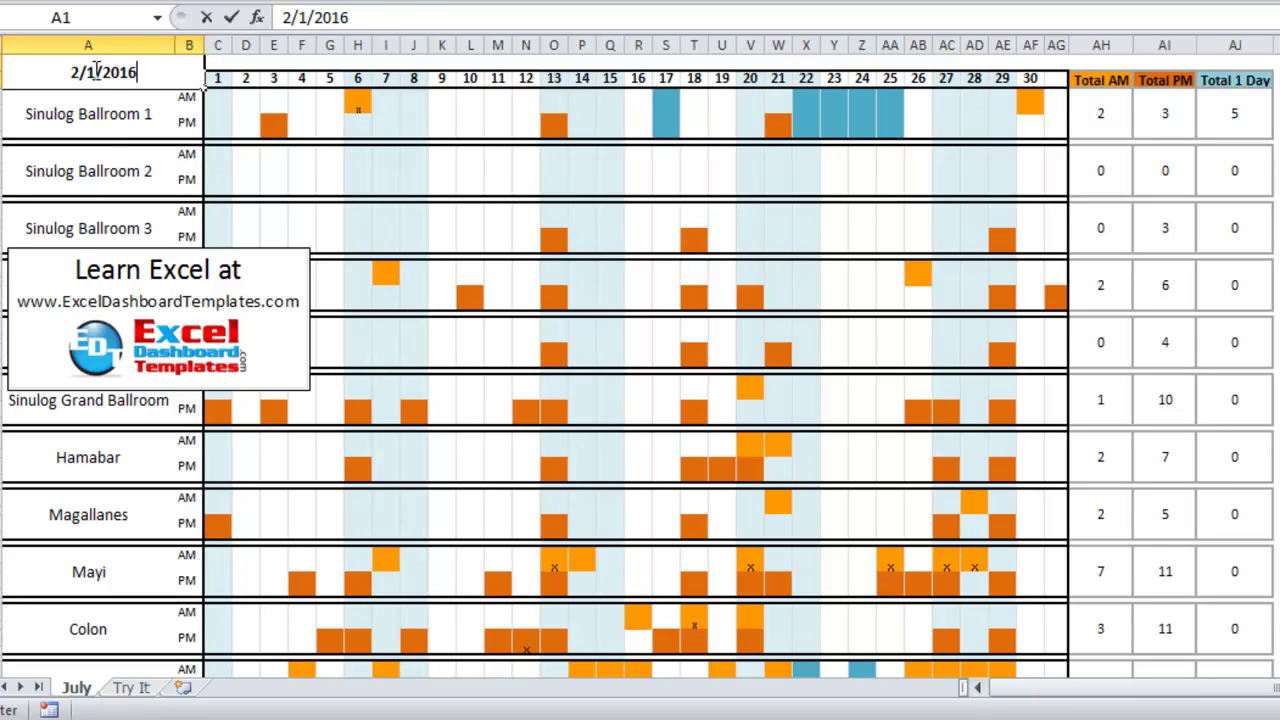
pyautogui.press('Return')
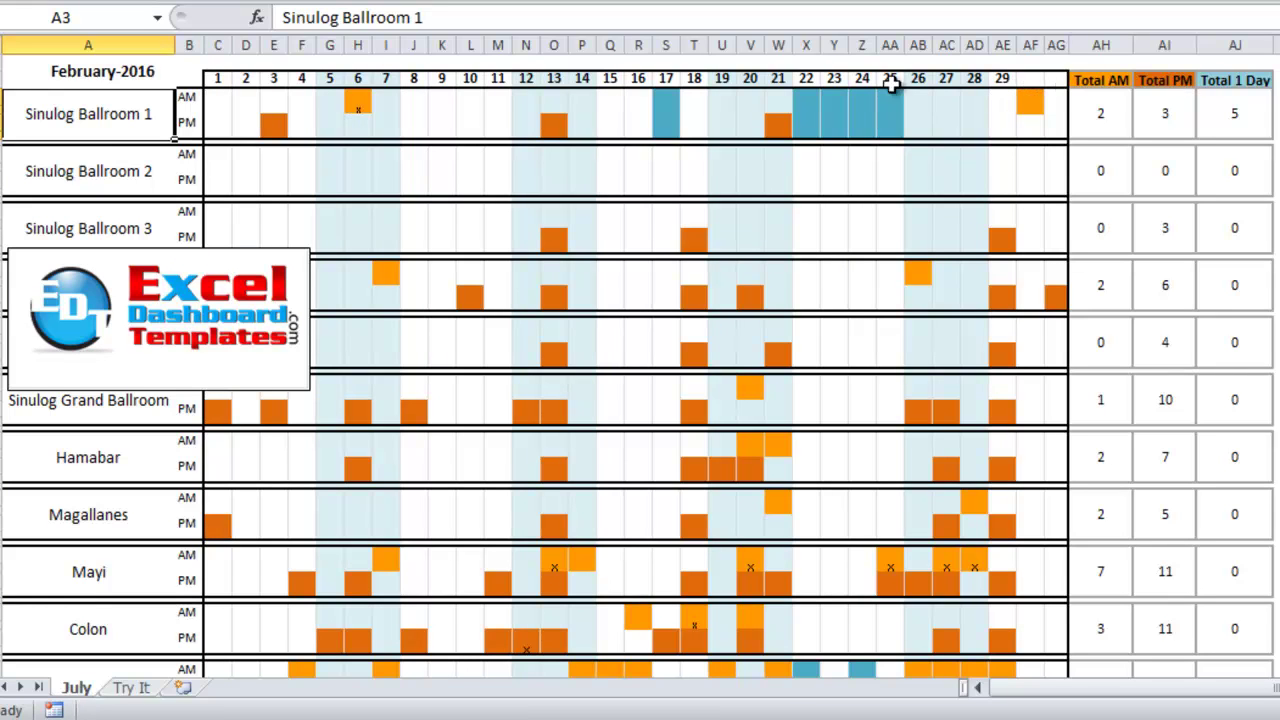
# Set the month date in cell A1 to 2/1/14 to test a non-leap-year February
pyautogui.click(121, 71)
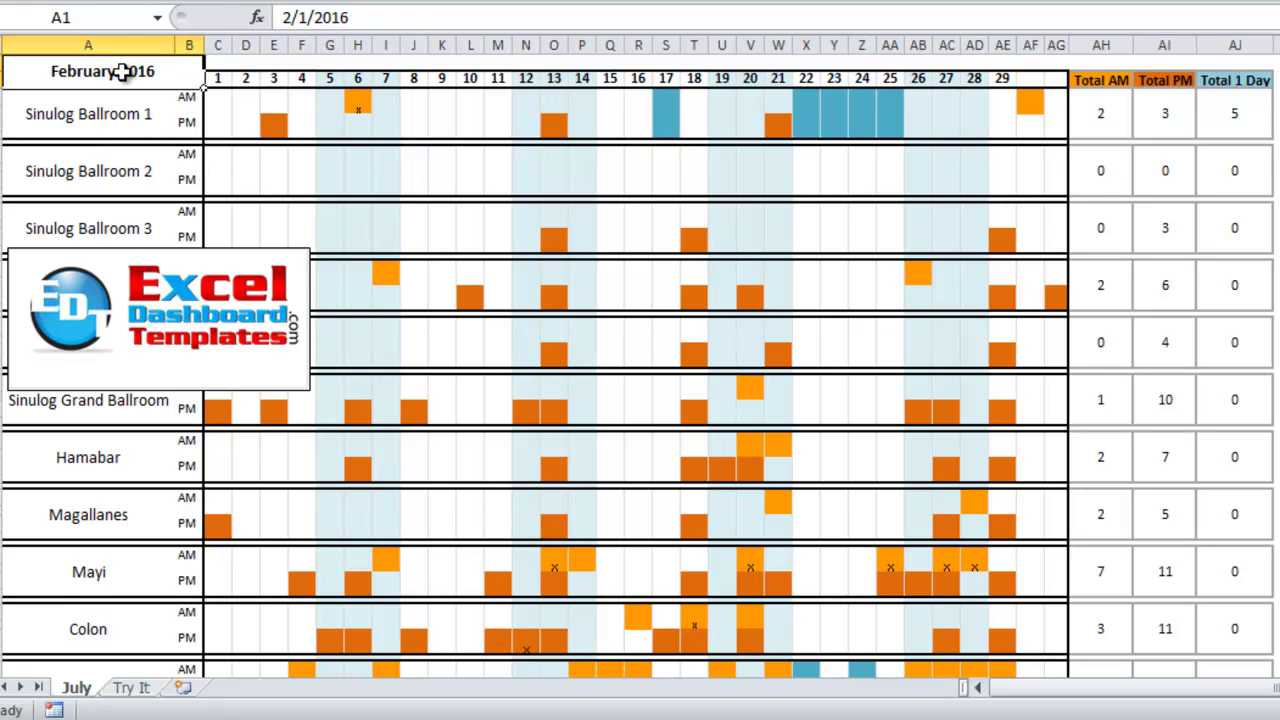
pyautogui.write('2/')
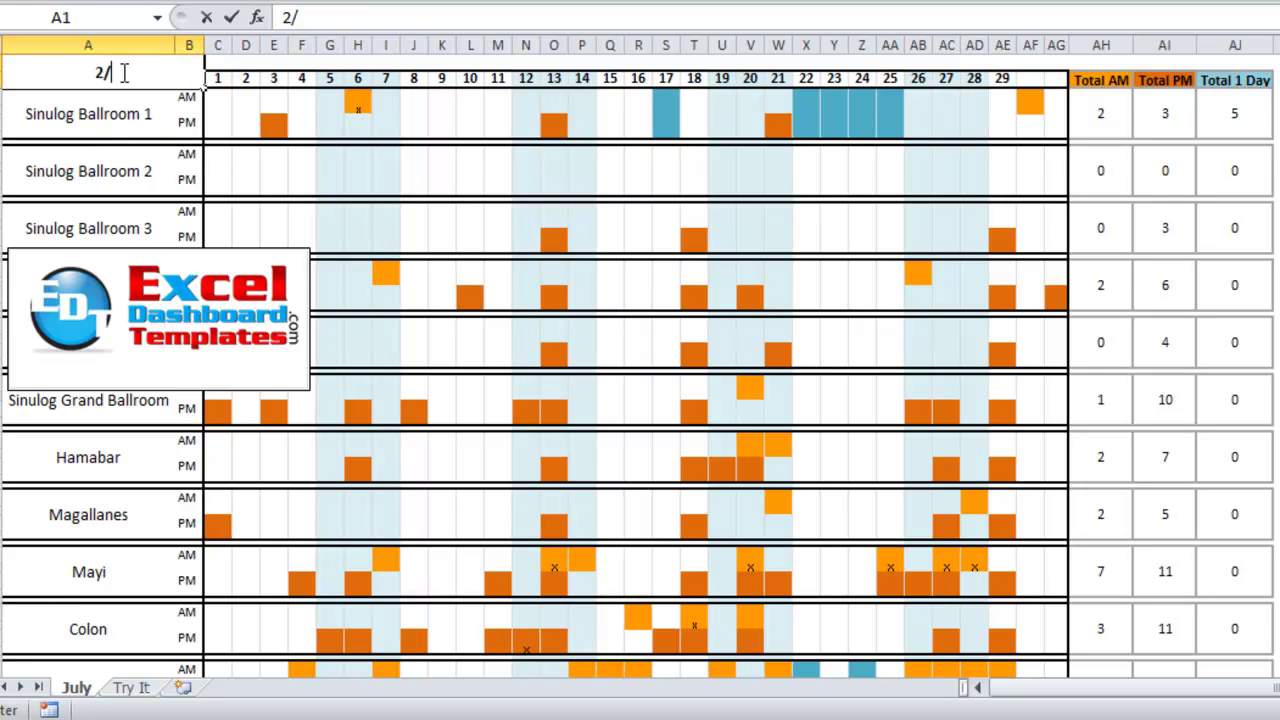
pyautogui.write('1/14')
pyautogui.press('Return')
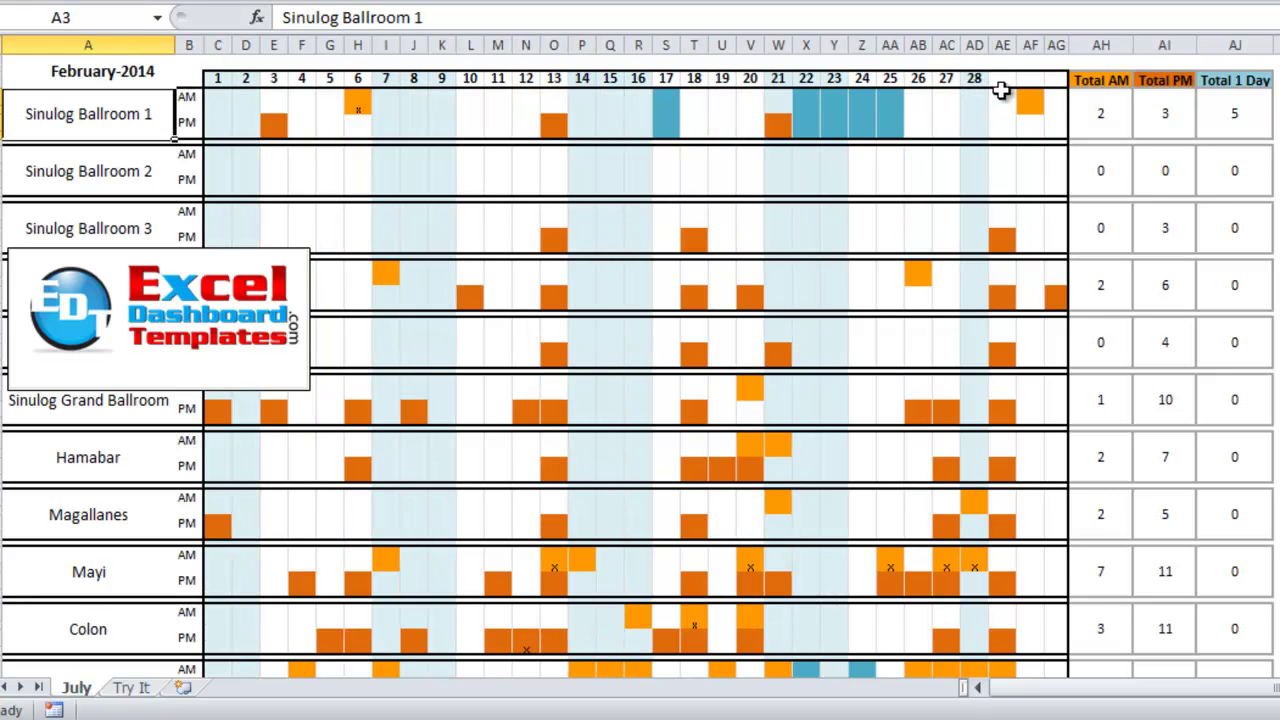
# Set the schedule's month date in cell A1 to 10/1/13
pyautogui.click(218, 110)
pyautogui.moveTo(215, 108); pyautogui.dragTo(218, 97)
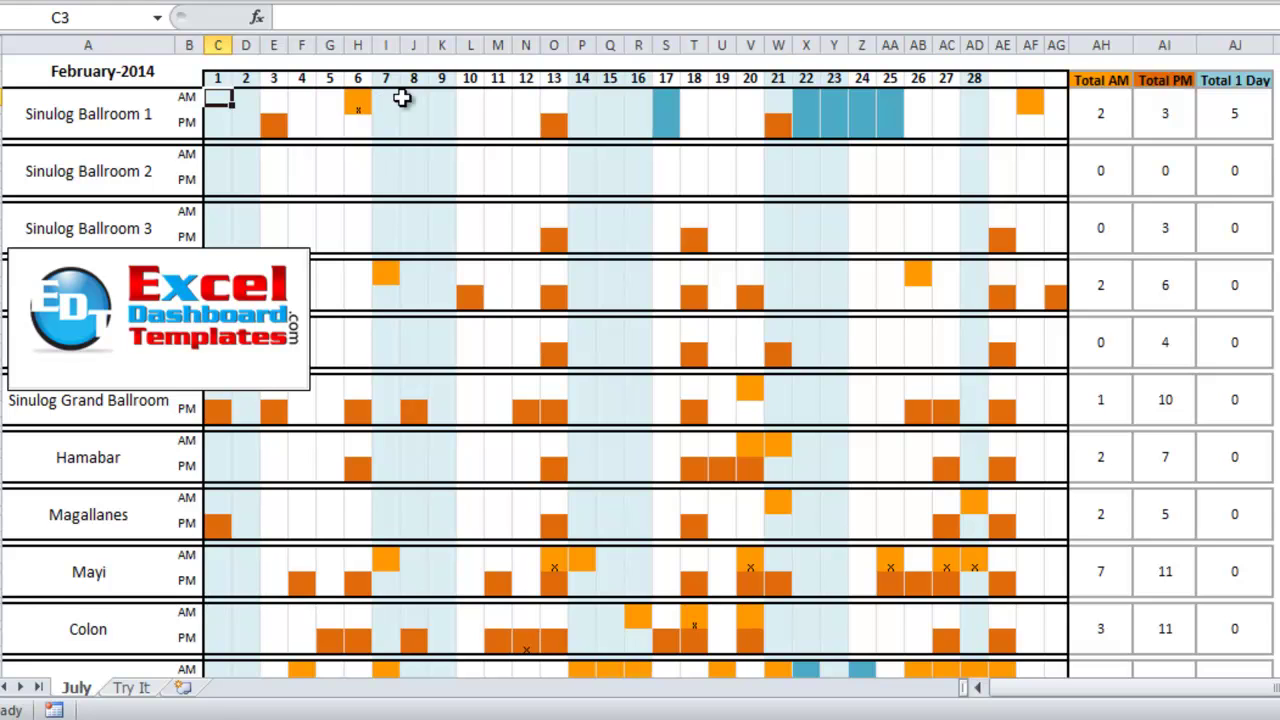
pyautogui.click(121, 62)
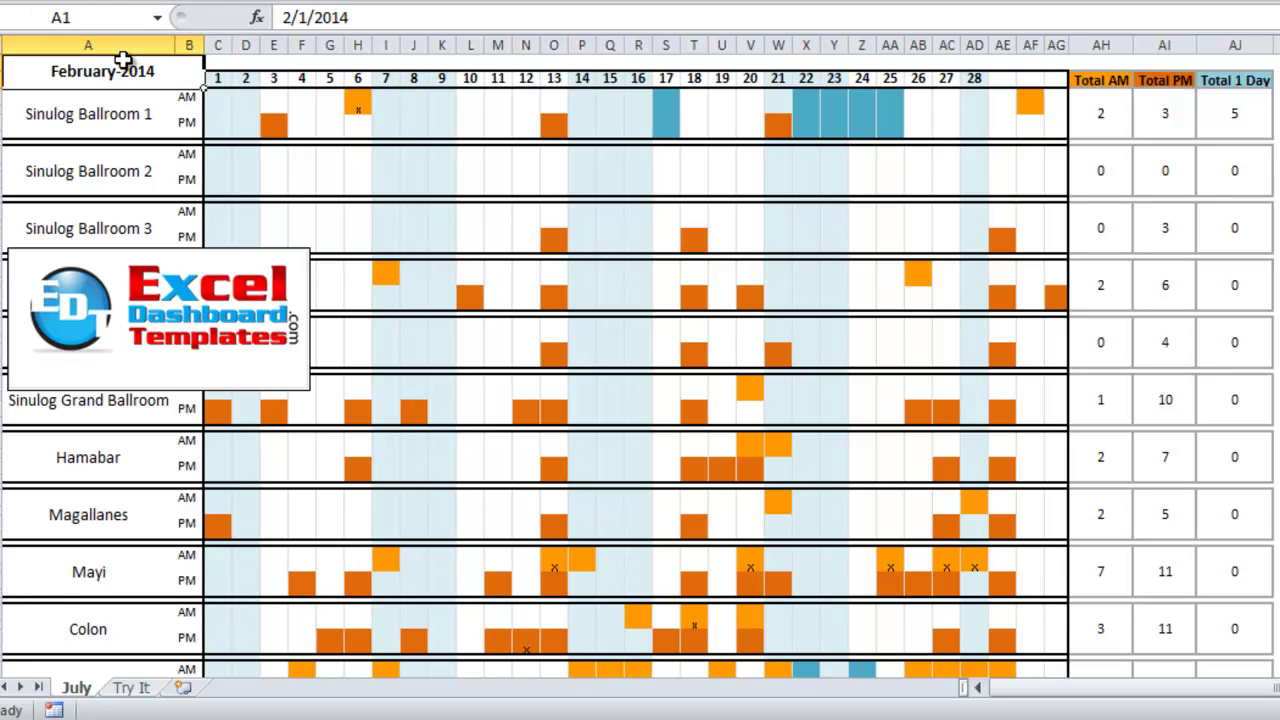
pyautogui.write('9')
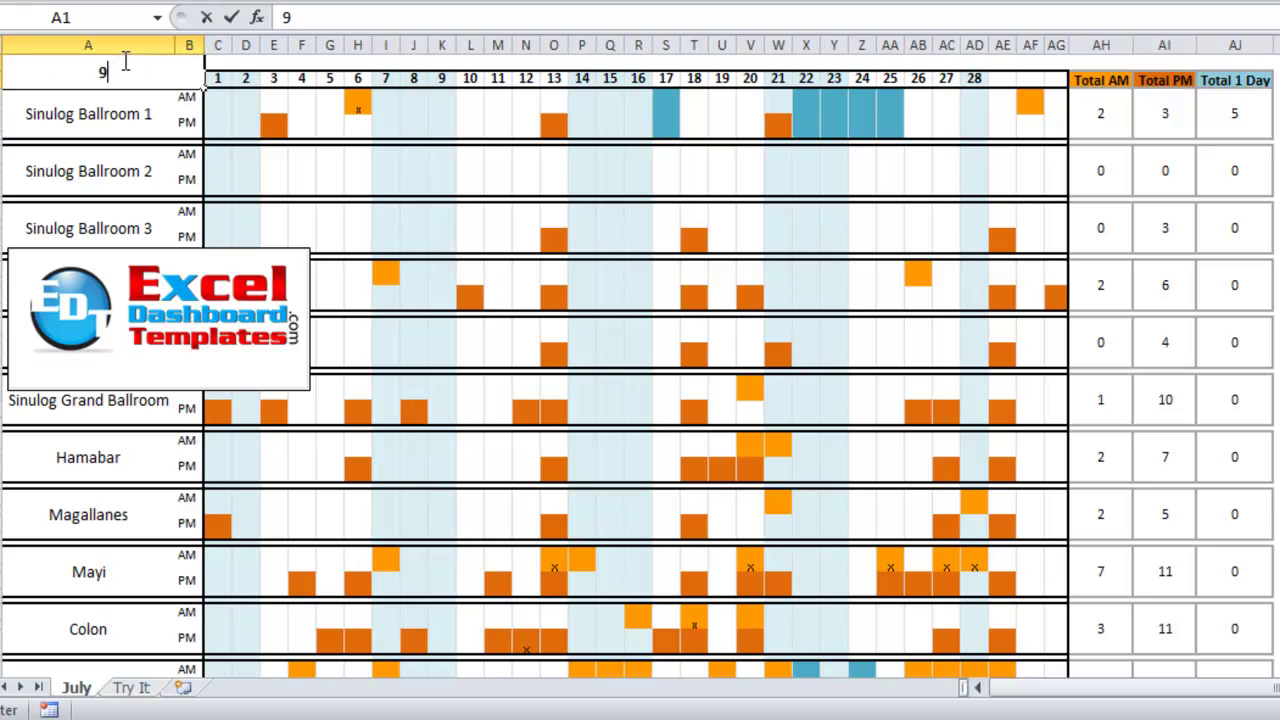
pyautogui.write('10/1/13')
pyautogui.press('Return')
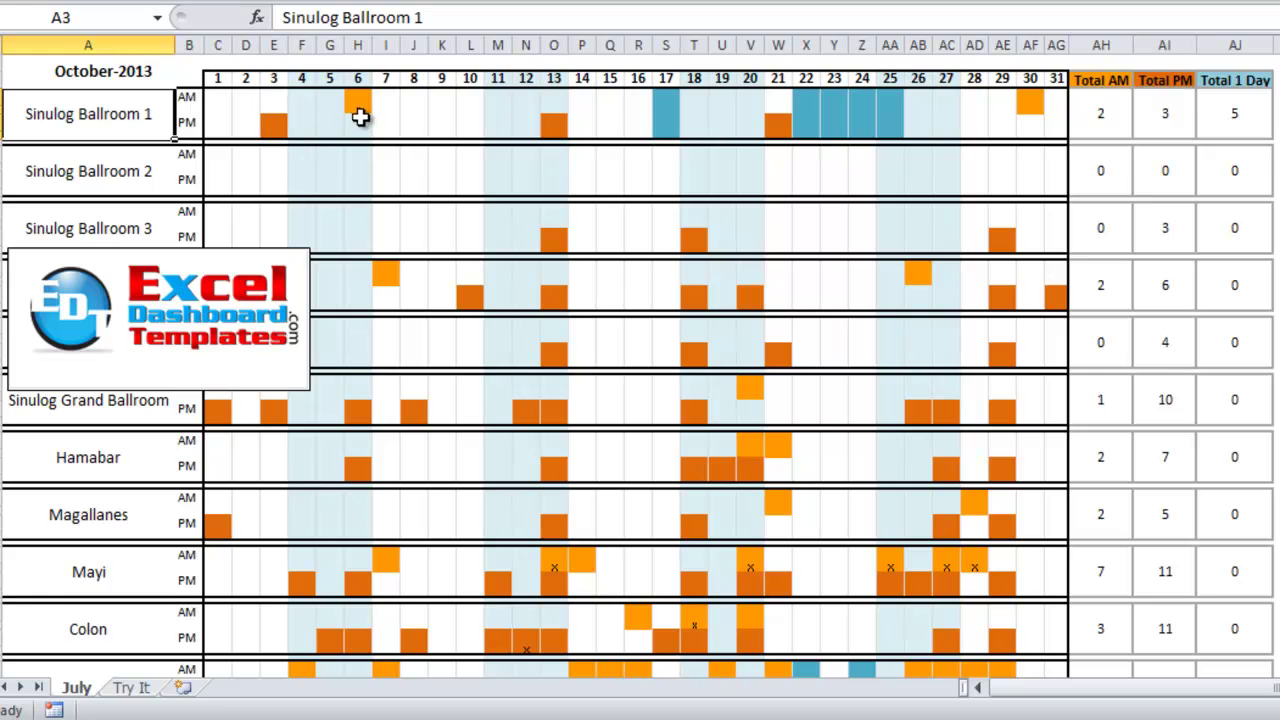
# Mark AM functions for Sinulog Ballroom 1 on October 1 to 4 by entering "a" in cells C3 through F3
pyautogui.click(222, 100)
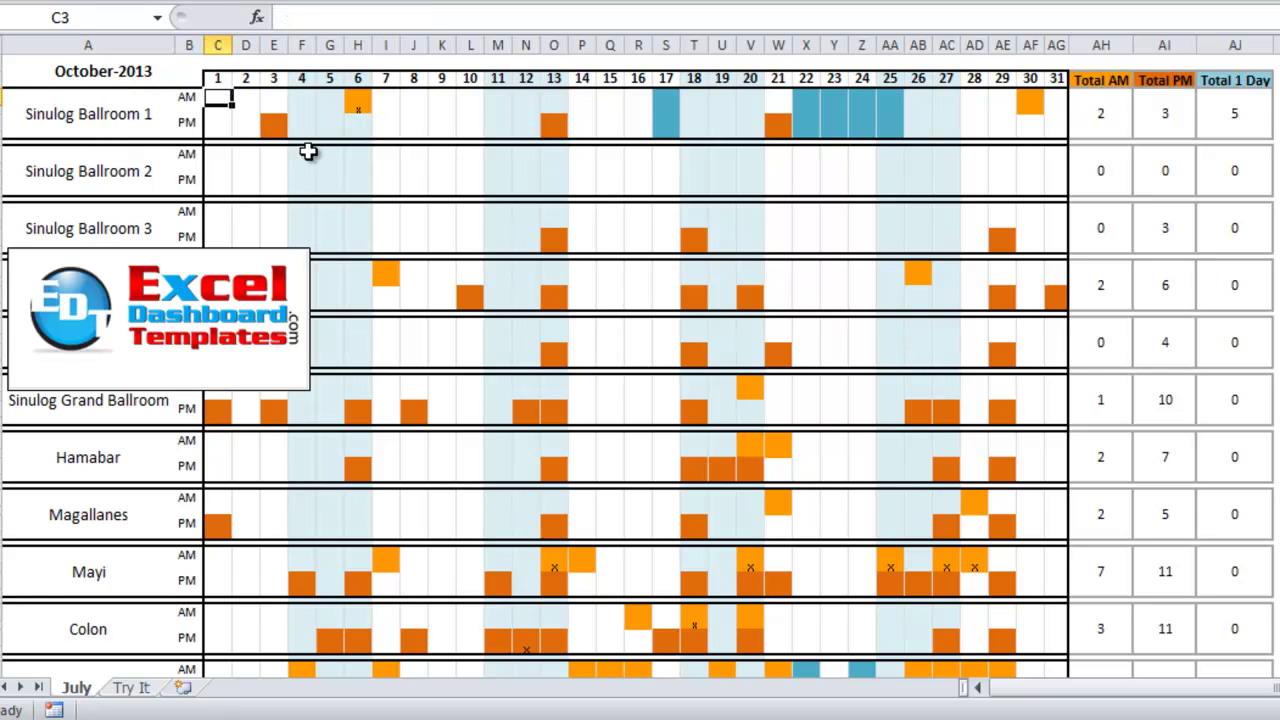
pyautogui.write('a')
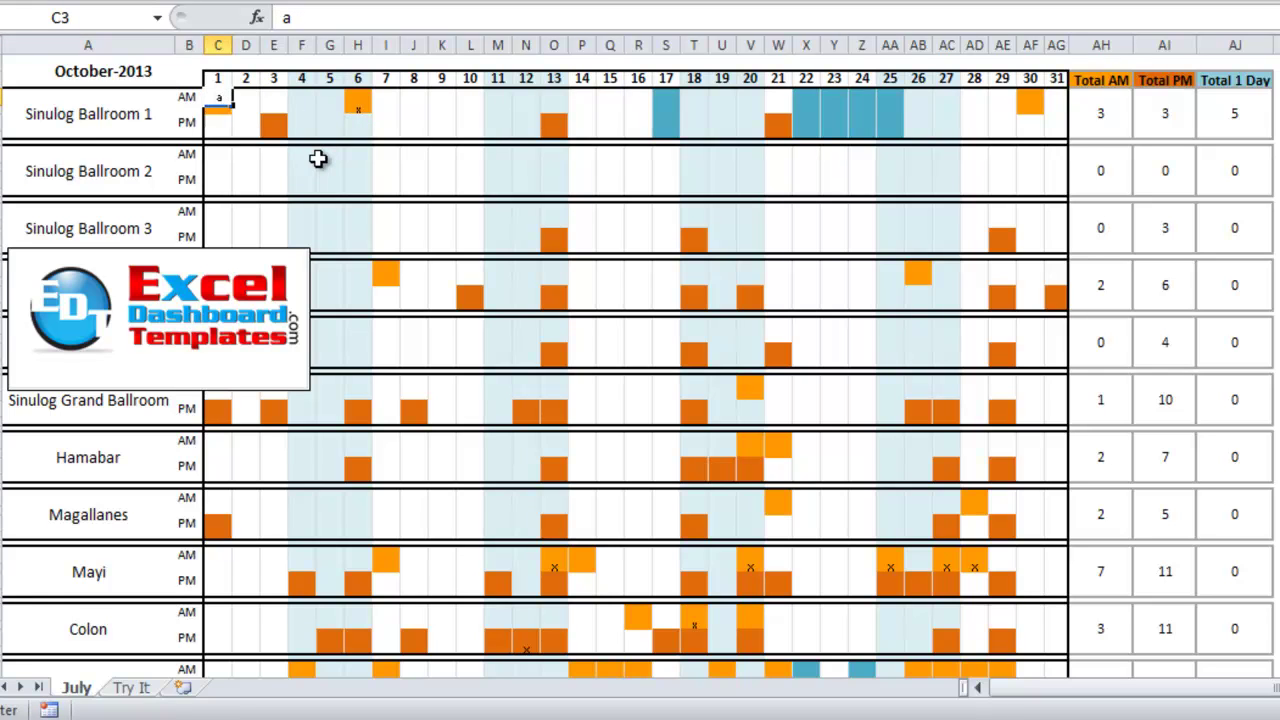
pyautogui.press('Tab')
pyautogui.write('a')
pyautogui.press('Tab')
pyautogui.write('a')
pyautogui.press('Tab')
pyautogui.write('a')
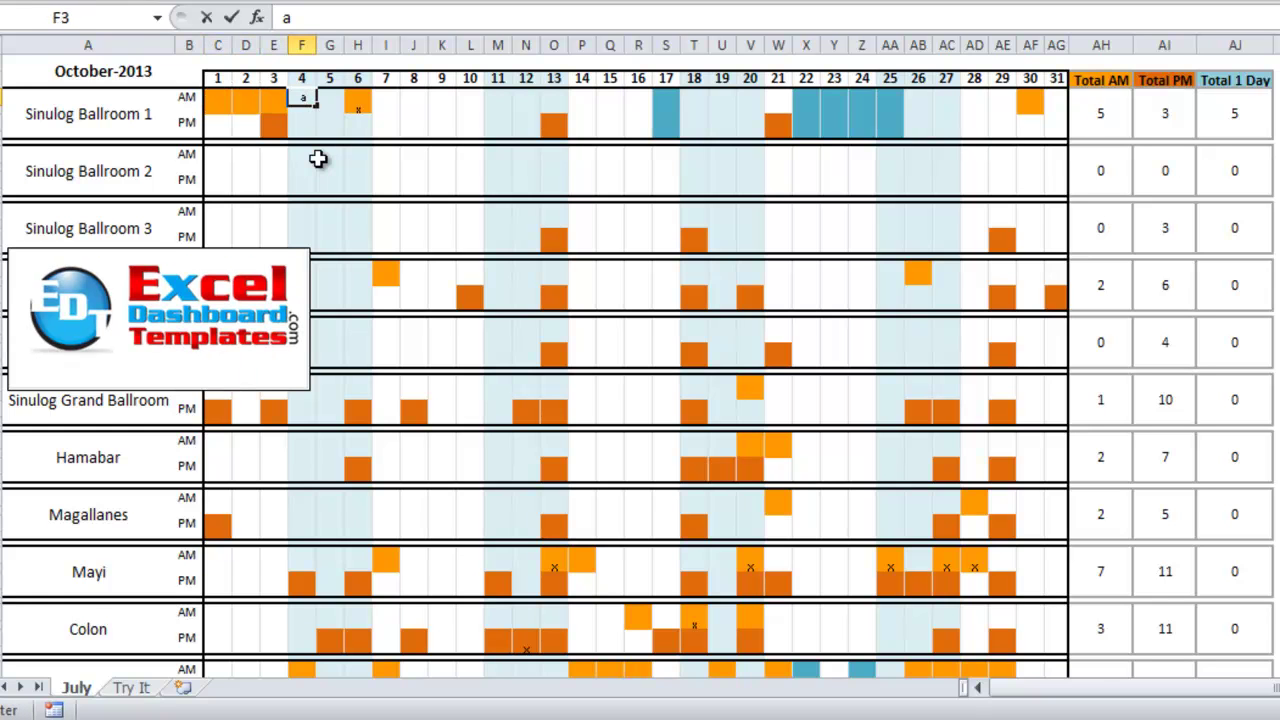
pyautogui.press('Tab')
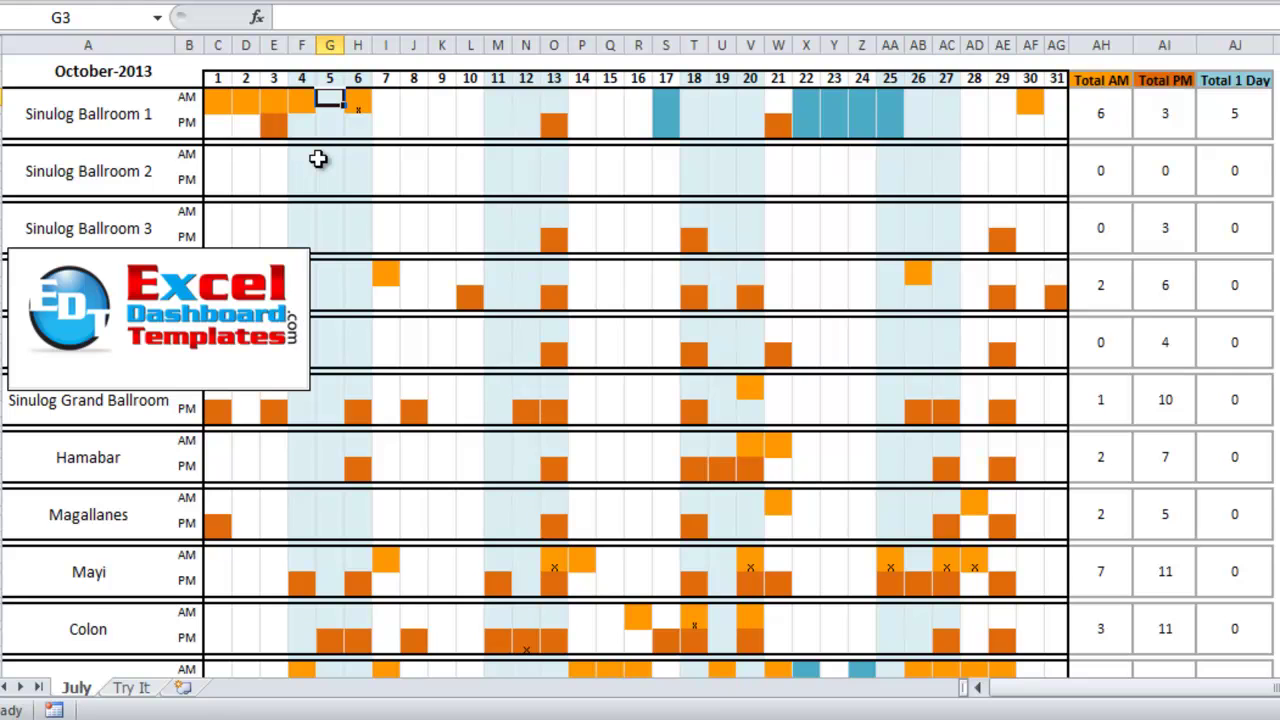
# Mark PM functions for Sinulog Ballroom 1 on October 2 and 4 by entering "p" in cells D5 and F5
pyautogui.press('Return')
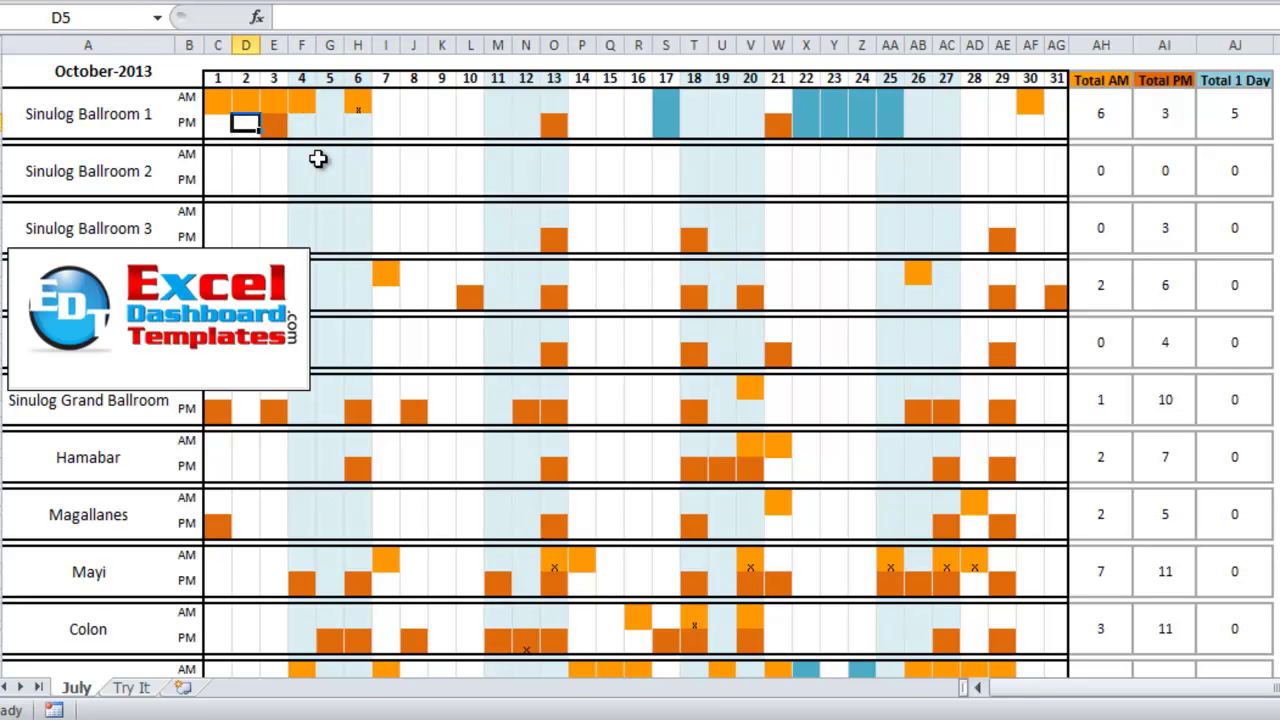
pyautogui.write('p')
pyautogui.press('Tab')
pyautogui.press('Tab')
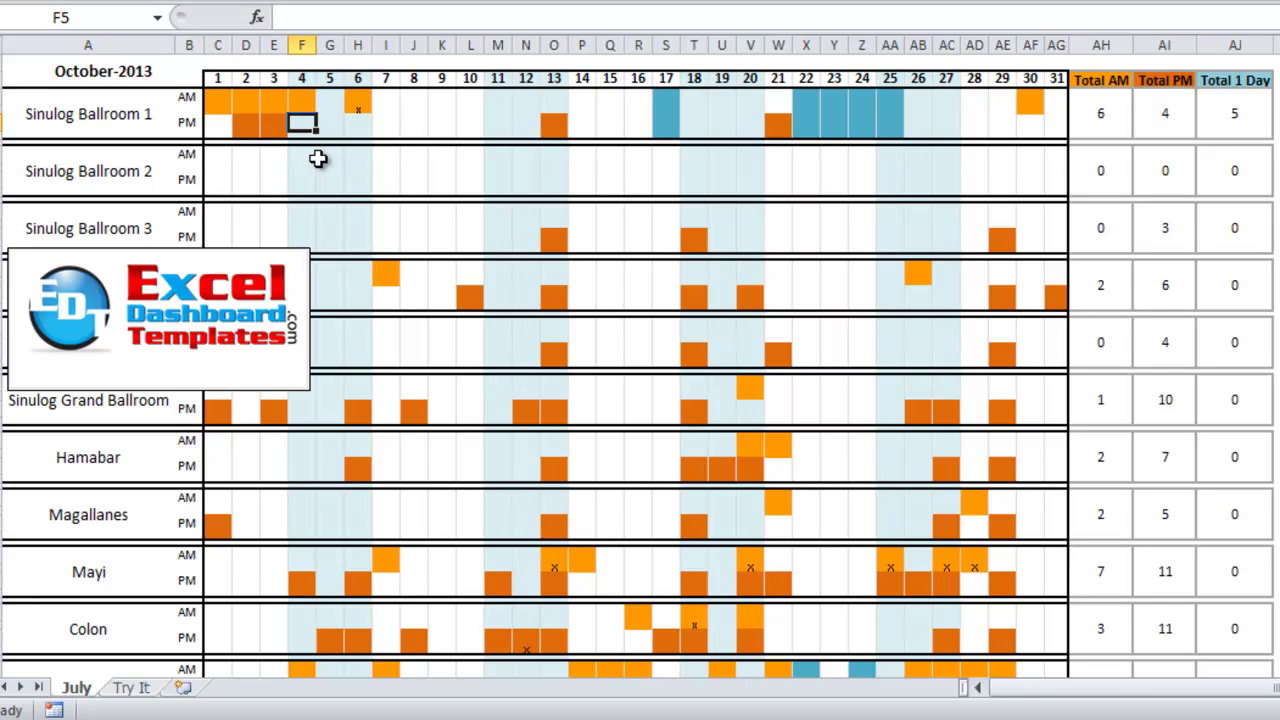
pyautogui.write('p')
pyautogui.press('Tab')
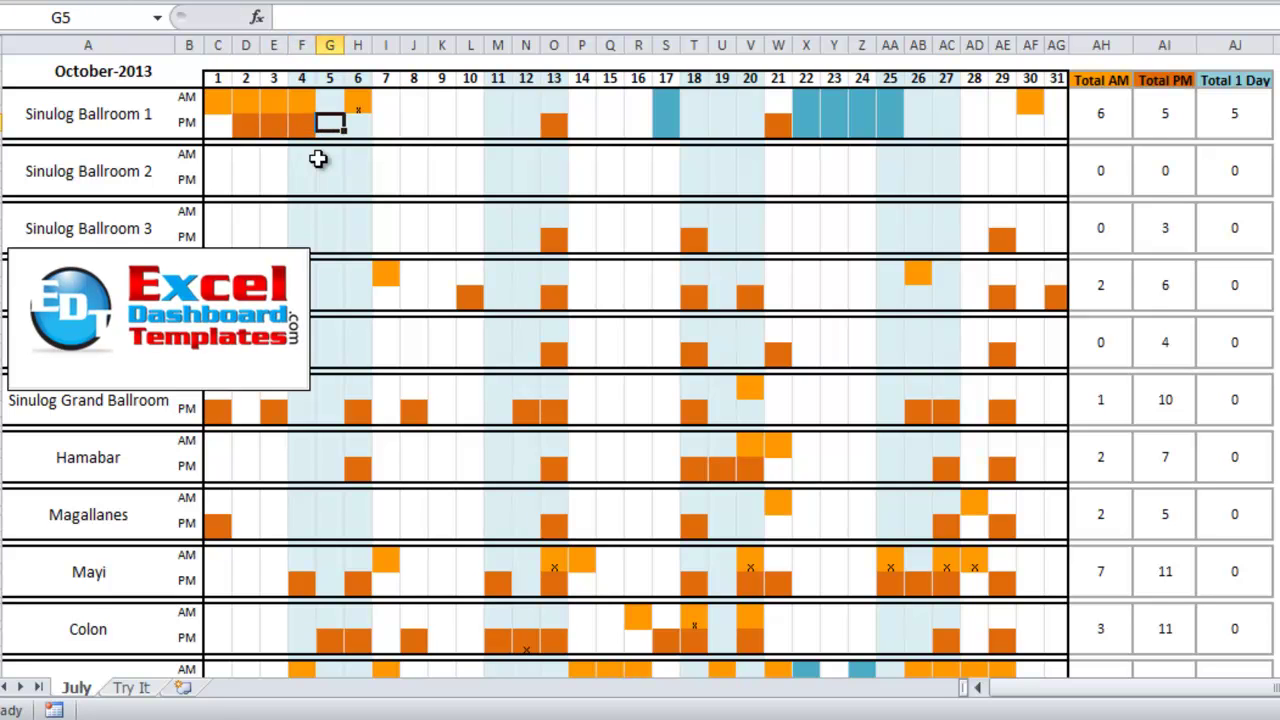
# Mark a whole-day function for Sinulog Ballroom 1 on October 16 by entering "w" in cells R3 and R5
pyautogui.press('Tab')
pyautogui.press('Tab')
pyautogui.press('Tab')
pyautogui.press('Tab')
pyautogui.press('Tab')
pyautogui.press('Tab')
pyautogui.press('Tab')
pyautogui.press('Tab')
pyautogui.press('Tab')
pyautogui.press('Tab')
pyautogui.press('Tab')
pyautogui.press('Tab')
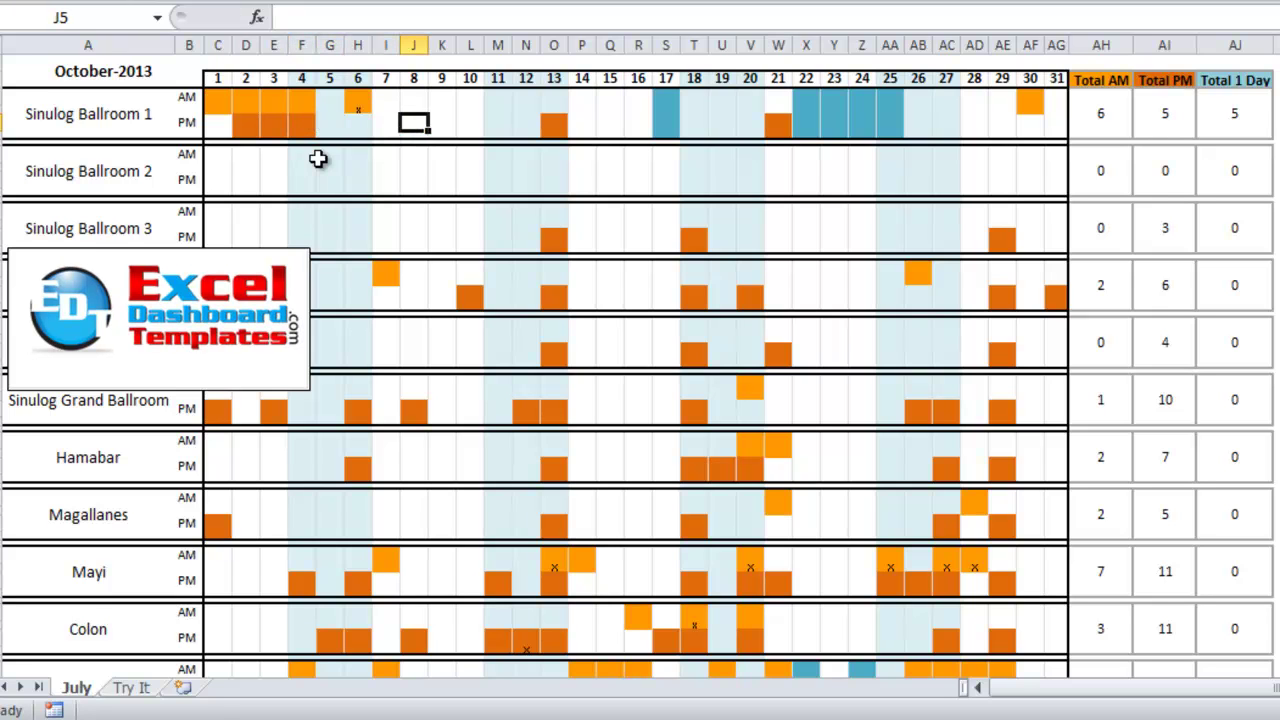
pyautogui.write('w')
pyautogui.press('Tab')
pyautogui.press('Tab')
pyautogui.press('Tab')
pyautogui.press('Tab')
pyautogui.press('Tab')
pyautogui.press('Tab')
pyautogui.press('Tab')
pyautogui.press('Tab')
pyautogui.hotkey('shift', 'Tab')
pyautogui.hotkey('shift', 'Tab')
pyautogui.hotkey('shift', 'Tab')
pyautogui.hotkey('shift', 'Tab')
pyautogui.hotkey('shift', 'Tab')
pyautogui.hotkey('shift', 'Tab')
pyautogui.hotkey('shift', 'Tab')
pyautogui.hotkey('shift', 'Tab')
pyautogui.press('Up')
pyautogui.hotkey('shift', 'Tab')
pyautogui.write('w')
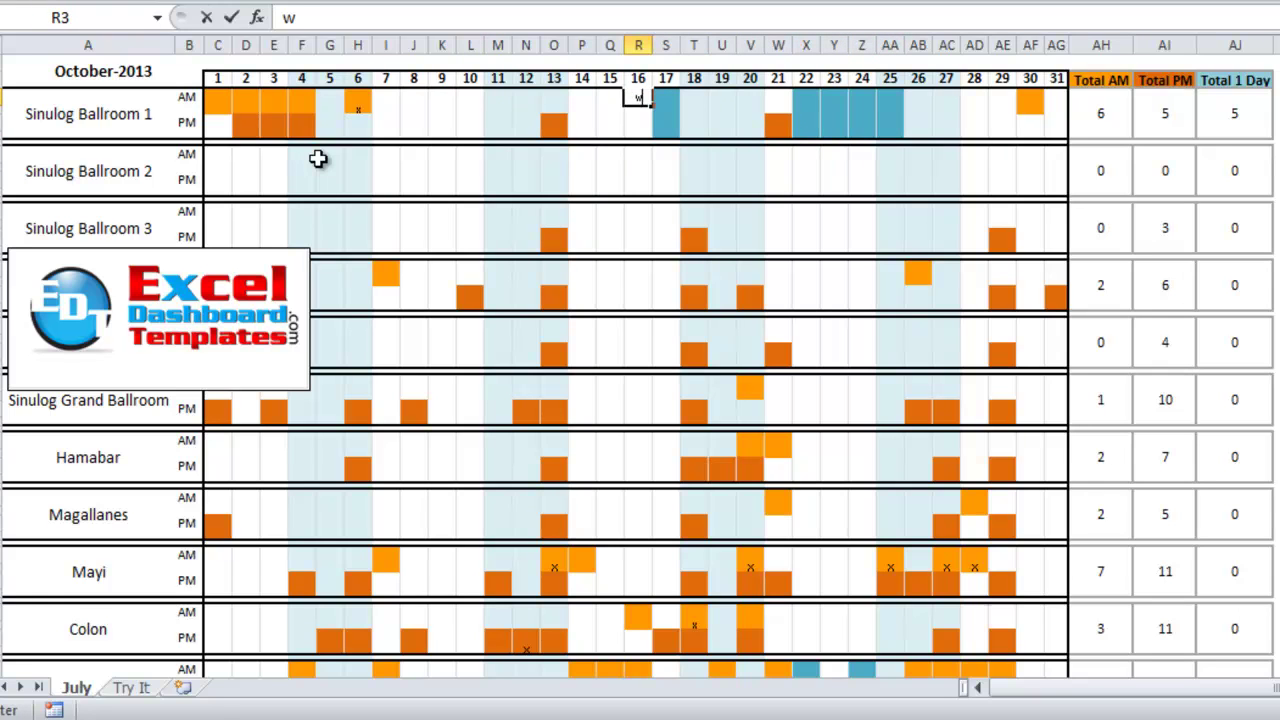
pyautogui.press('Tab')
pyautogui.press('Return')
pyautogui.press('Down')
pyautogui.write('w')
pyautogui.press('Tab')
pyautogui.press('Tab')
pyautogui.press('Tab')
pyautogui.press('Tab')
pyautogui.press('Tab')
pyautogui.press('Tab')
pyautogui.press('Tab')
pyautogui.press('Tab')
pyautogui.press('Tab')
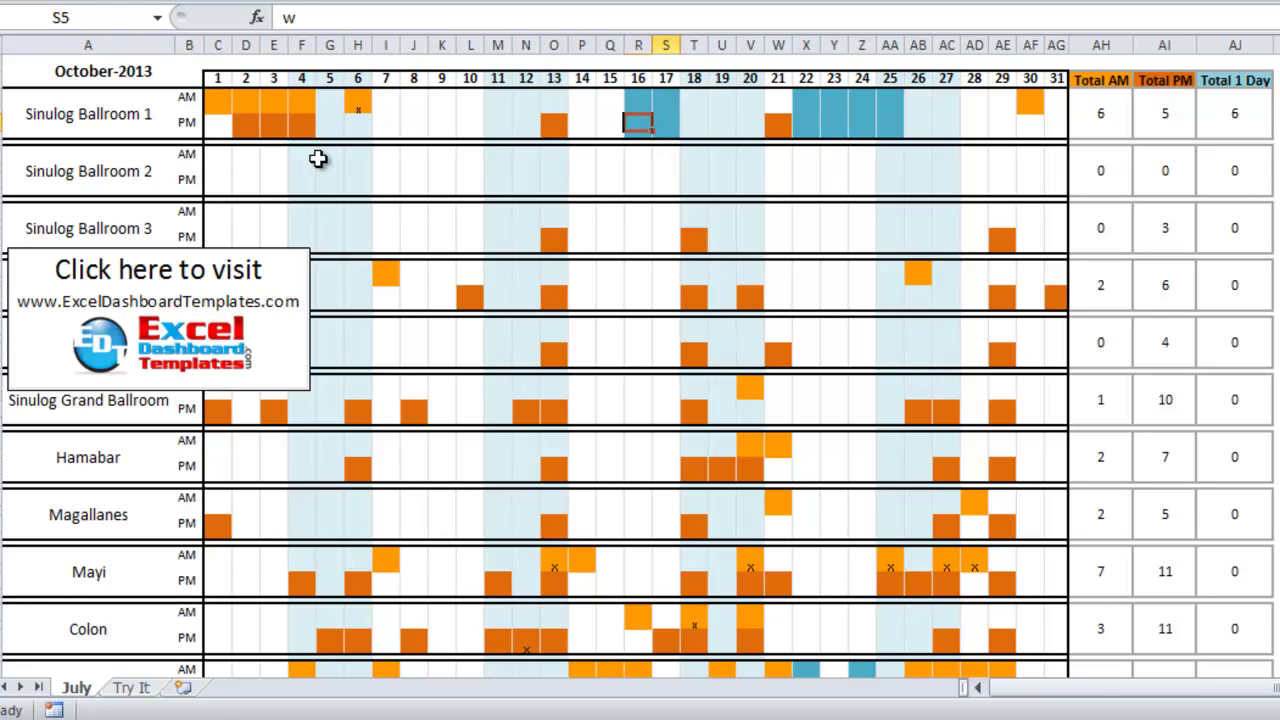
# Examine the whole-day total formula for Sinulog Ballroom 1 in cell AJ3
pyautogui.press('Right')
pyautogui.press('Right')
pyautogui.press('Up')
pyautogui.press('Left')
pyautogui.press('Up')
pyautogui.press('Right')
pyautogui.press('Right')
pyautogui.press('Right')
pyautogui.press('Right')
pyautogui.press('Right')
pyautogui.press('Right')
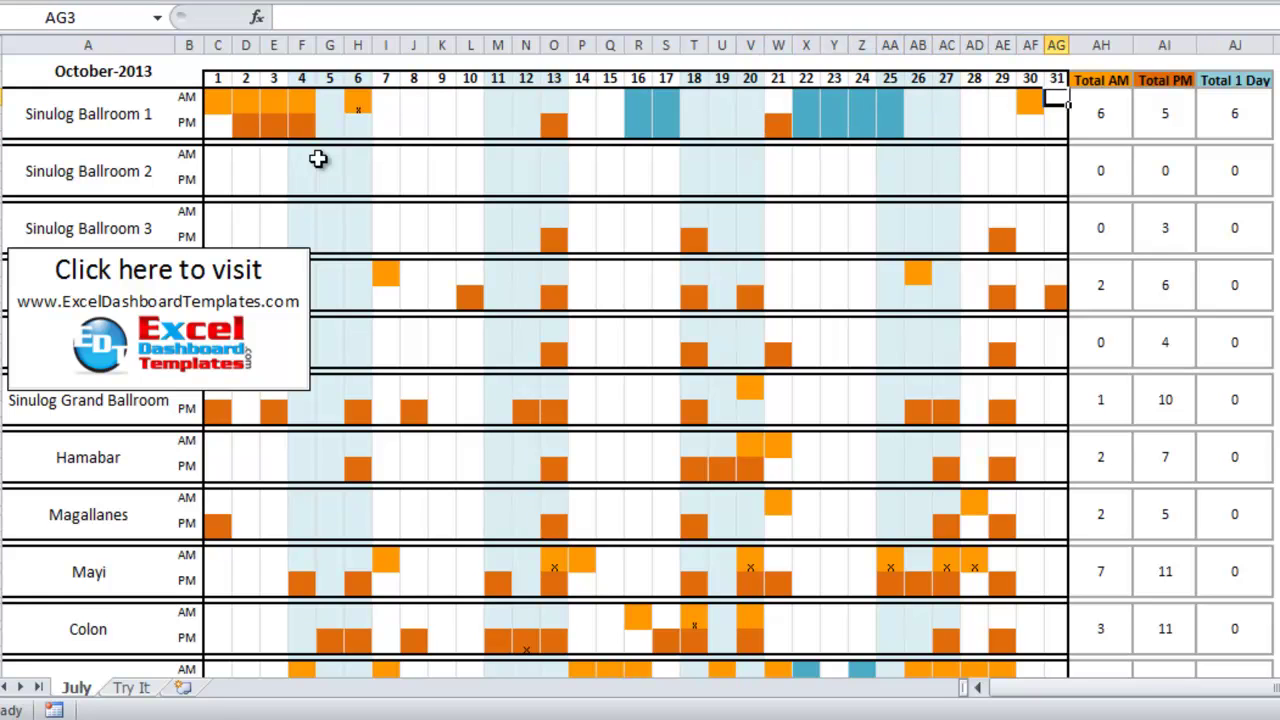
pyautogui.press('Right')
pyautogui.press('Right')
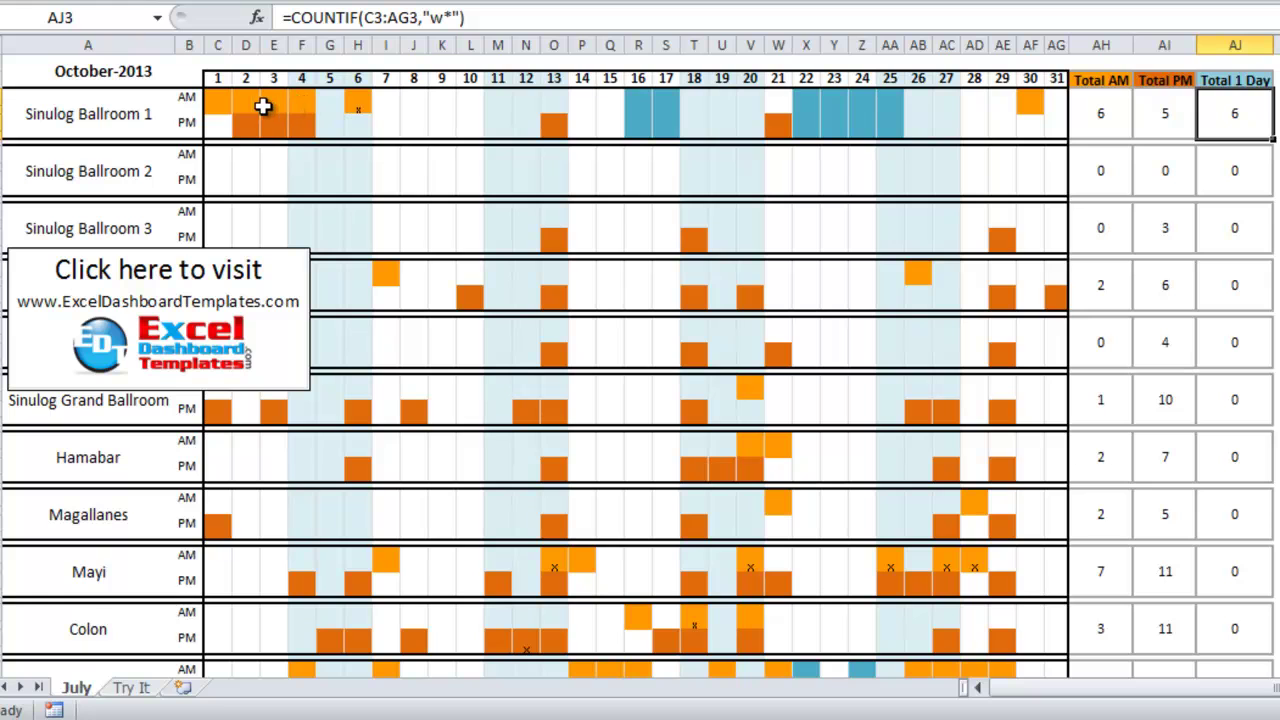
# Mark a PM function for Sinulog Ballroom 1 on October 1 by entering "p" in cell C5
pyautogui.click(216, 118)
pyautogui.write('p')
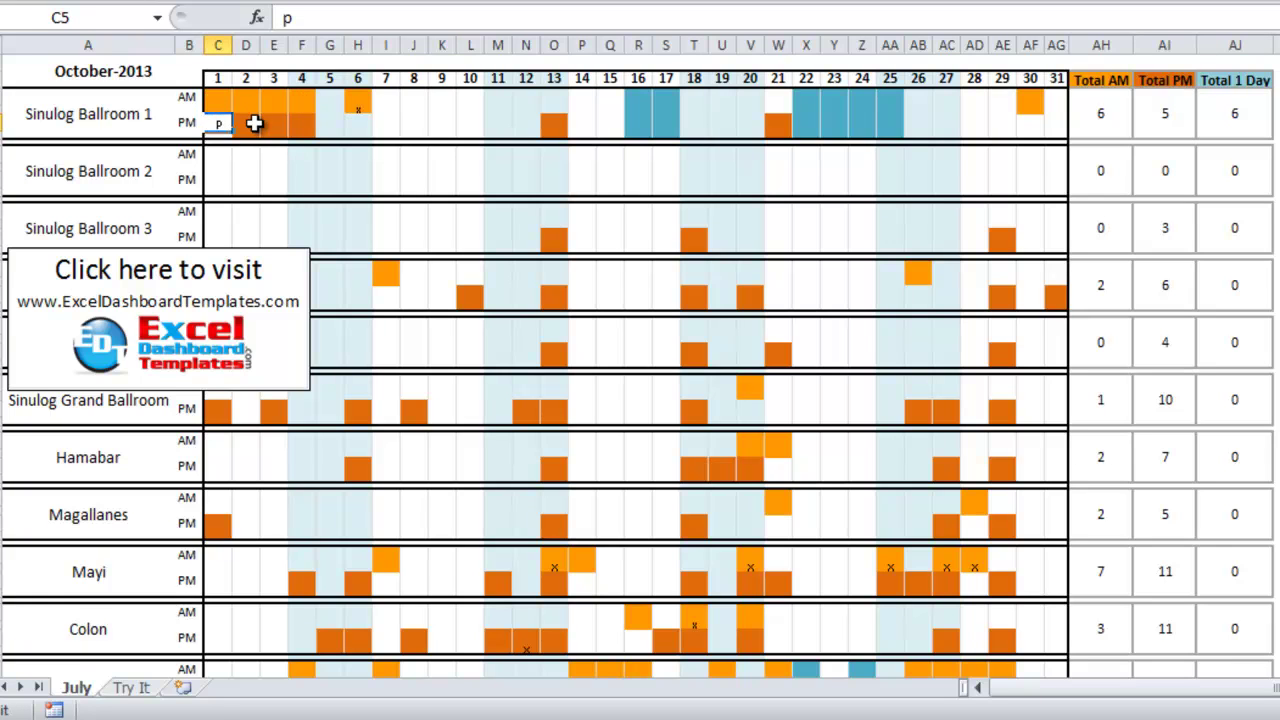
pyautogui.click(254, 123)
# Enter "x" in C4 and "2" in D4, in the narrow row between Sinulog Ballroom 1's AM and PM rows
pyautogui.click(211, 106)
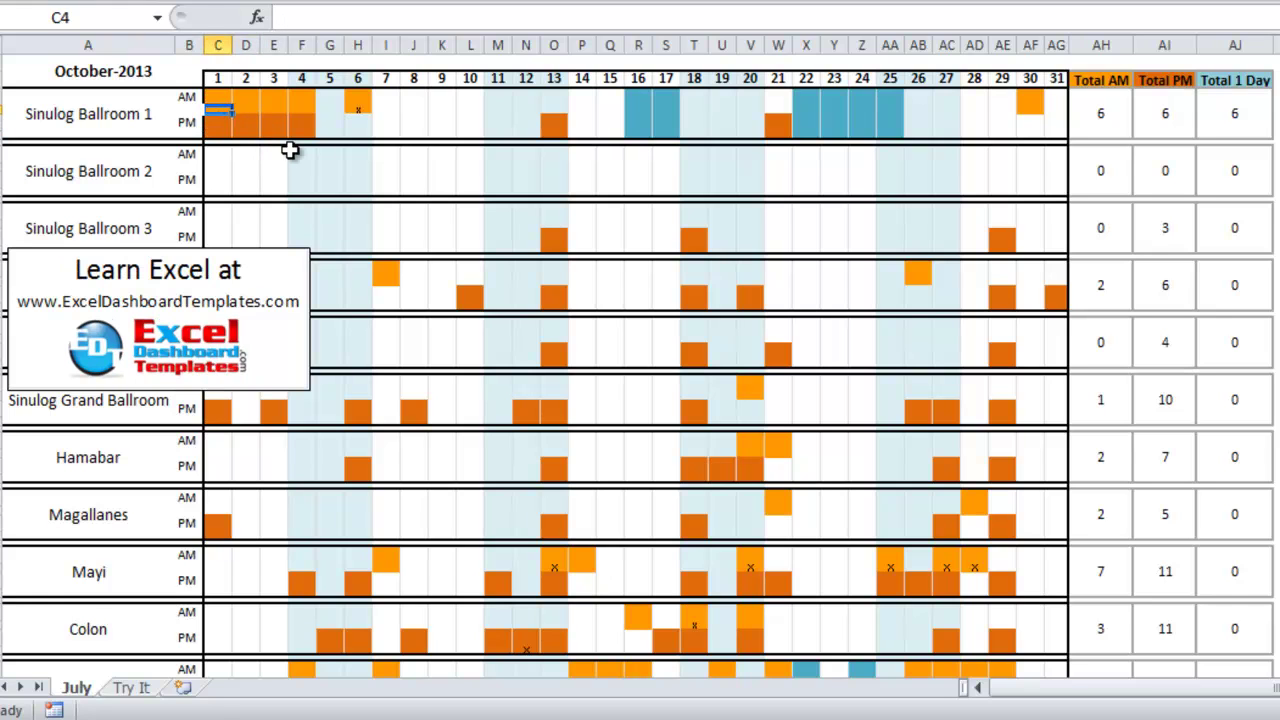
pyautogui.write('x')
pyautogui.press('Tab')
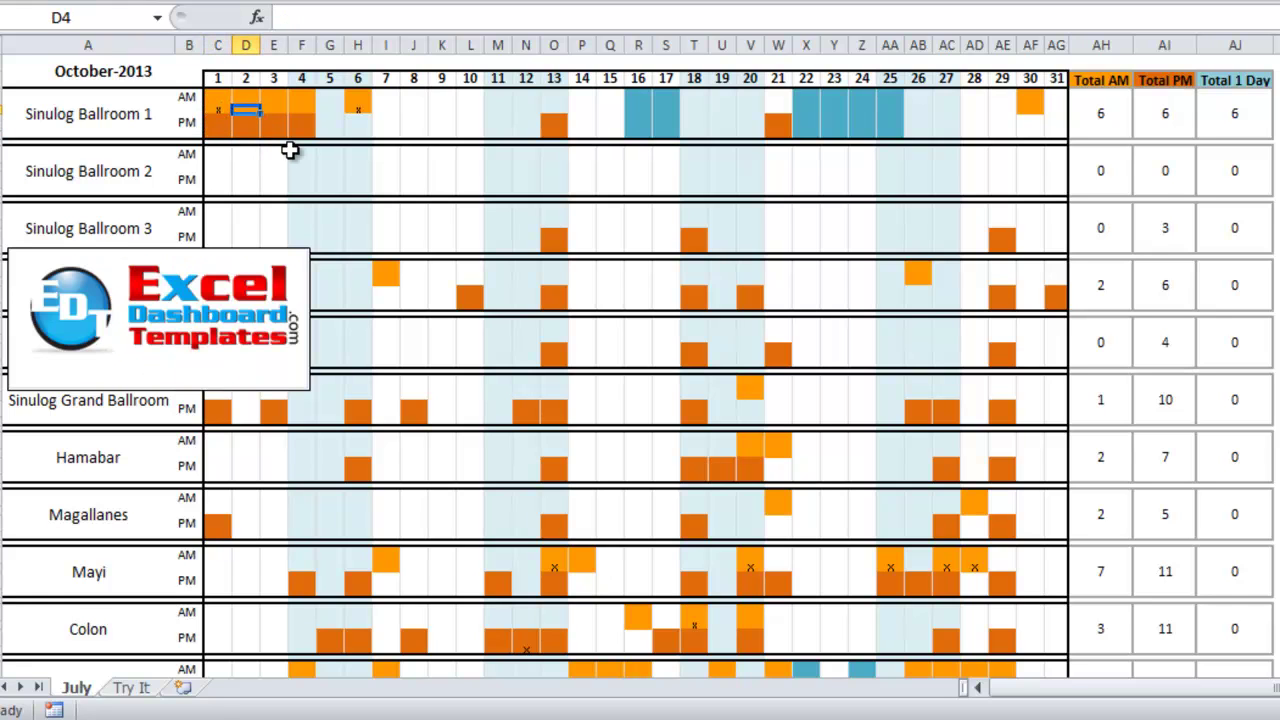
pyautogui.write('2')
pyautogui.press('Return')
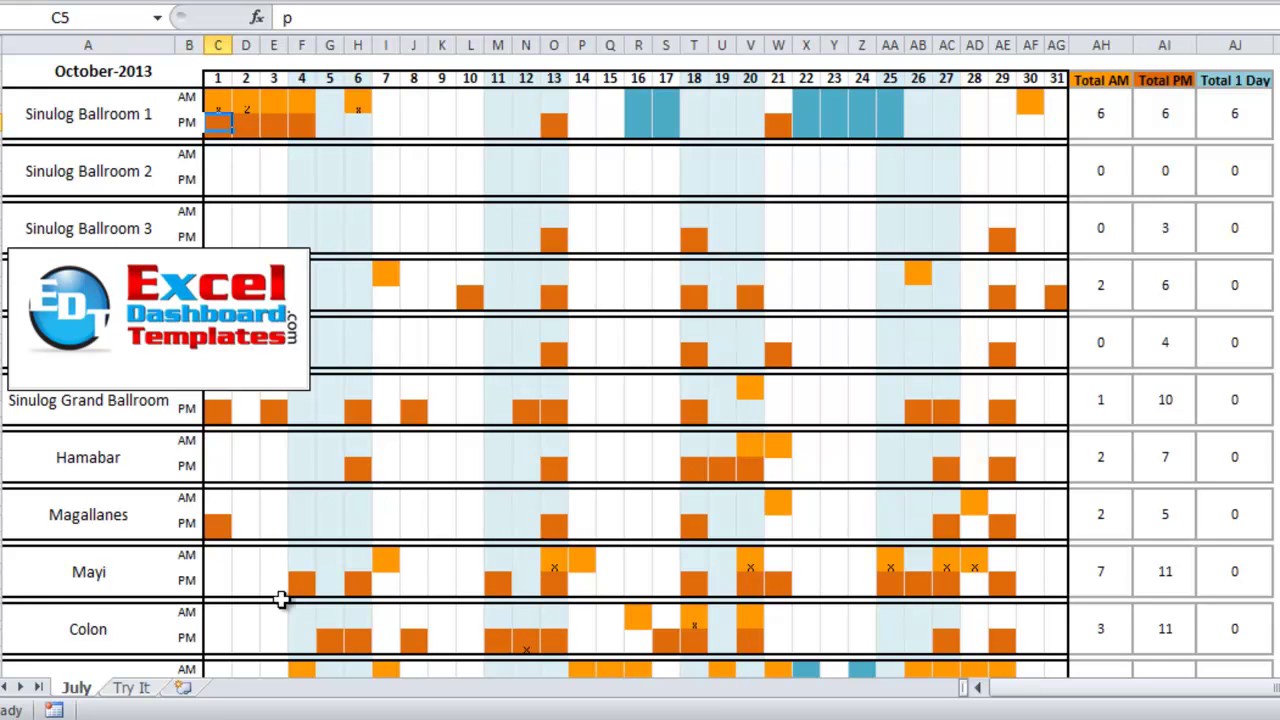
# Switch to the Try It sheet holding the blank practice schedule and go to its first cell
pyautogui.click(127, 690)
pyautogui.hotkey('ctrl', 'Home')
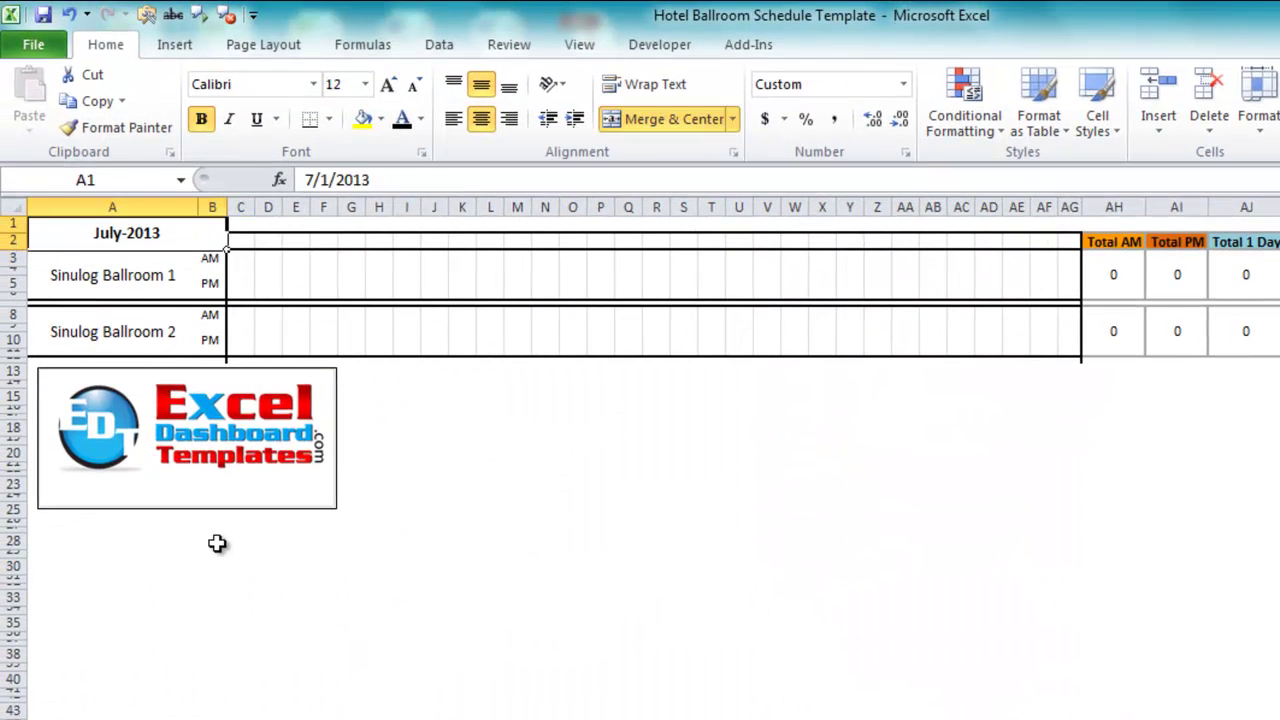
pyautogui.click(453, 550)
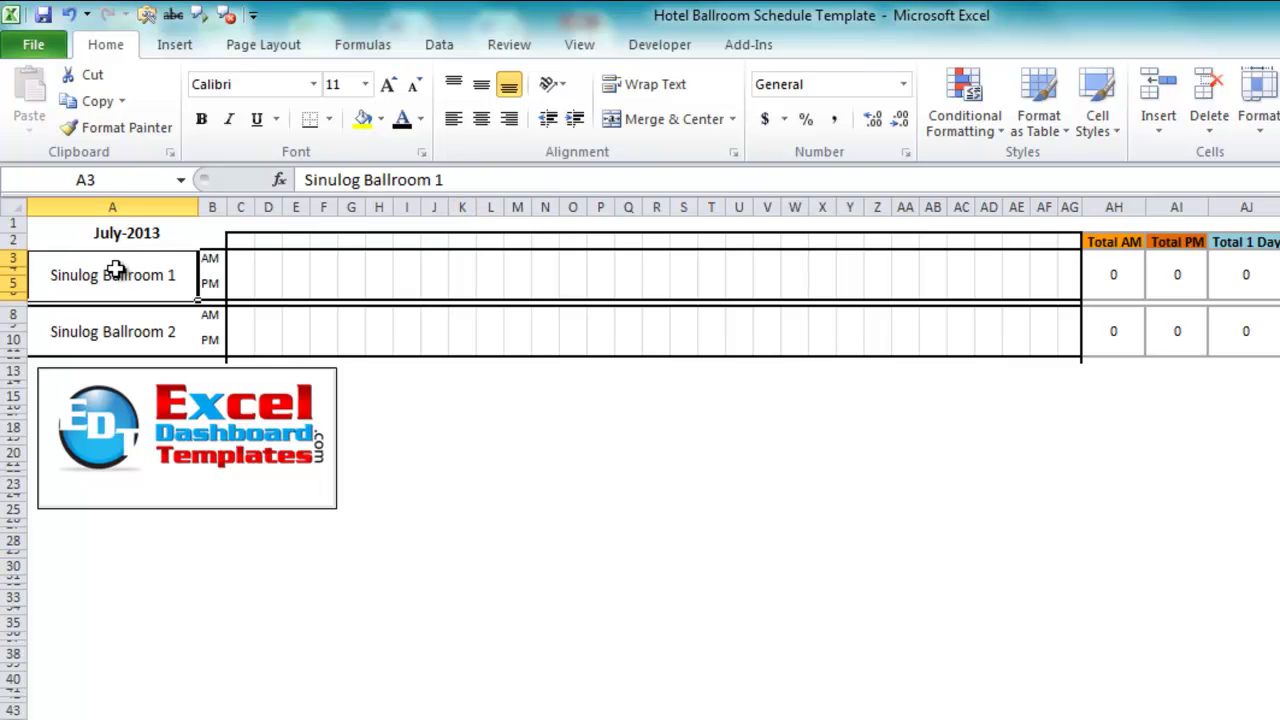
# Examine the practice schedule's room rows, its AM, PM and in-between cells, and the empty day-number row 2
pyautogui.moveTo(114, 271); pyautogui.dragTo(317, 308)
pyautogui.click(224, 275)
pyautogui.click(243, 258)
pyautogui.click(240, 290)
pyautogui.press('Left')
pyautogui.press('Up')
pyautogui.press('Down')
pyautogui.press('Up')
pyautogui.press('Right')
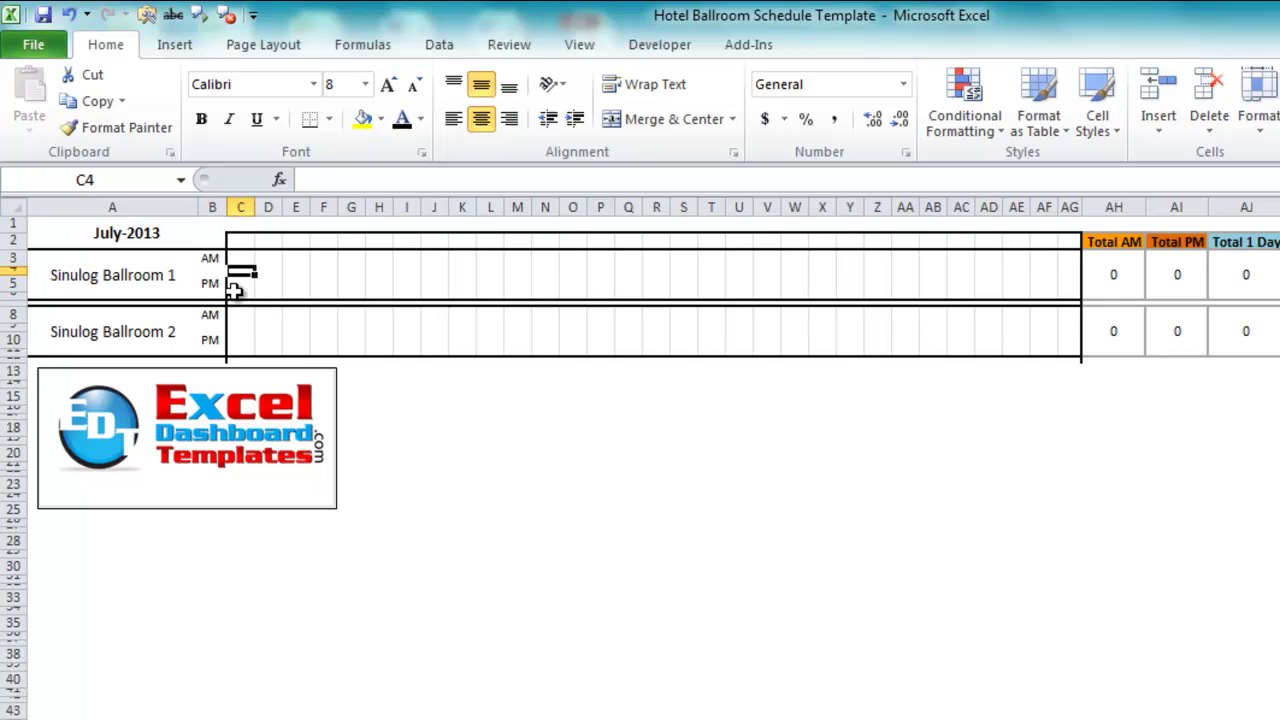
pyautogui.press('Up')
pyautogui.hotkey('ctrl', 'Home')
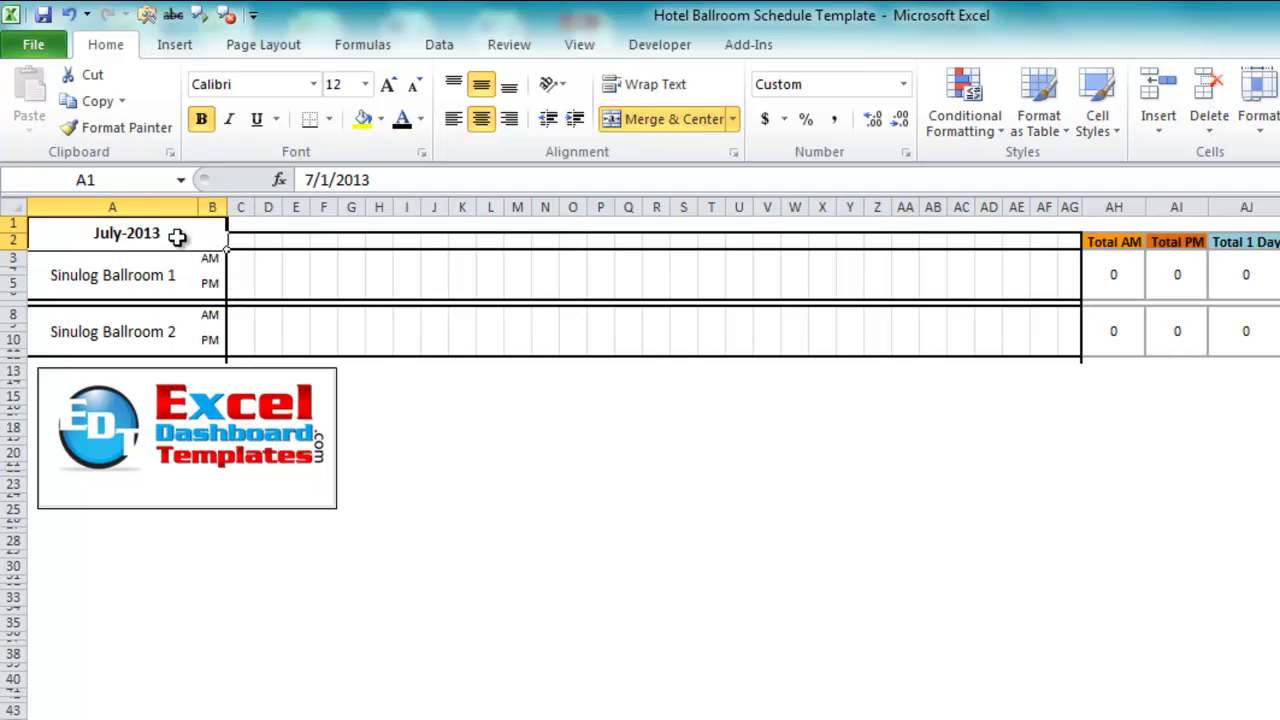
pyautogui.moveTo(245, 242); pyautogui.dragTo(655, 247)
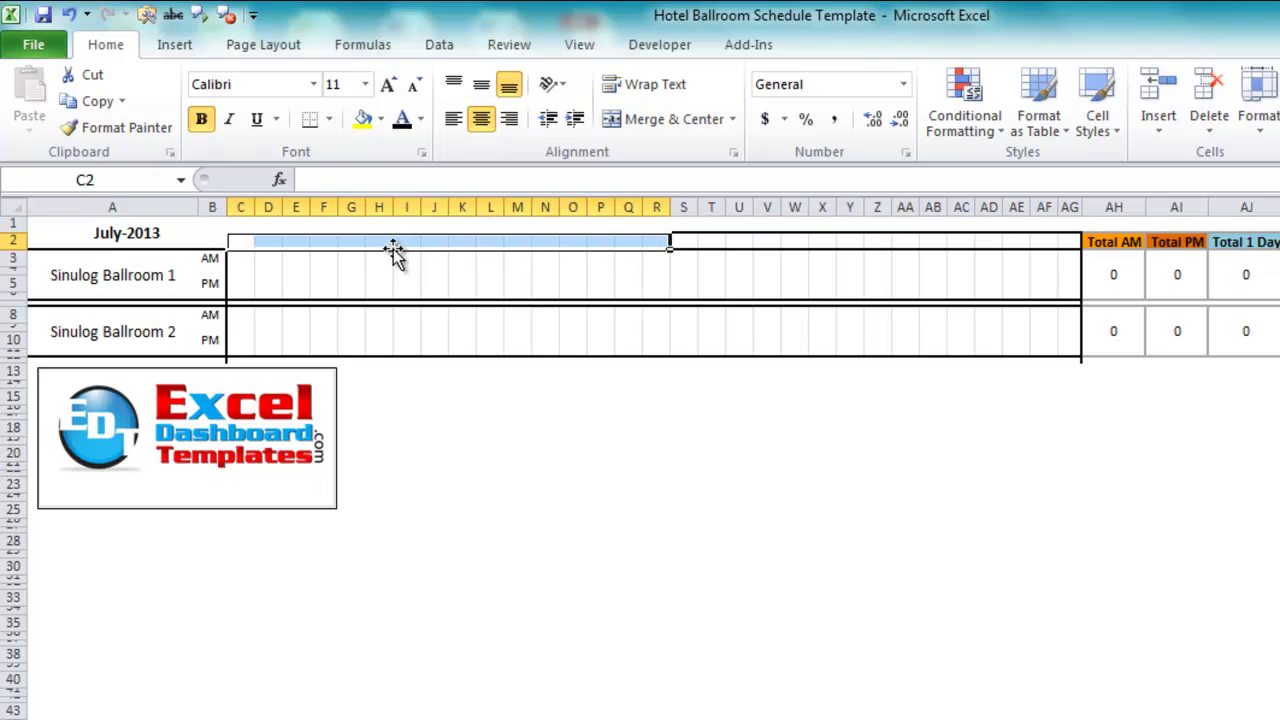
pyautogui.moveTo(380, 242); pyautogui.dragTo(425, 349)
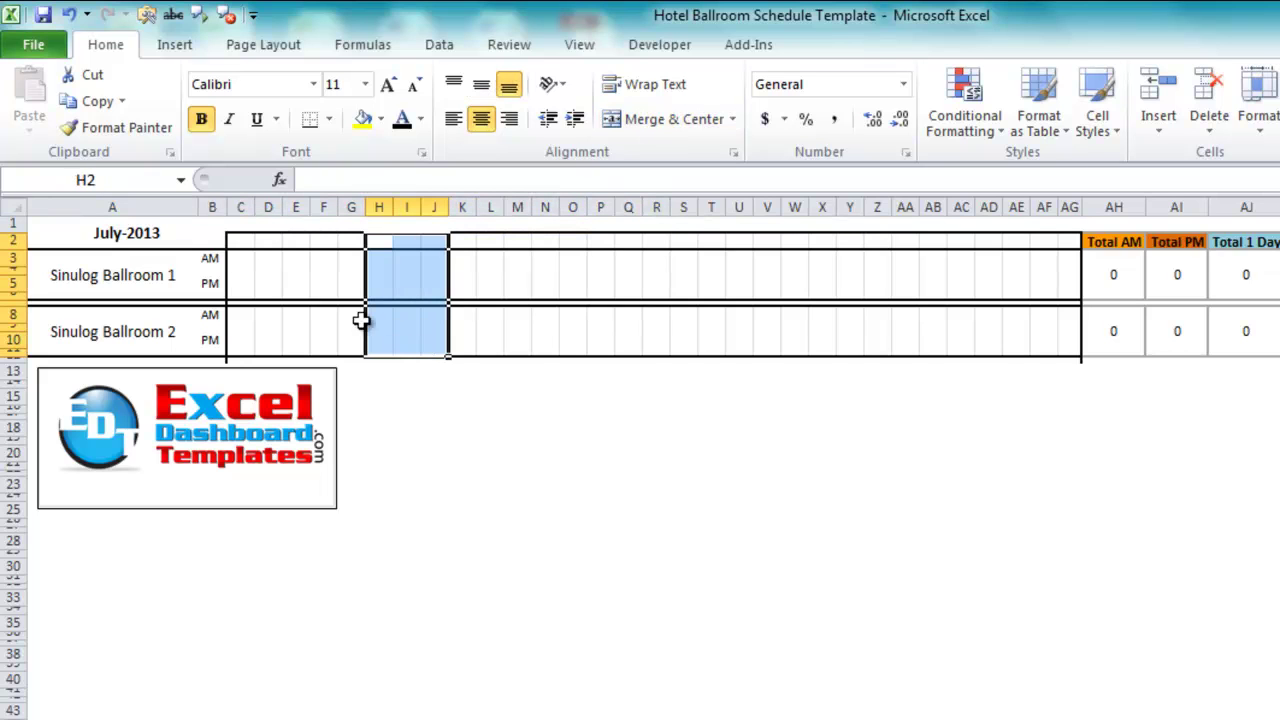
pyautogui.click(305, 283)
pyautogui.click(245, 243)
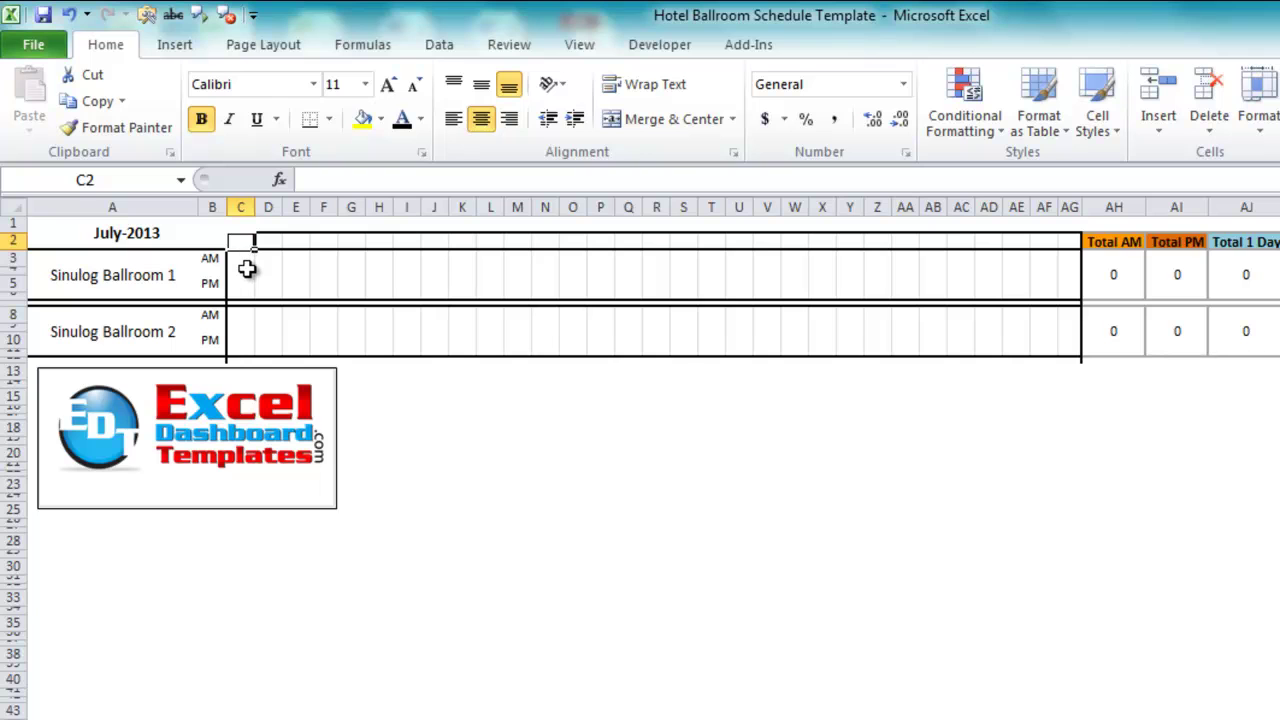
# Begin the day-number formula in cell C2 with =if(count($B$2:b2)>0, as the outer test
pyautogui.click(180, 238)
pyautogui.click(245, 240)
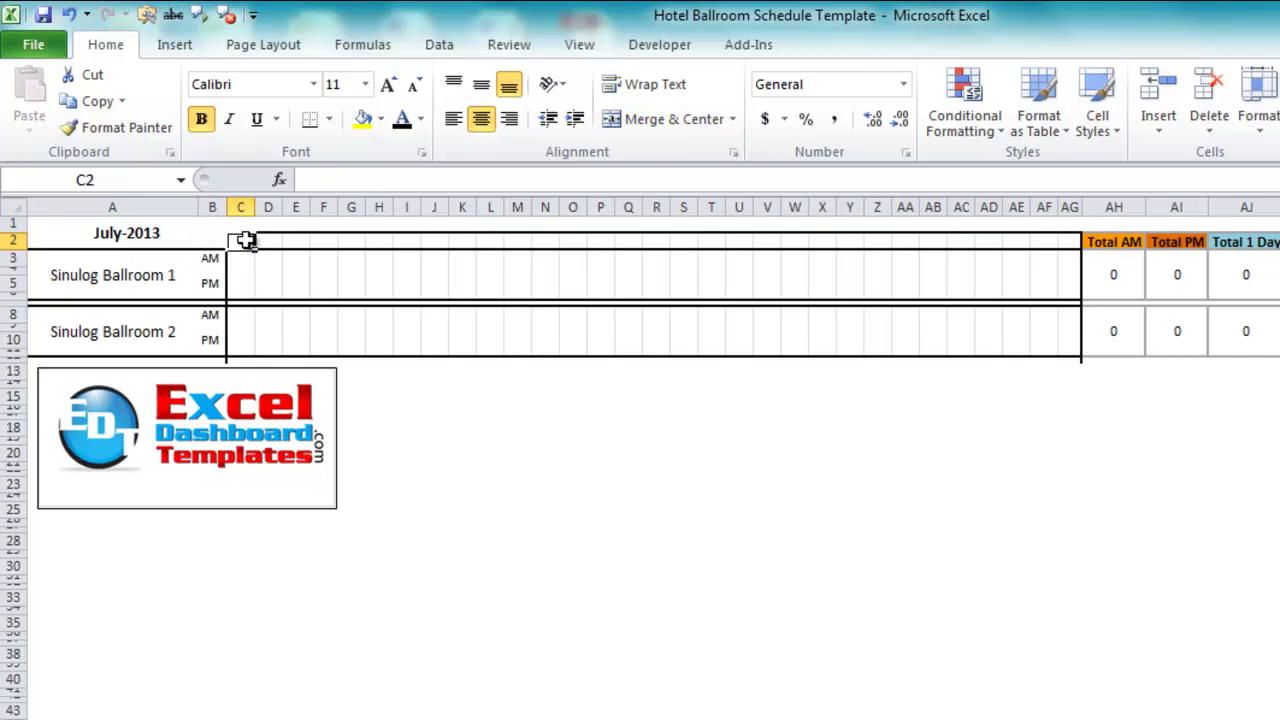
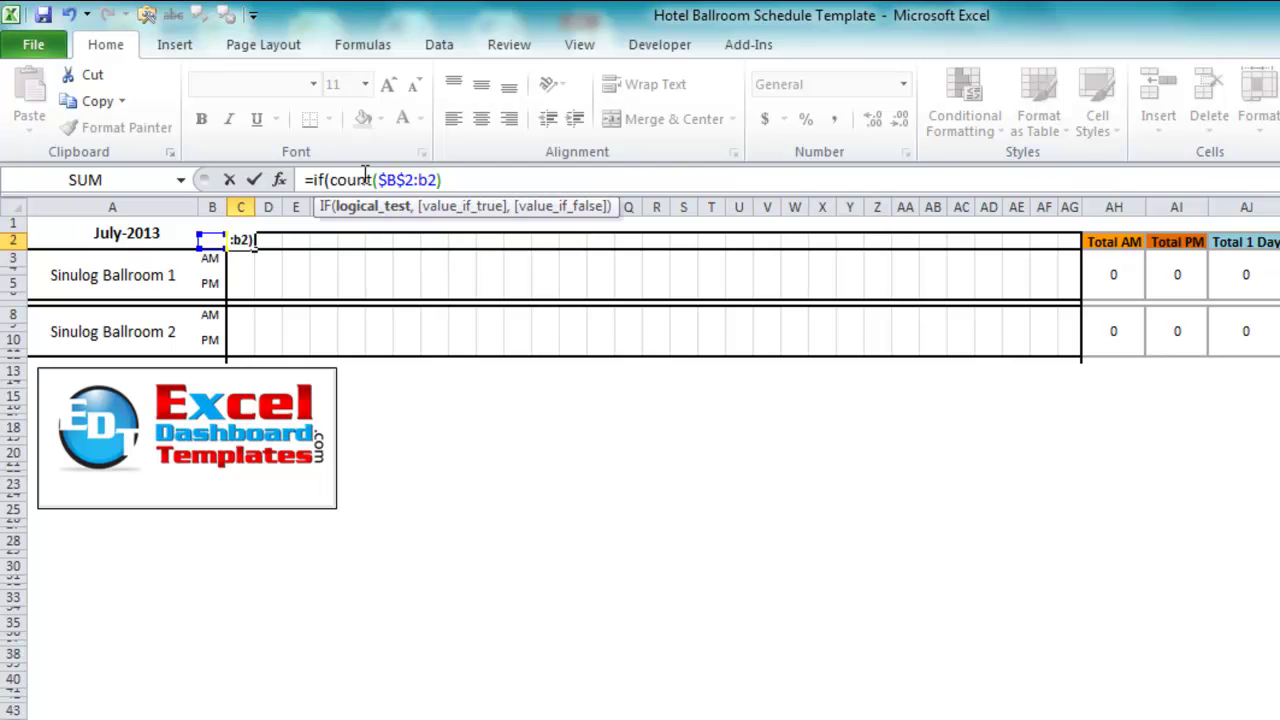
pyautogui.write('>0')
pyautogui.write(',')
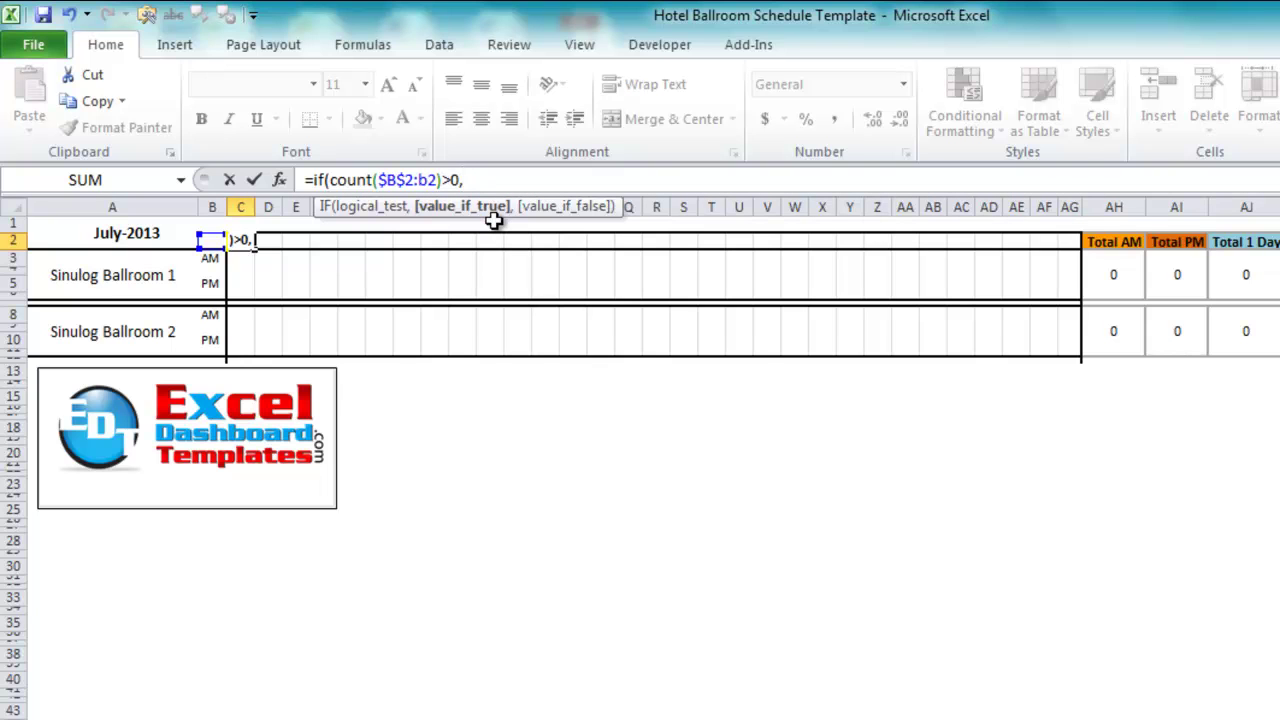
# Add the nested condition IF(b2<28,b2+1, to the C2 formula as its value-if-true argument
pyautogui.write('if')
pyautogui.press('Tab')
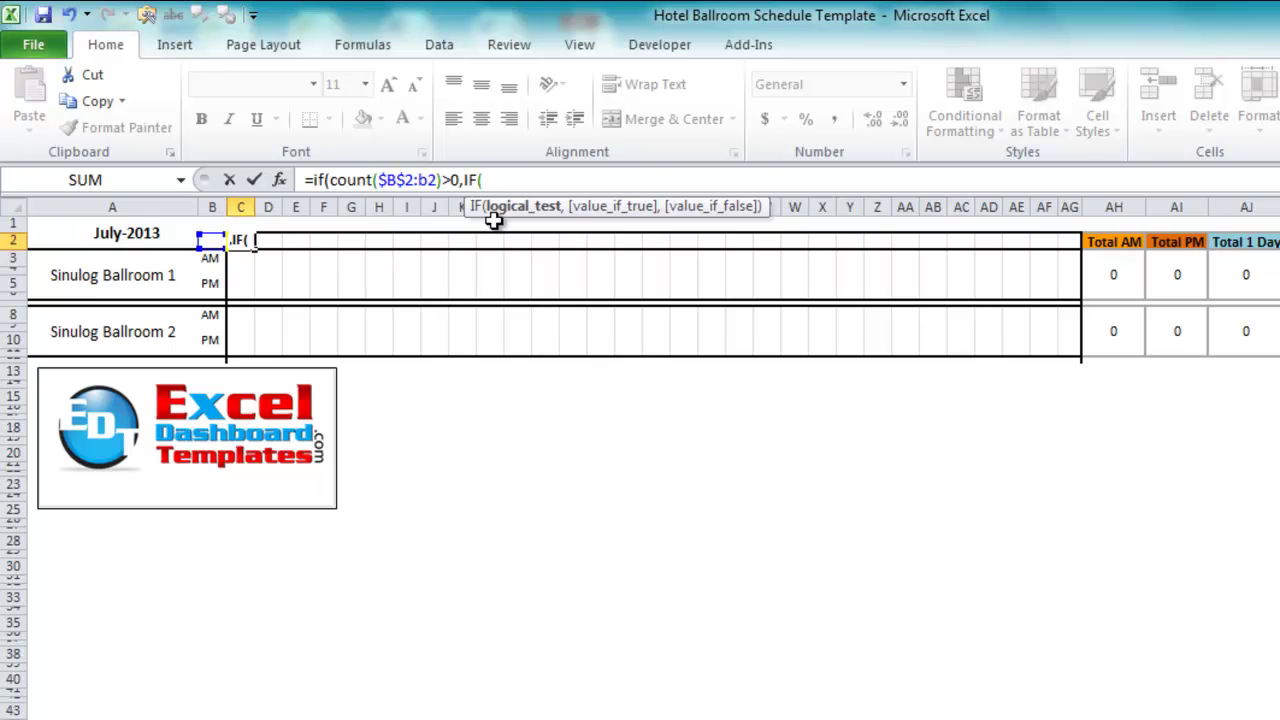
pyautogui.write('b2')
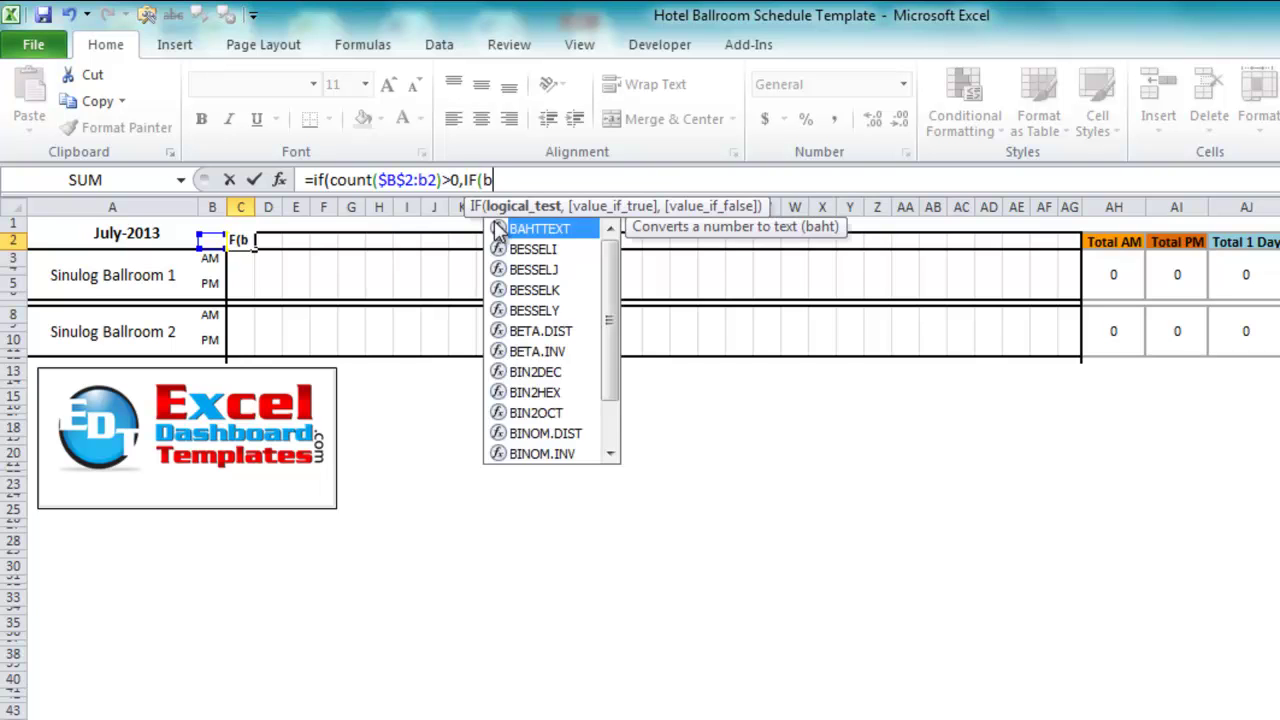
pyautogui.write('<28')
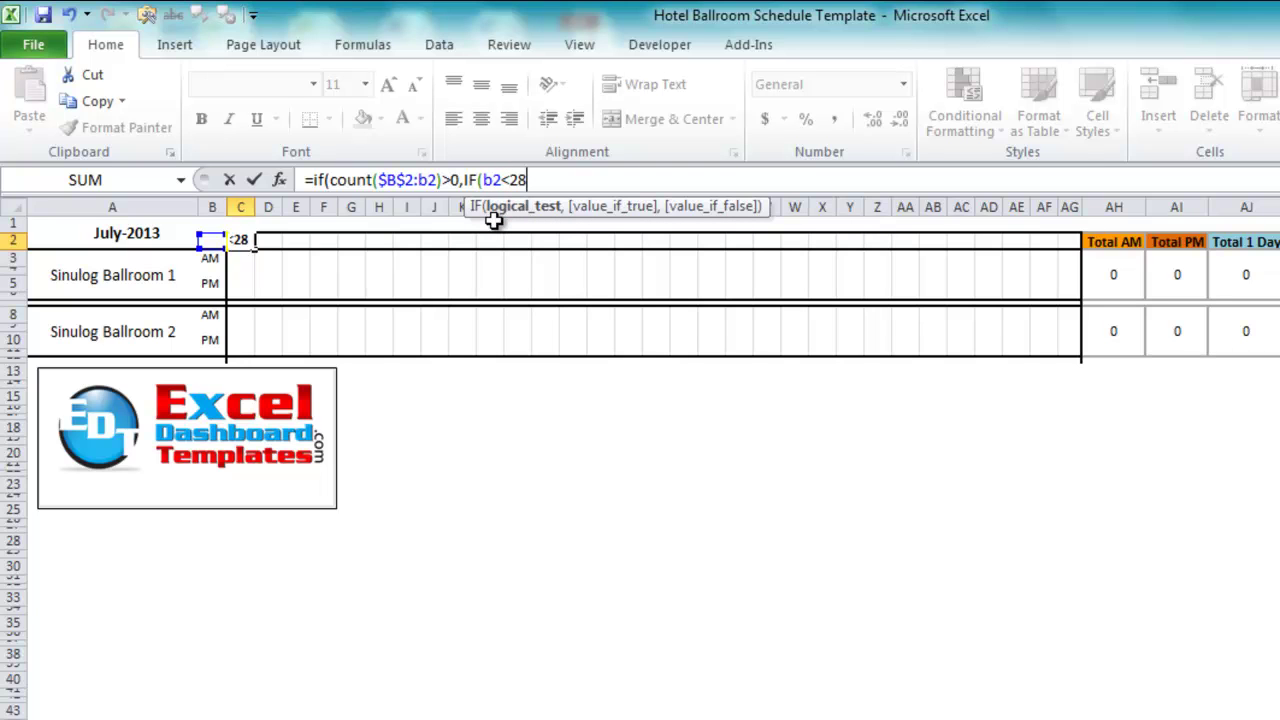
pyautogui.write(',b2')
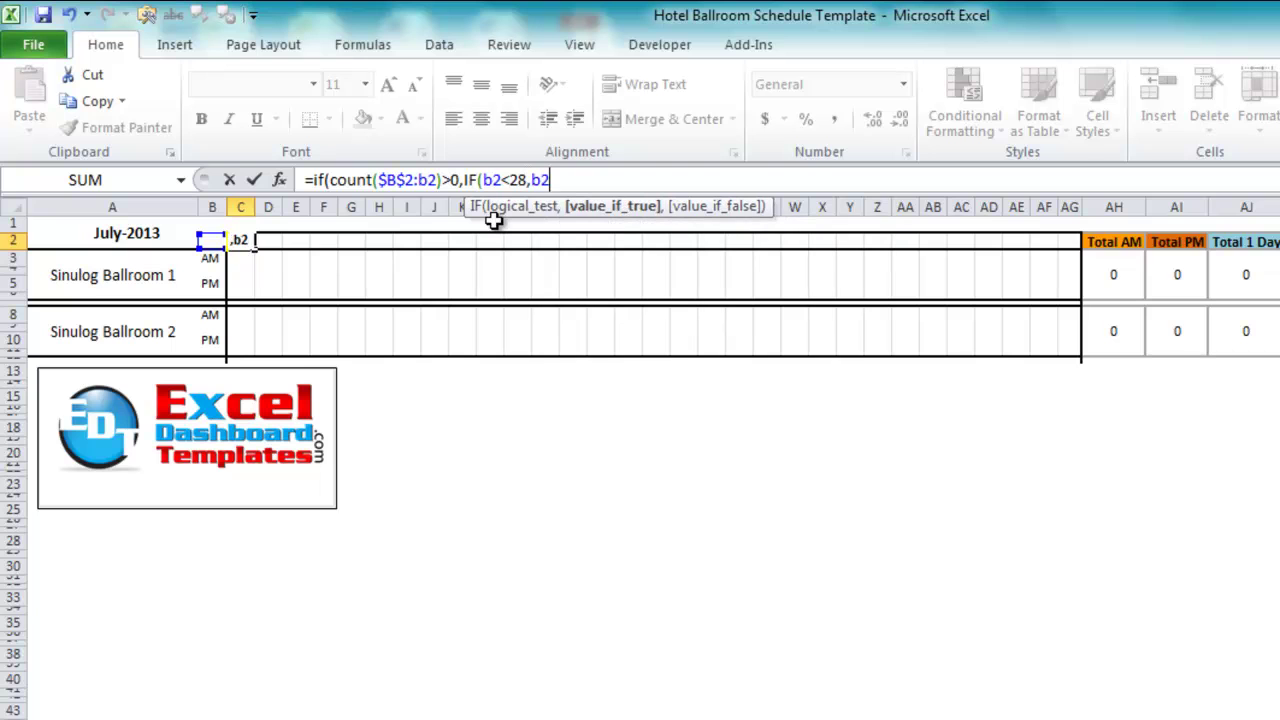
pyautogui.write('+1,')
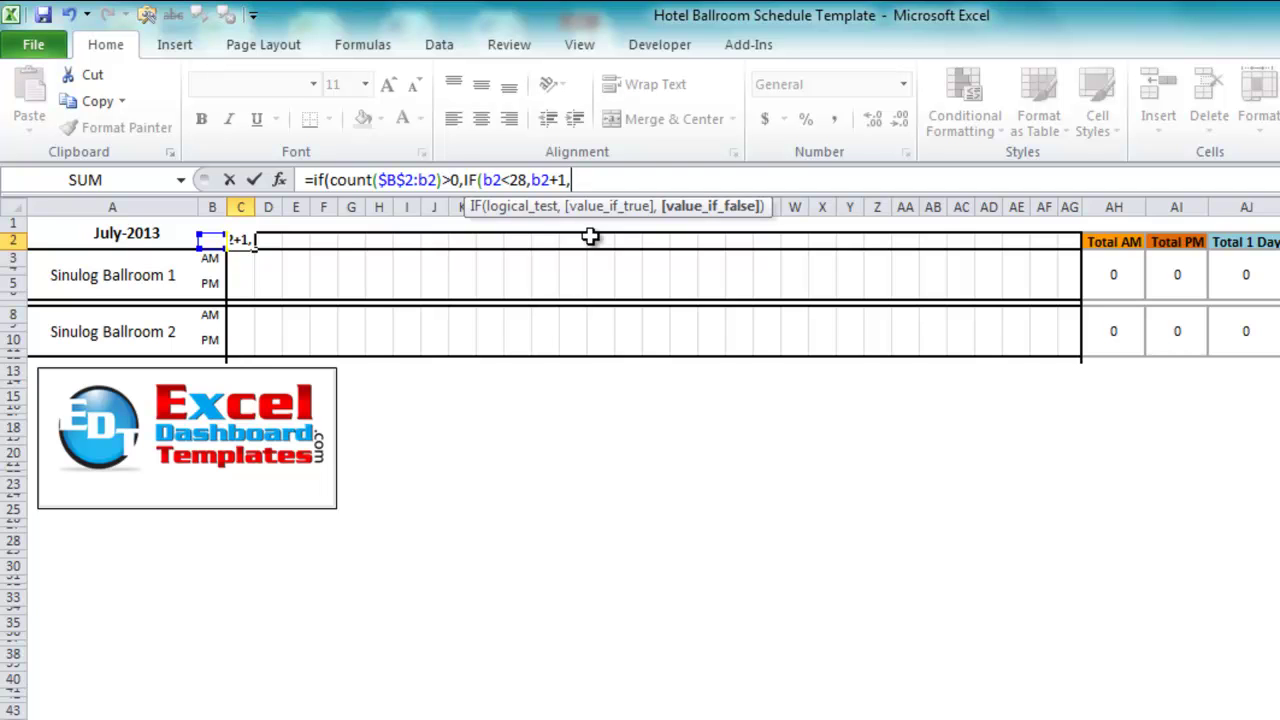
# Continue the C2 formula with a nested blank check, if(len(b2)=0,"", for empty preceding cells
pyautogui.write('if(')
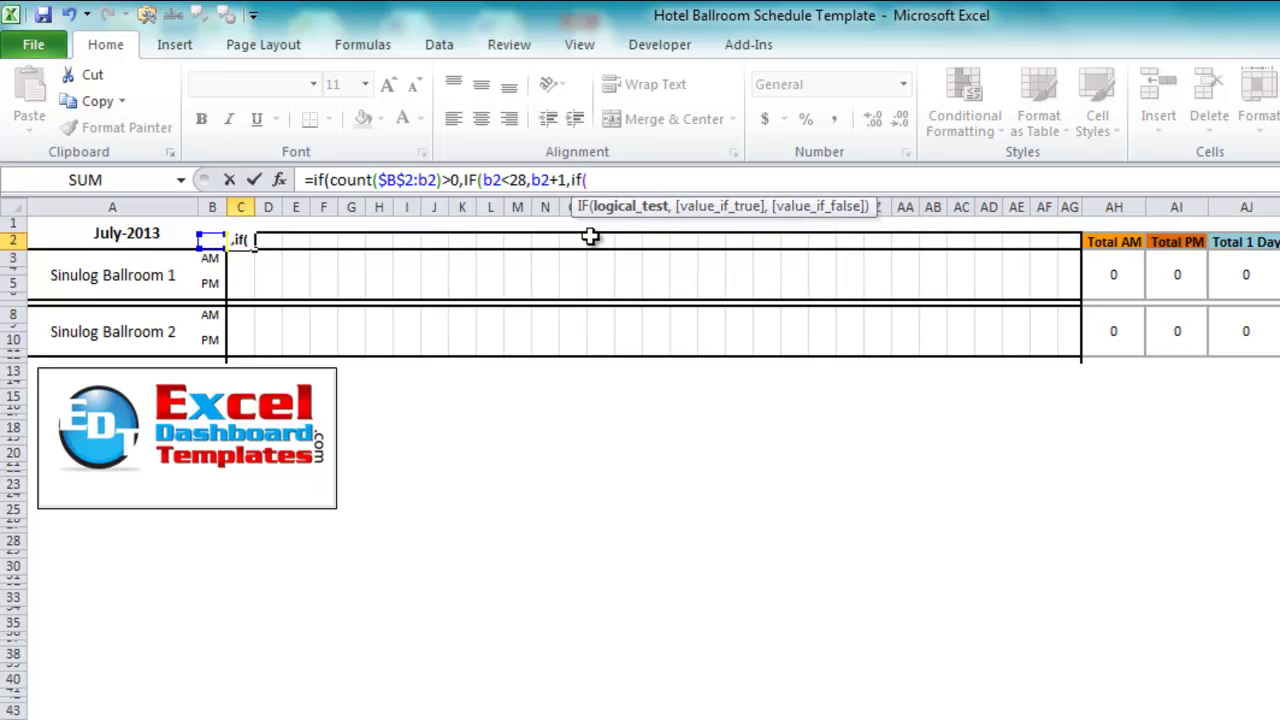
pyautogui.write('len(')
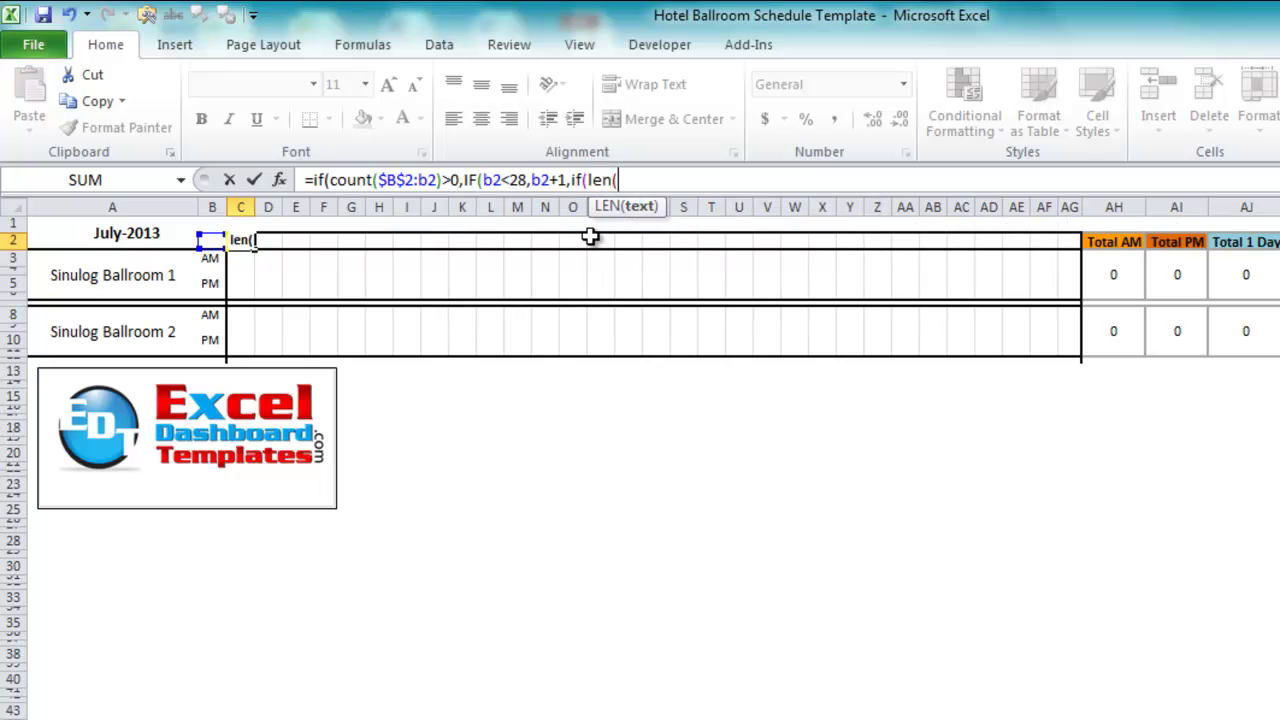
pyautogui.write('b2)=')
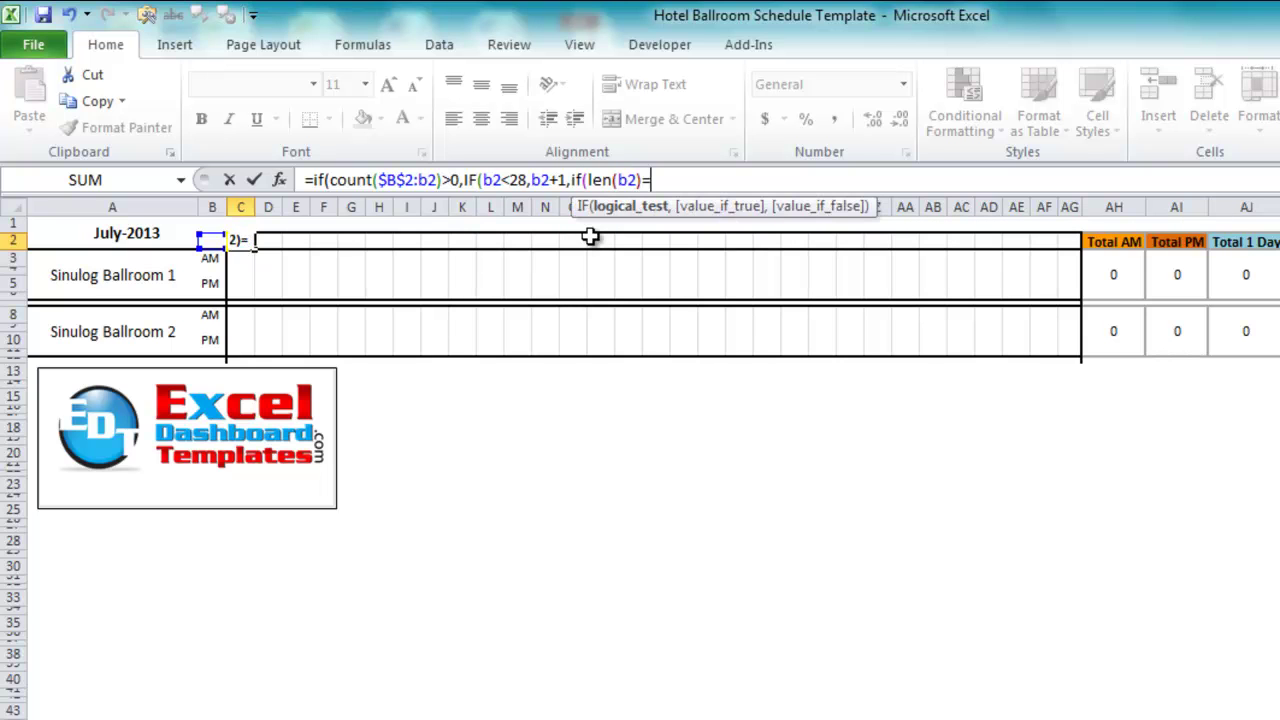
pyautogui.write('0,')
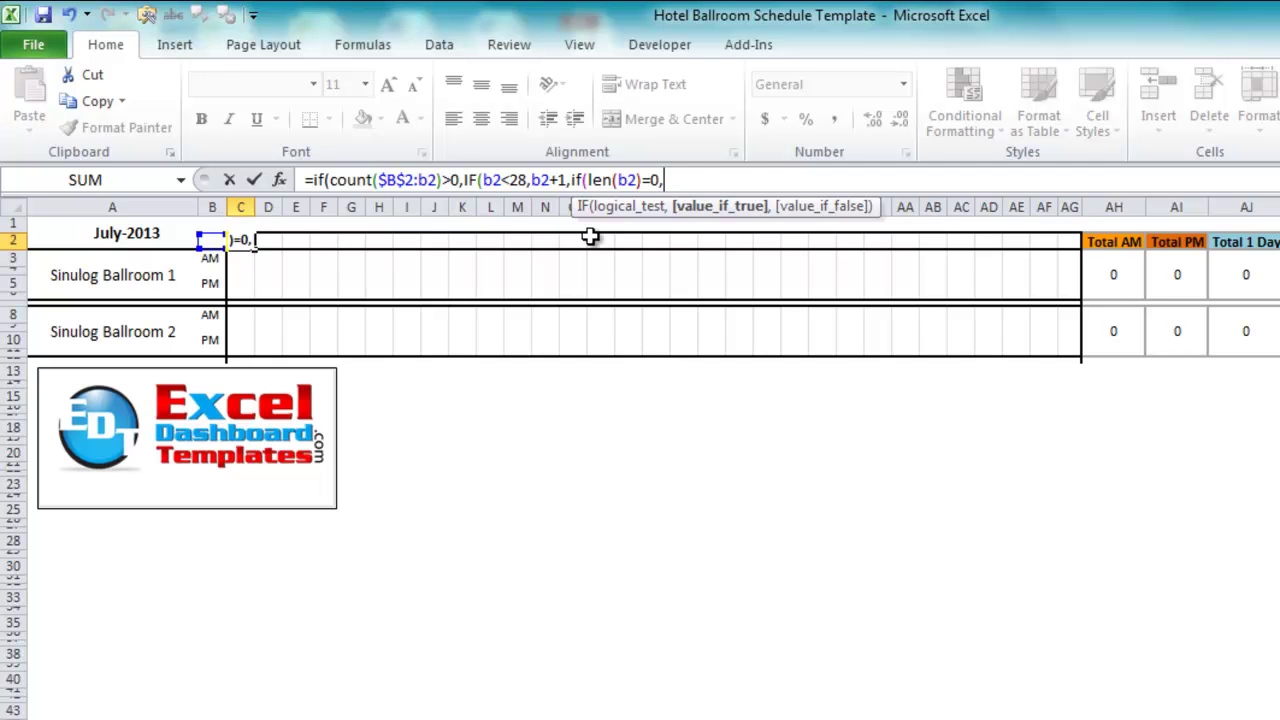
pyautogui.write('"",')
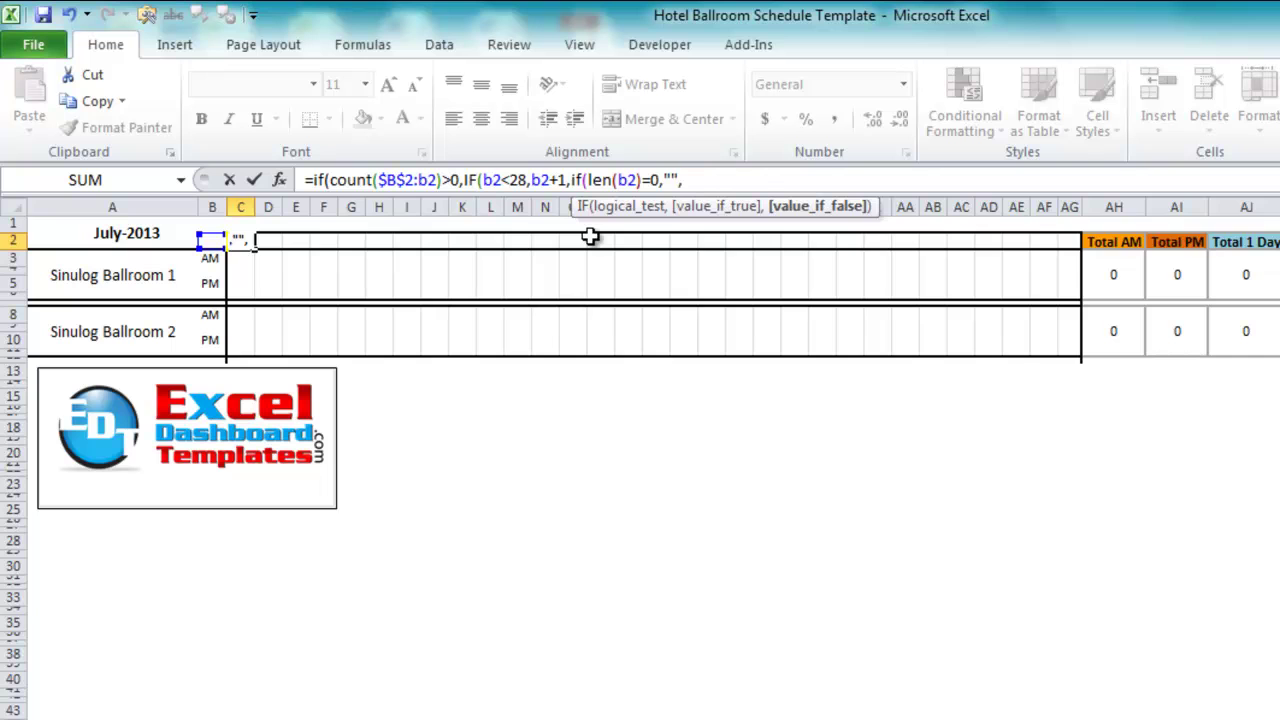
# Add a nested if(b2+1>DAY( test to the C2 formula as the value-if-false argument of the blank check
pyautogui.write('if(')
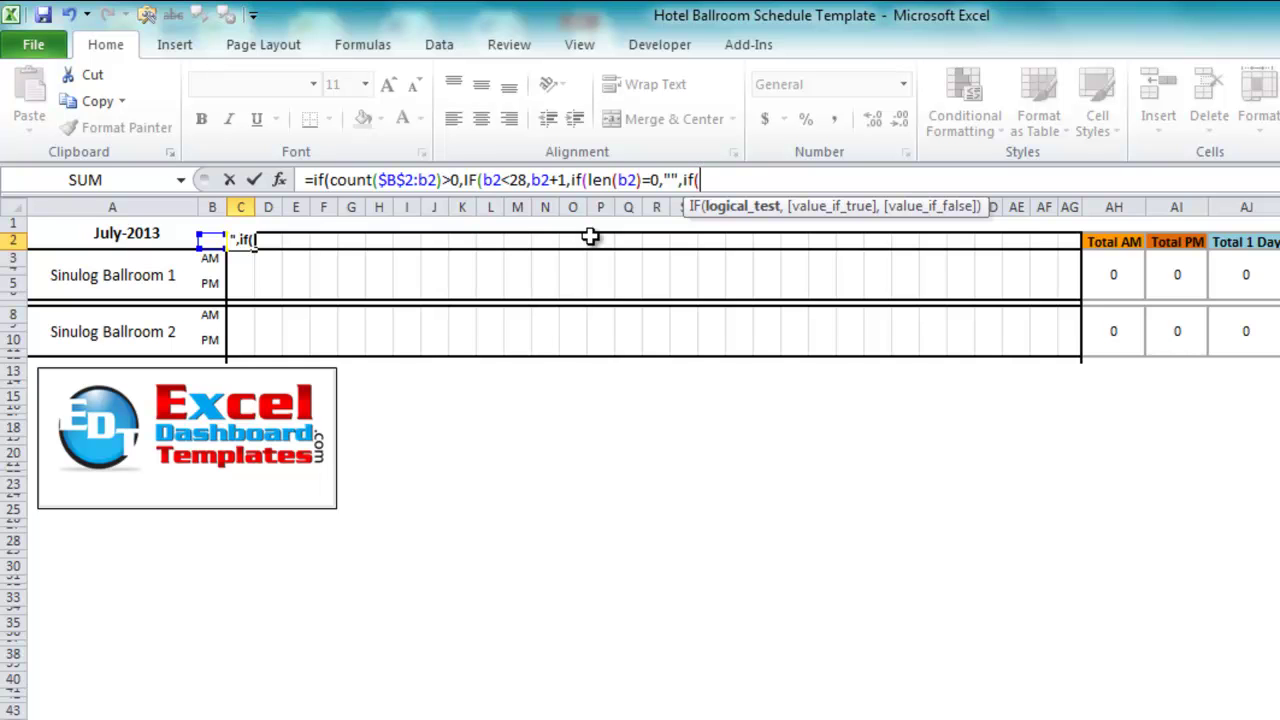
pyautogui.write('b2+1>')
pyautogui.write('day')
pyautogui.press('Tab')
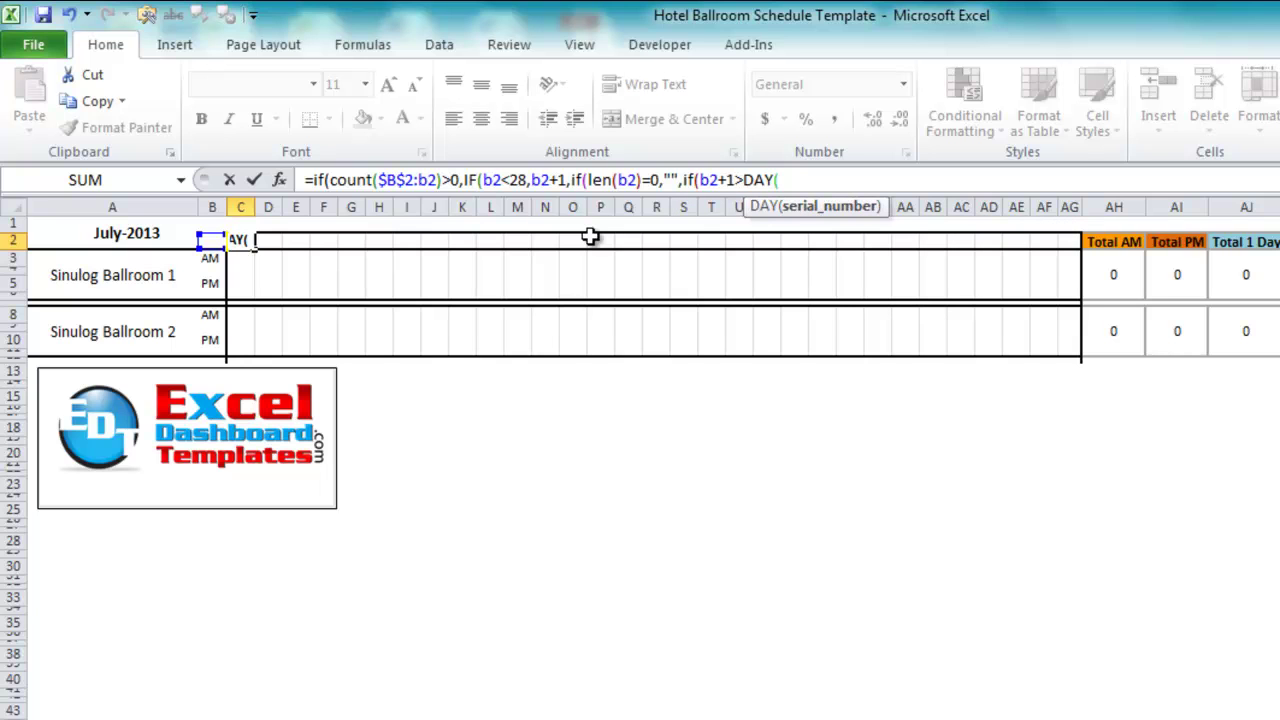
# Inside DAY, start a date( function with YEAR($A$1) as its year argument, using an absolute reference to the month cell
pyautogui.write('date')
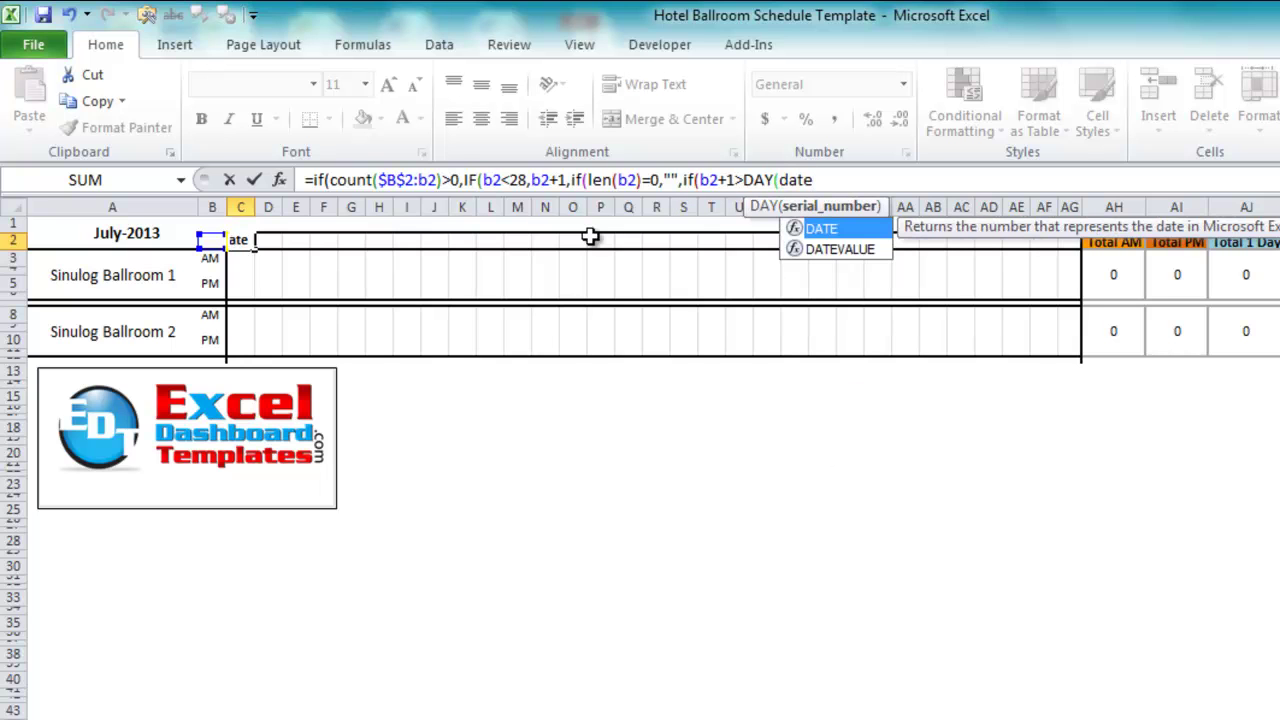
pyautogui.write('(')
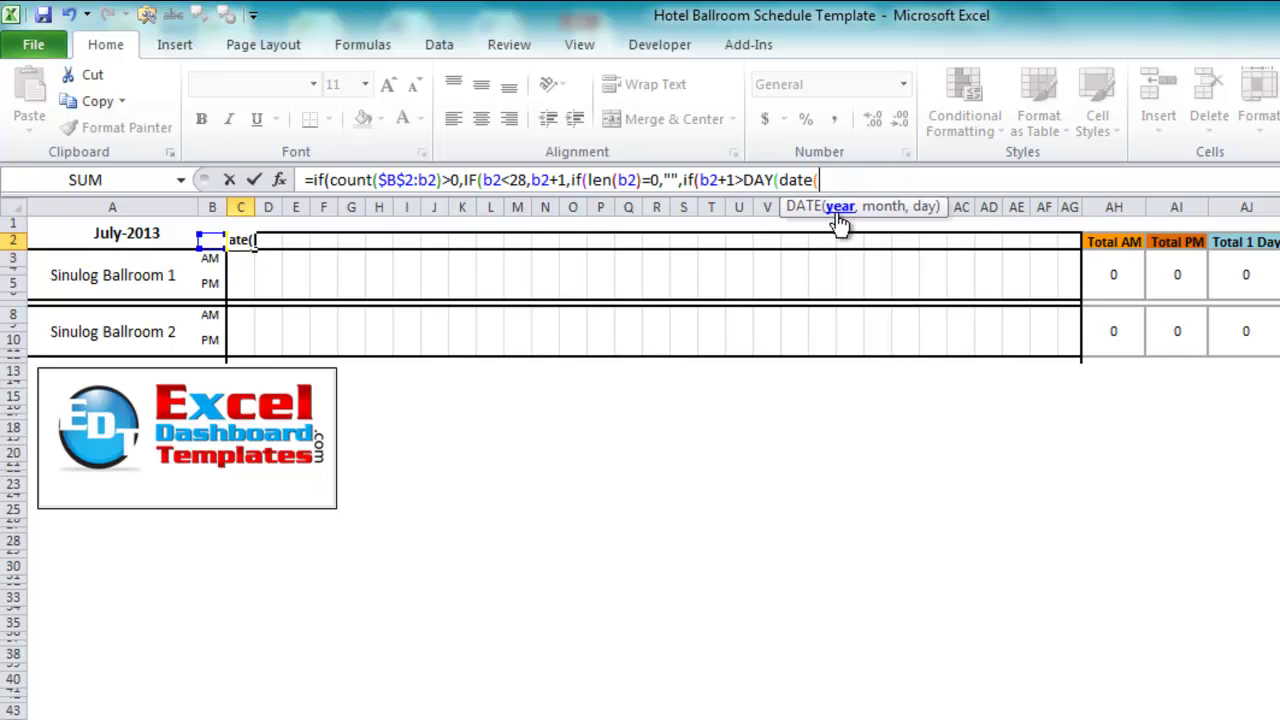
pyautogui.write('yea')
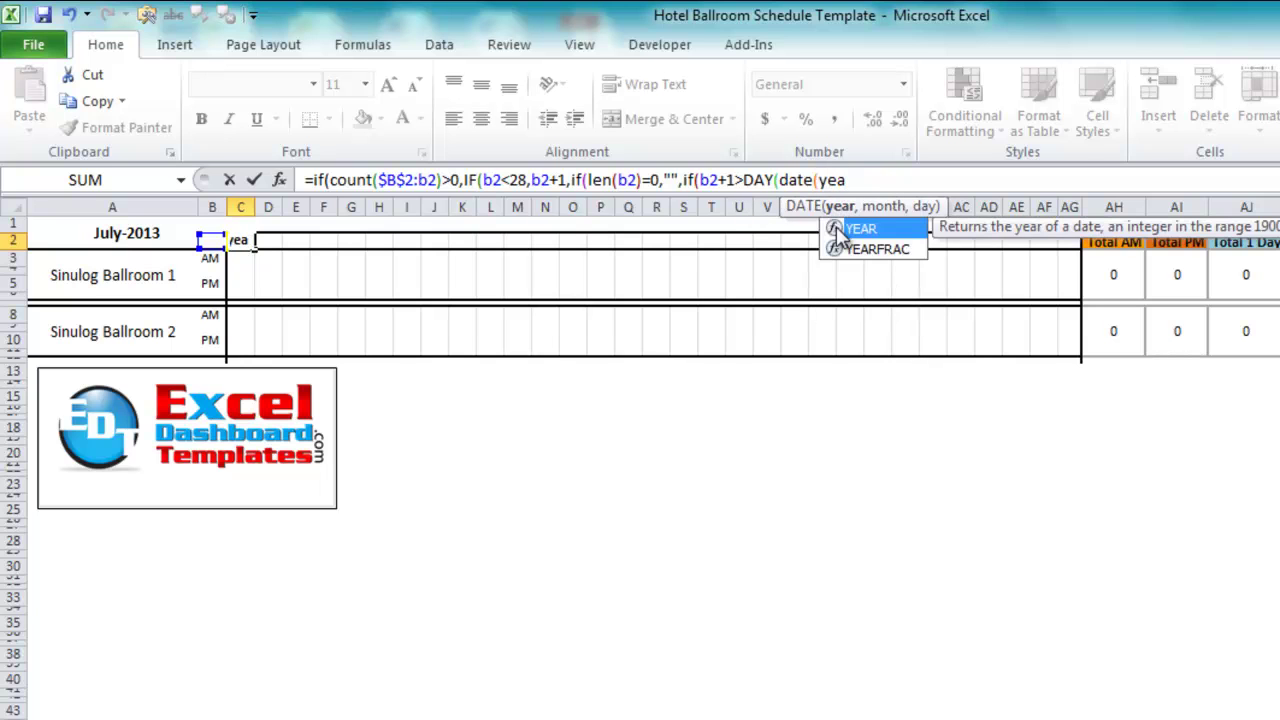
pyautogui.press('Tab')
pyautogui.write('a1')
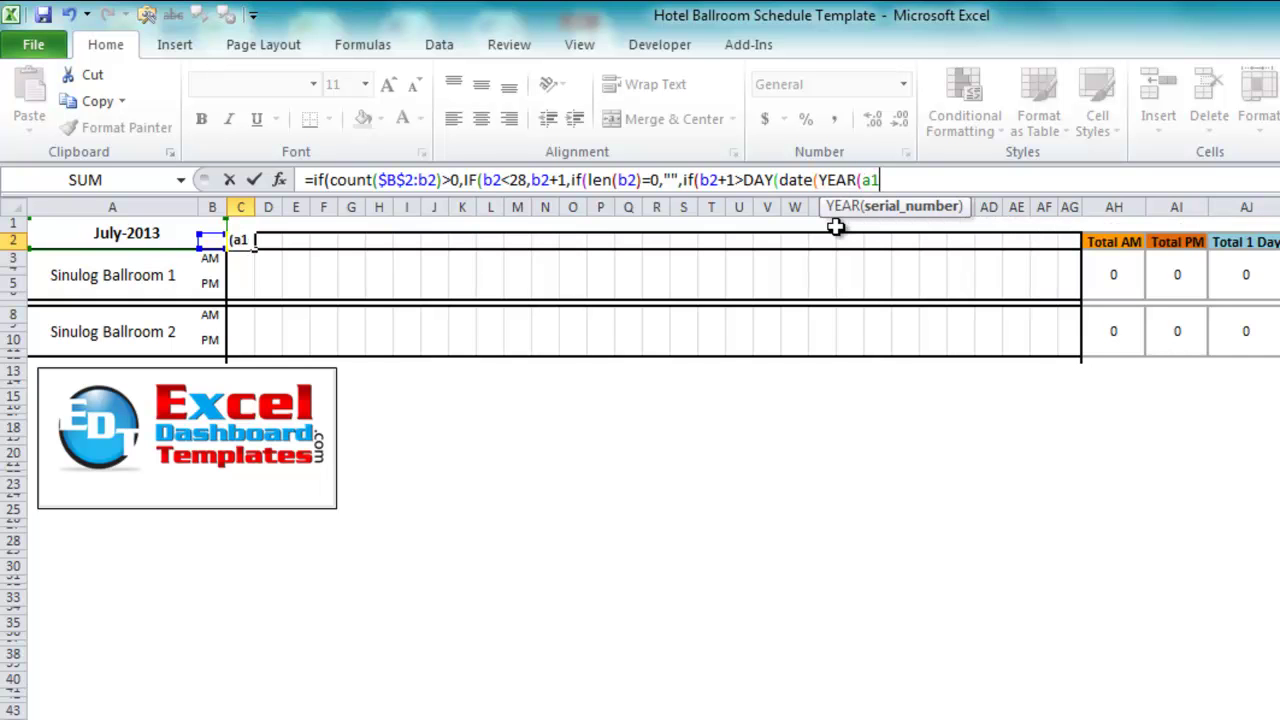
pyautogui.press('F4')
pyautogui.write(')')
pyautogui.write(',')
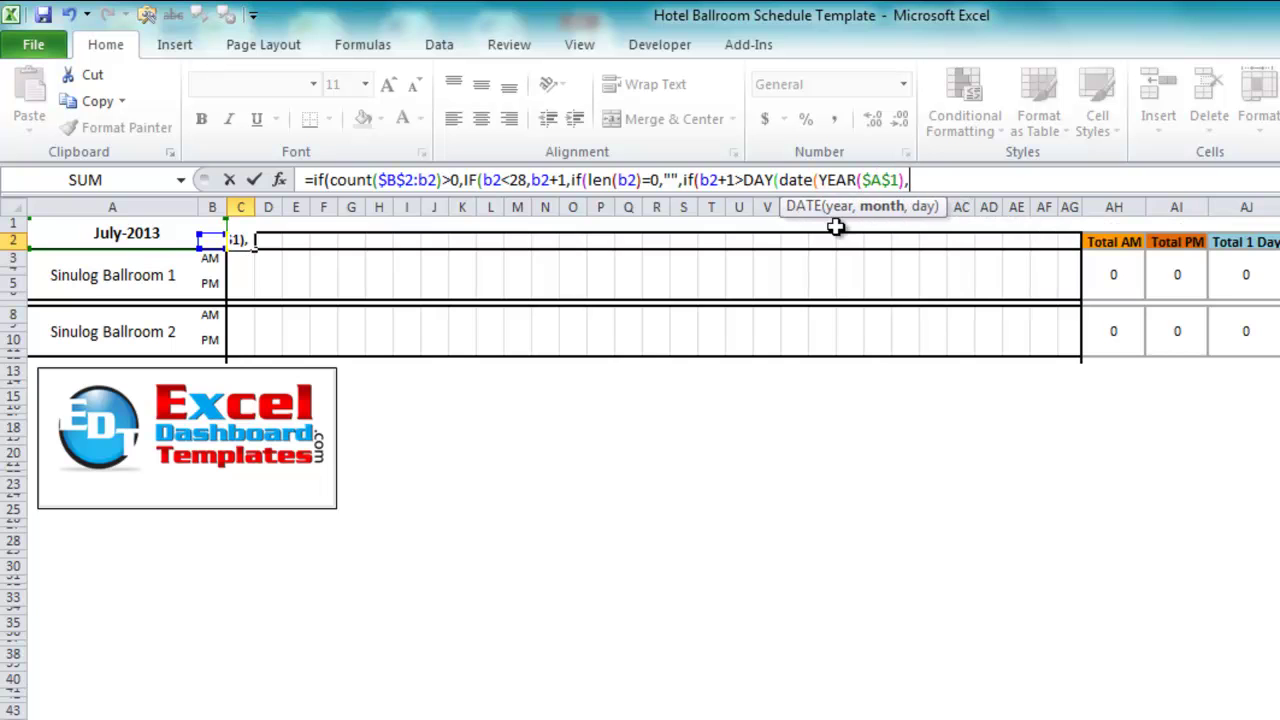
# Complete the month-end date with MONTH($A$1)+1 as month and 1 as day, subtract 1, and close the DAY function
pyautogui.write('mon')
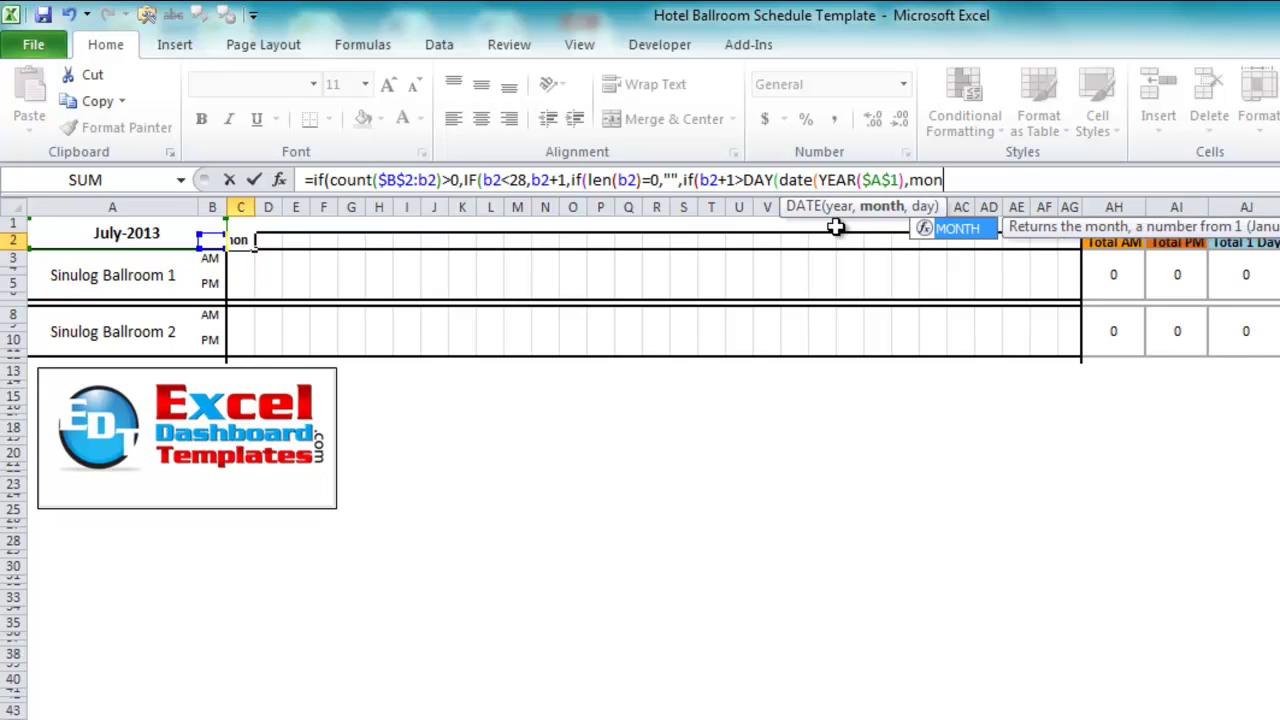
pyautogui.press('Tab')
pyautogui.write('a1')
pyautogui.press('F4')
pyautogui.write(')')
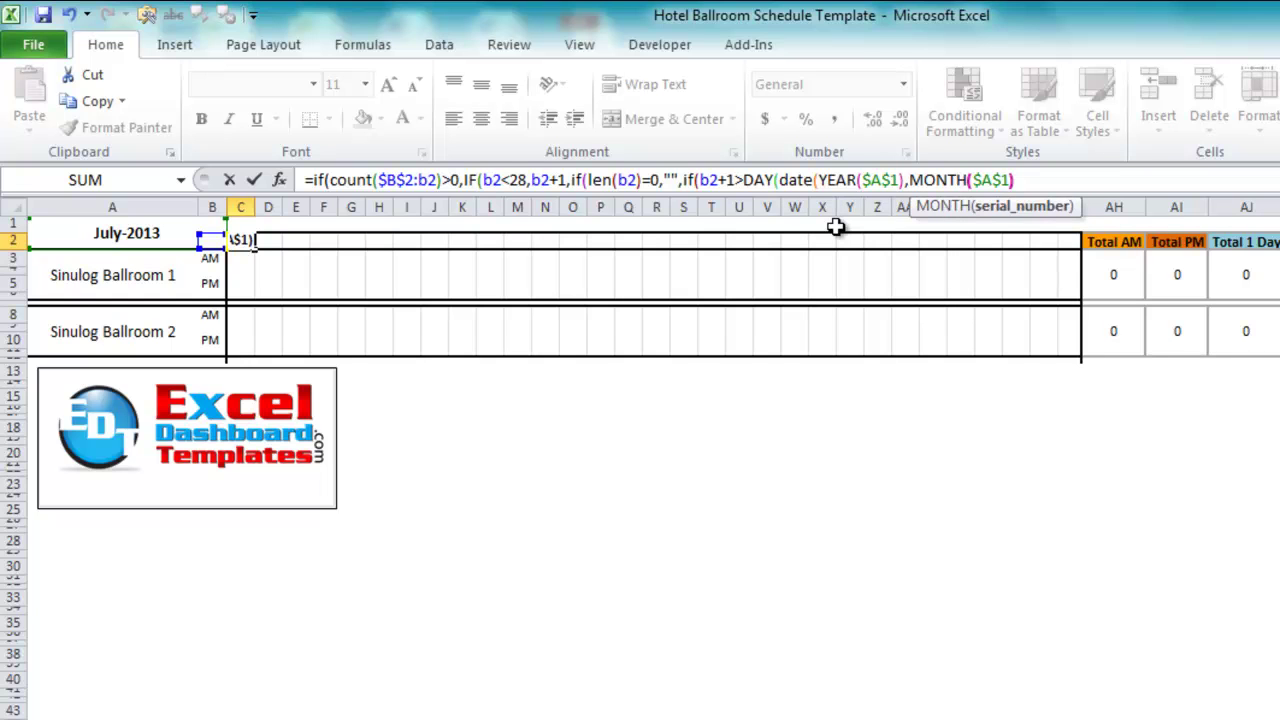
pyautogui.write('+1')
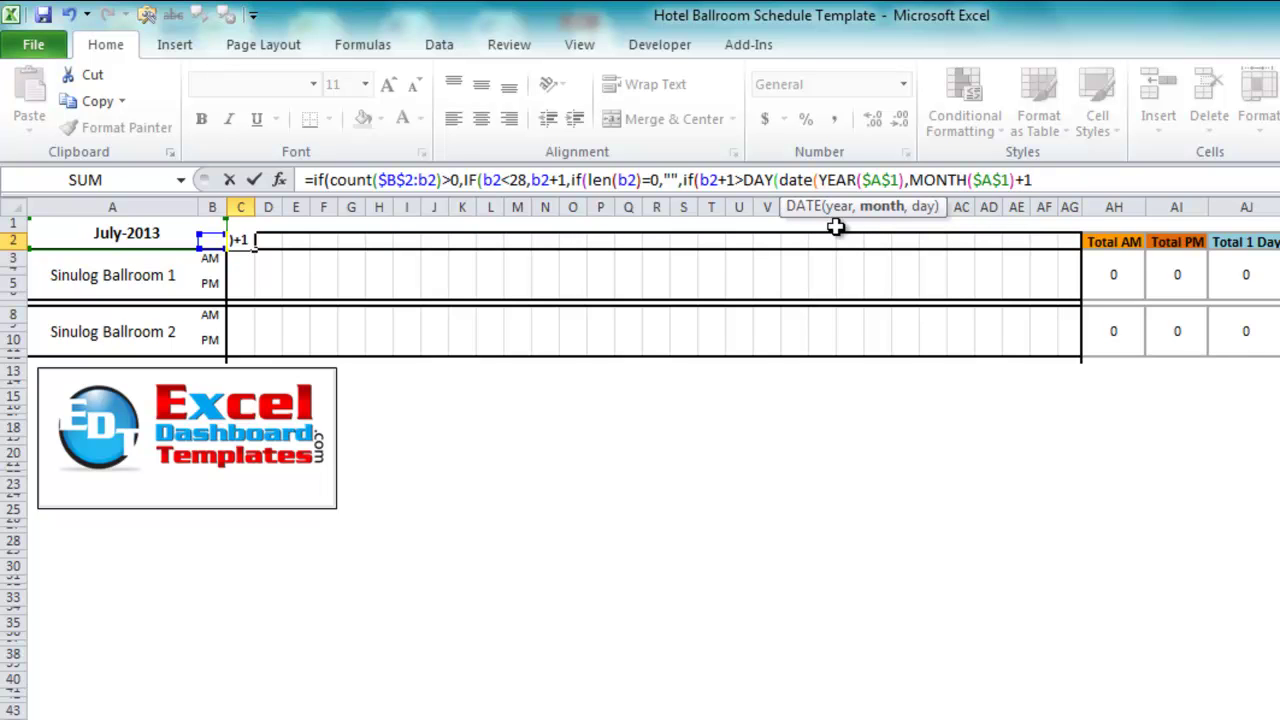
pyautogui.write(',1)')
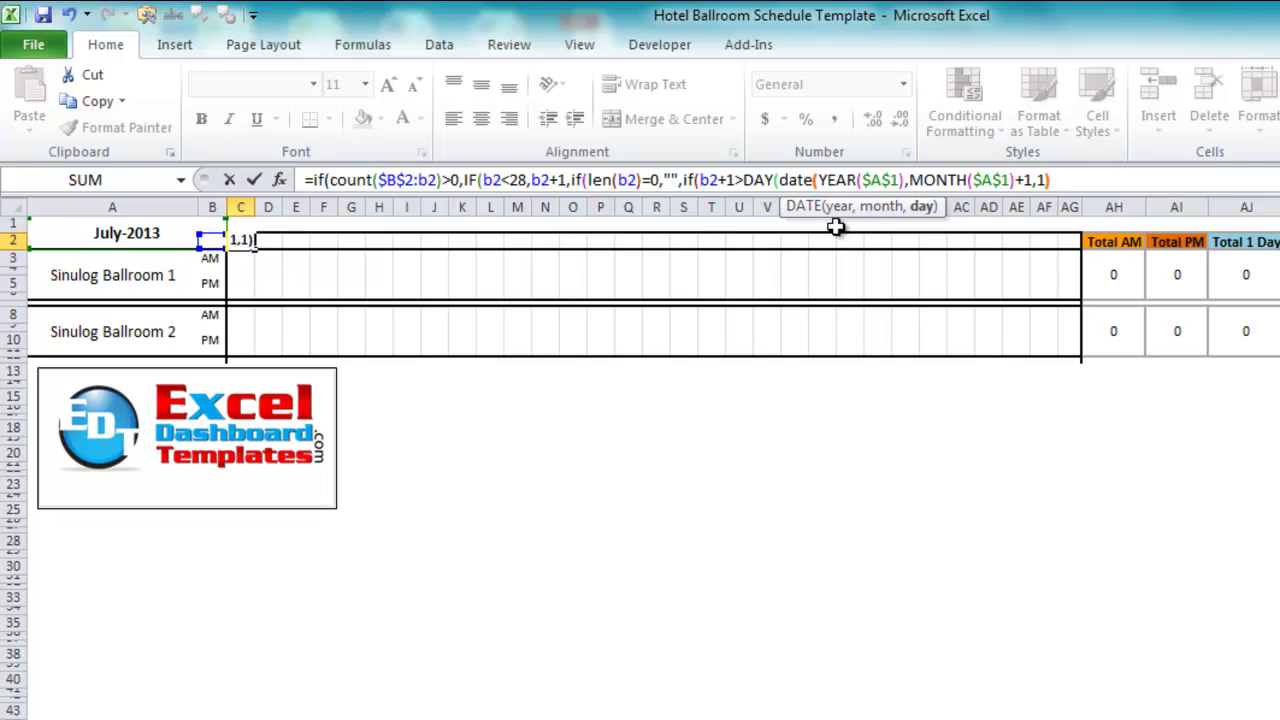
pyautogui.write('-1)')
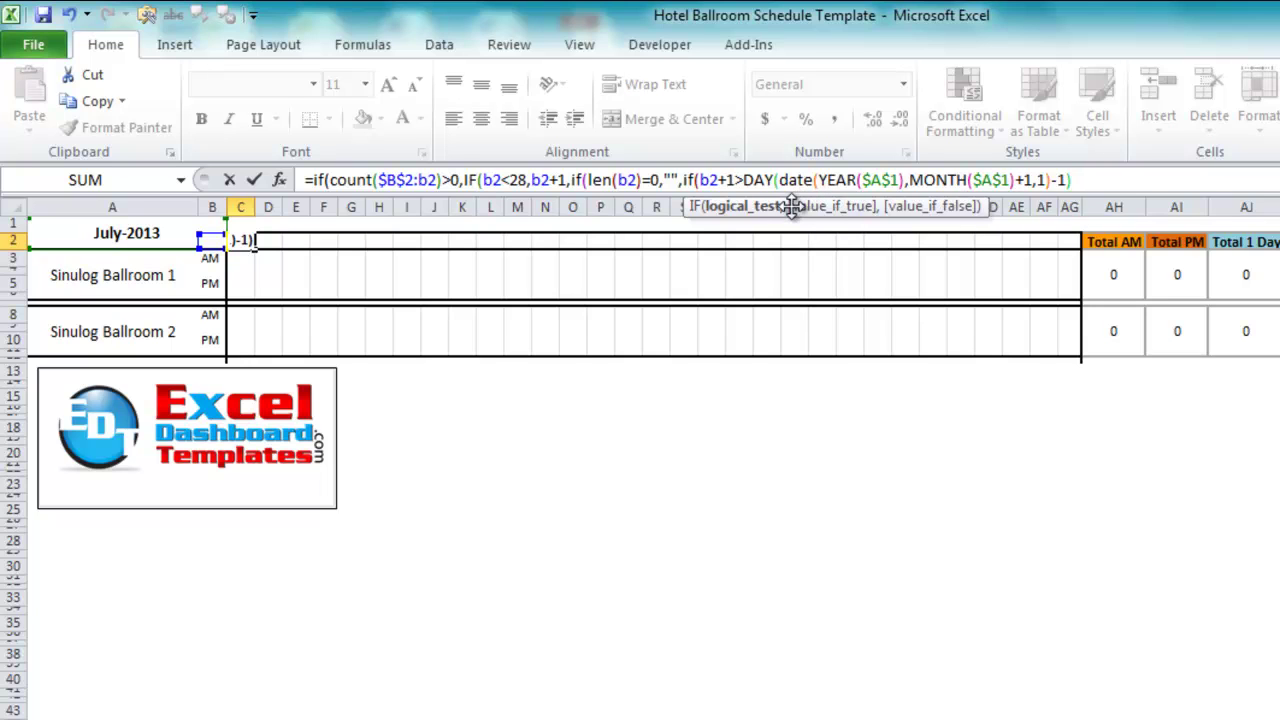
# Finish the C2 formula with "" if true and b2+1 if false, close the nested IFs, and return 1 for the outer false case
pyautogui.write(',""')
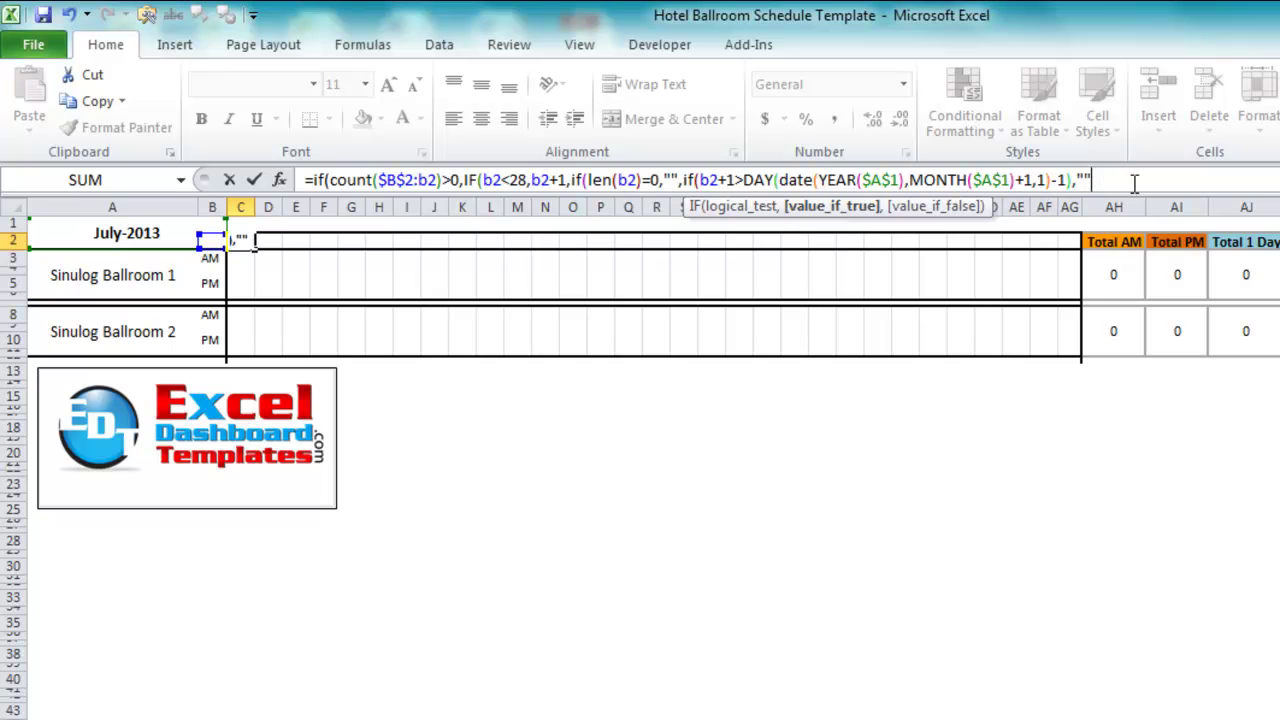
pyautogui.write(',b')
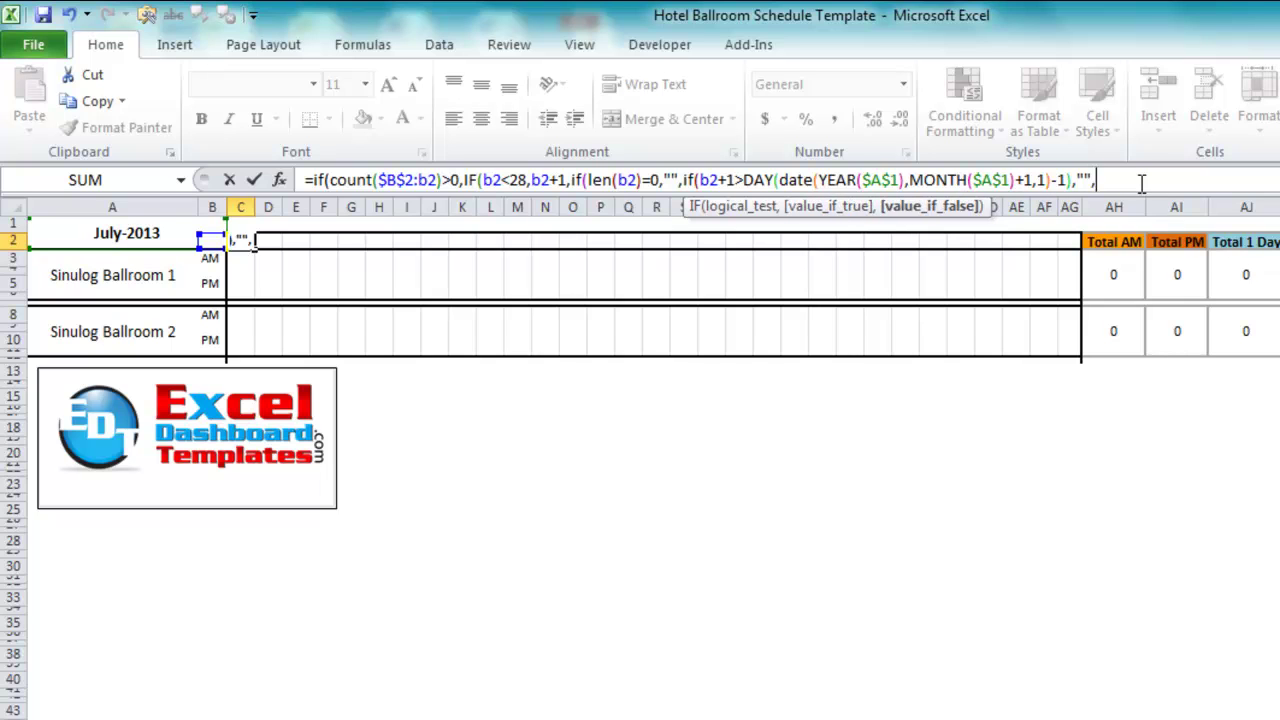
pyautogui.write('2+1))')
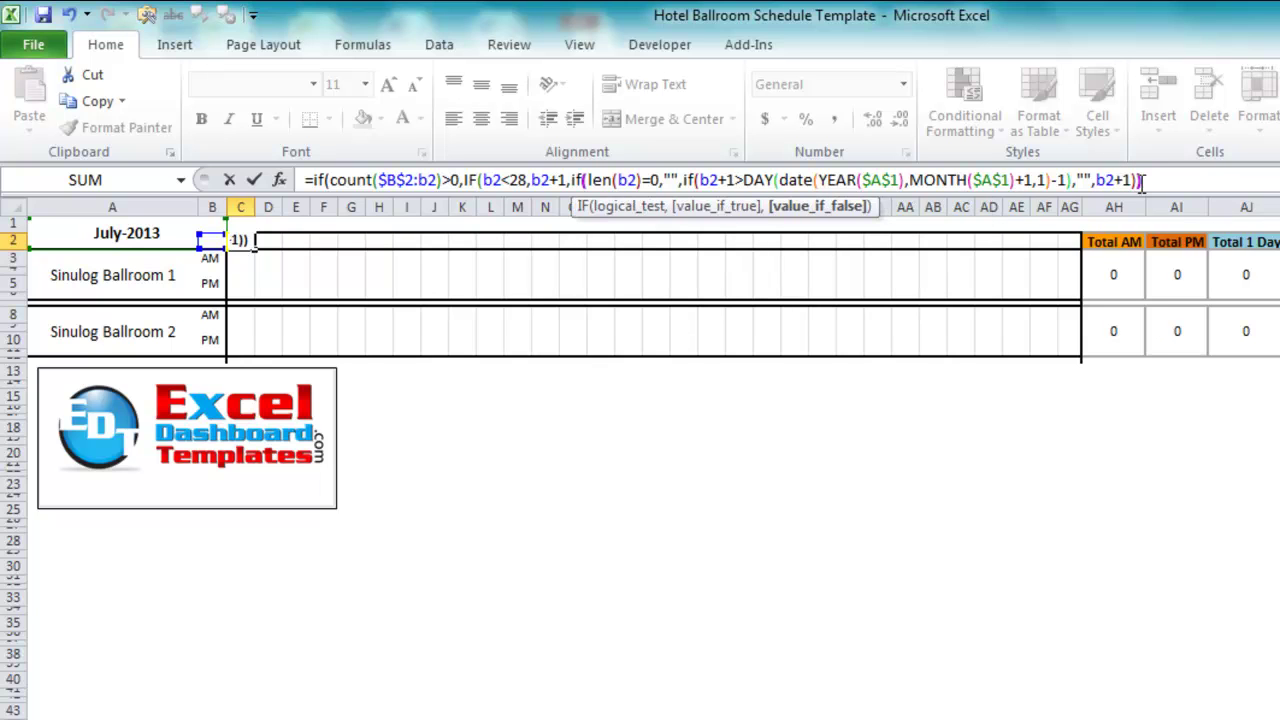
pyautogui.write('))')
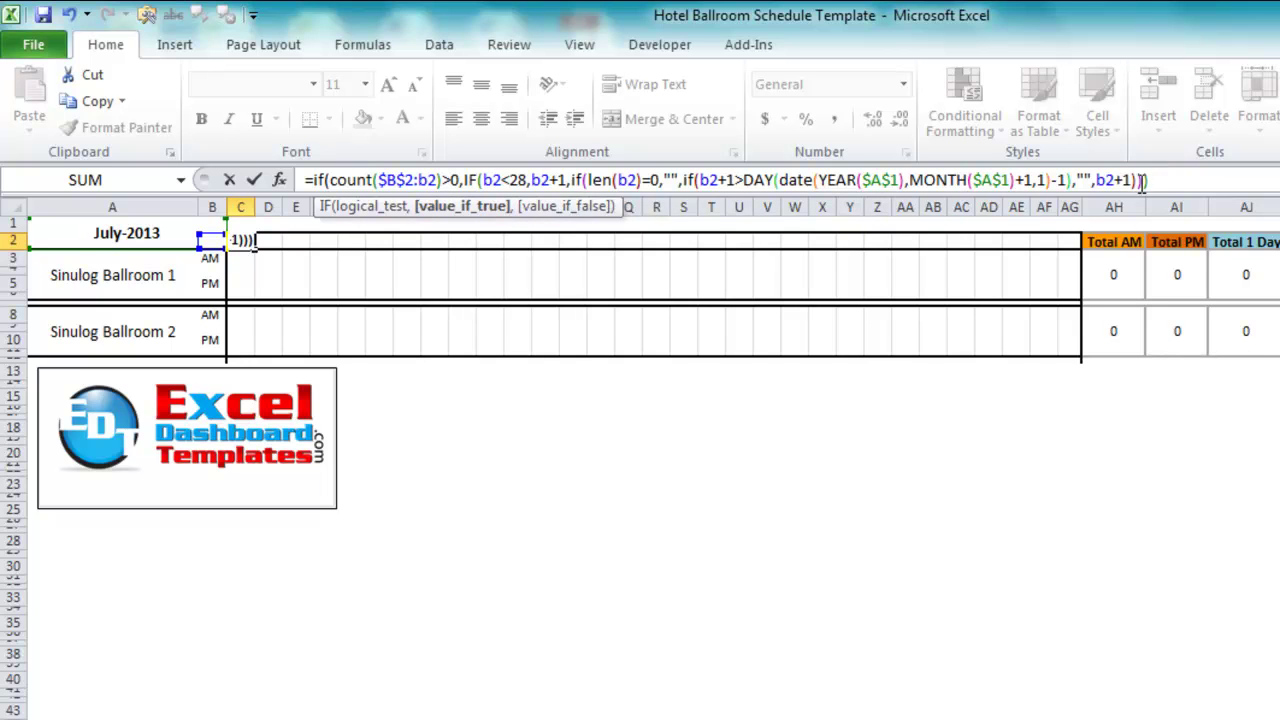
pyautogui.write(',1')
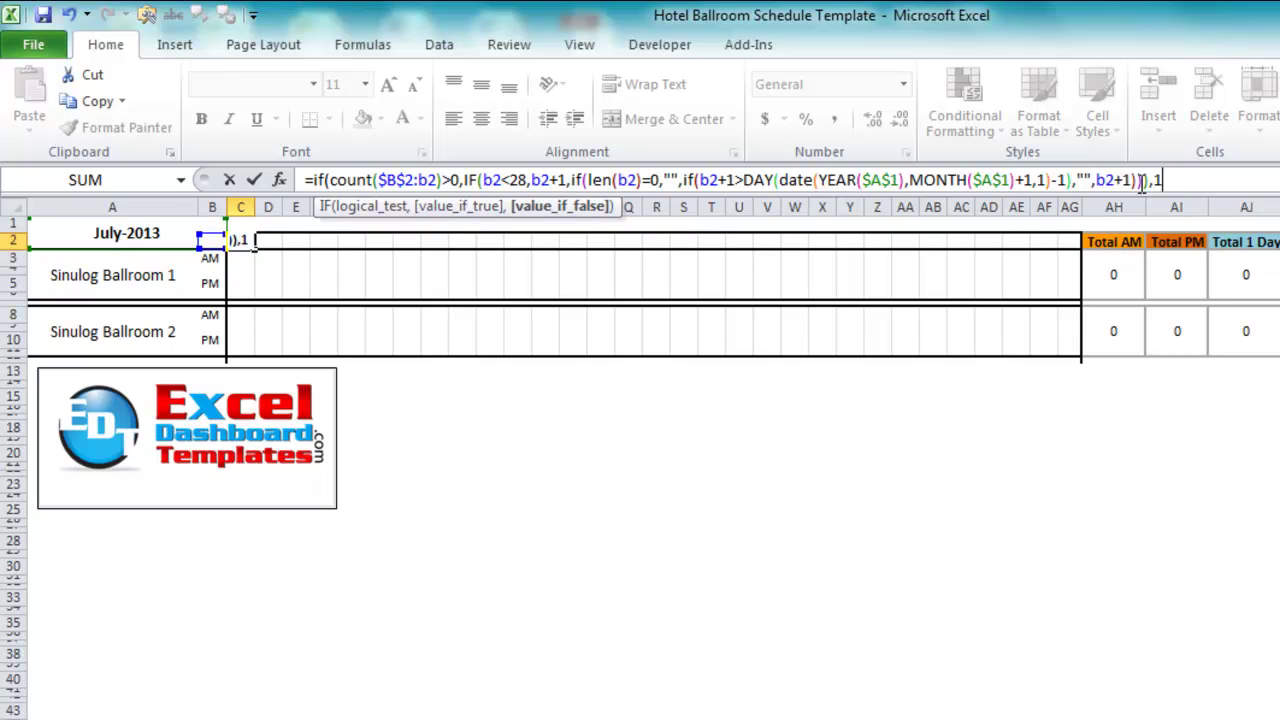
pyautogui.write(')')
pyautogui.press('Return')
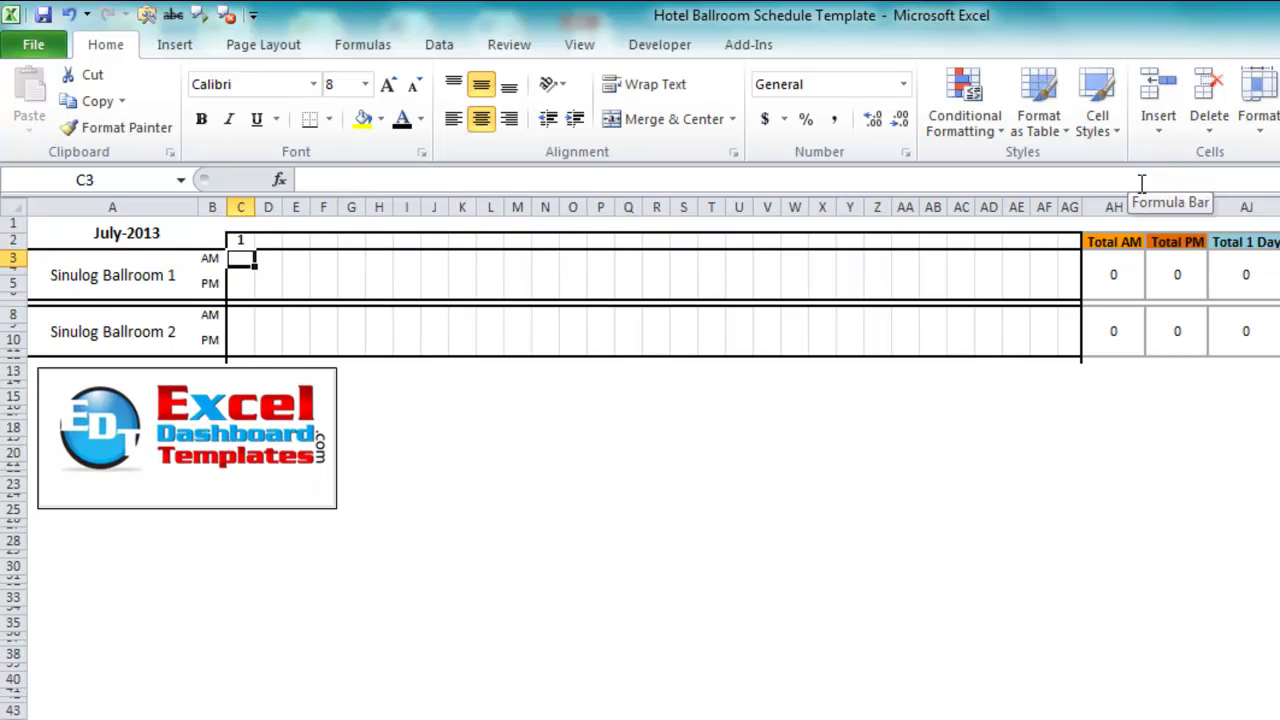
# Evaluate the C2 day-number formula stage by stage with Evaluate Formula, and close the evaluation
pyautogui.press('Up')
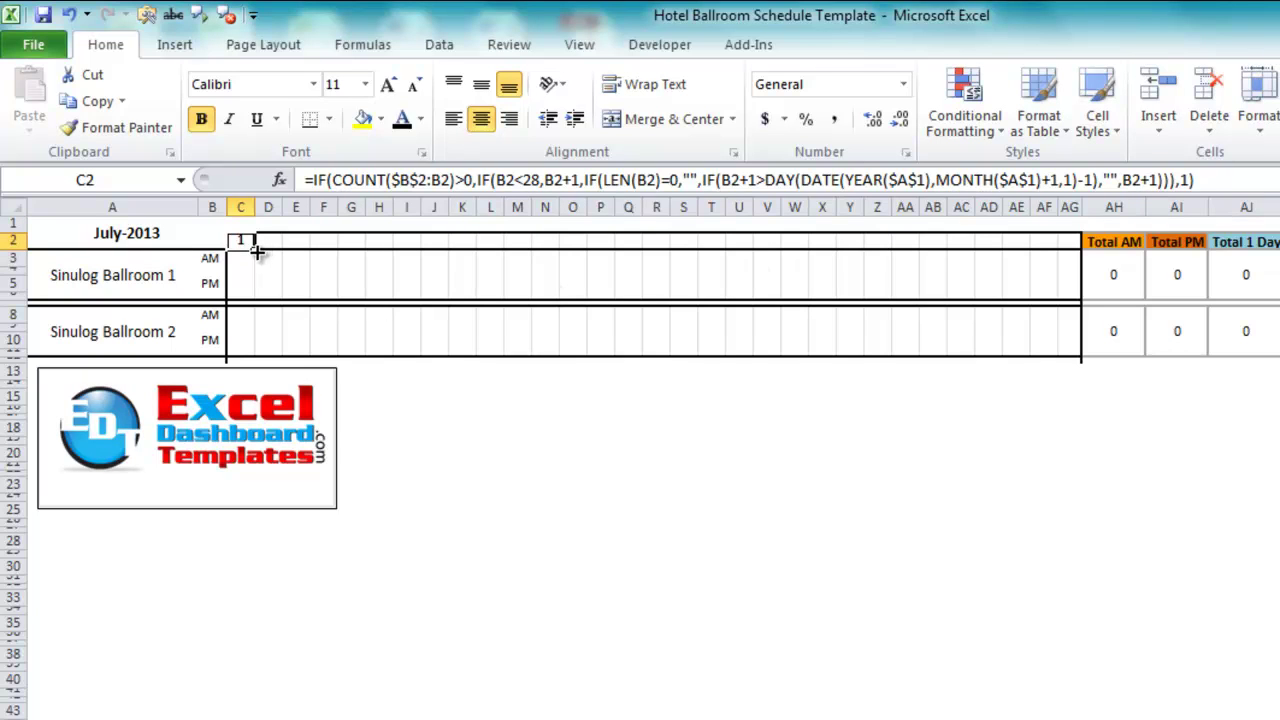
pyautogui.click(383, 62)
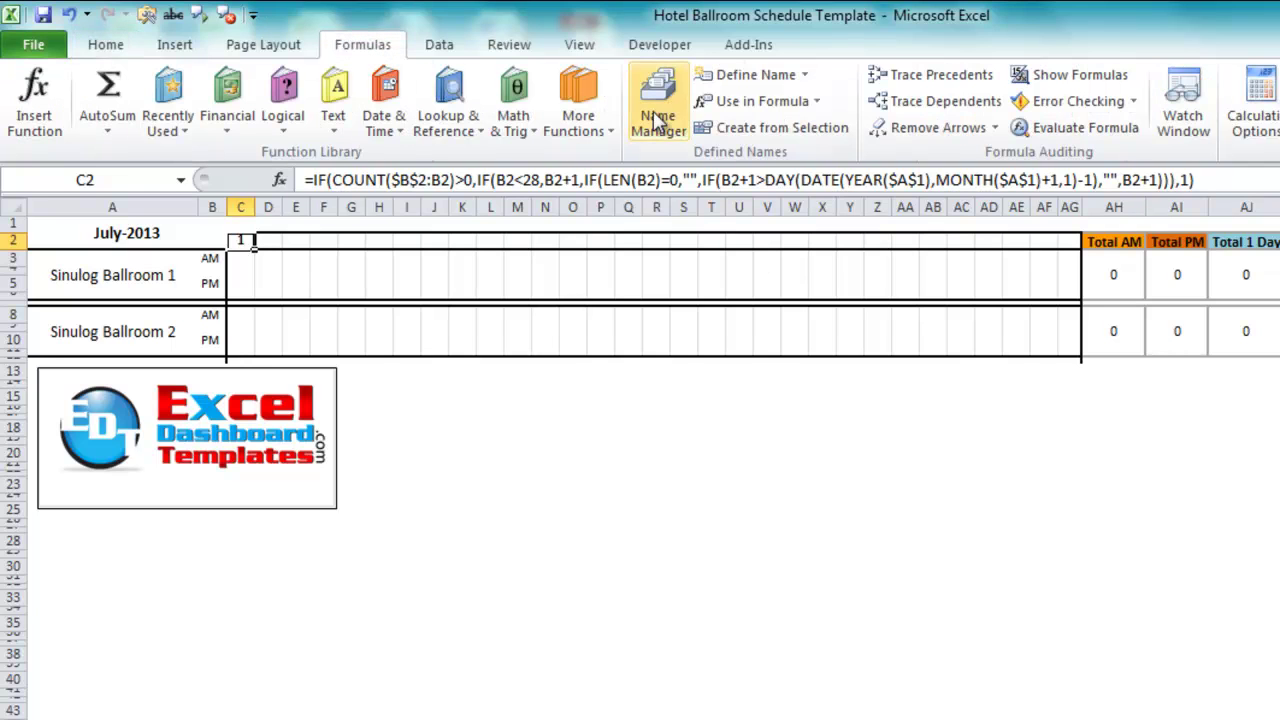
pyautogui.click(1050, 135)
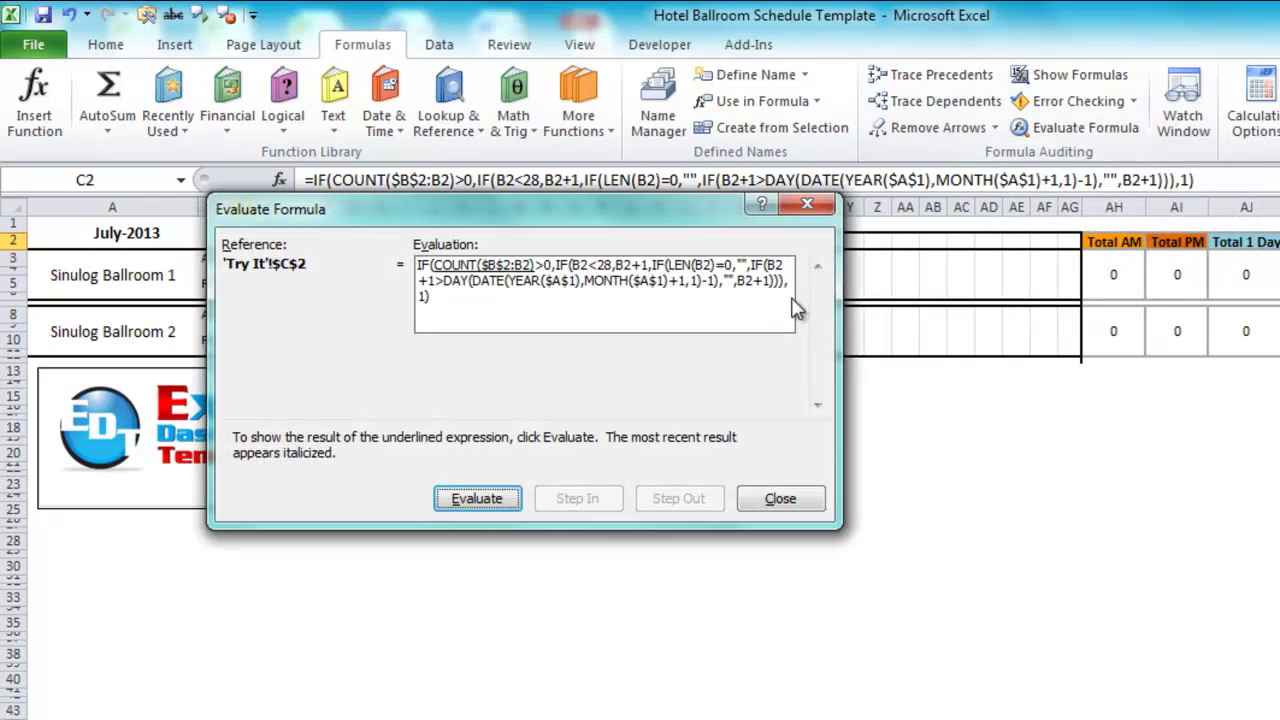
pyautogui.click(488, 505)
pyautogui.click(490, 505)
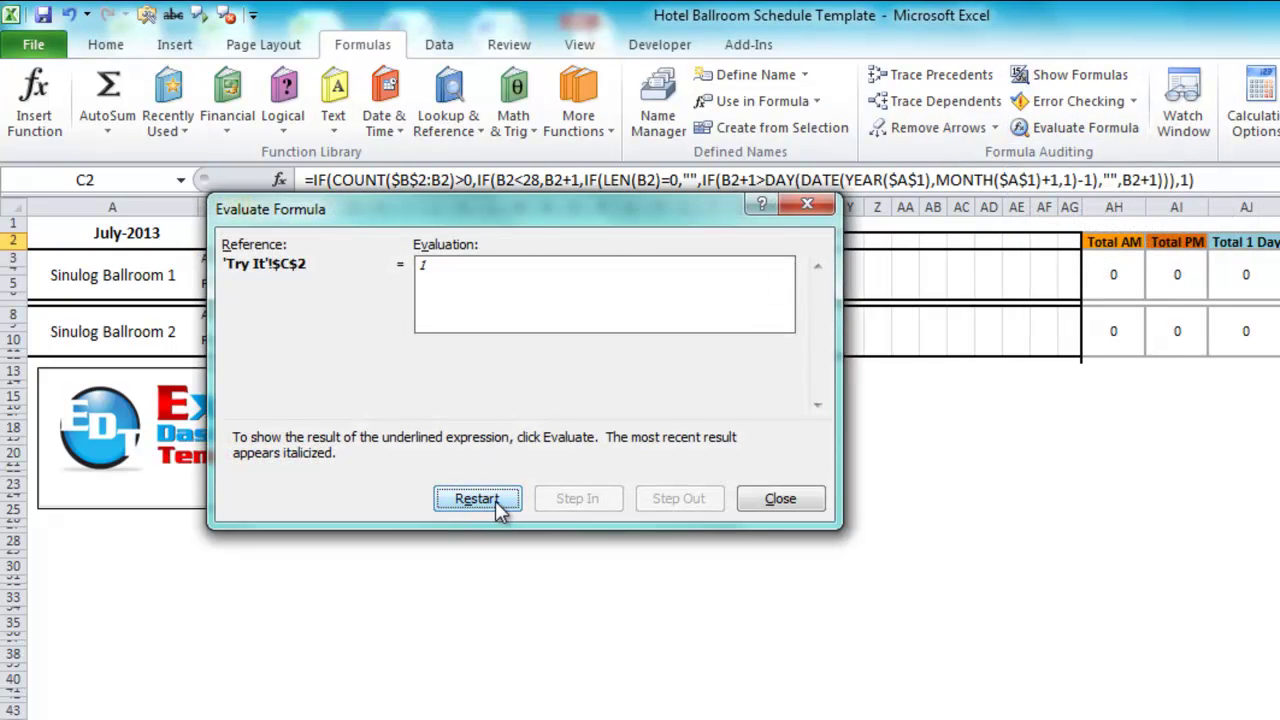
pyautogui.click(780, 499)
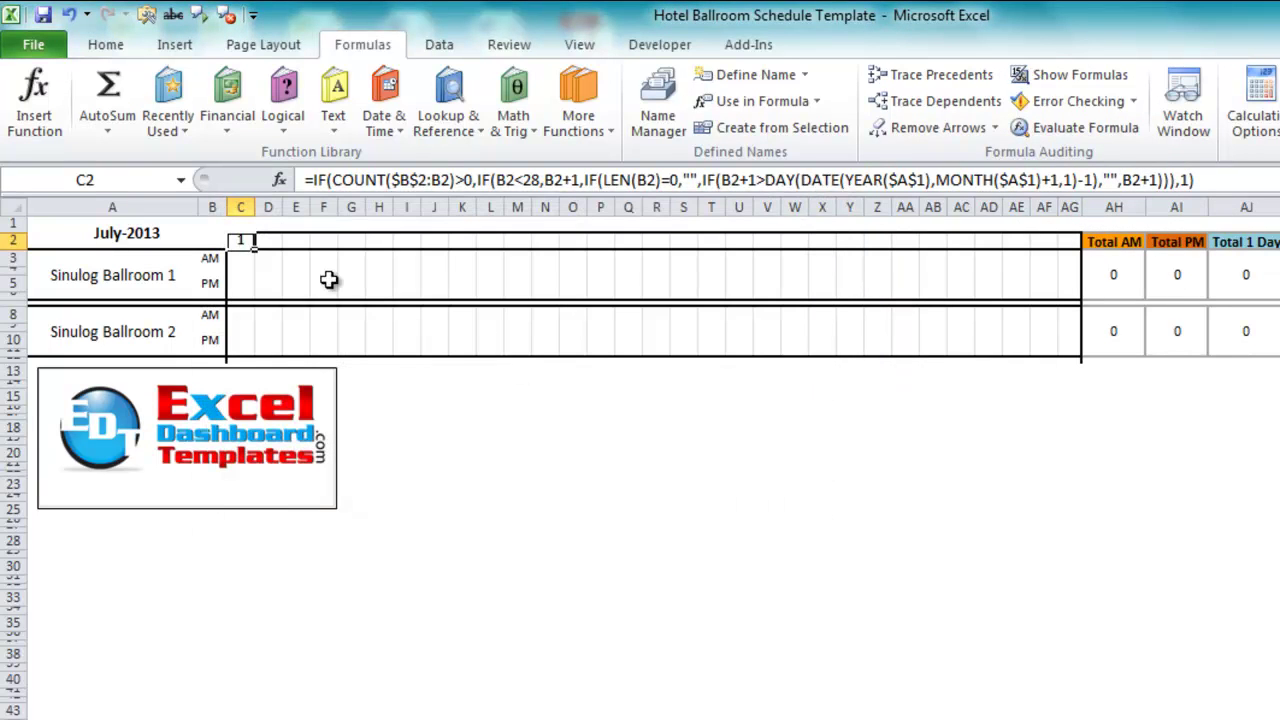
# Fill the C2 day-number formula across row 2 through cell AG2
pyautogui.moveTo(250, 245); pyautogui.dragTo(1084, 241)
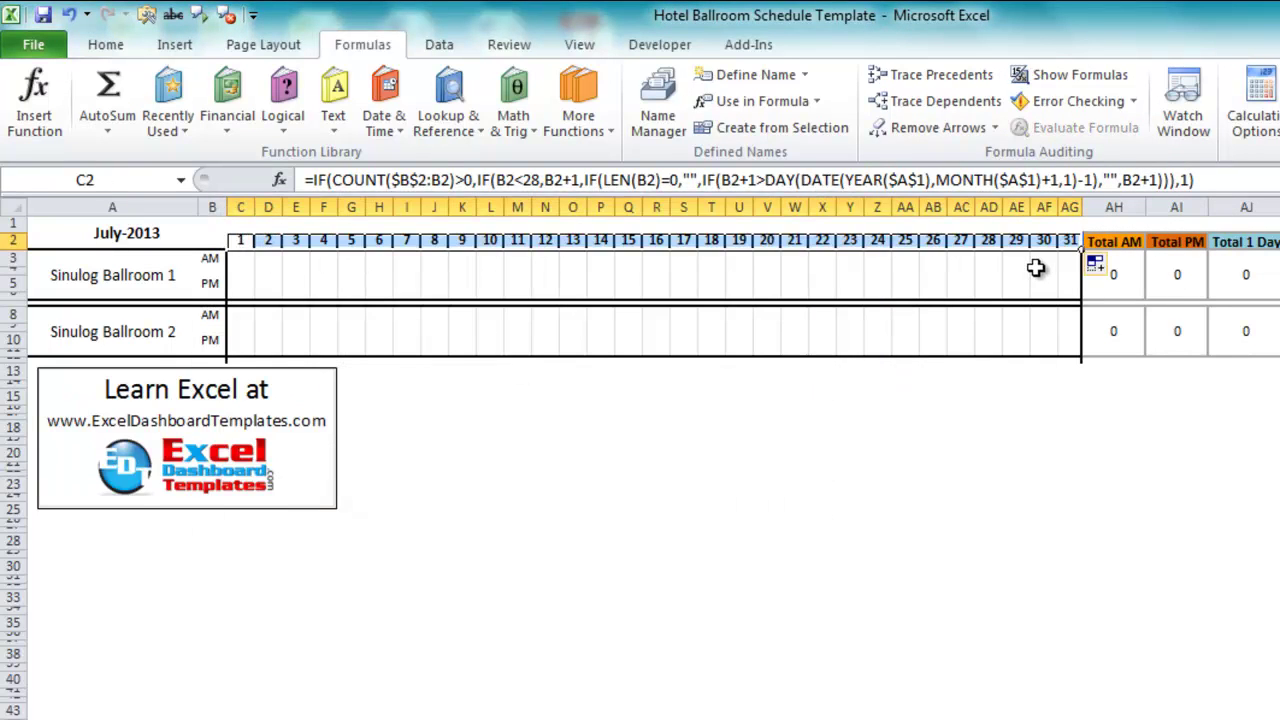
pyautogui.click(845, 260)
pyautogui.moveTo(244, 245); pyautogui.dragTo(1066, 249)
pyautogui.click(903, 282)
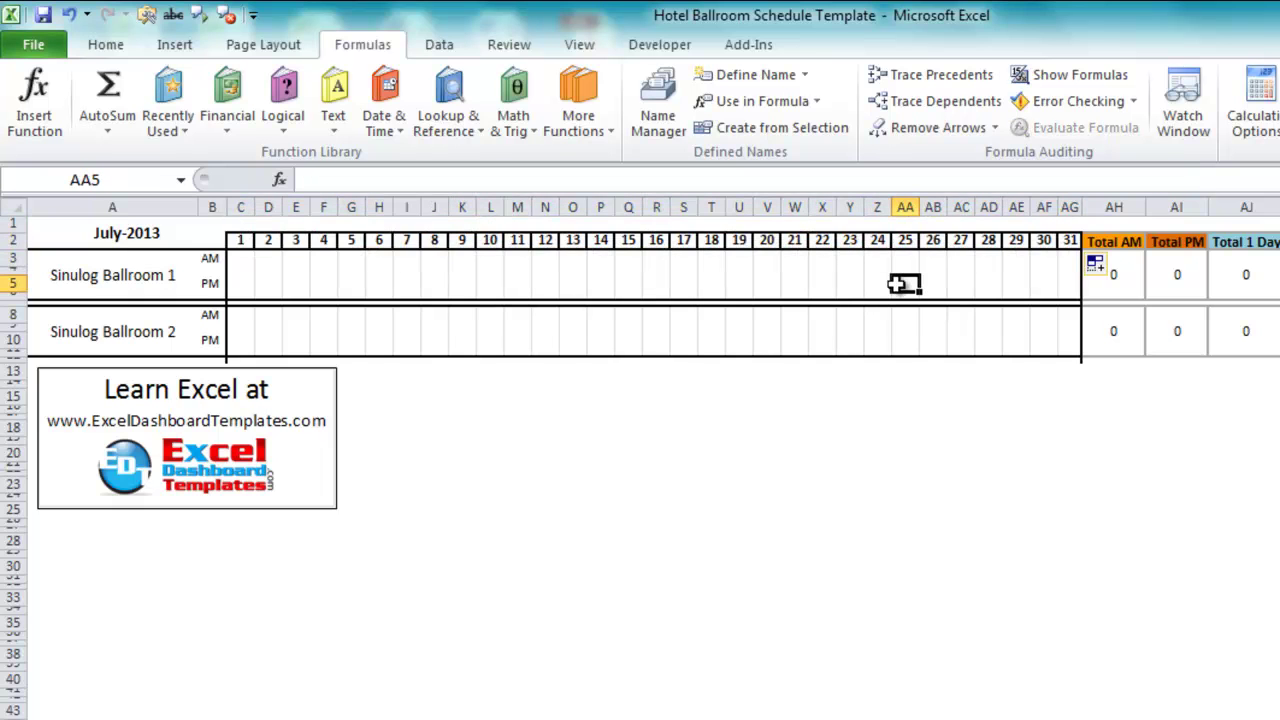
# Test the day numbers with a 28-day month by setting the month date in A1 to 2/1/13
pyautogui.hotkey('ctrl', 'Home')
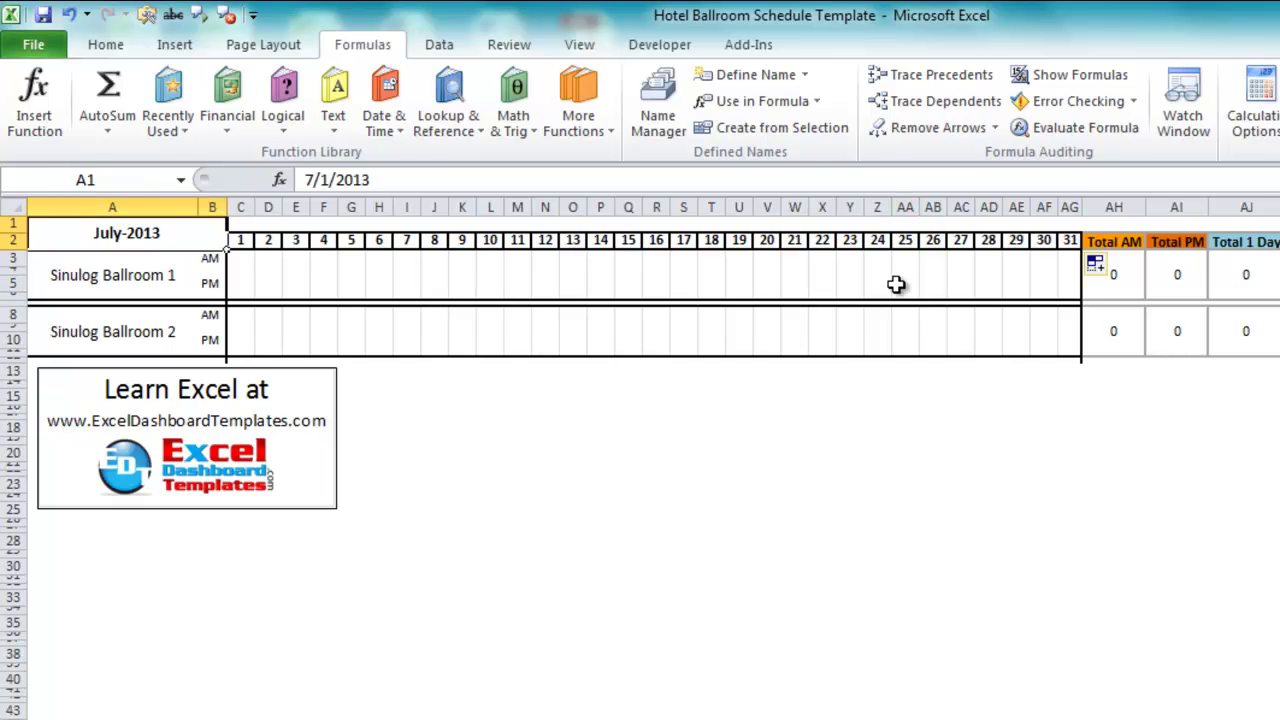
pyautogui.write('2/1/')
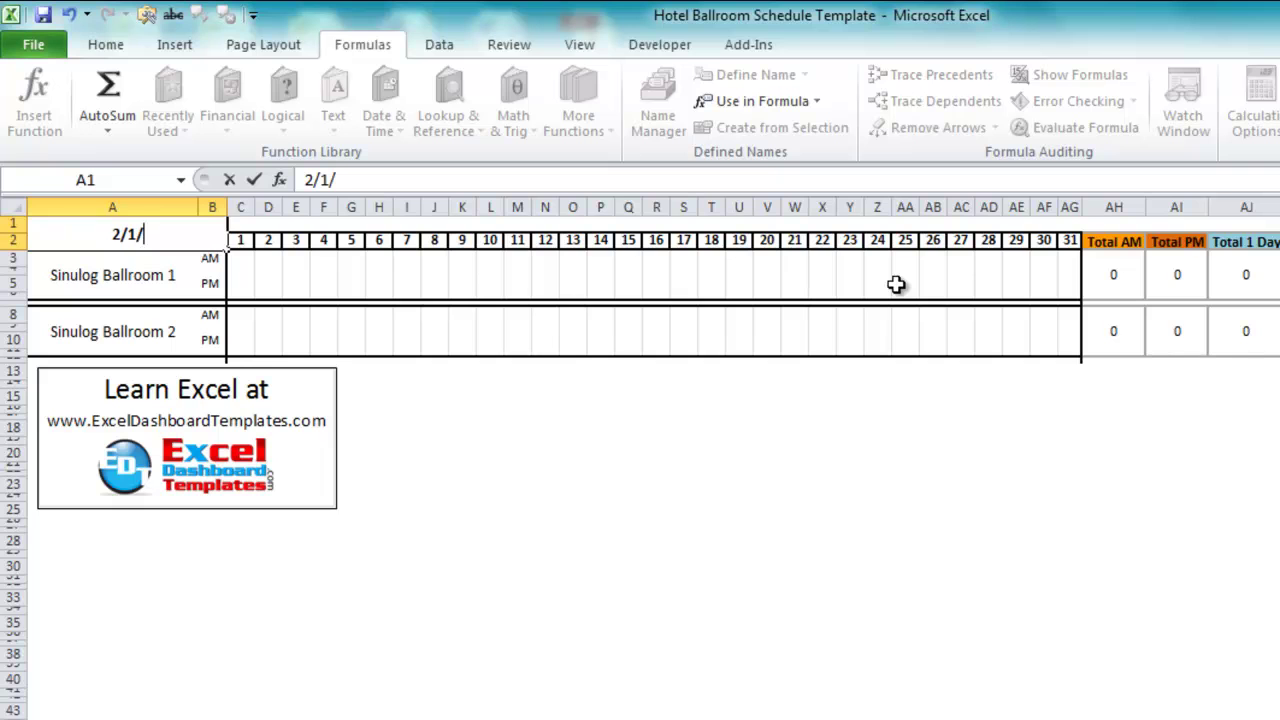
pyautogui.write('13')
pyautogui.press('Return')
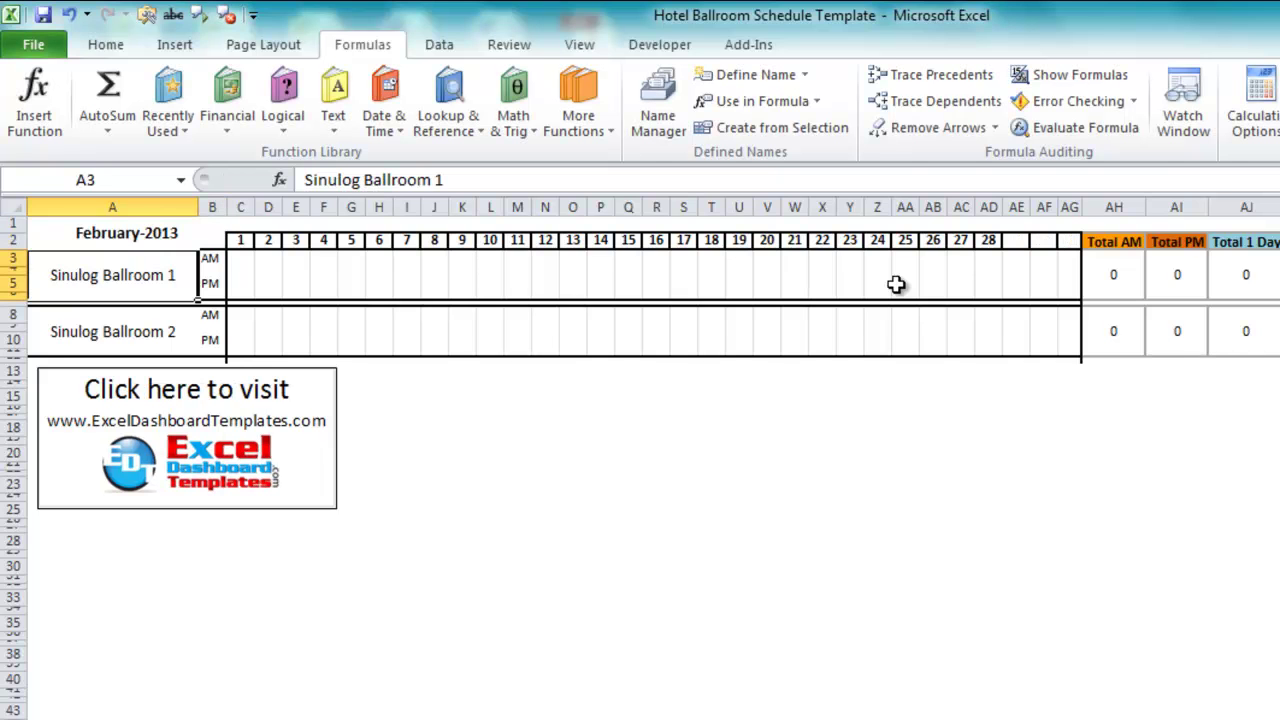
# Inspect the day-number formulas in cells AD2 through AG2 at the end of the month
pyautogui.click(990, 243)
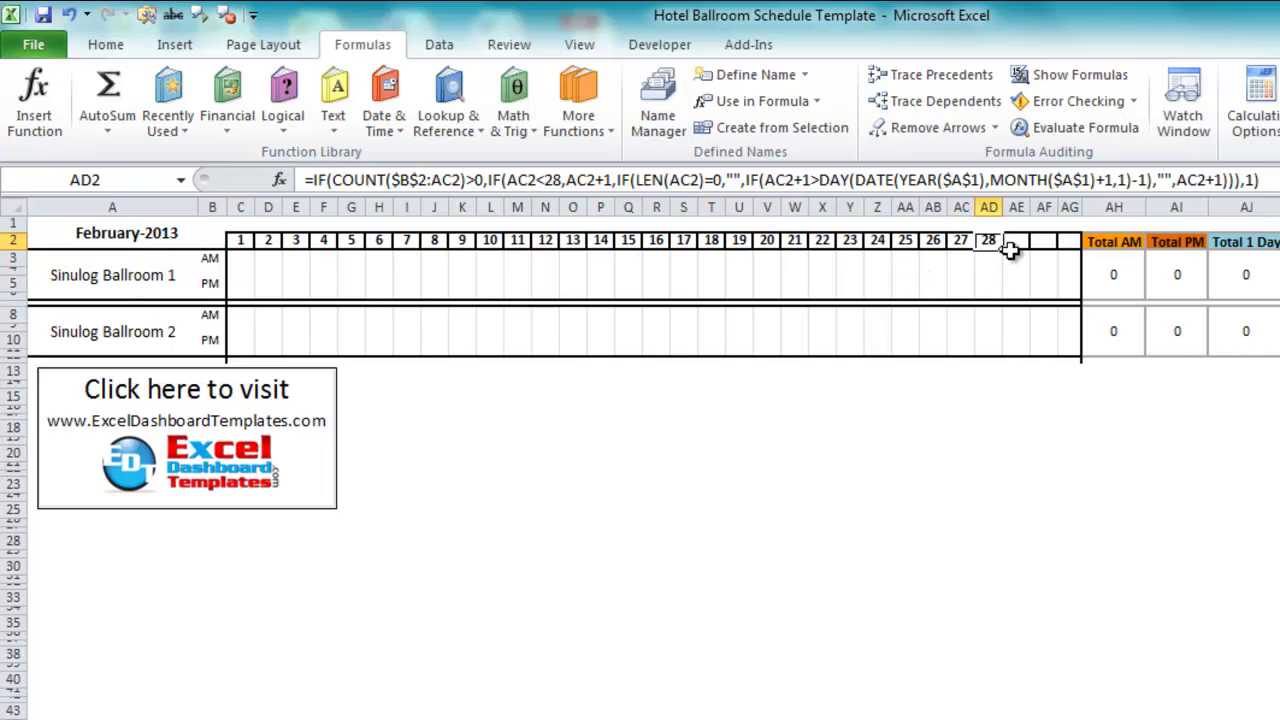
pyautogui.click(1014, 243)
pyautogui.click(1047, 241)
pyautogui.click(1066, 241)
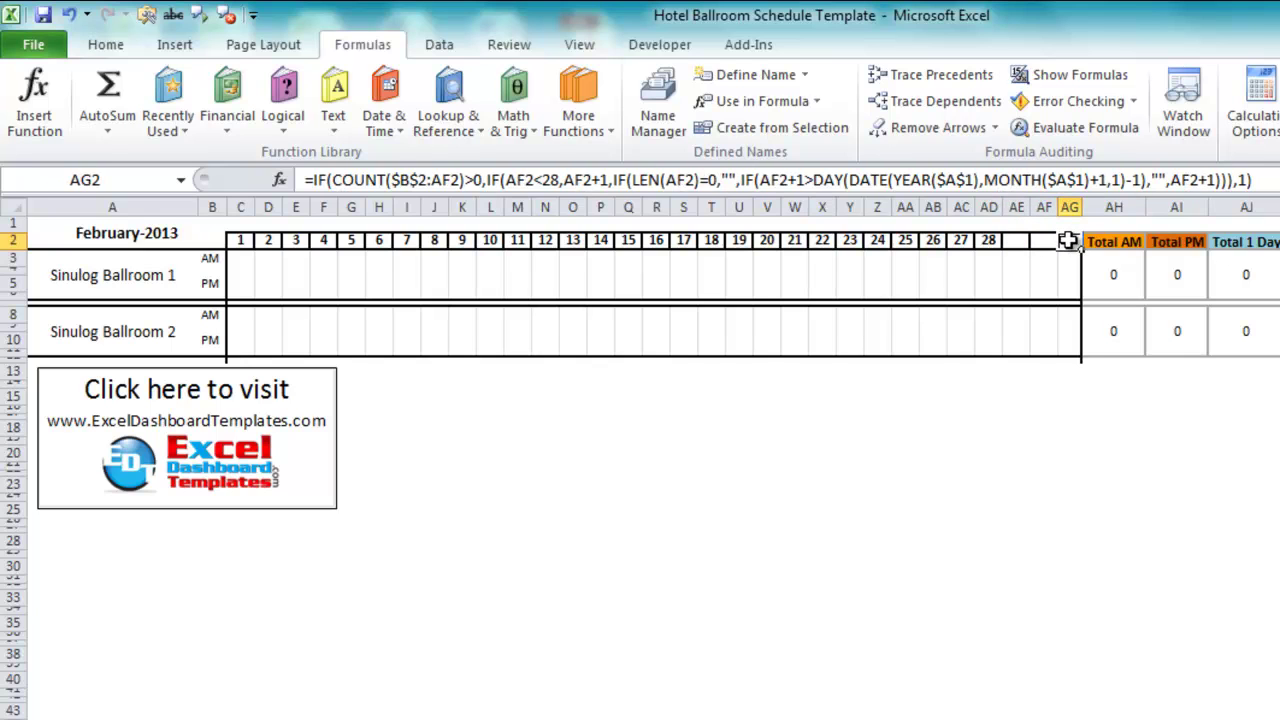
pyautogui.click(957, 272)
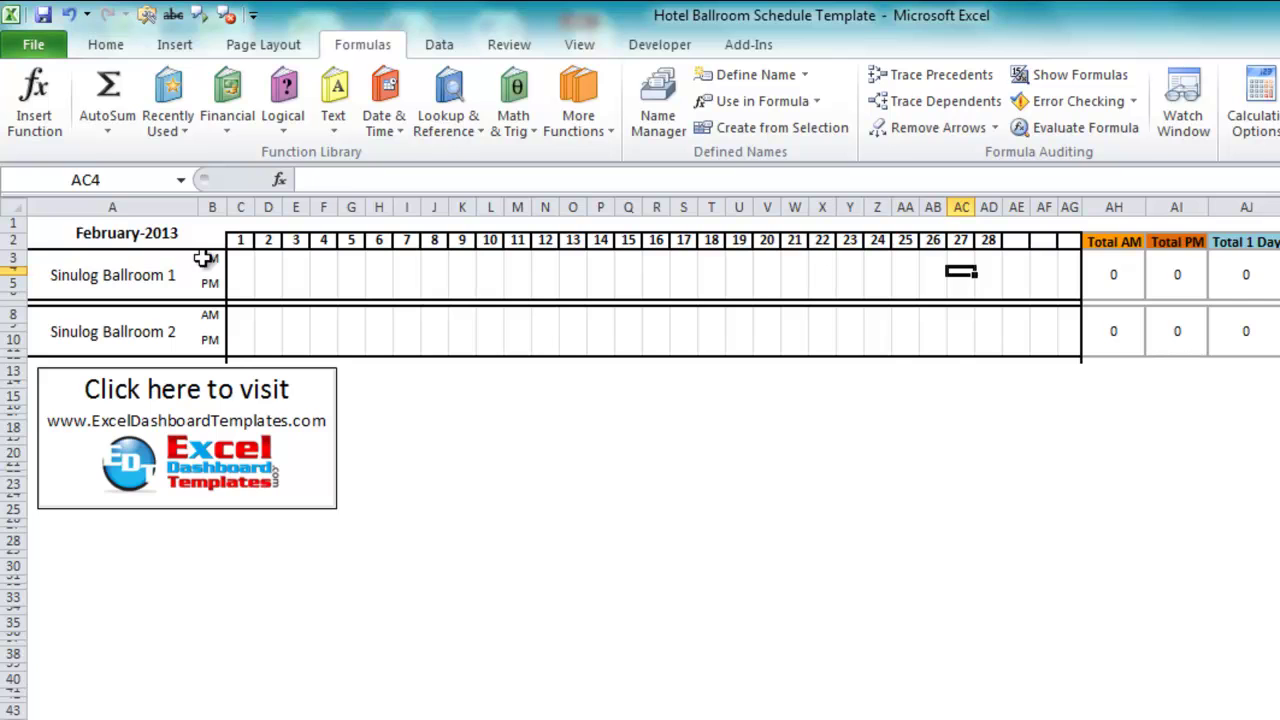
# Test the day numbers with a leap-year February by setting the month date in A1 to 2/1/16
pyautogui.click(176, 234)
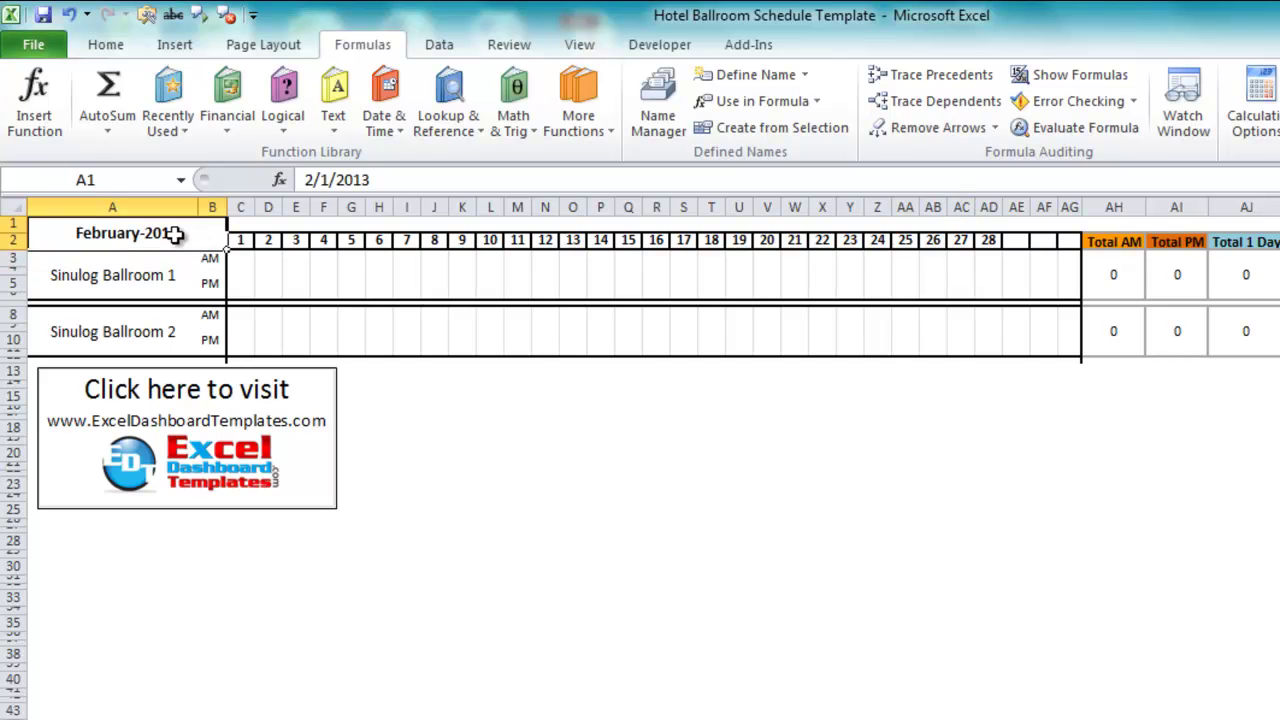
pyautogui.write('2/1/16')
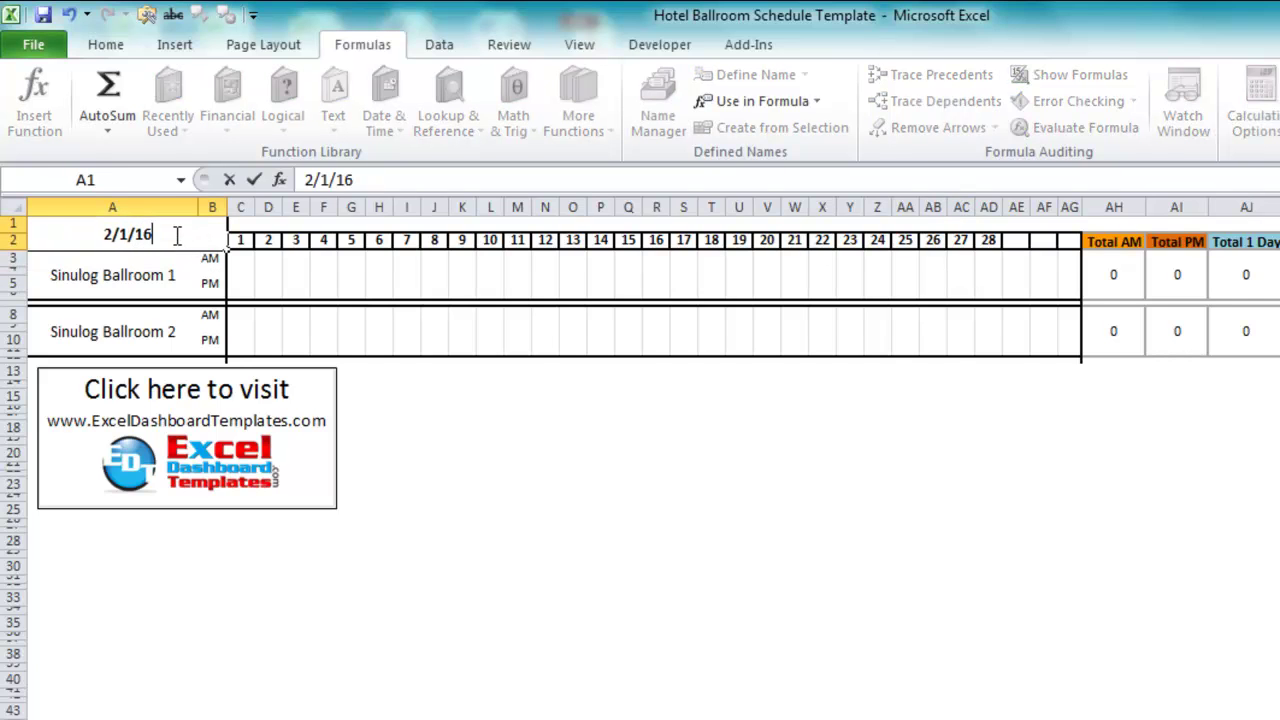
pyautogui.press('Return')
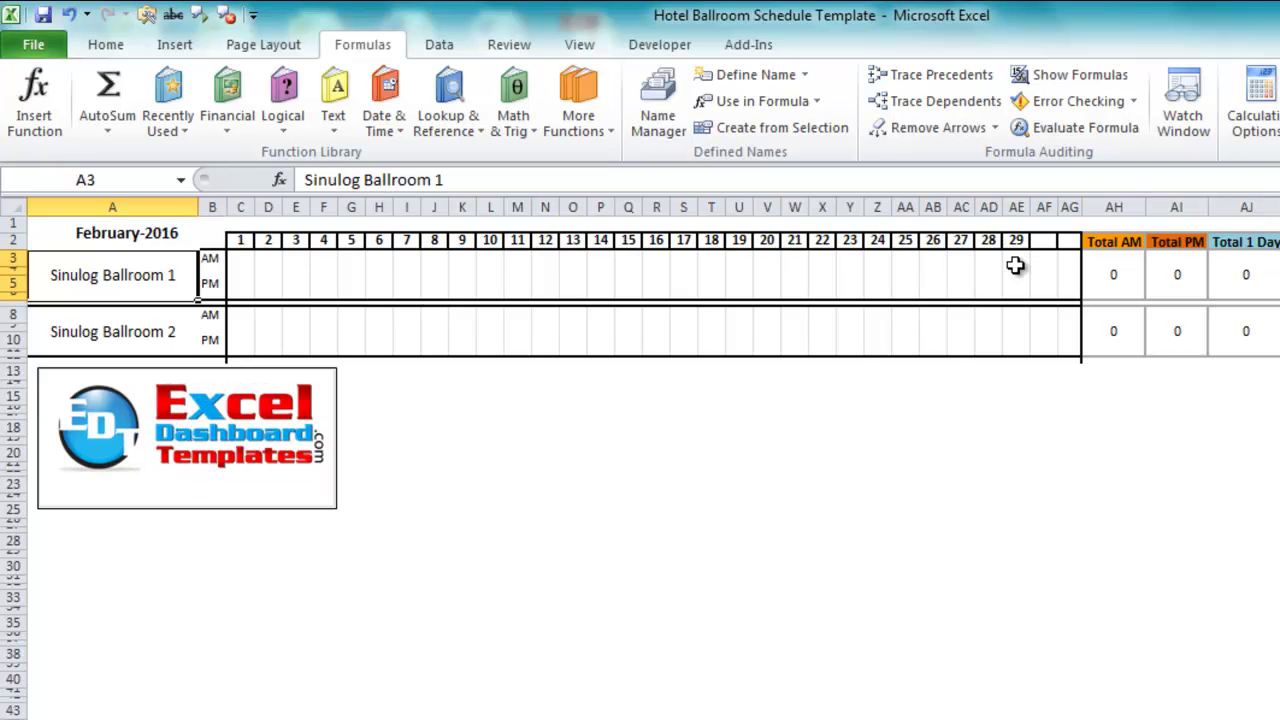
pyautogui.click(165, 230)
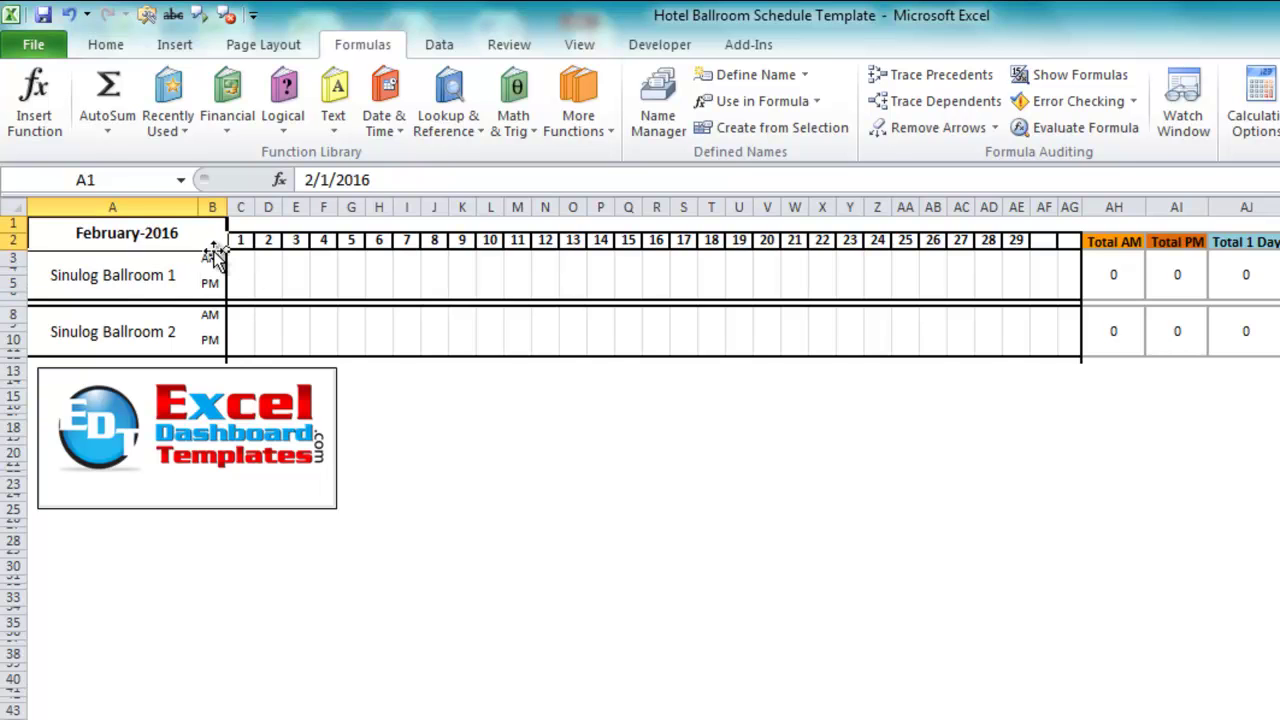
# Set the month date in A1 to 10/1/13
pyautogui.write('10/')
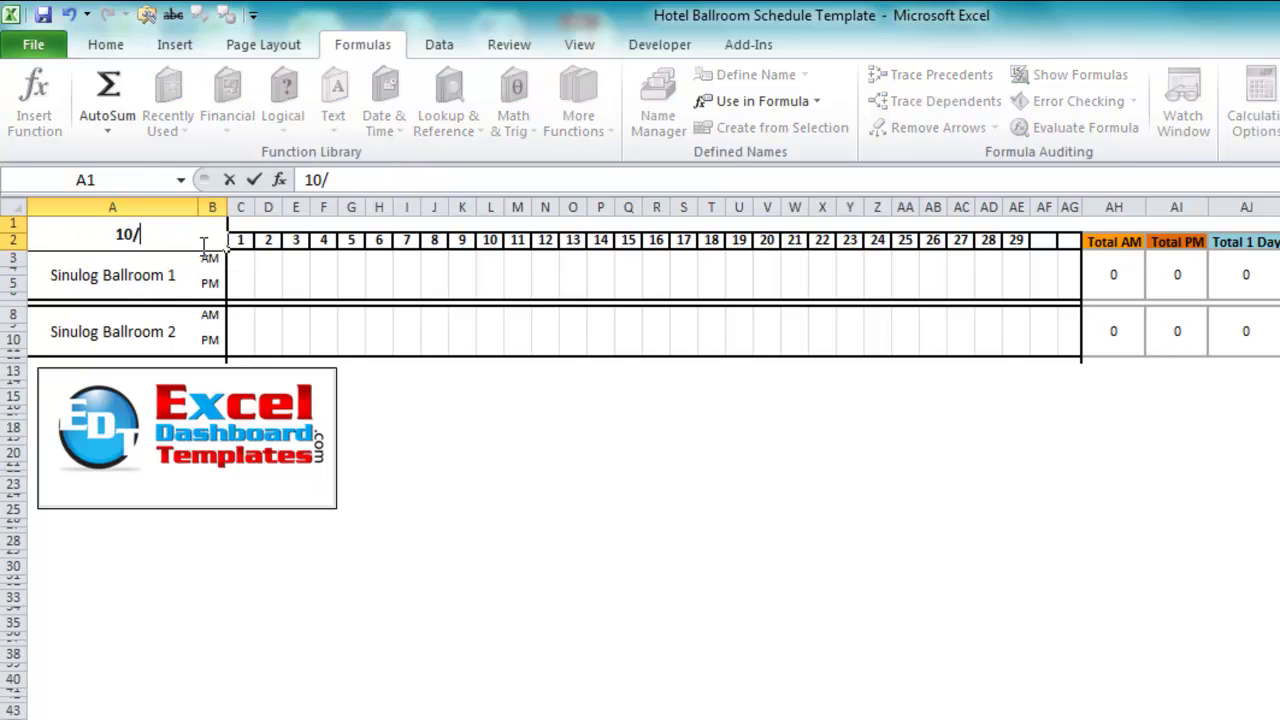
pyautogui.write('1/13')
pyautogui.press('Return')
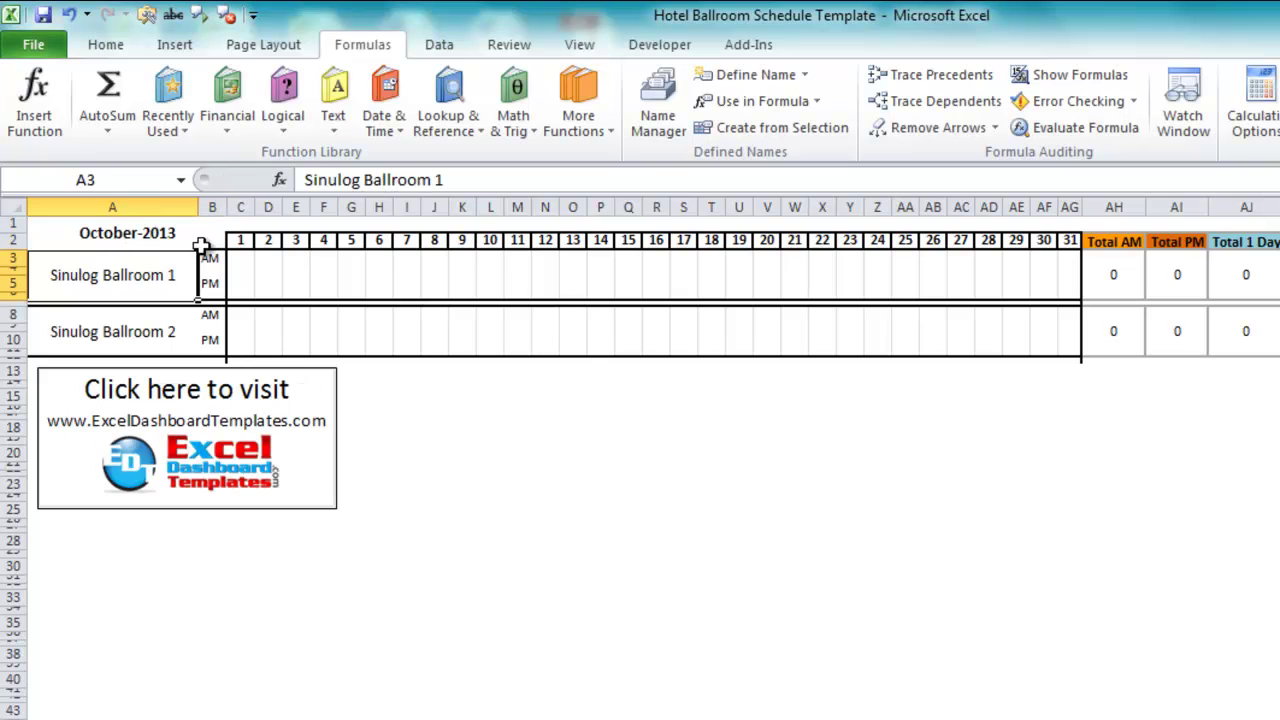
# Inspect the empty cells C1 through AG1 above the day numbers and the day-number formula in C2
pyautogui.click(241, 257)
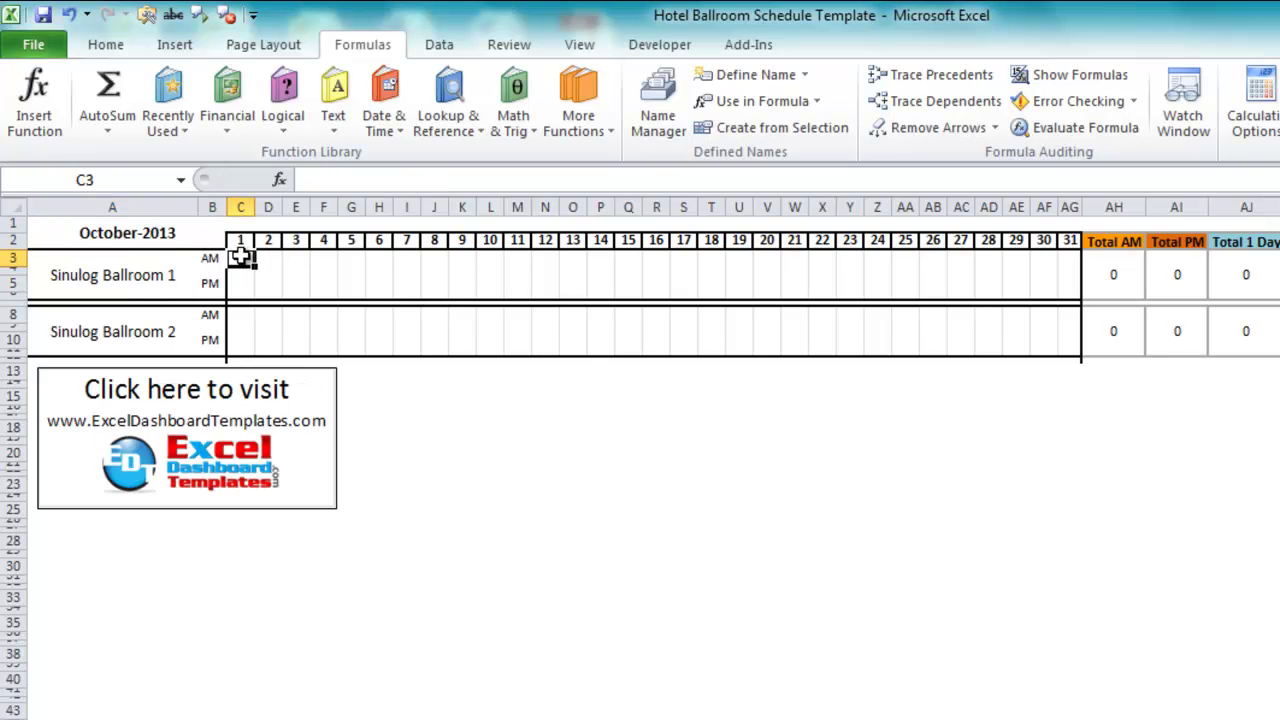
pyautogui.click(242, 241)
pyautogui.moveTo(249, 223); pyautogui.dragTo(1058, 185)
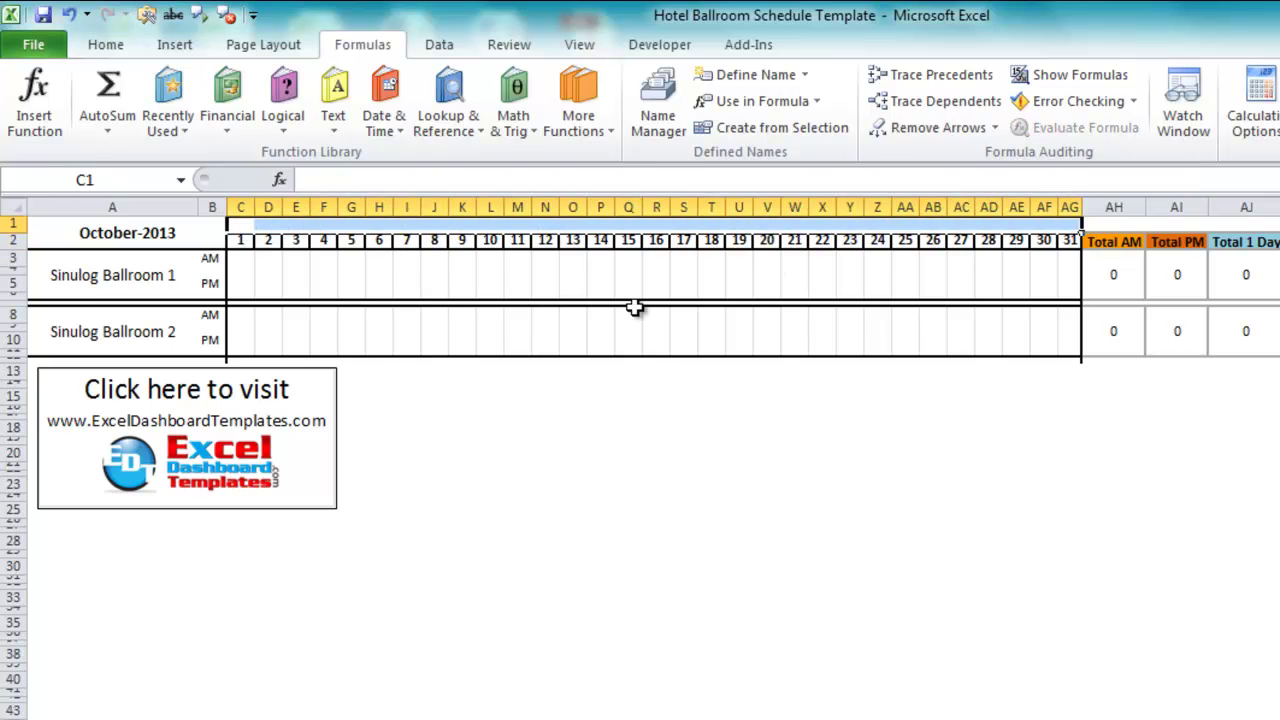
pyautogui.click(271, 265)
pyautogui.click(238, 220)
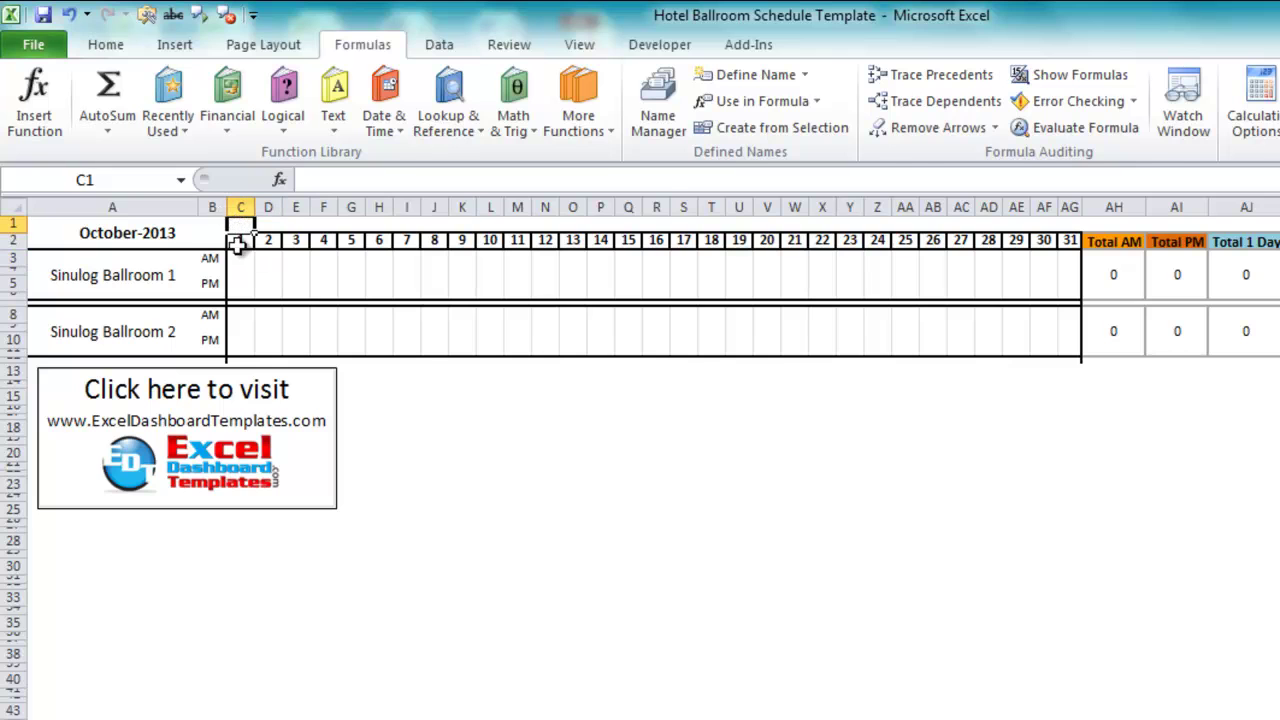
pyautogui.click(240, 245)
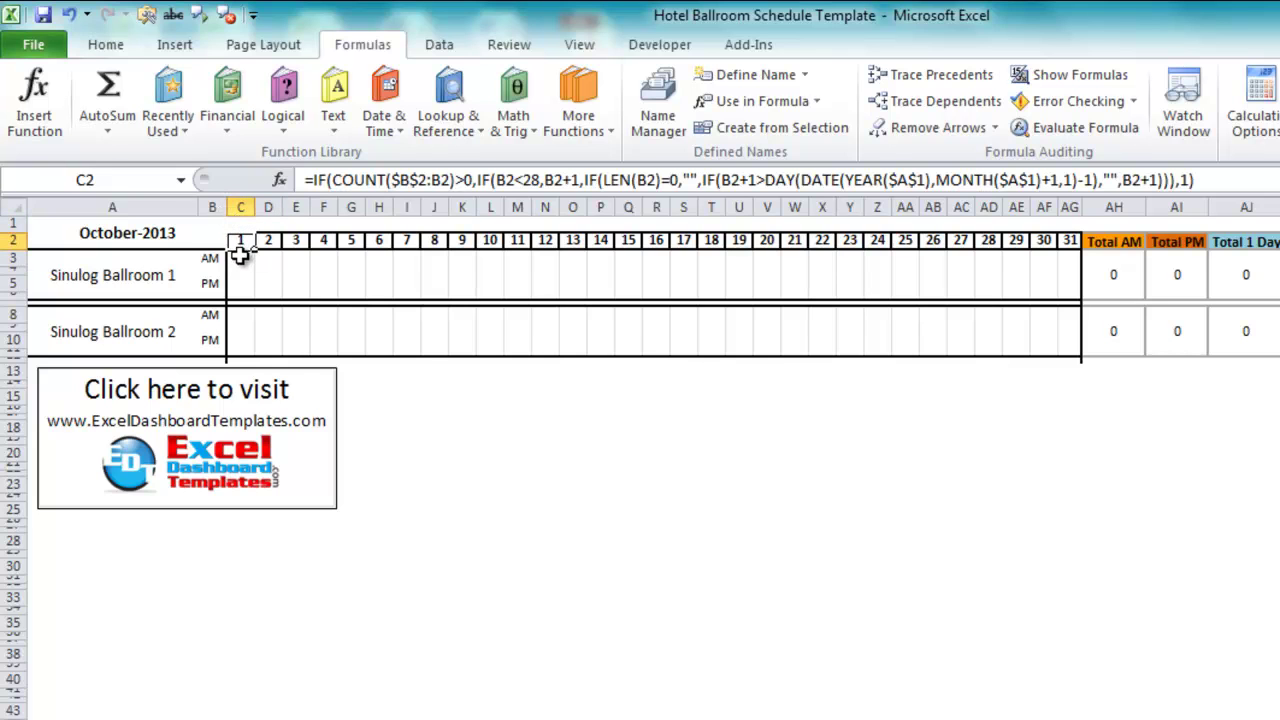
pyautogui.click(240, 224)
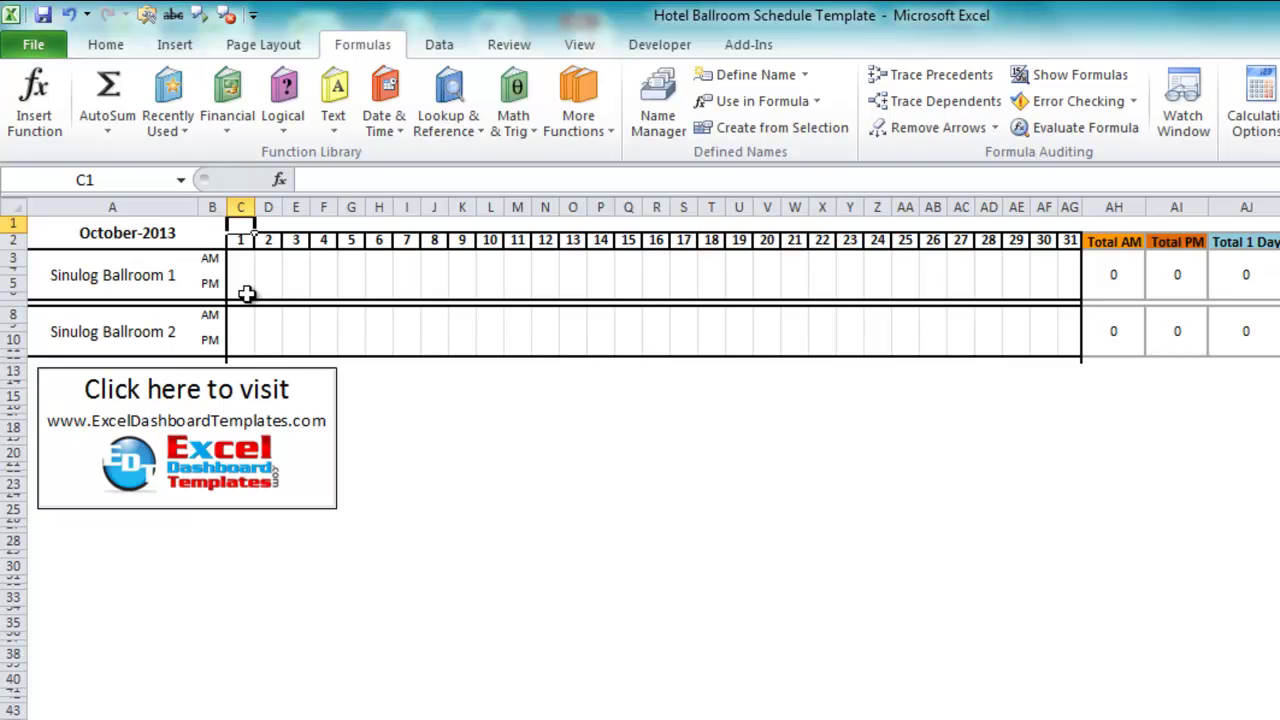
pyautogui.write('=if')
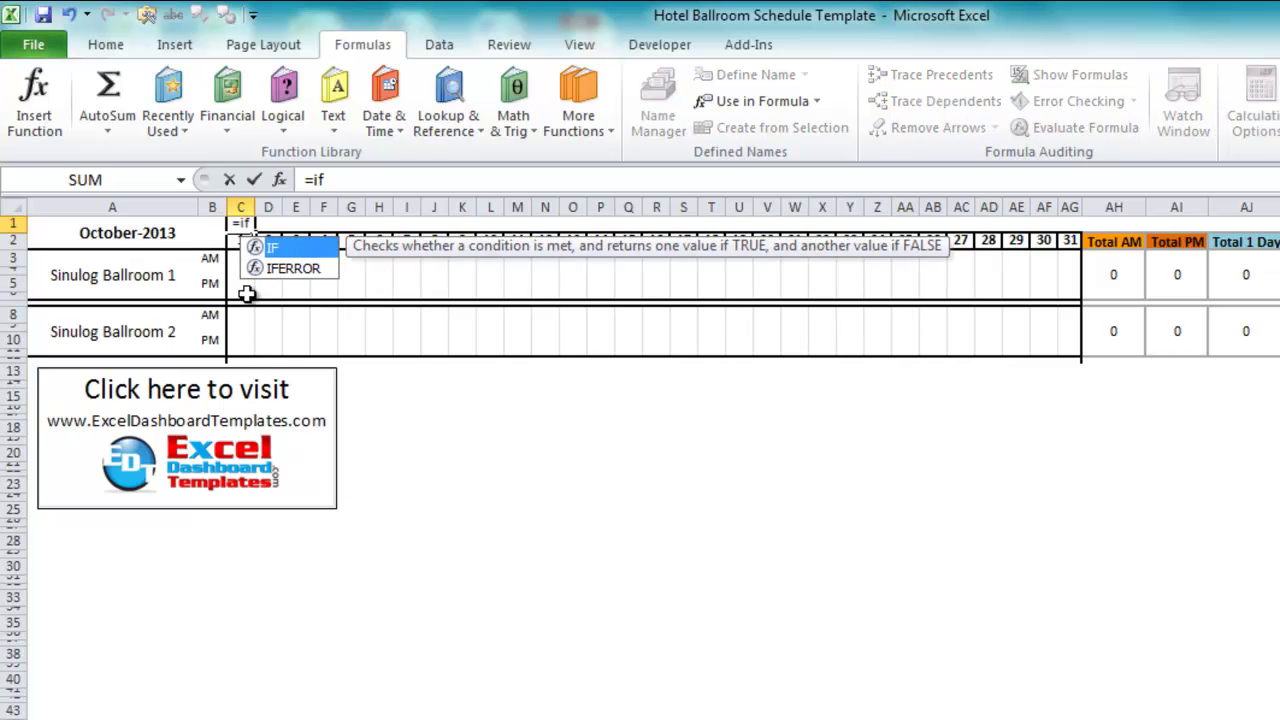
pyautogui.click(385, 181)
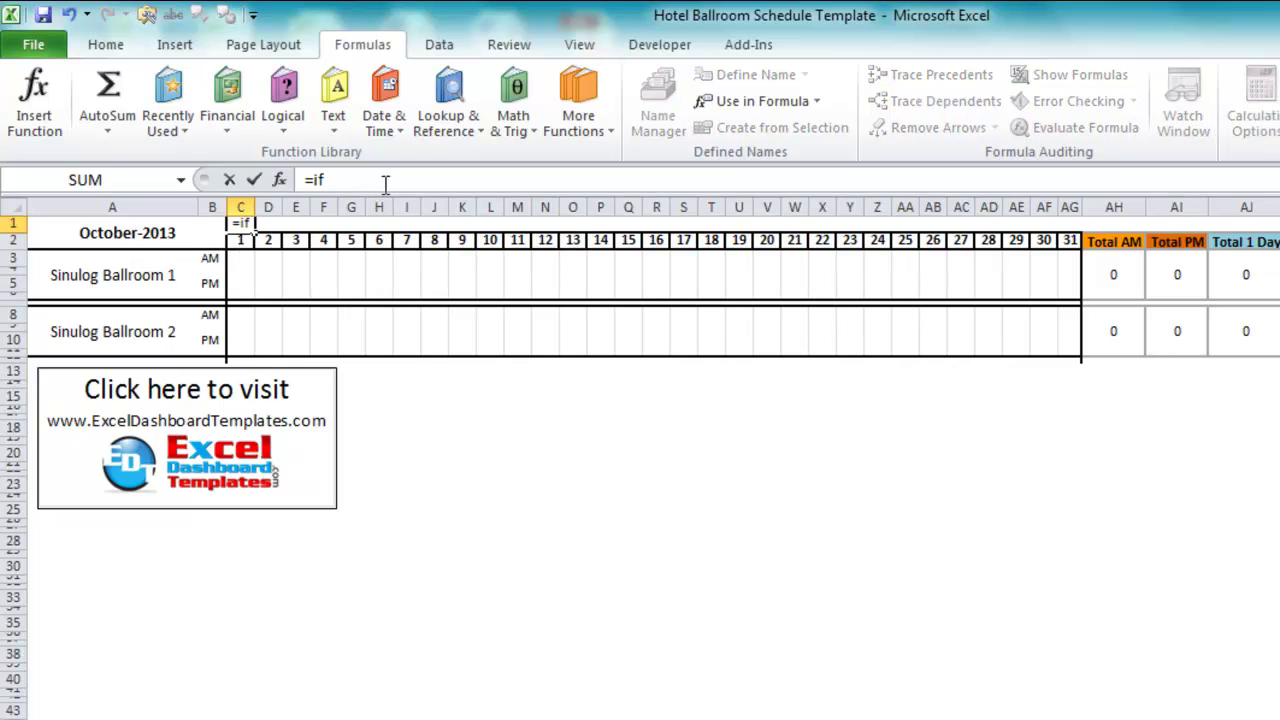
pyautogui.press('Tab')
pyautogui.hotkey('ctrl', 'z')
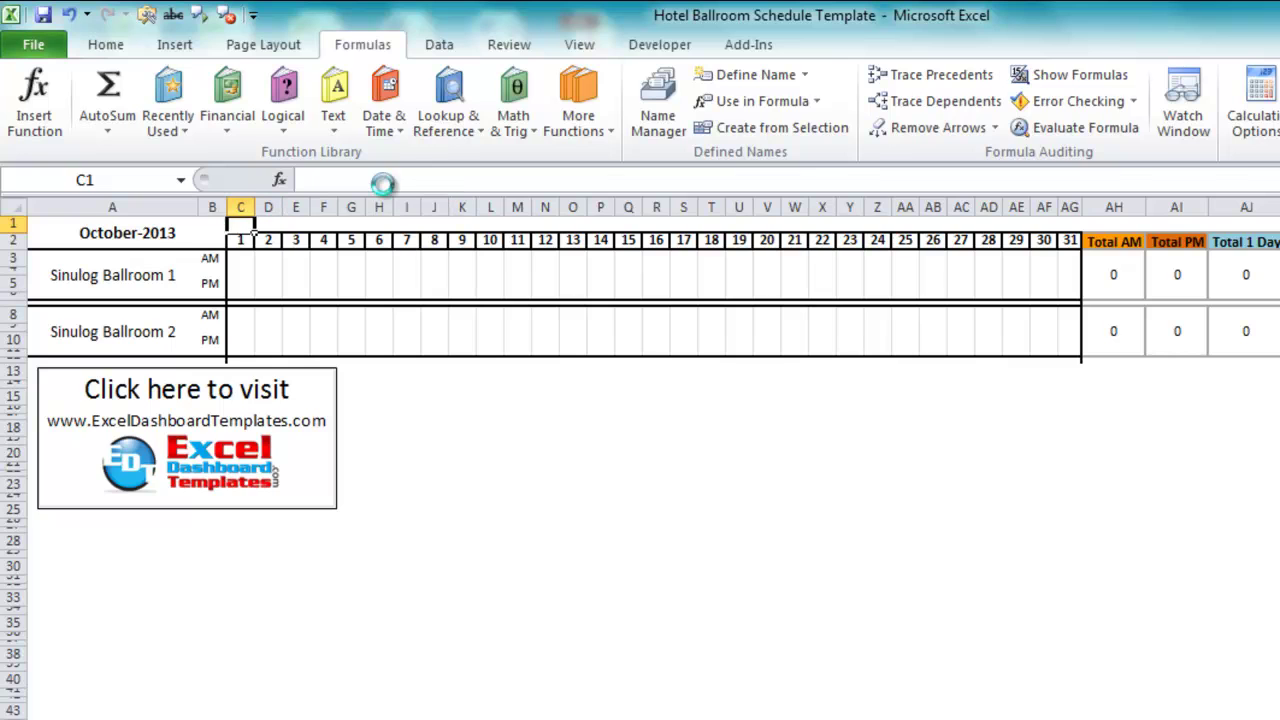
# Start an IF formula in C1 with ISNUMBER(C2) as its logical test
pyautogui.click(385, 181)
pyautogui.write('=')
pyautogui.press('BackSpace')
pyautogui.write('=if')
pyautogui.press('Tab')
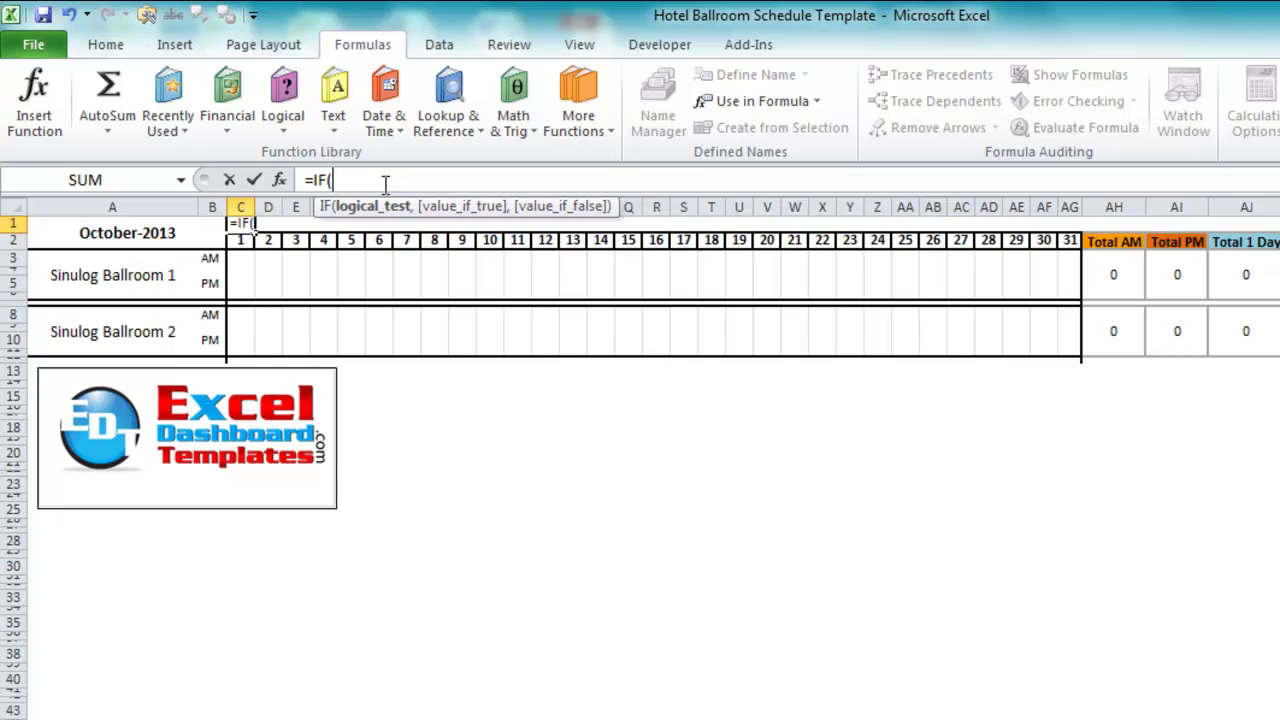
pyautogui.write('isnum')
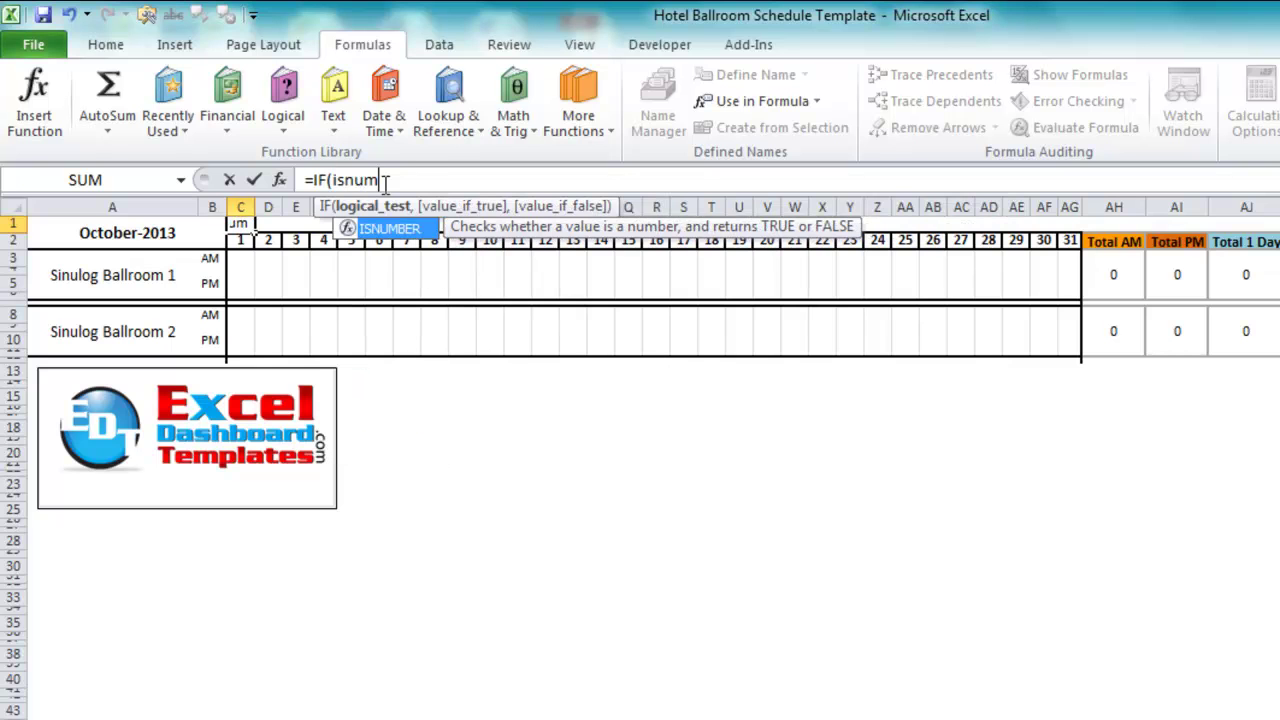
pyautogui.press('Tab')
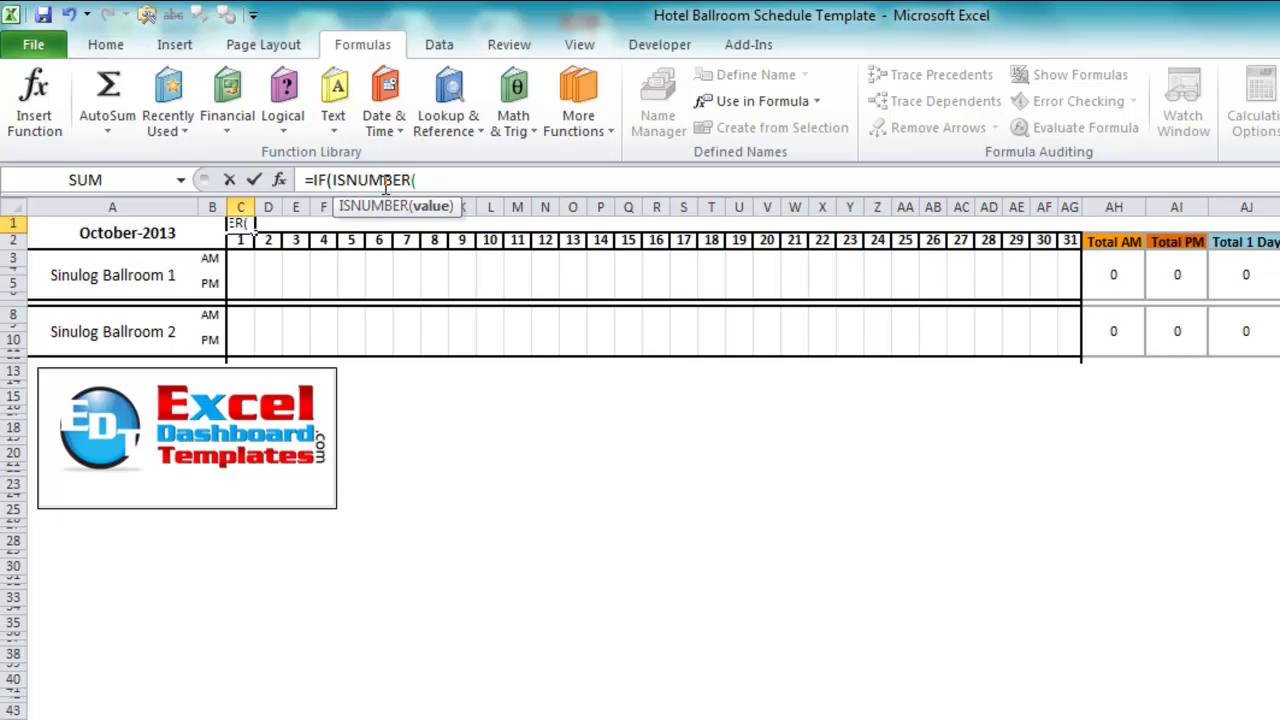
pyautogui.click(234, 240)
pyautogui.write(')')
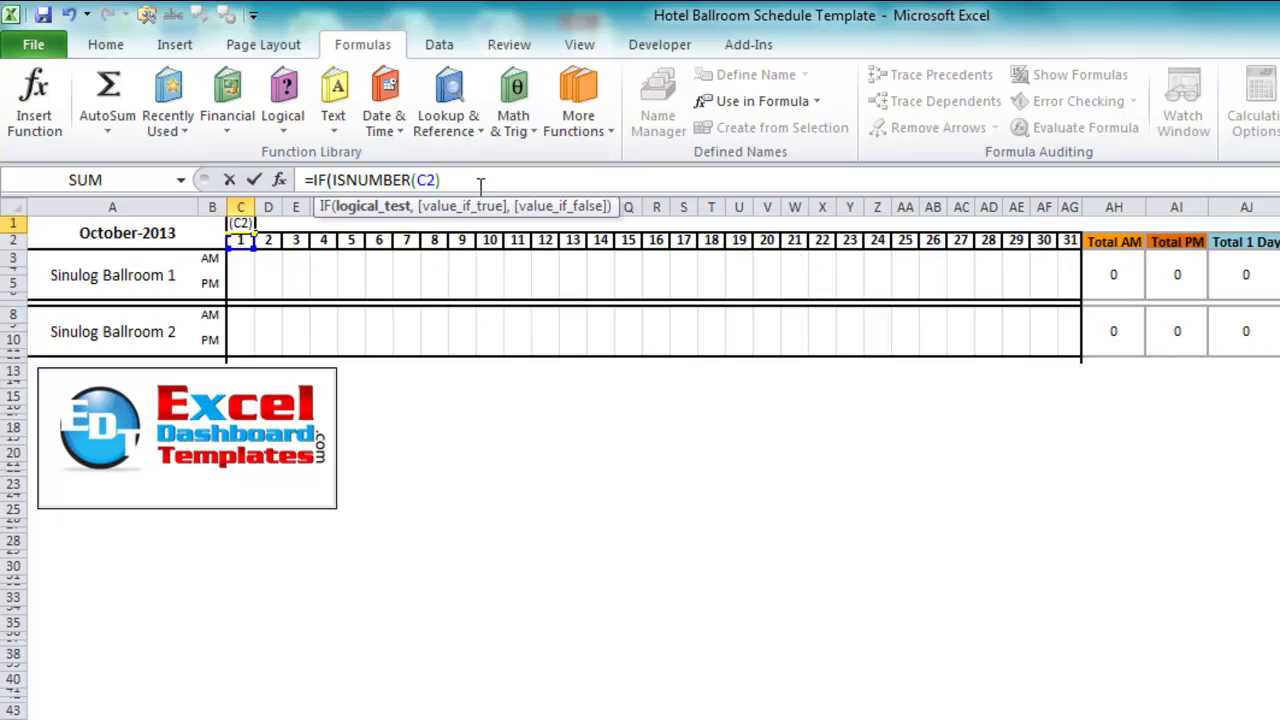
pyautogui.write(',')
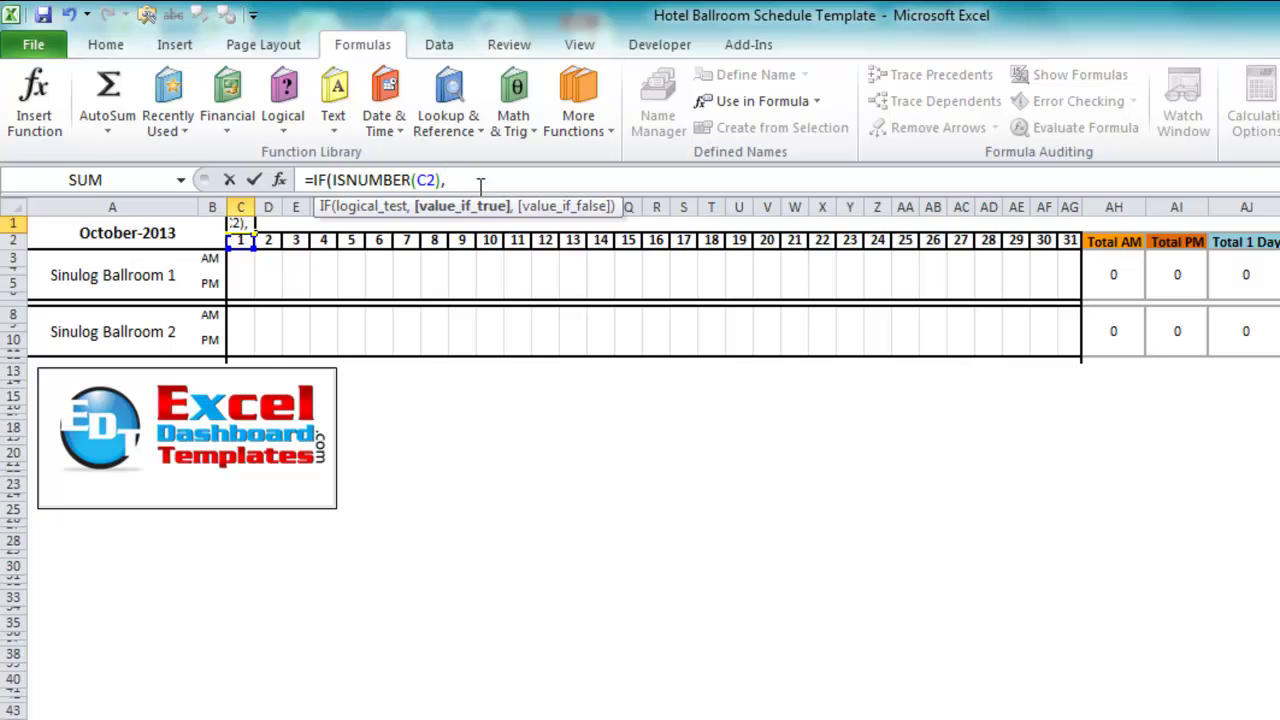
# Add WEEKDAY with a nested DATE as the value if true, using YEAR($A$1) as the year argument
pyautogui.write('wee')
pyautogui.press('Tab')
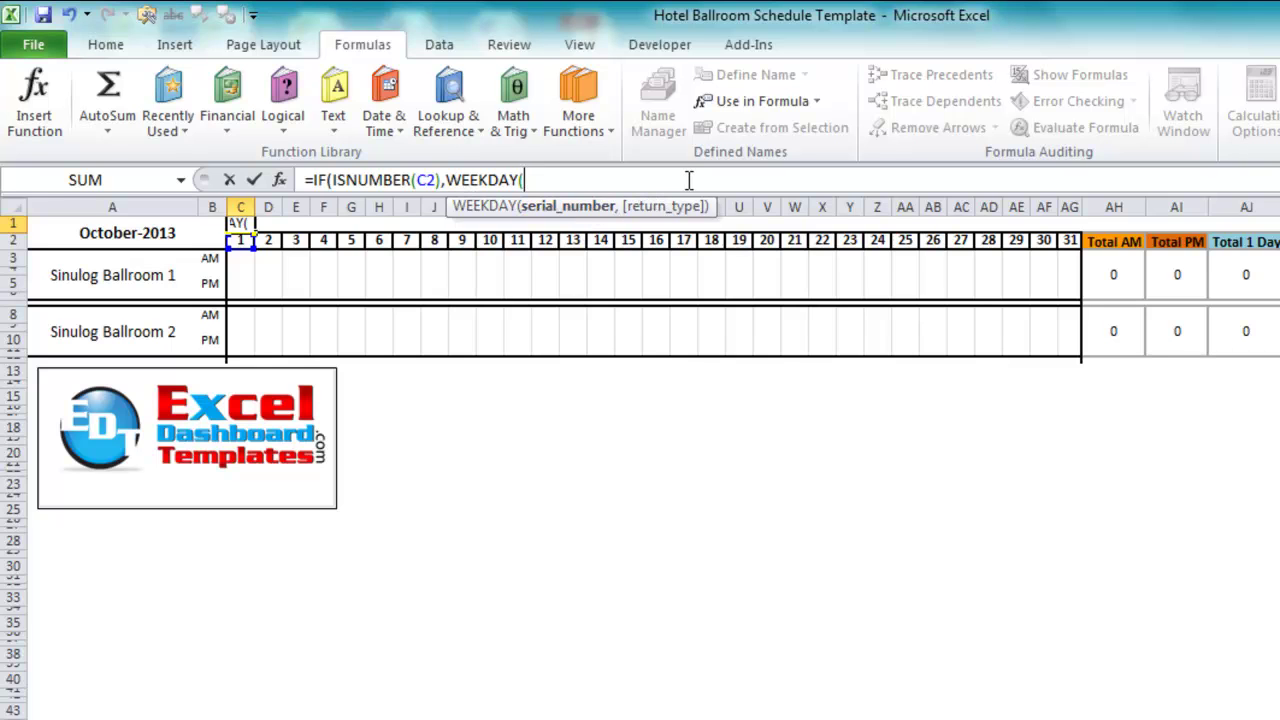
pyautogui.write('date')
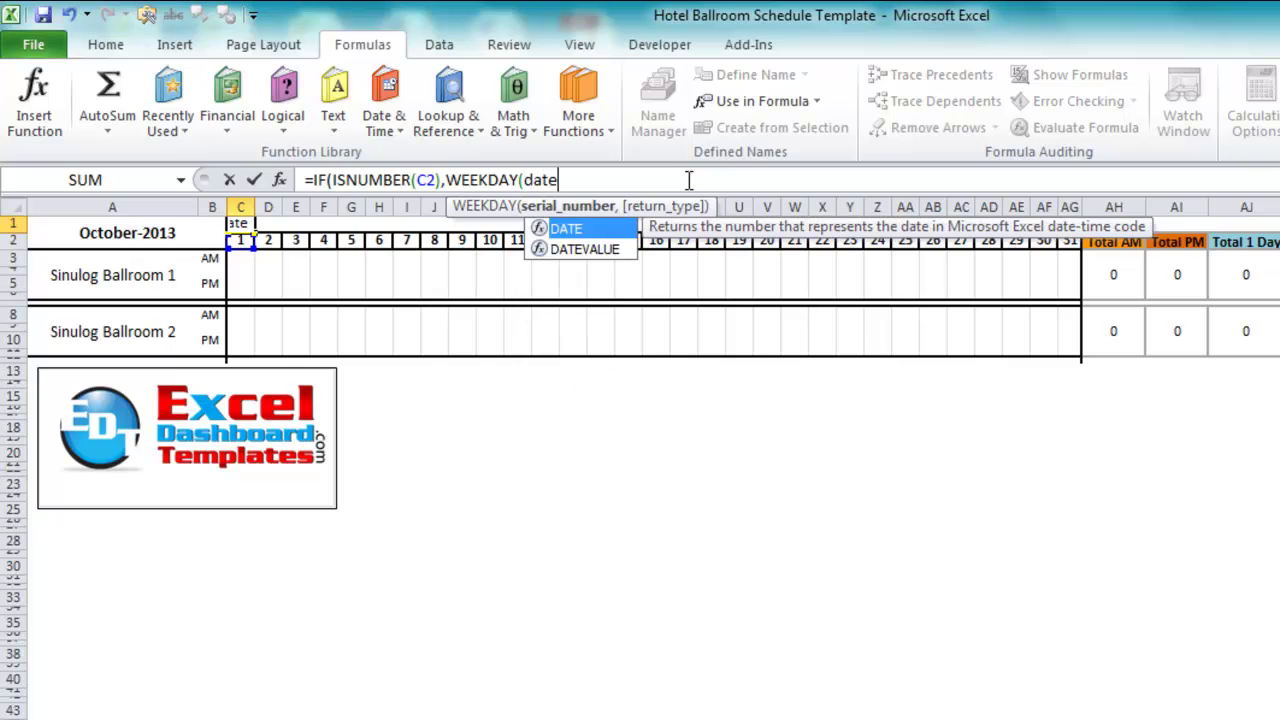
pyautogui.press('Tab')
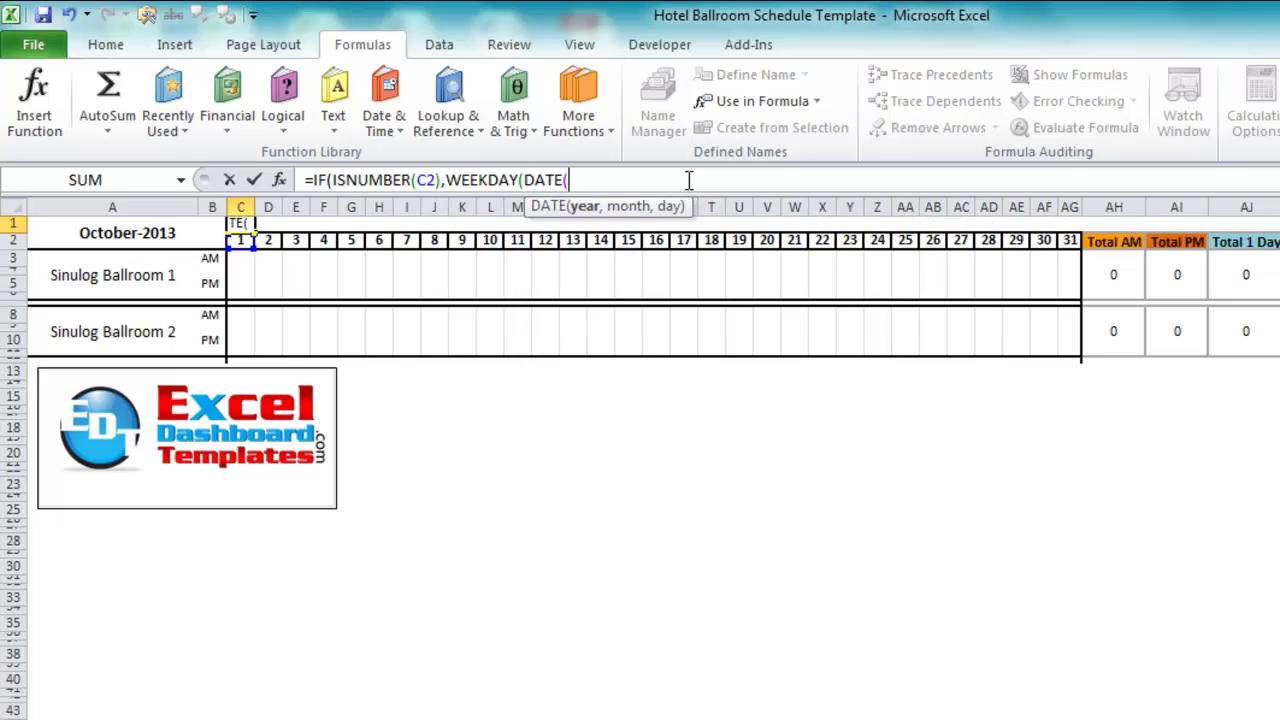
pyautogui.write('ye')
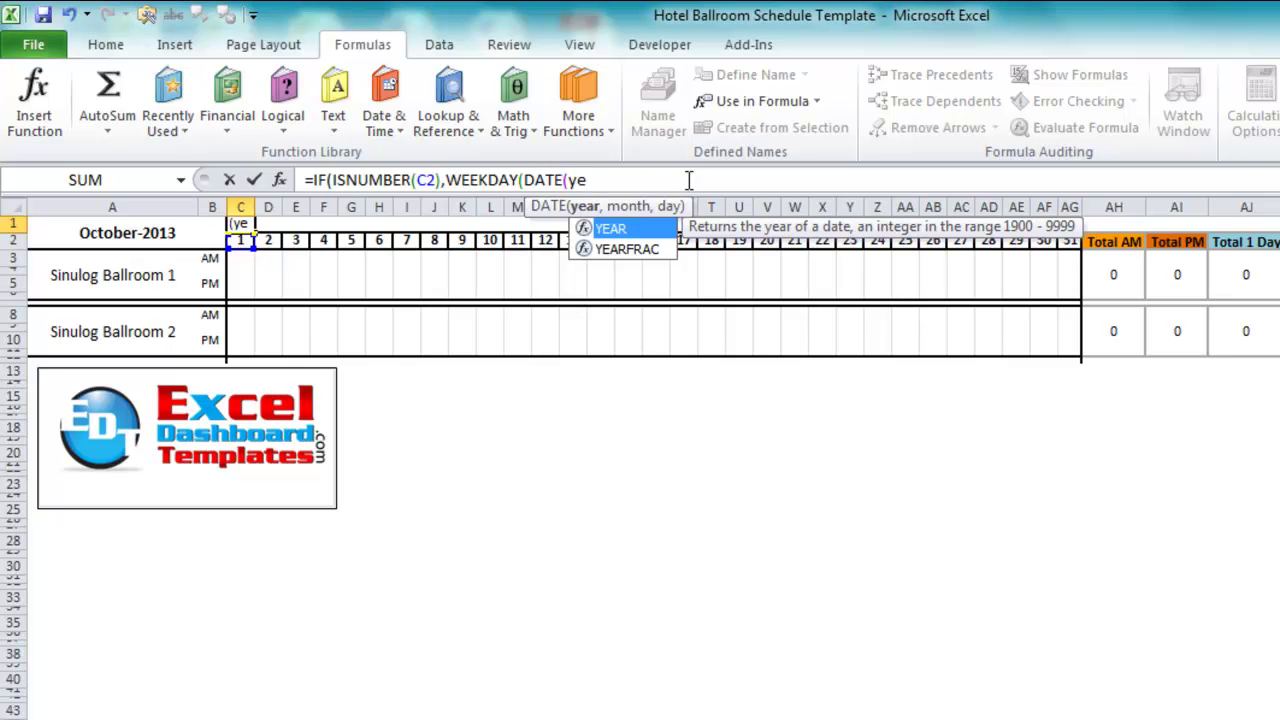
pyautogui.press('Tab')
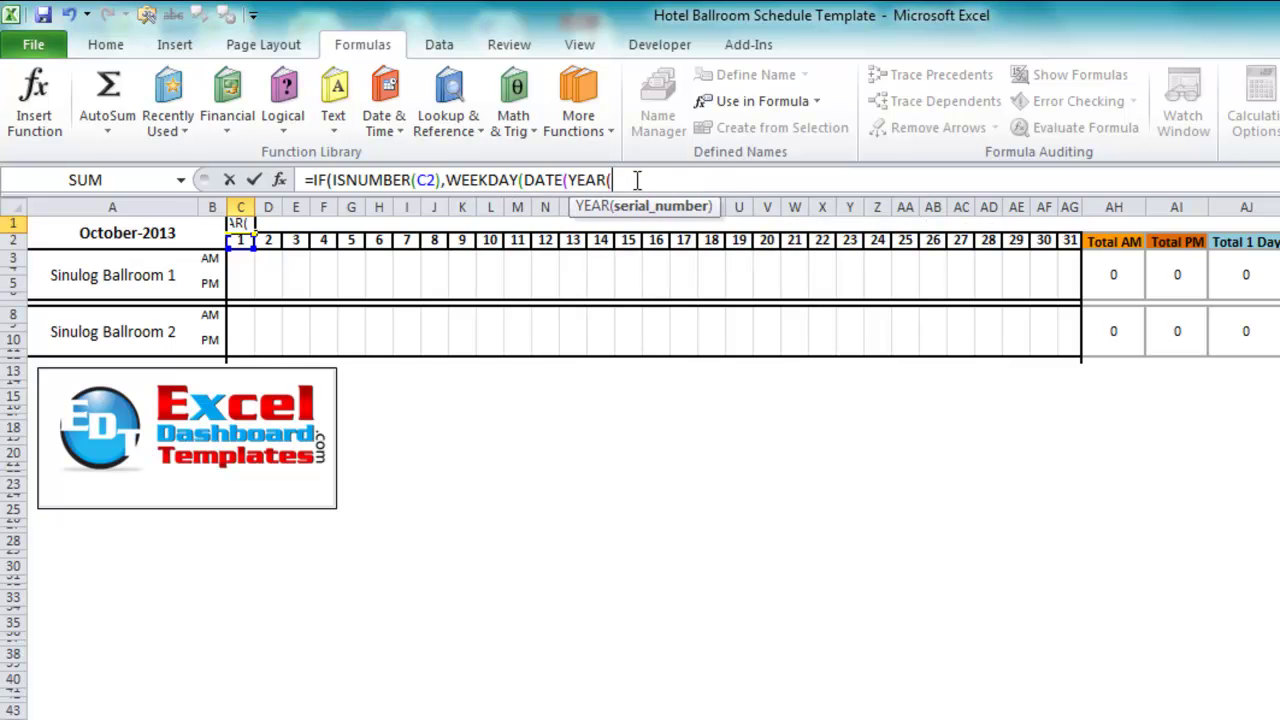
pyautogui.write('a1')
pyautogui.press('F4')
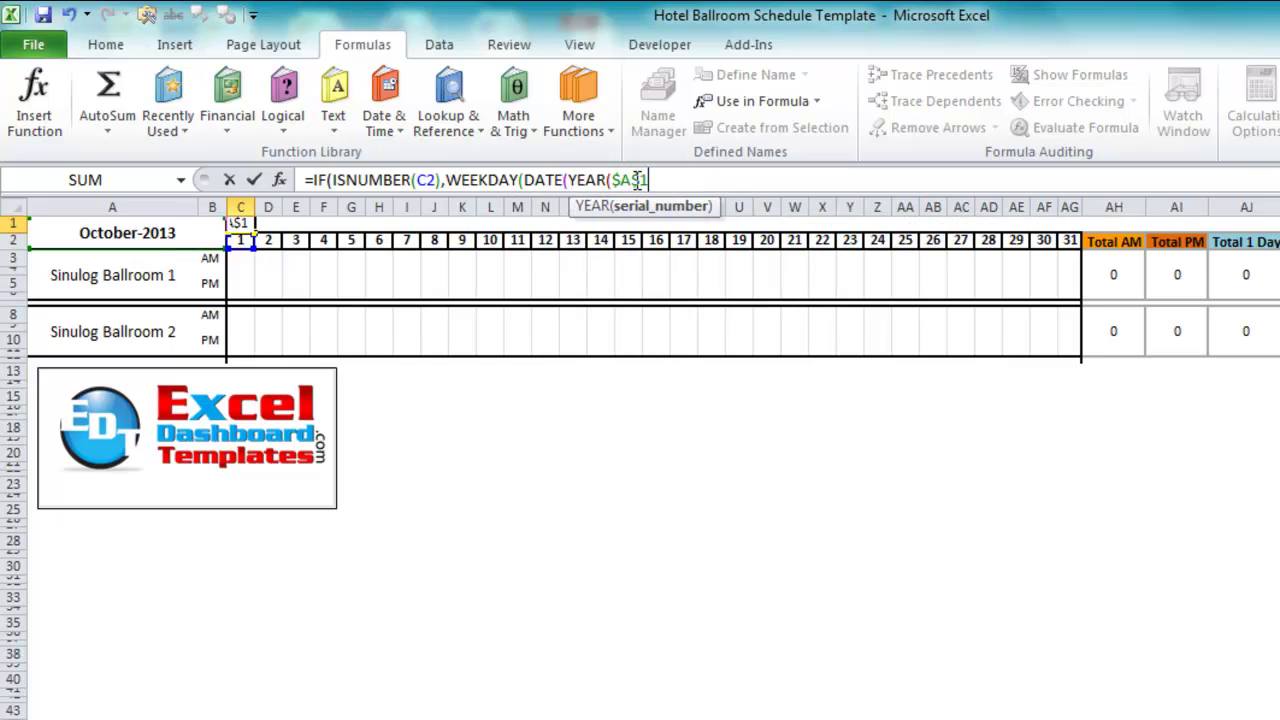
pyautogui.write('),')
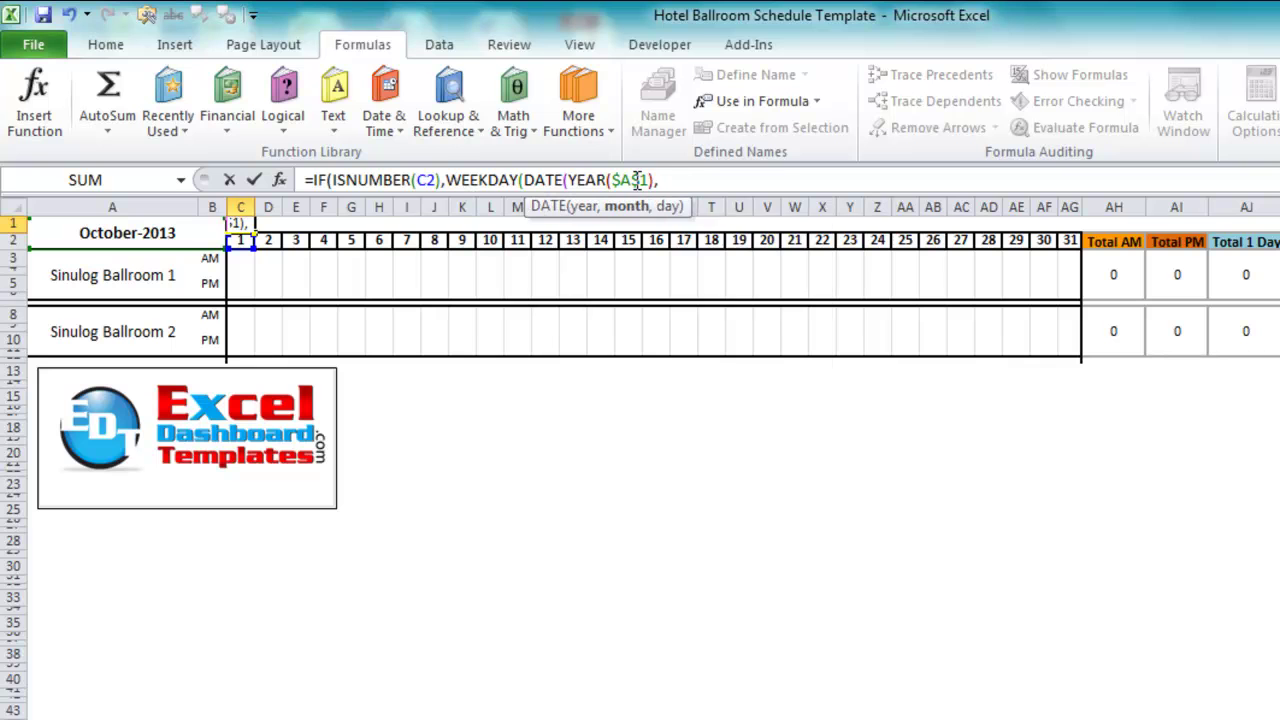
# Complete the nested DATE with MONTH($A$1) as the month and C2 as the day
pyautogui.write('mont')
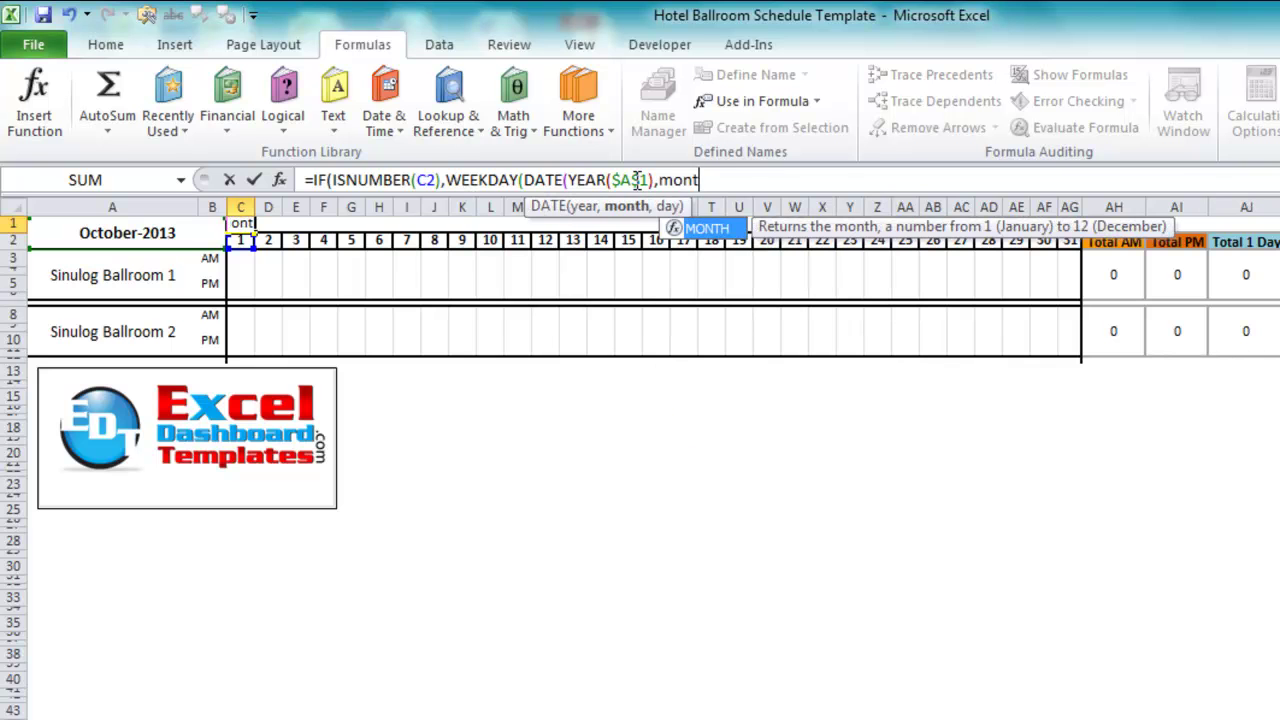
pyautogui.press('Tab')
pyautogui.write('a1')
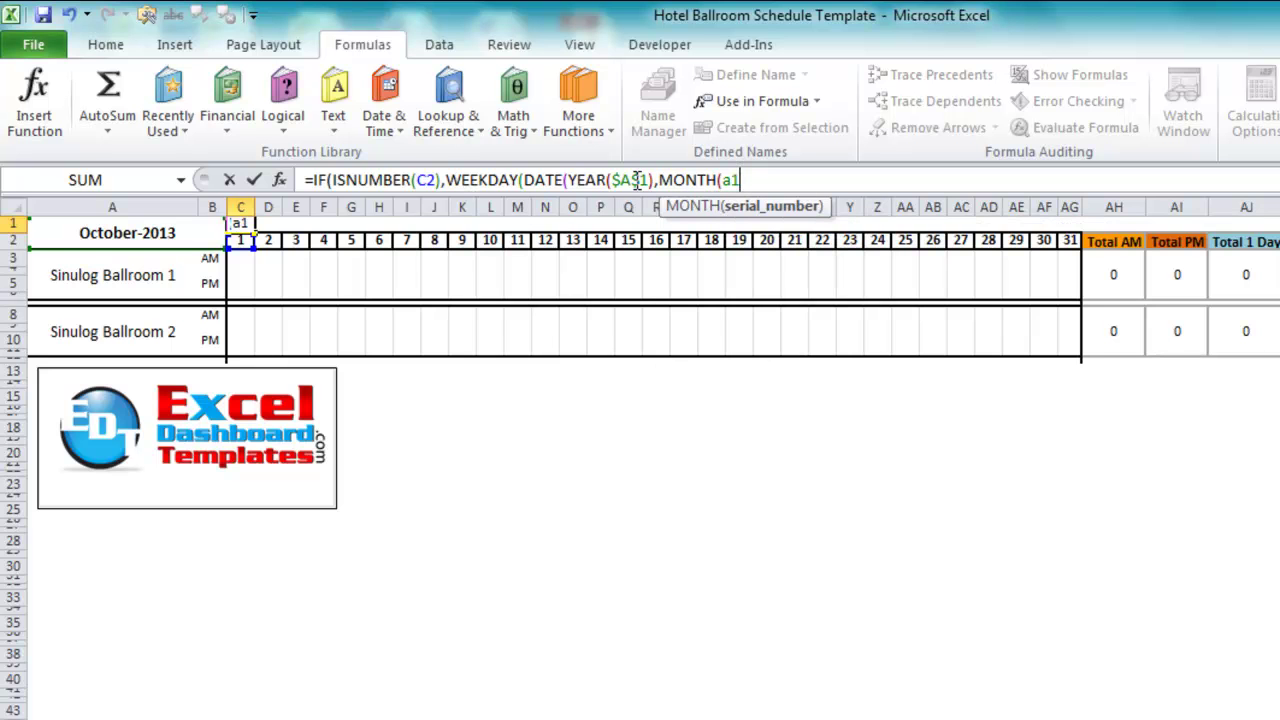
pyautogui.press('F4')
pyautogui.write(')')
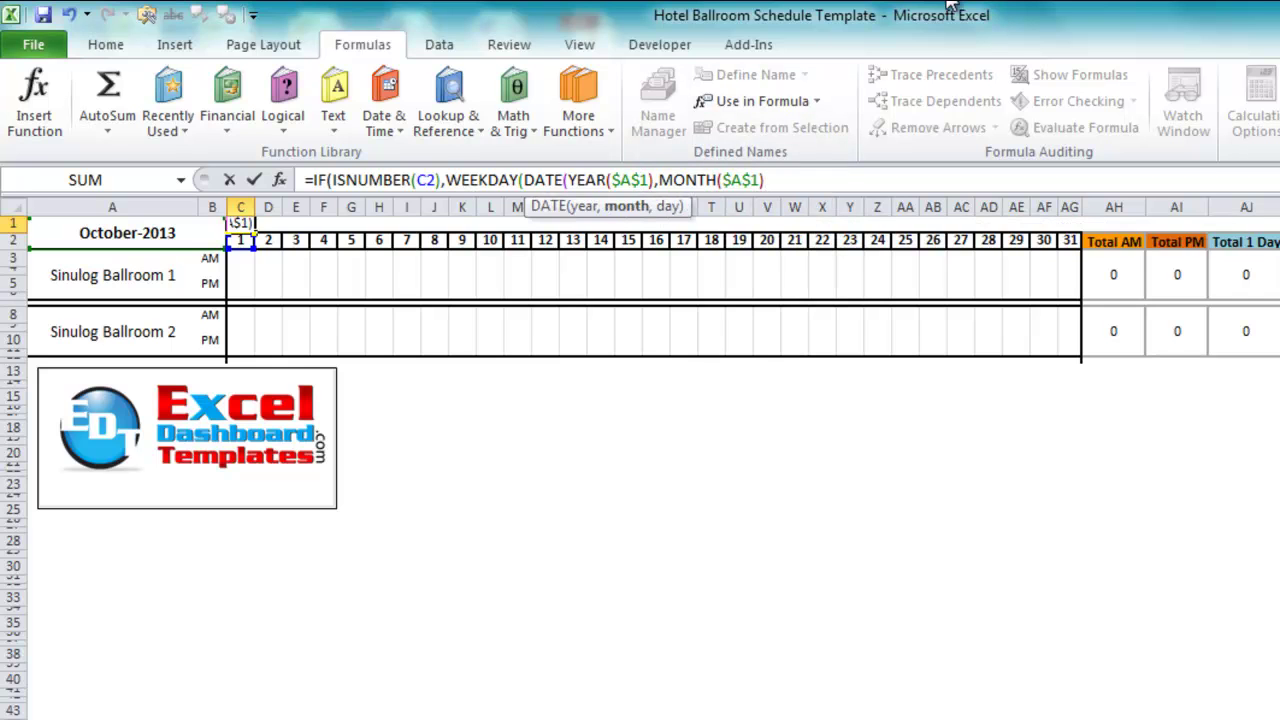
pyautogui.write(',')
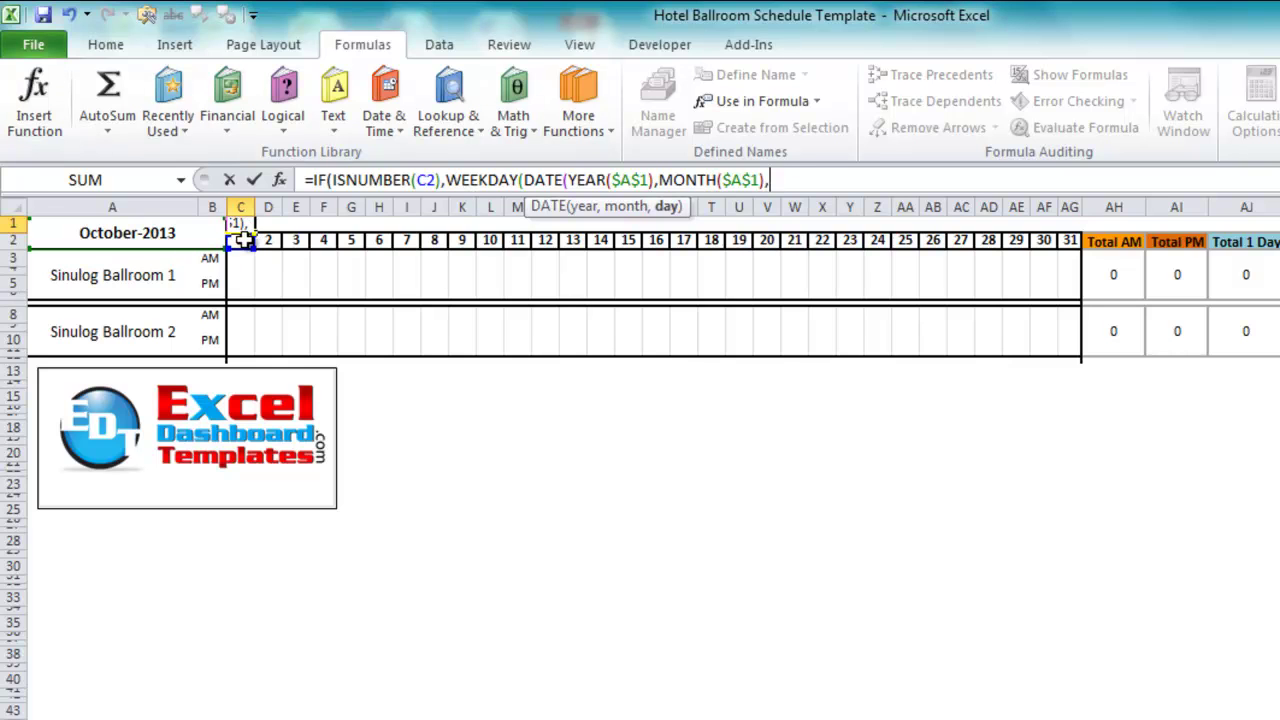
pyautogui.click(243, 240)
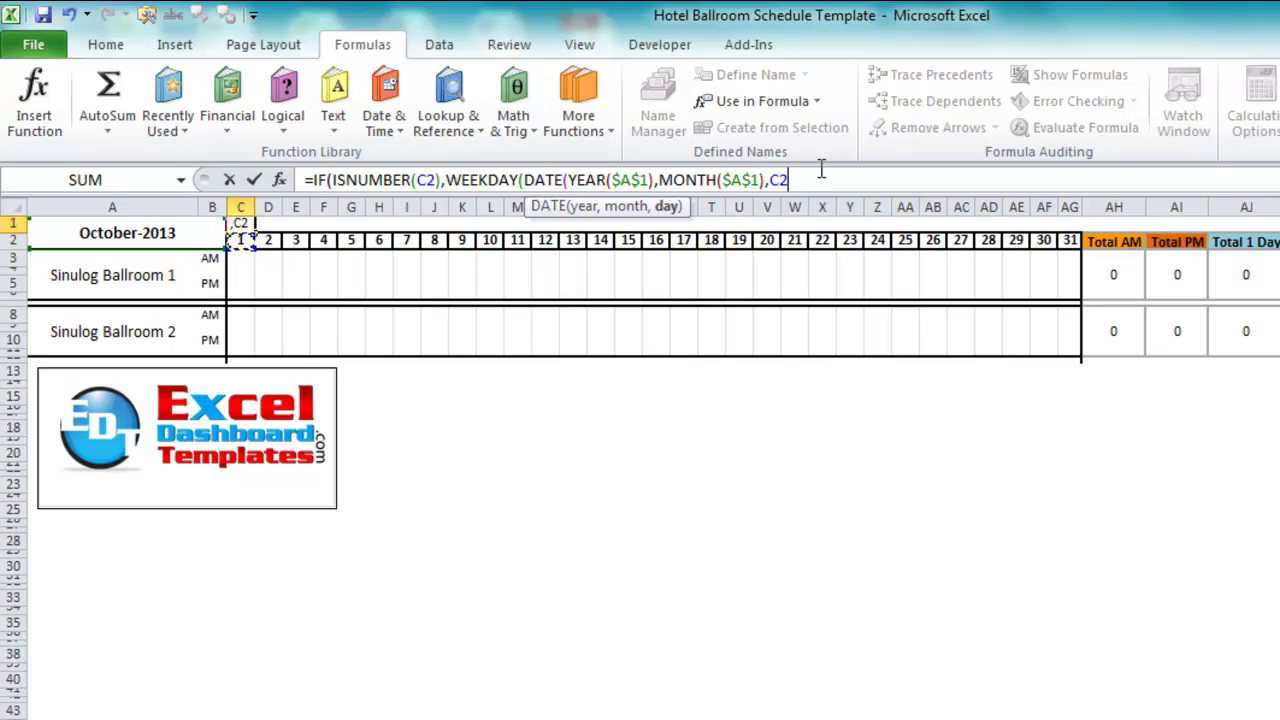
pyautogui.write(')')
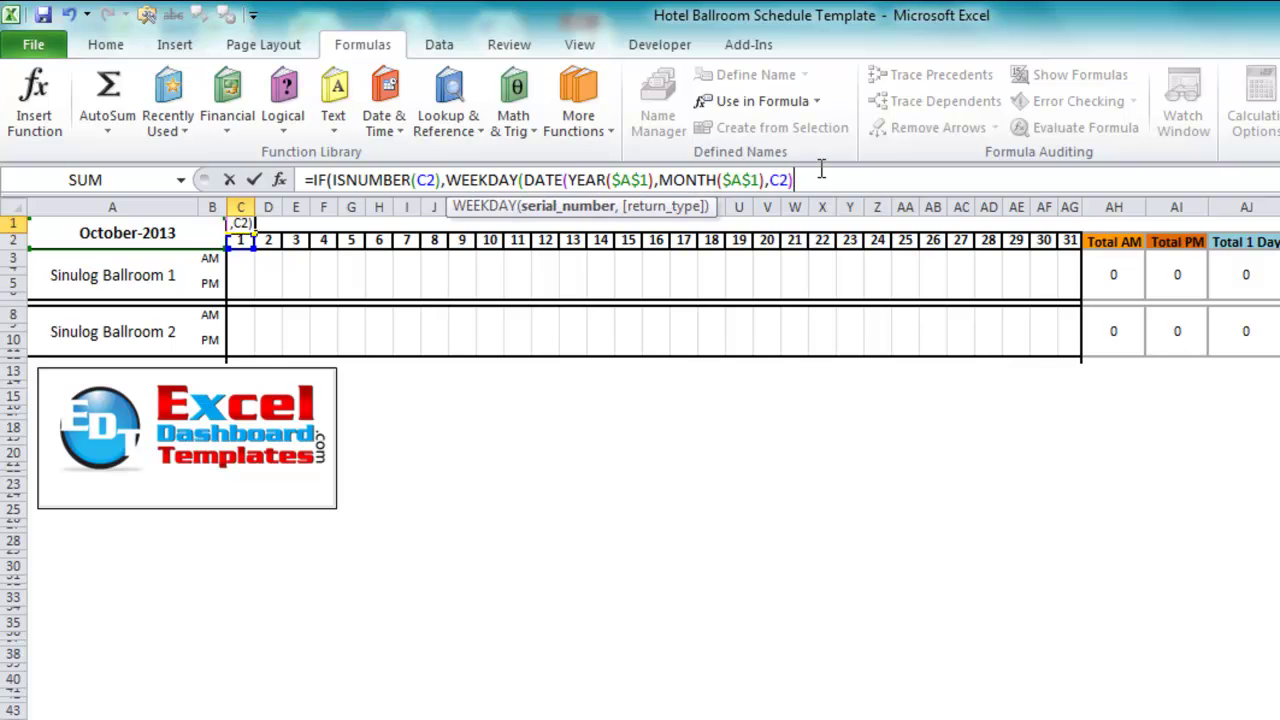
# Finish the C1 formula with WEEKDAY return type 1 and an empty string "" as the value if false
pyautogui.write(',')
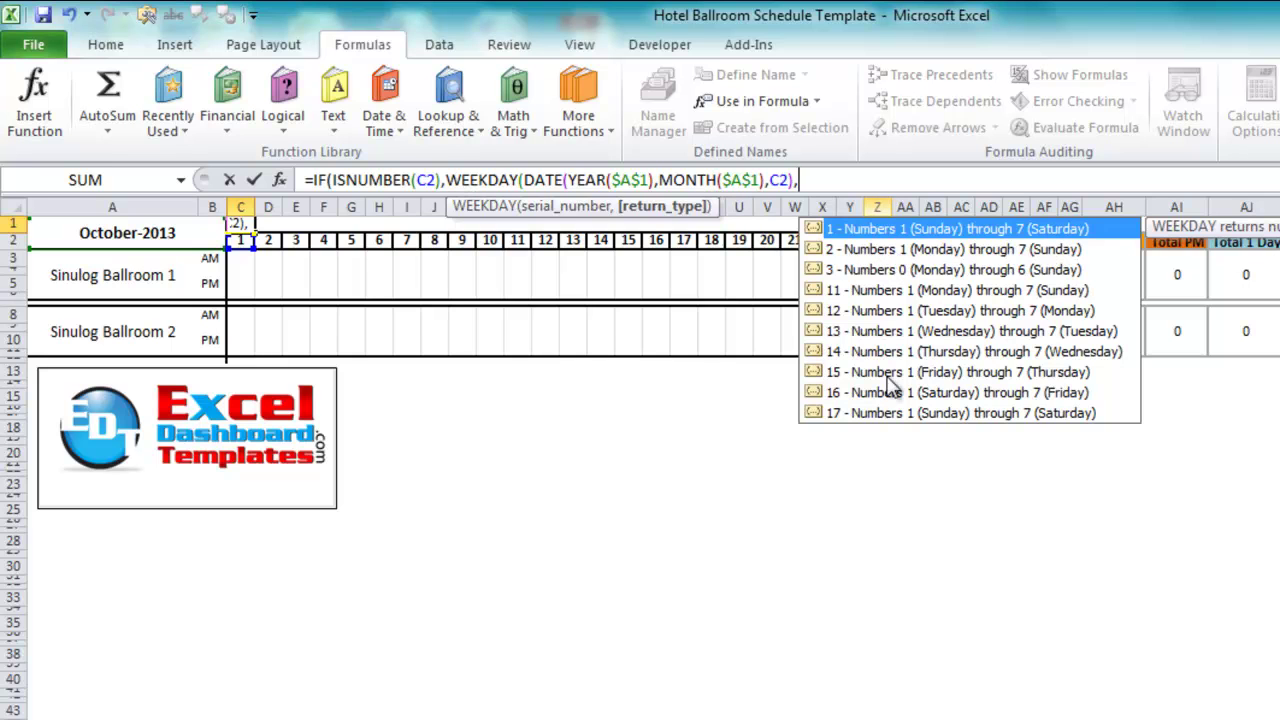
pyautogui.write('1')
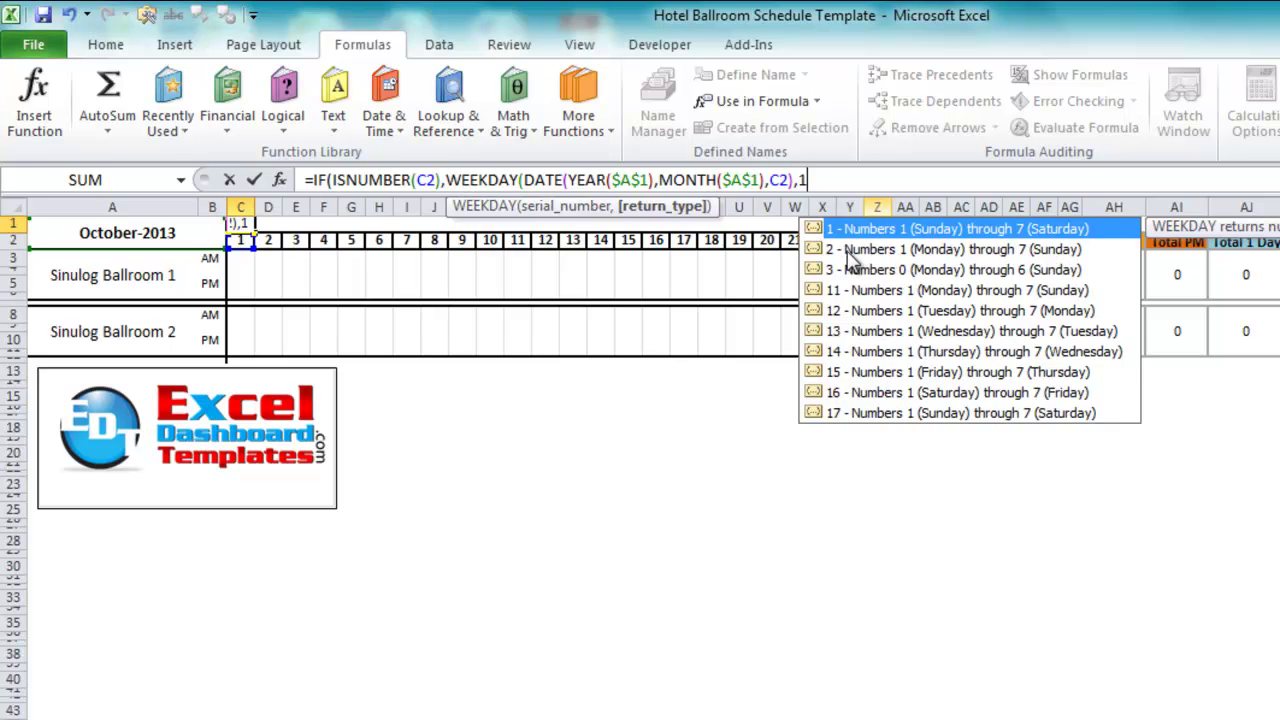
pyautogui.write(')')
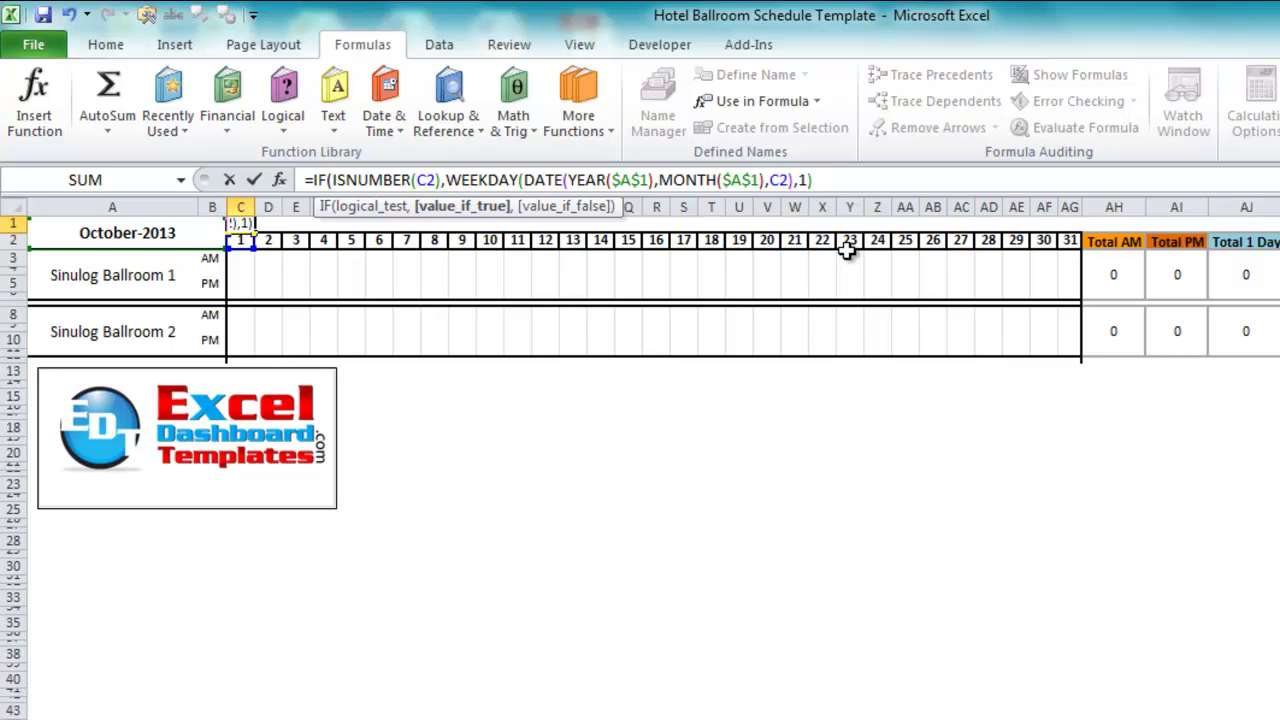
pyautogui.write(',"")')
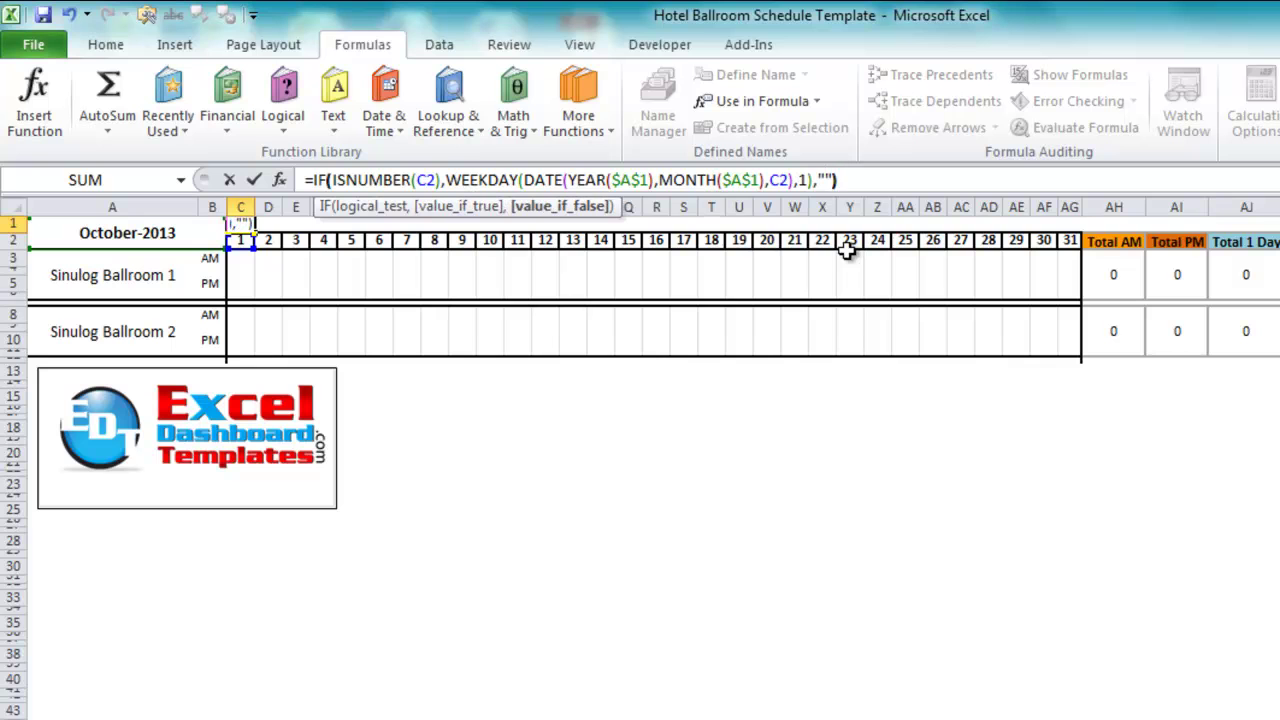
pyautogui.press('Return')
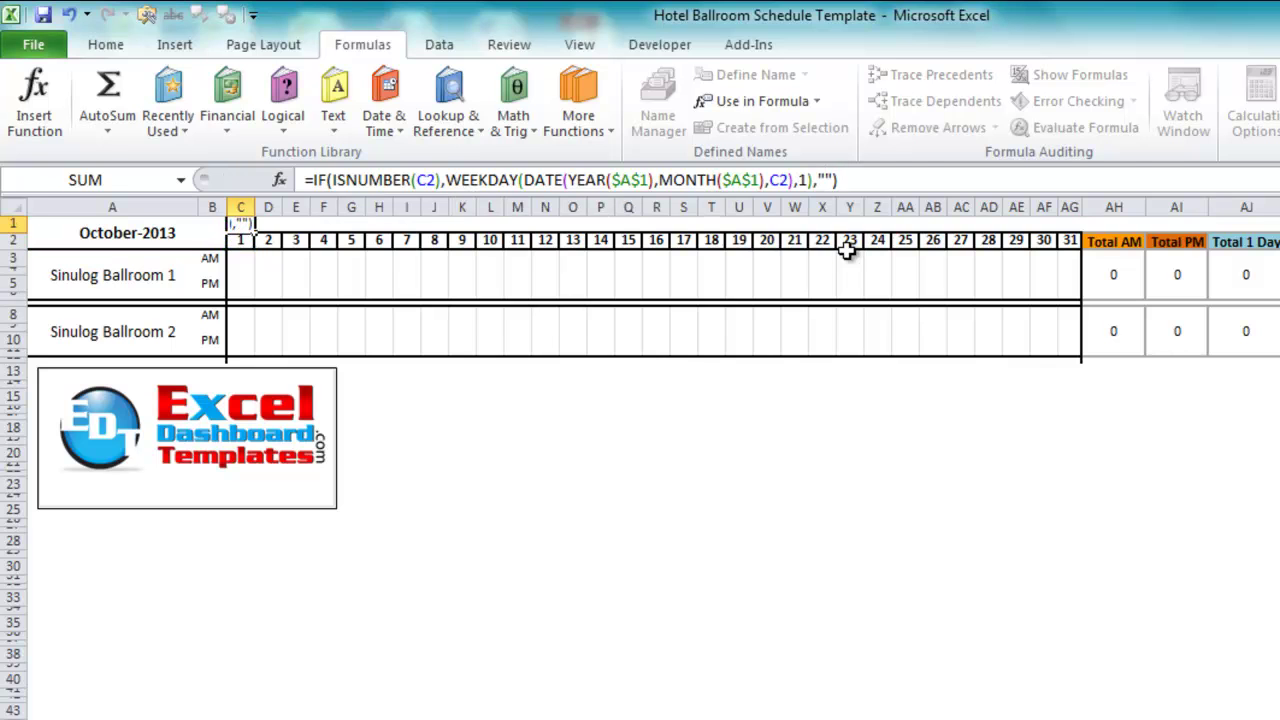
# Fill the C1 weekday formula across row 1 through cell AG1
pyautogui.click(241, 224)
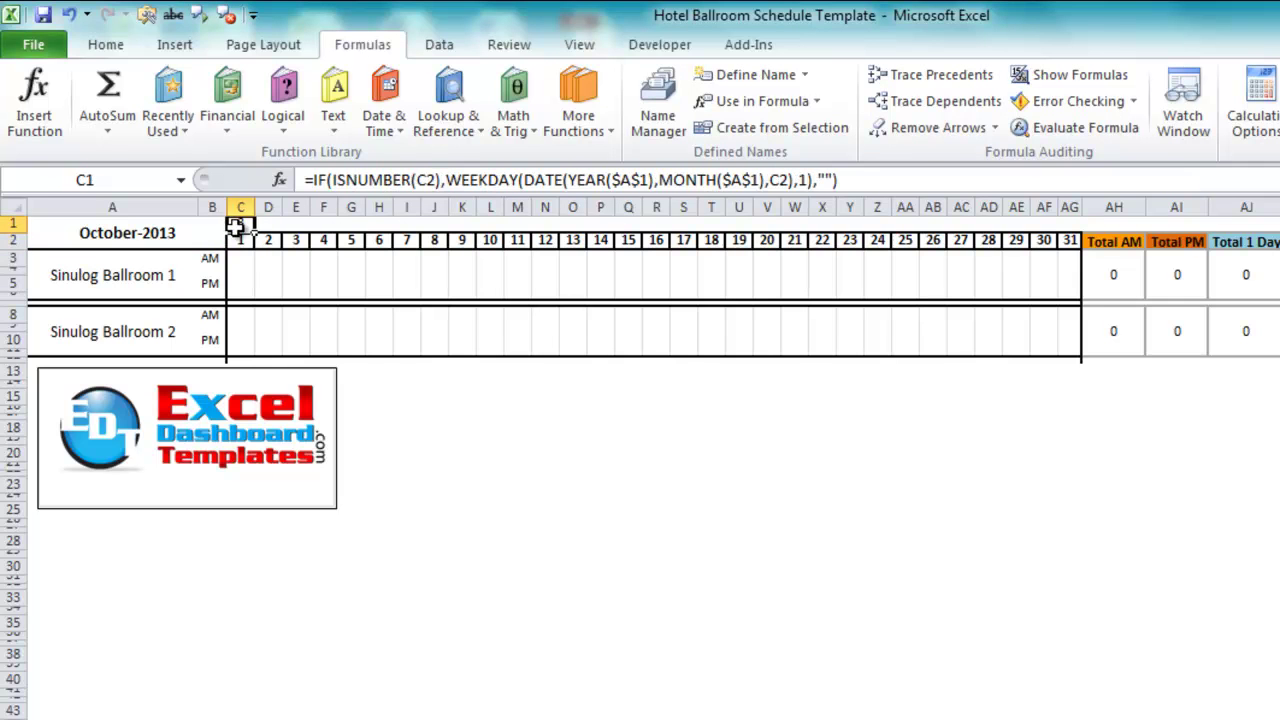
pyautogui.moveTo(257, 232); pyautogui.dragTo(1075, 152)
pyautogui.click(328, 244)
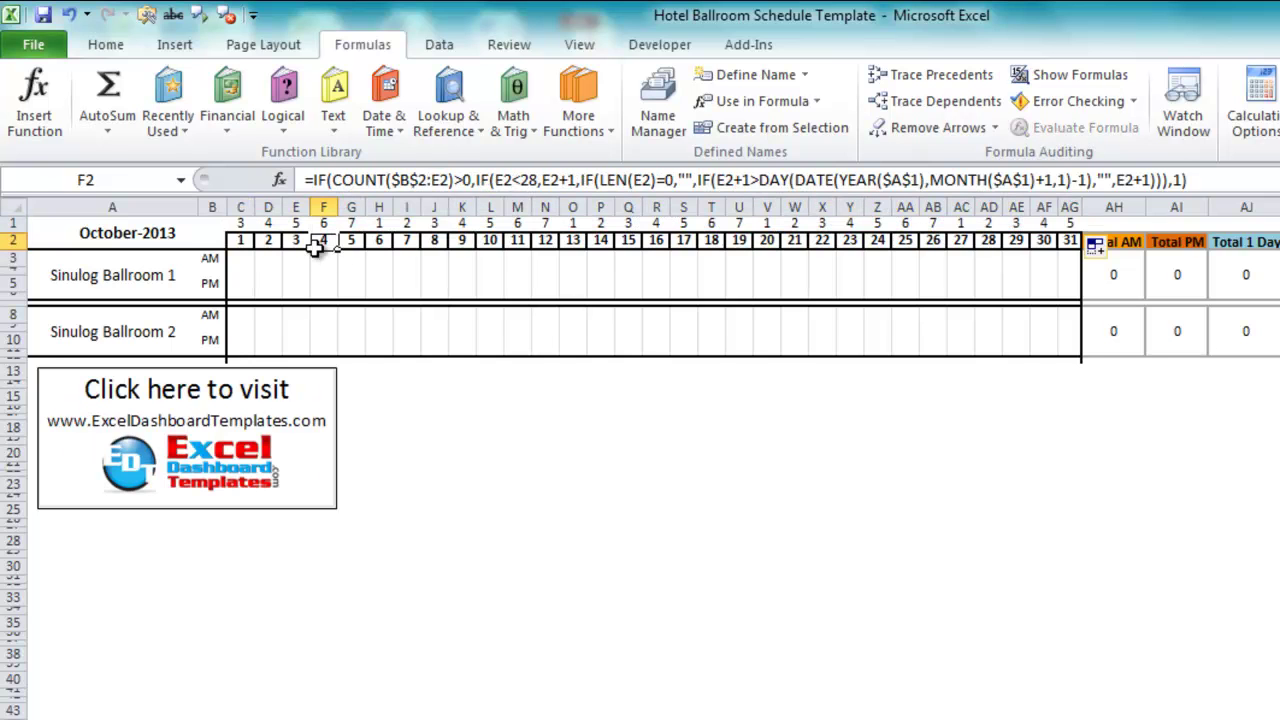
# Examine the weekday numbers in row 1 against the days in row 2, including the Friday-to-Sunday columns F to H
pyautogui.click(233, 225)
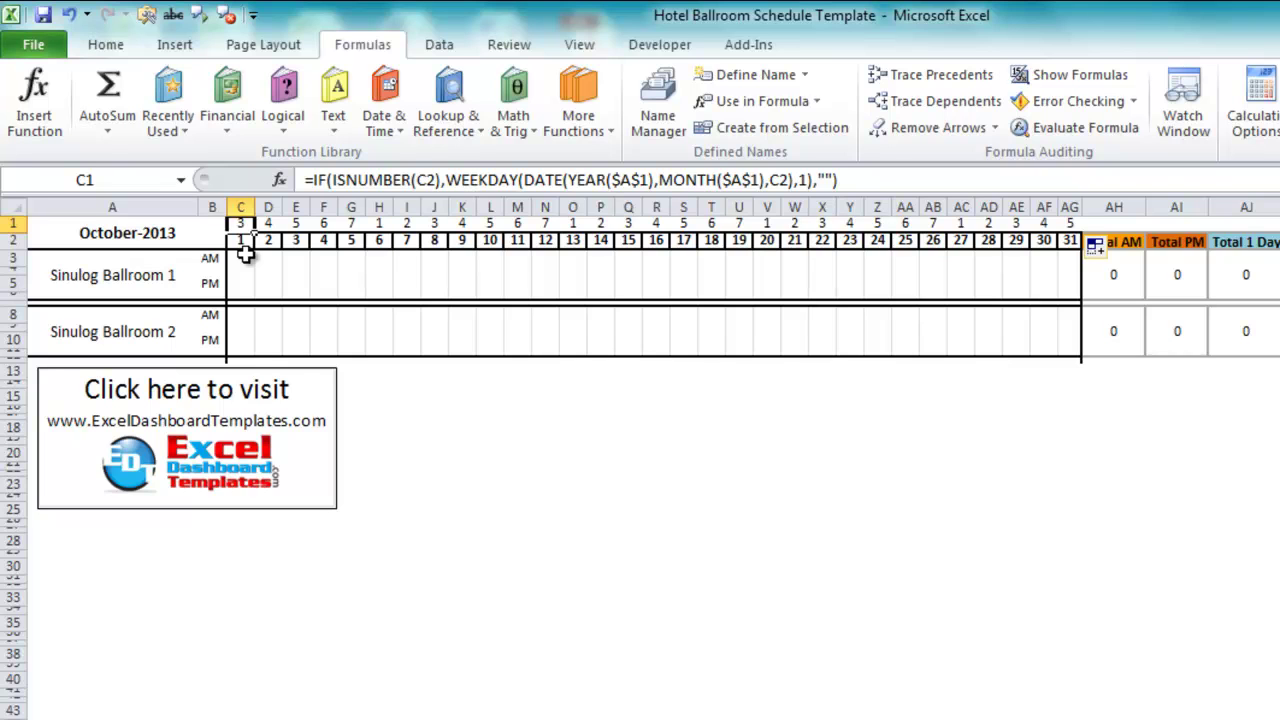
pyautogui.click(378, 224)
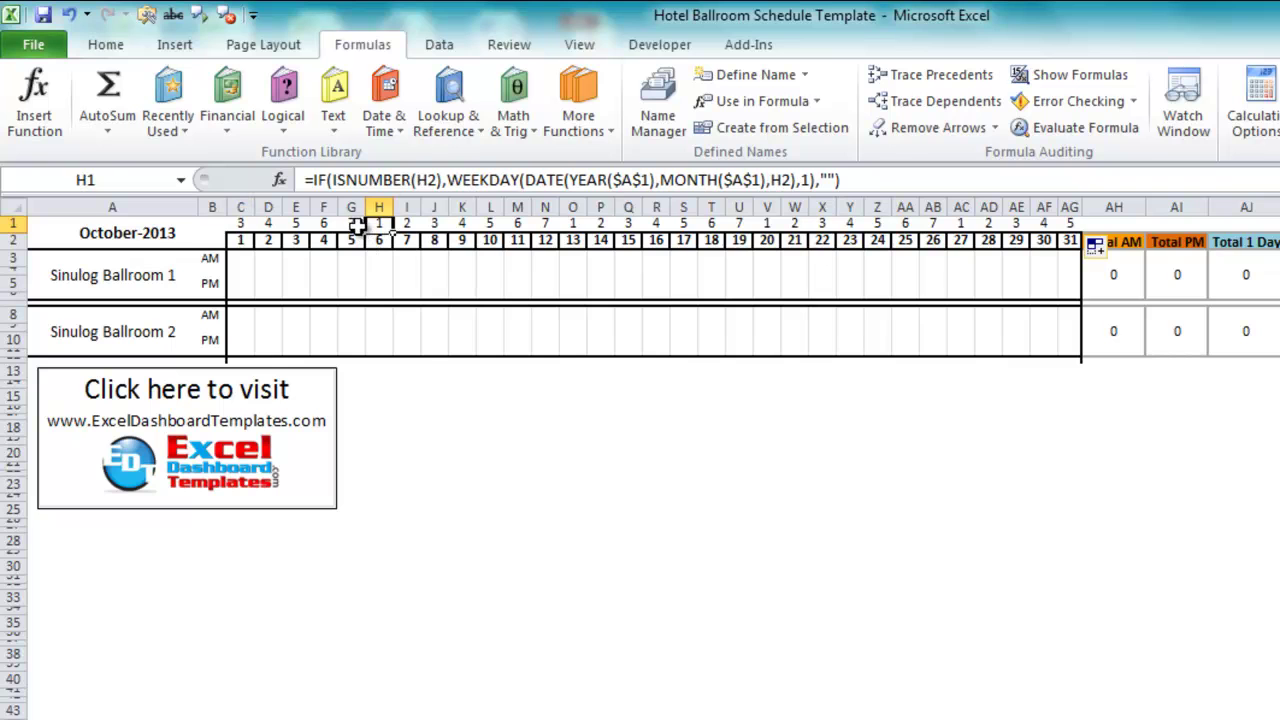
pyautogui.click(352, 222)
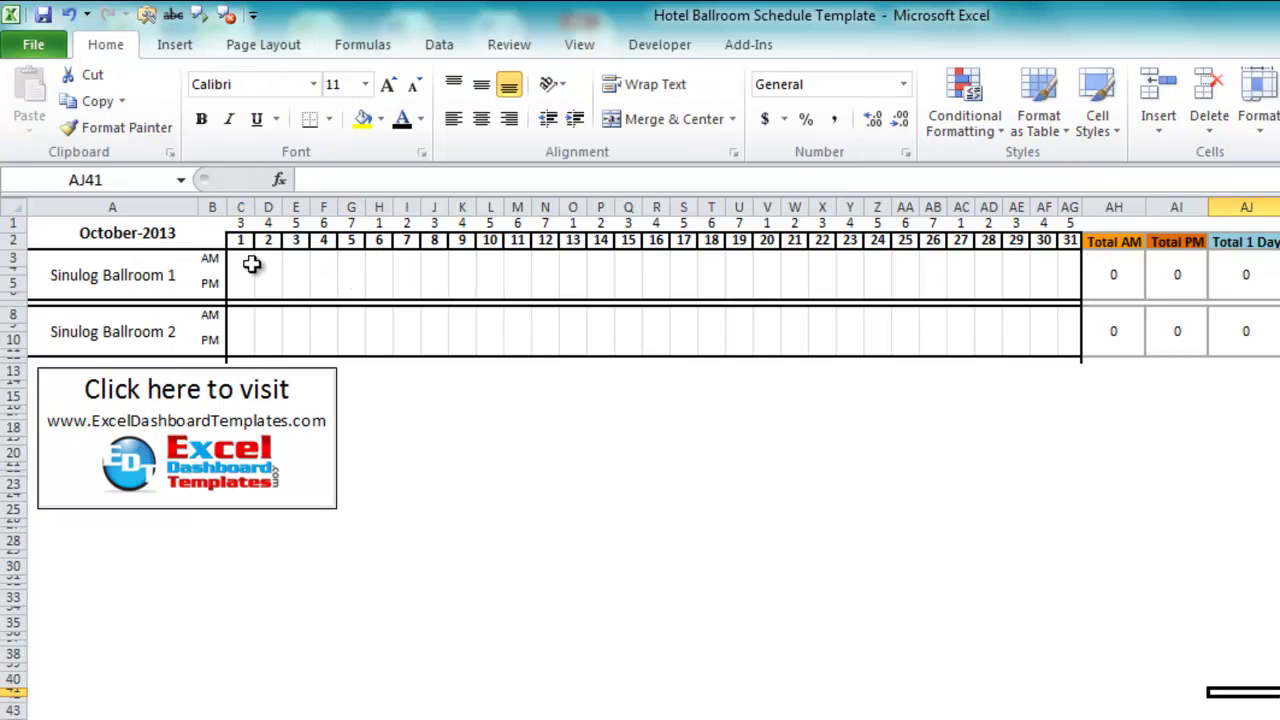
pyautogui.click(248, 261)
pyautogui.click(240, 222)
pyautogui.moveTo(240, 222); pyautogui.dragTo(989, 215)
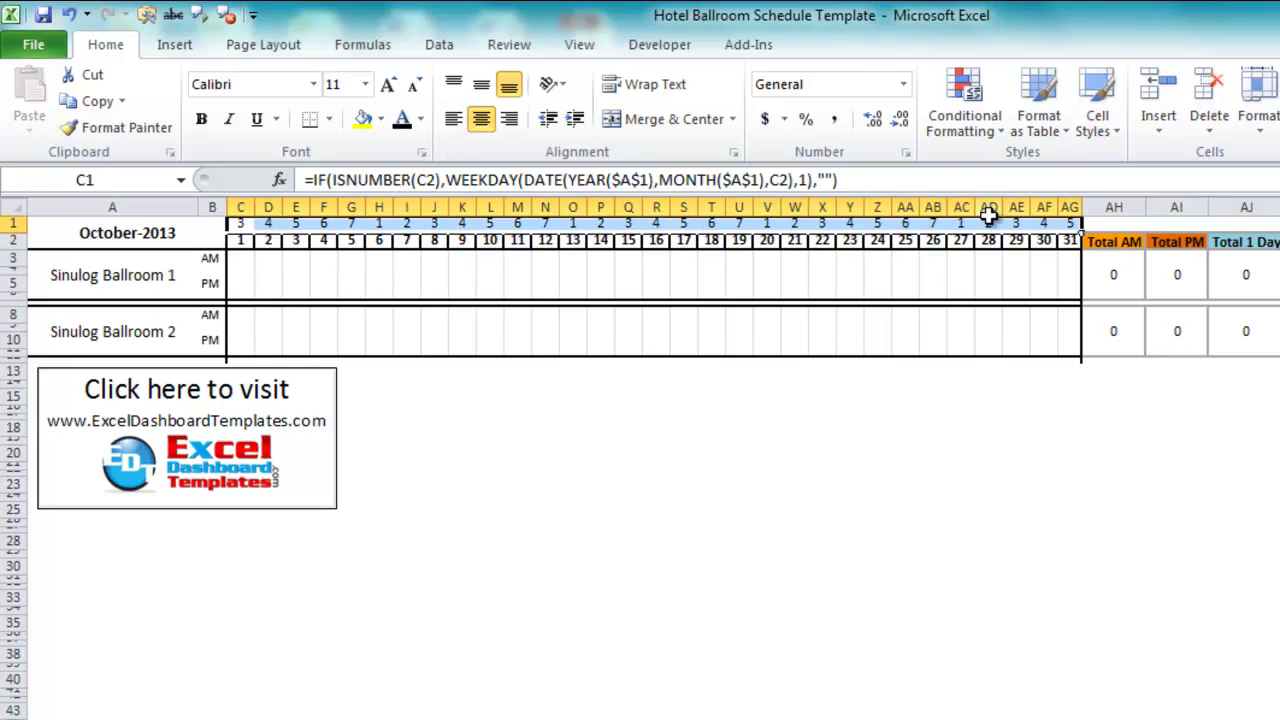
pyautogui.click(850, 262)
pyautogui.click(350, 222)
pyautogui.moveTo(350, 222); pyautogui.dragTo(377, 223)
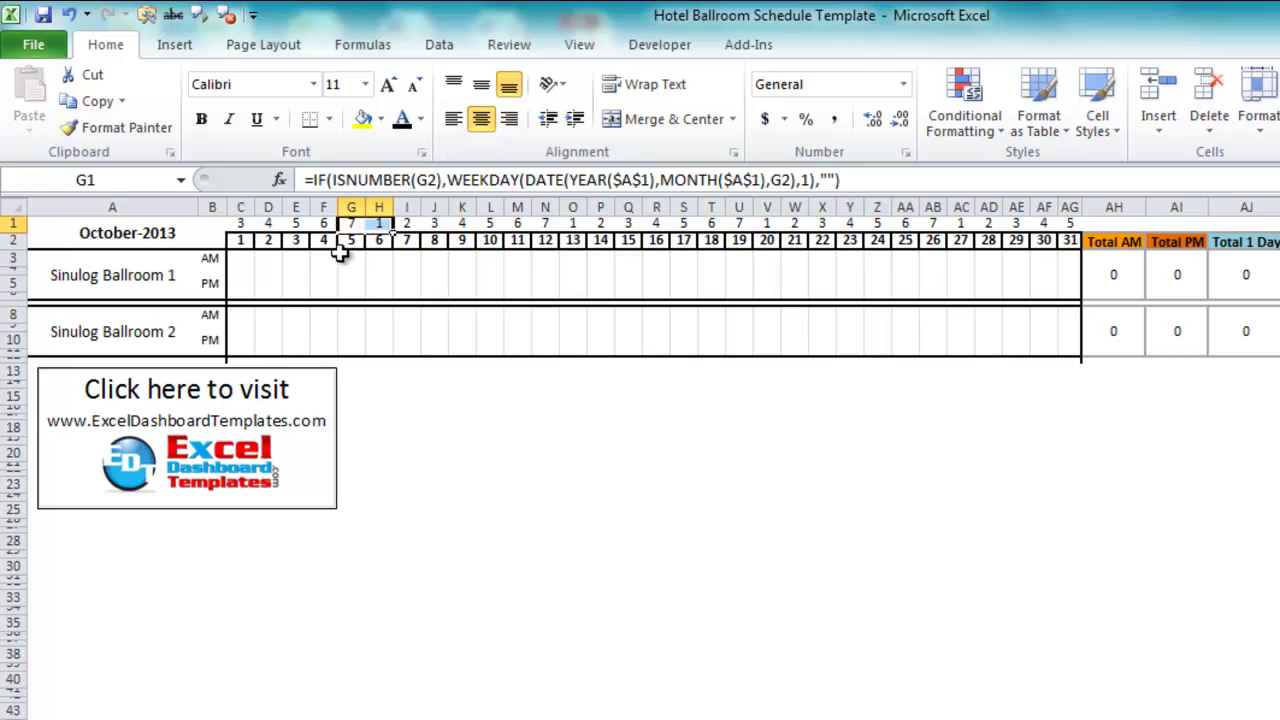
pyautogui.moveTo(323, 223); pyautogui.dragTo(367, 349)
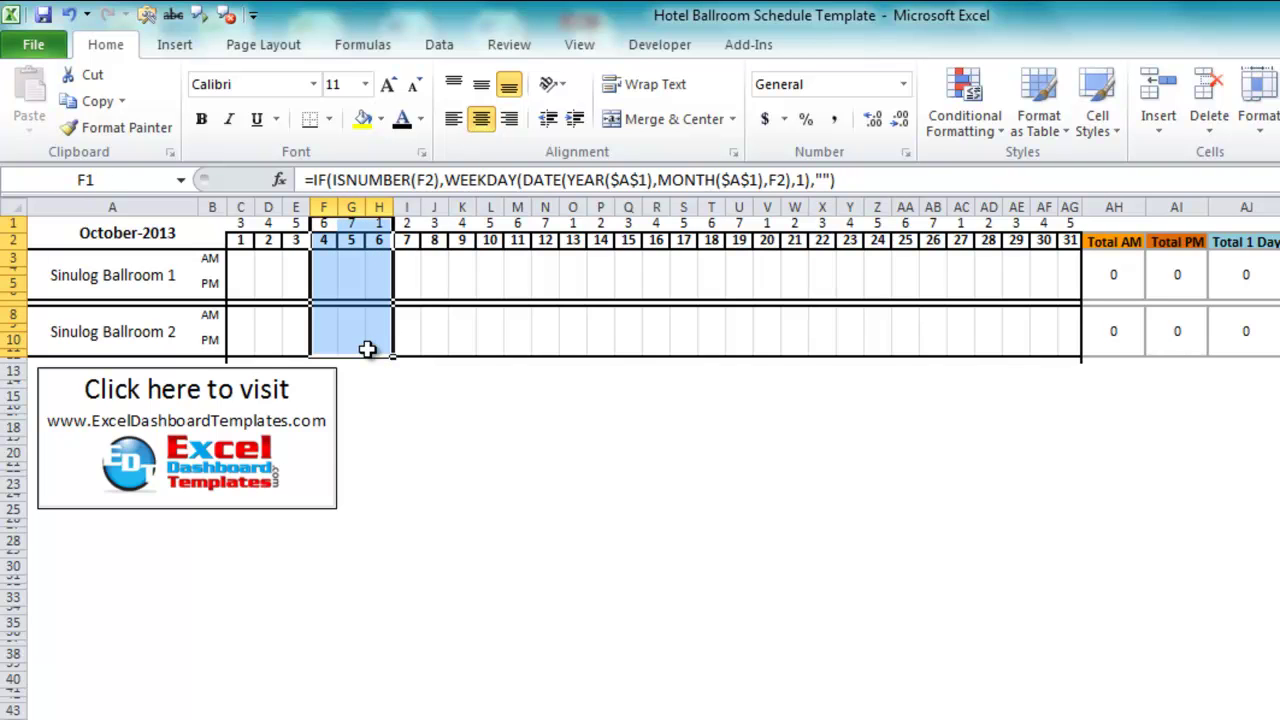
pyautogui.click(368, 352)
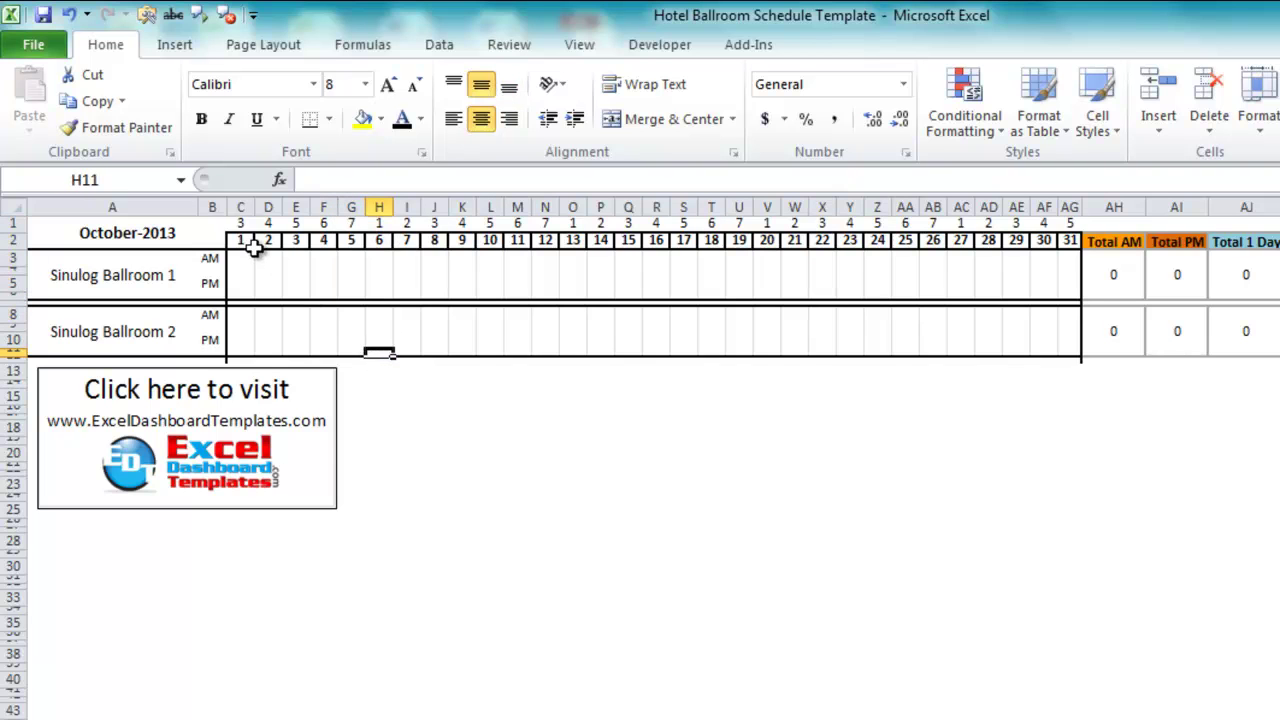
# Start a formula-based conditional formatting rule for C2:AG11 and give it a light aqua fill
pyautogui.click(243, 243)
pyautogui.moveTo(245, 246); pyautogui.dragTo(1068, 360)
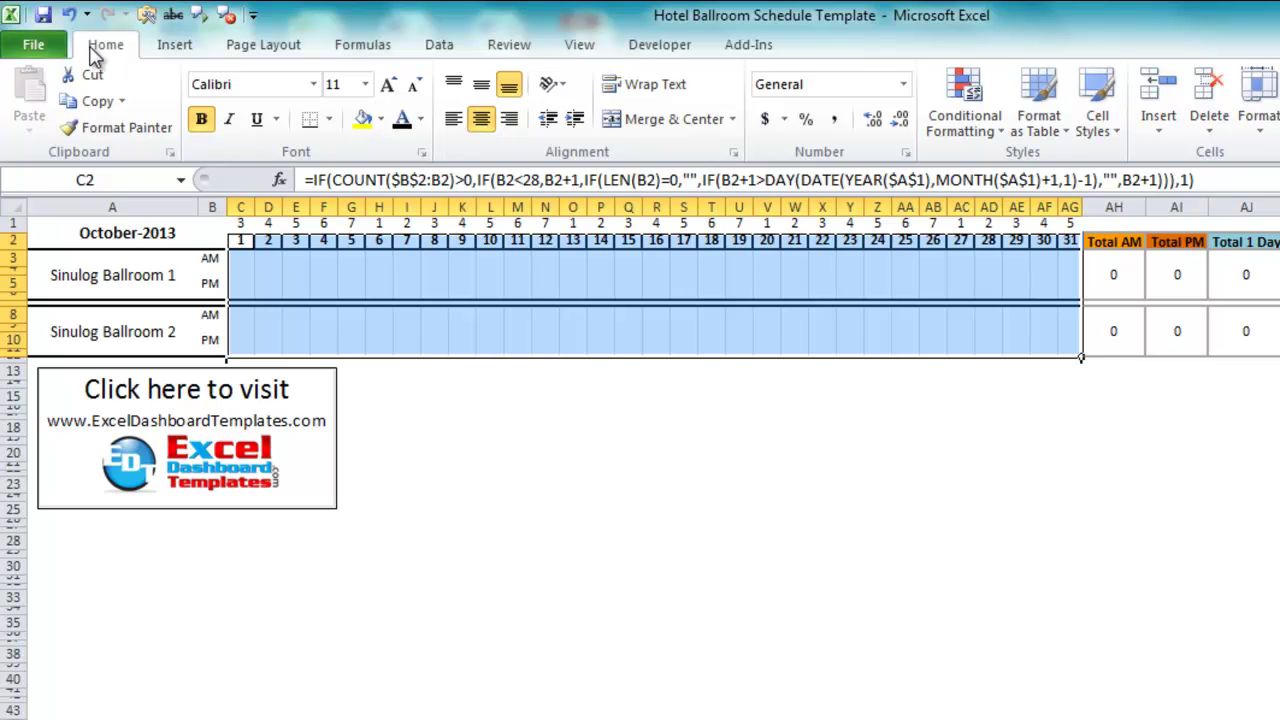
pyautogui.click(955, 95)
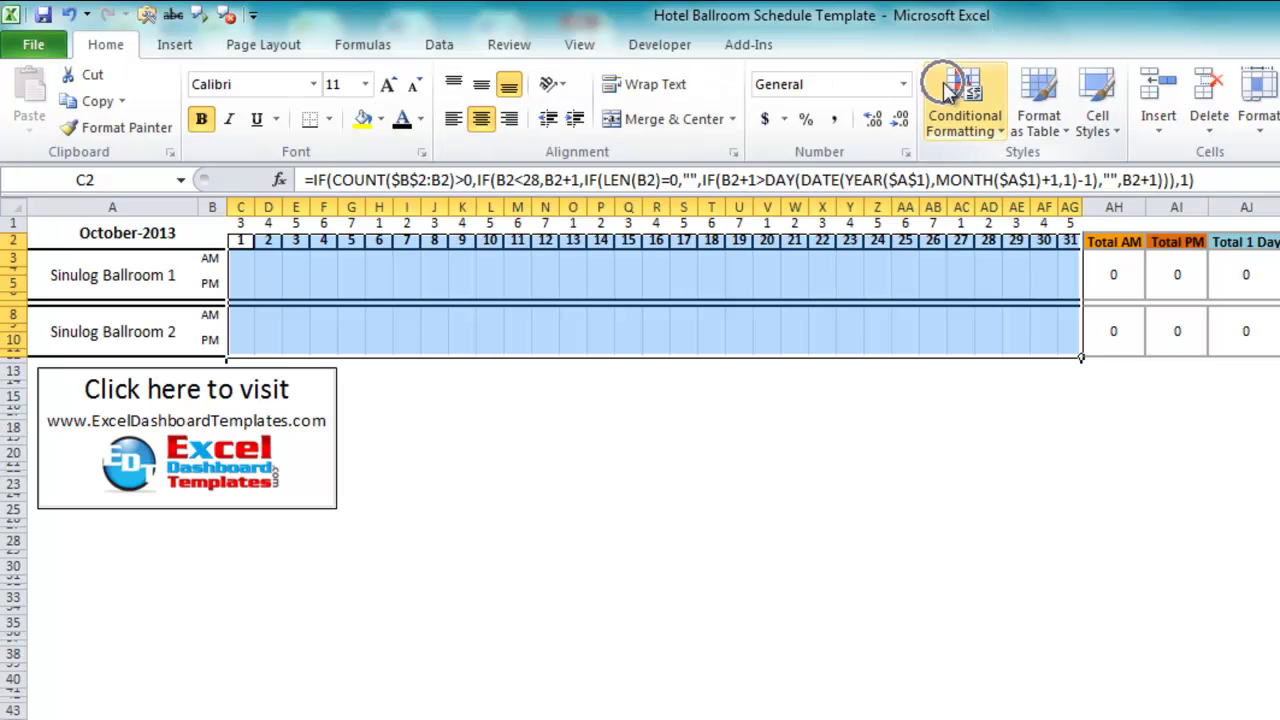
pyautogui.click(974, 437)
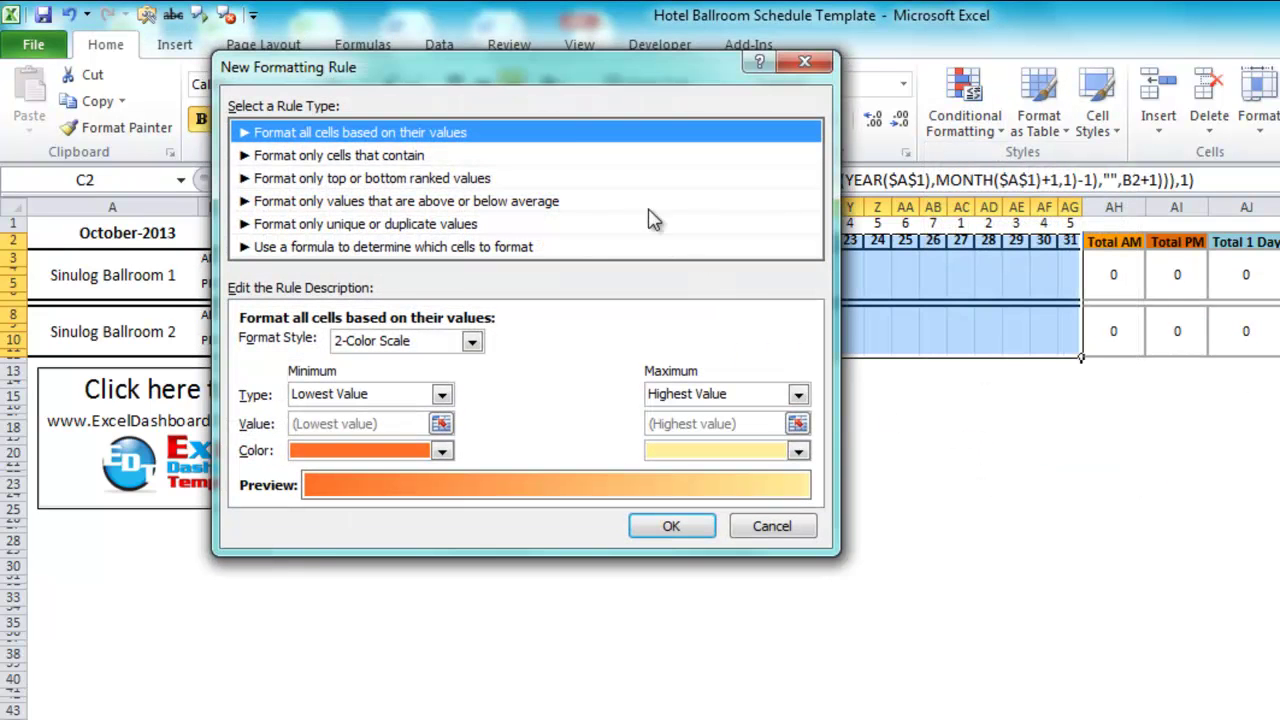
pyautogui.click(333, 250)
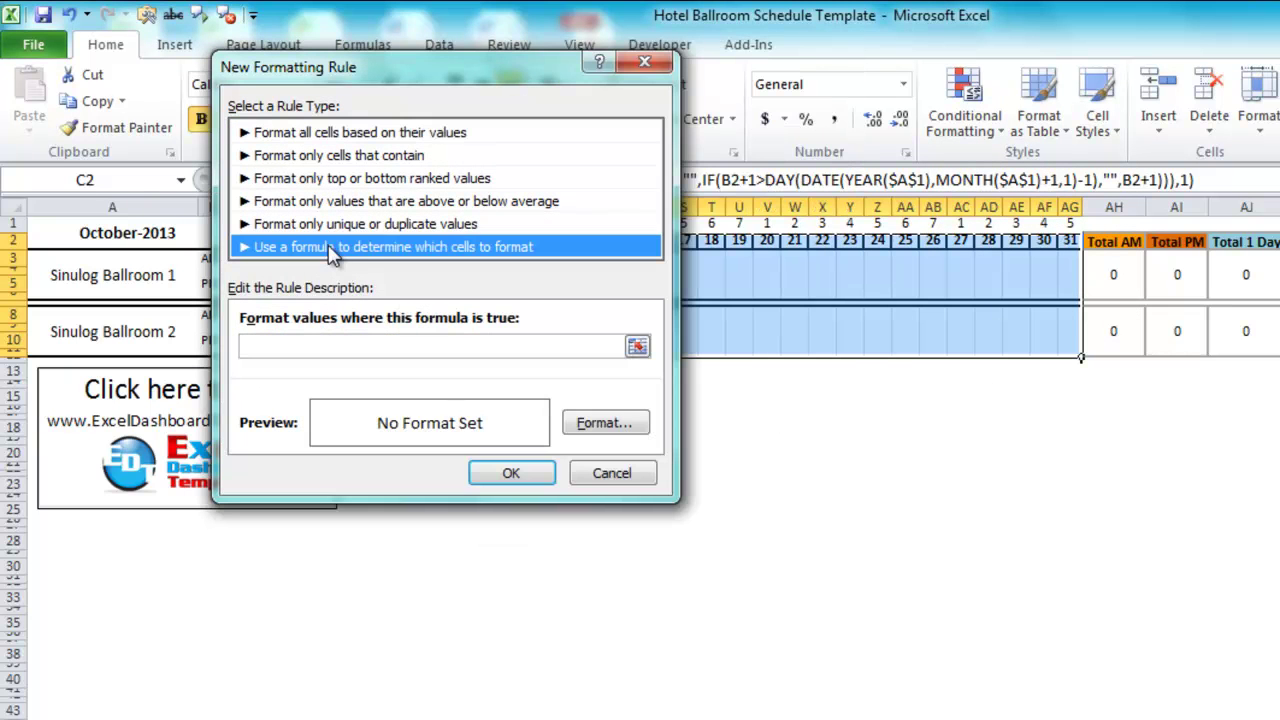
pyautogui.click(580, 424)
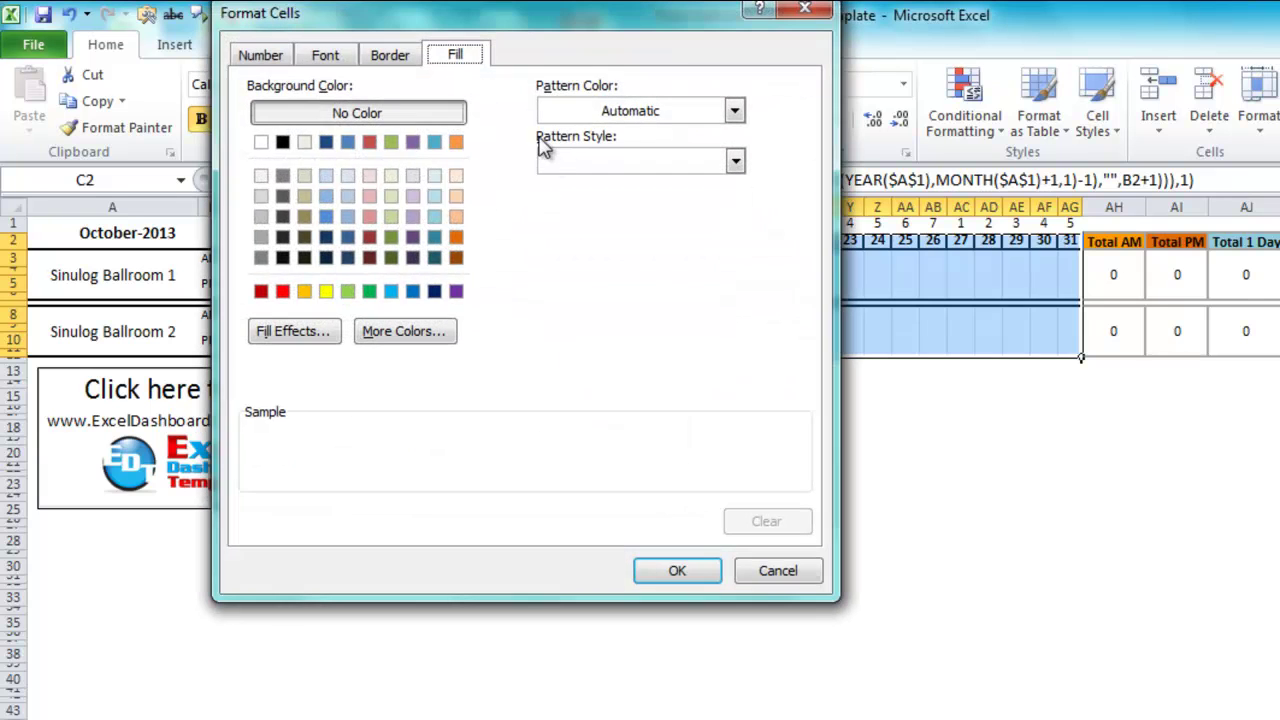
pyautogui.click(458, 70)
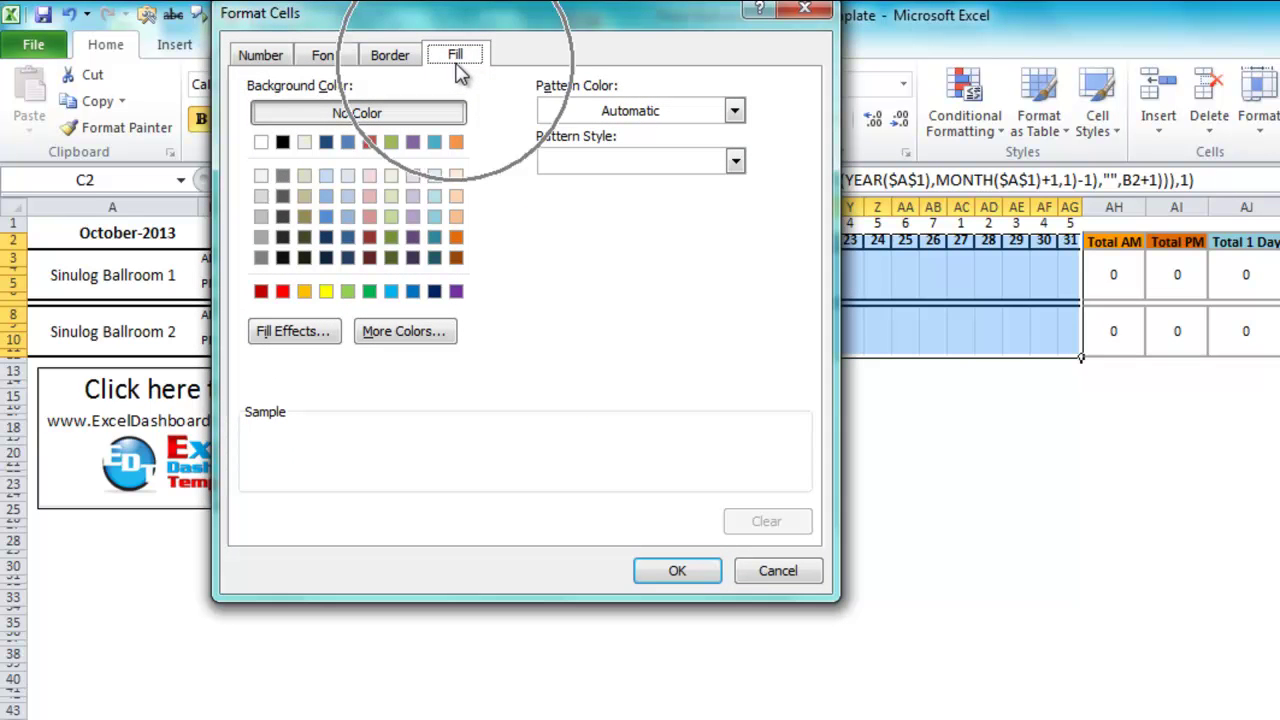
pyautogui.click(434, 196)
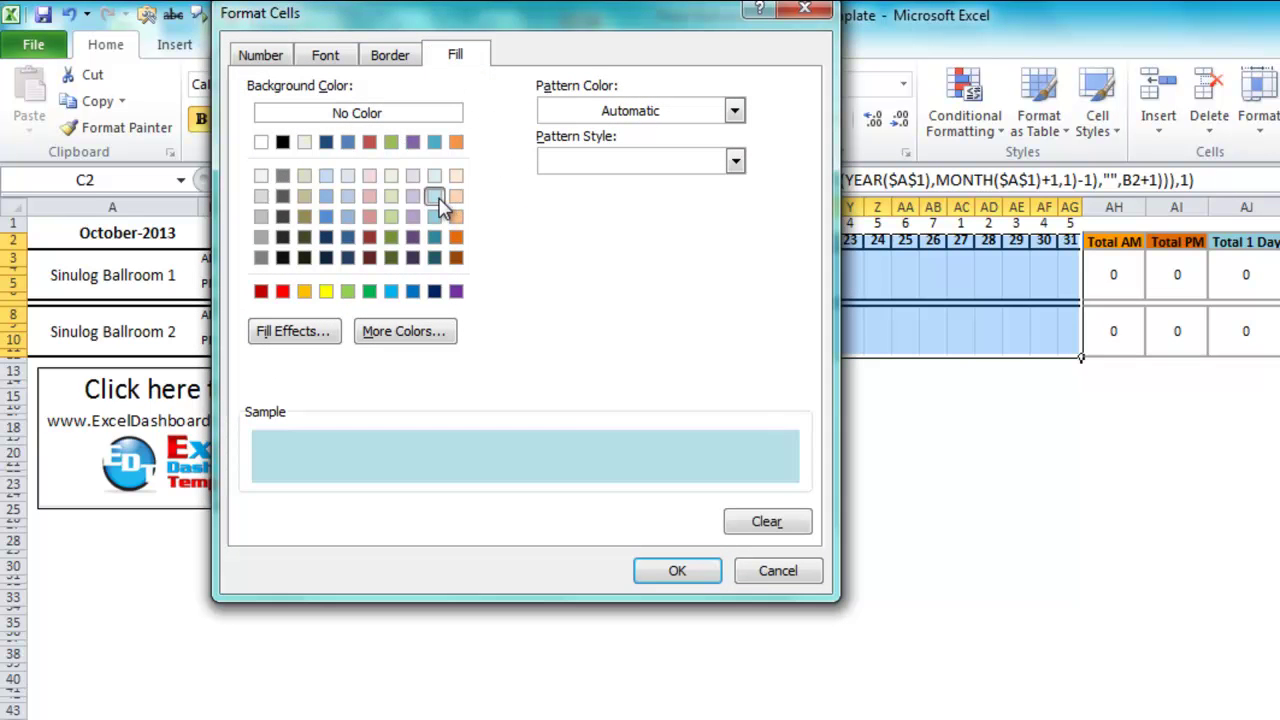
pyautogui.click(670, 570)
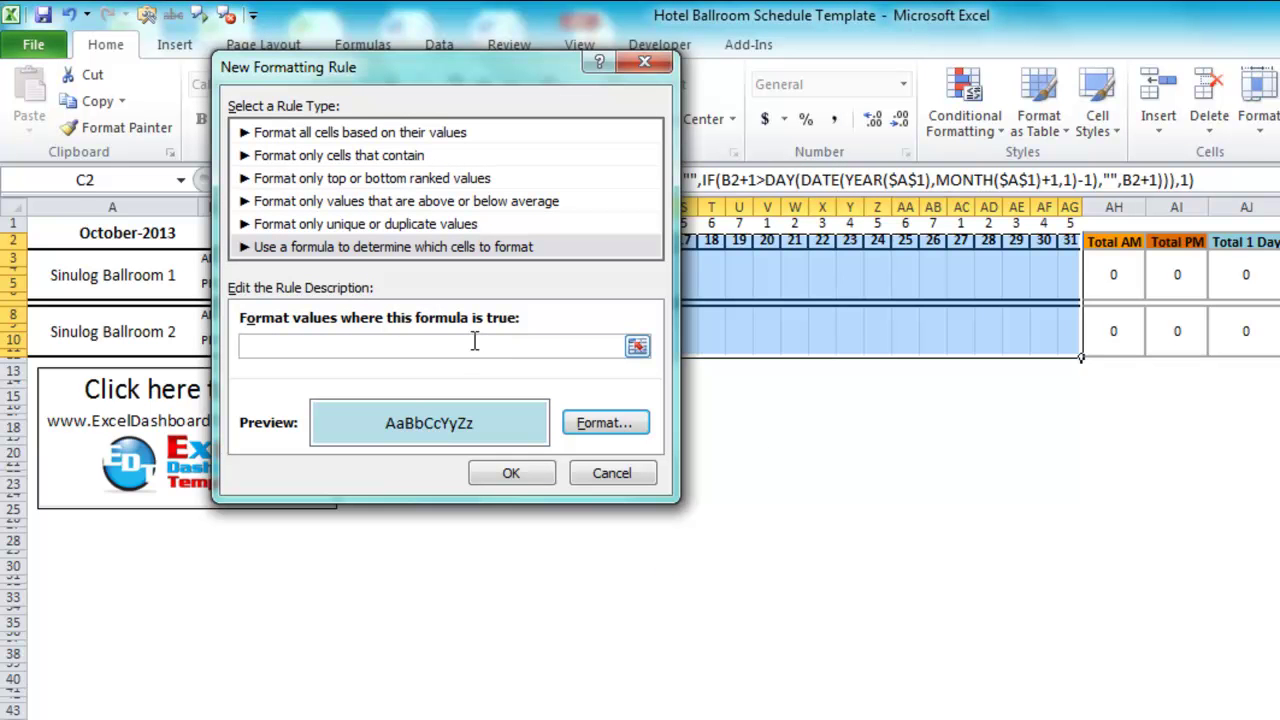
# Enter the rule formula =or(c$1=6,c$1=7,c$1=1), apply it, and check the shading of the weekend columns
pyautogui.click(474, 341)
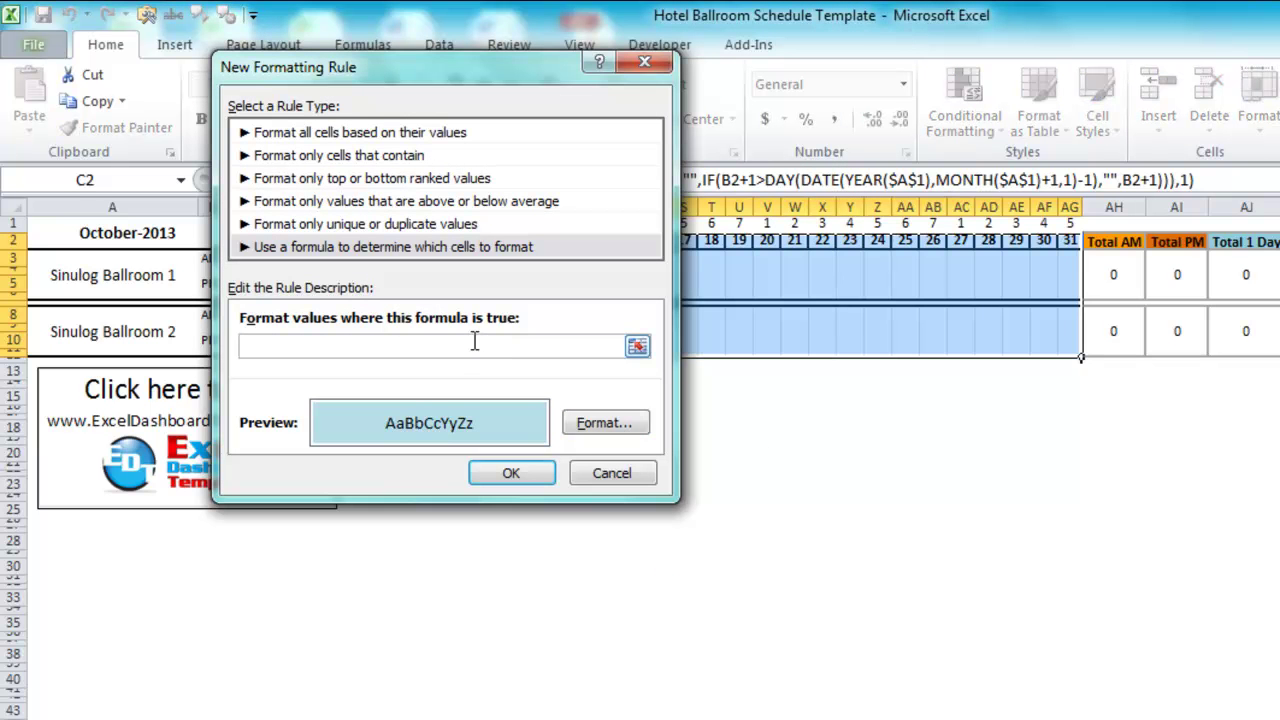
pyautogui.moveTo(464, 70); pyautogui.dragTo(546, 86)
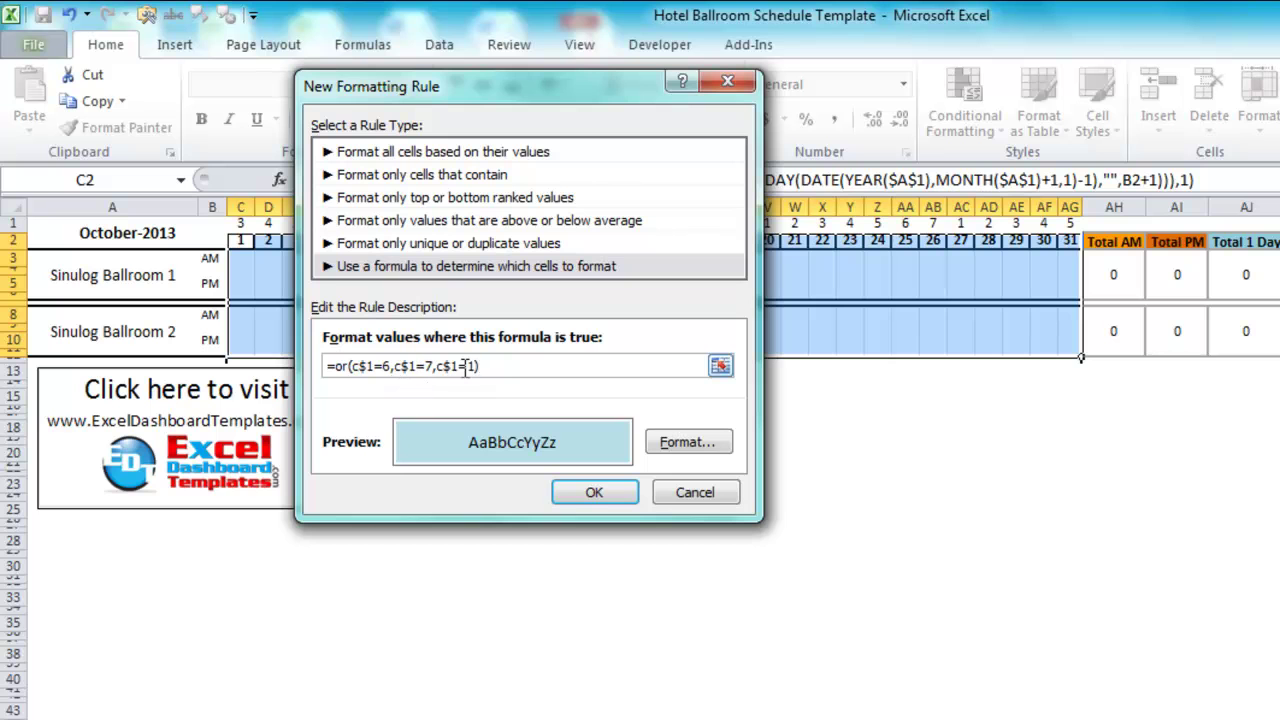
pyautogui.click(594, 493)
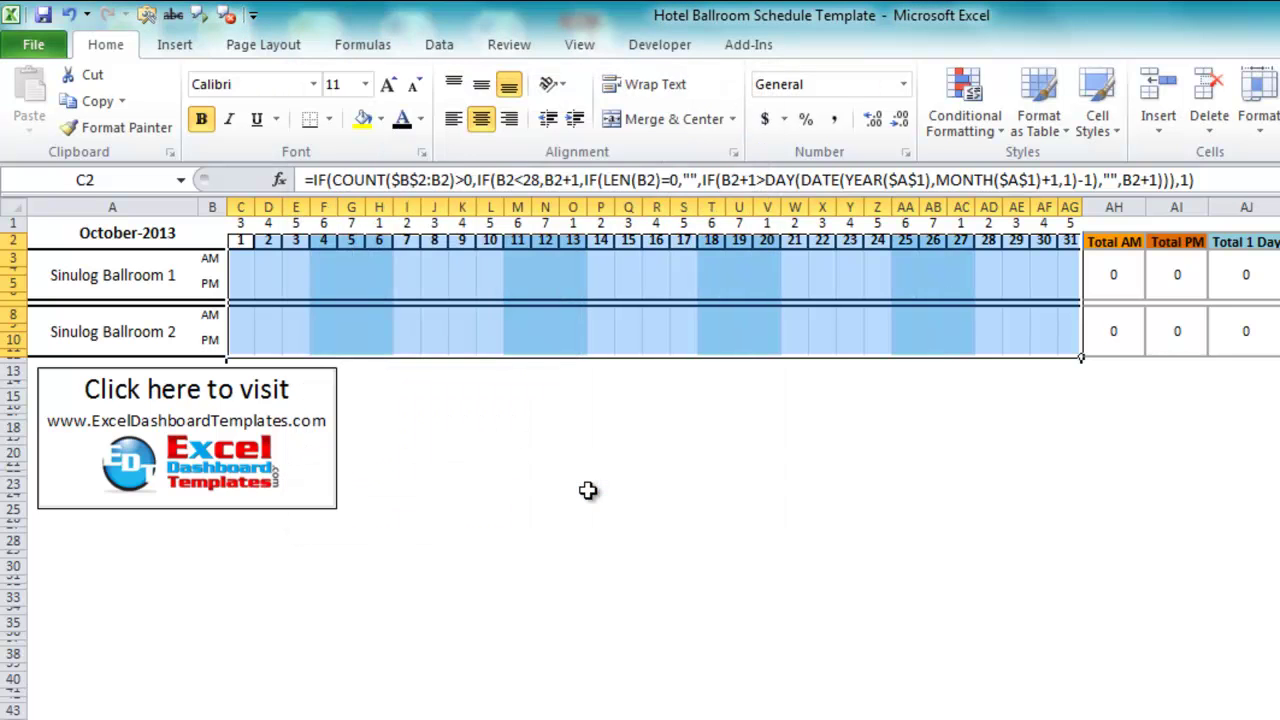
pyautogui.click(577, 360)
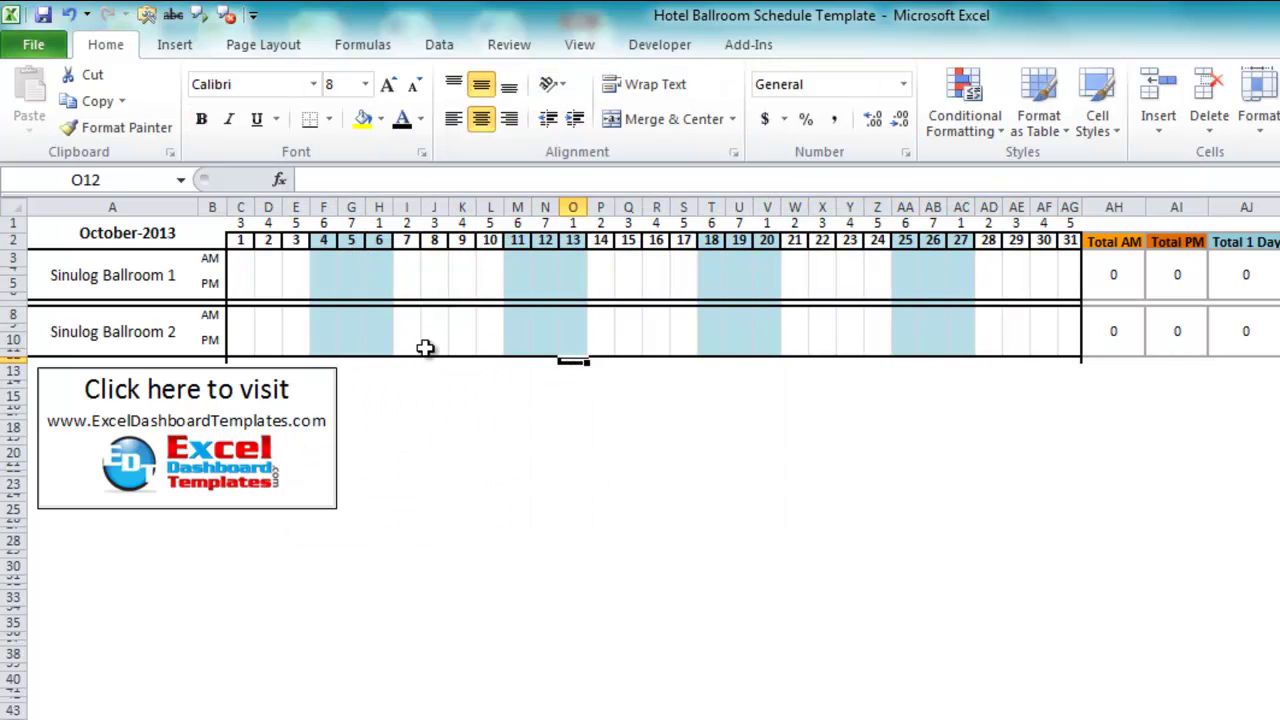
pyautogui.click(326, 258)
pyautogui.click(336, 225)
pyautogui.moveTo(336, 225); pyautogui.dragTo(380, 222)
pyautogui.moveTo(320, 250); pyautogui.dragTo(378, 354)
pyautogui.click(262, 302)
# Test the weekend shading with another month by entering 11/1 in A1
pyautogui.click(148, 228)
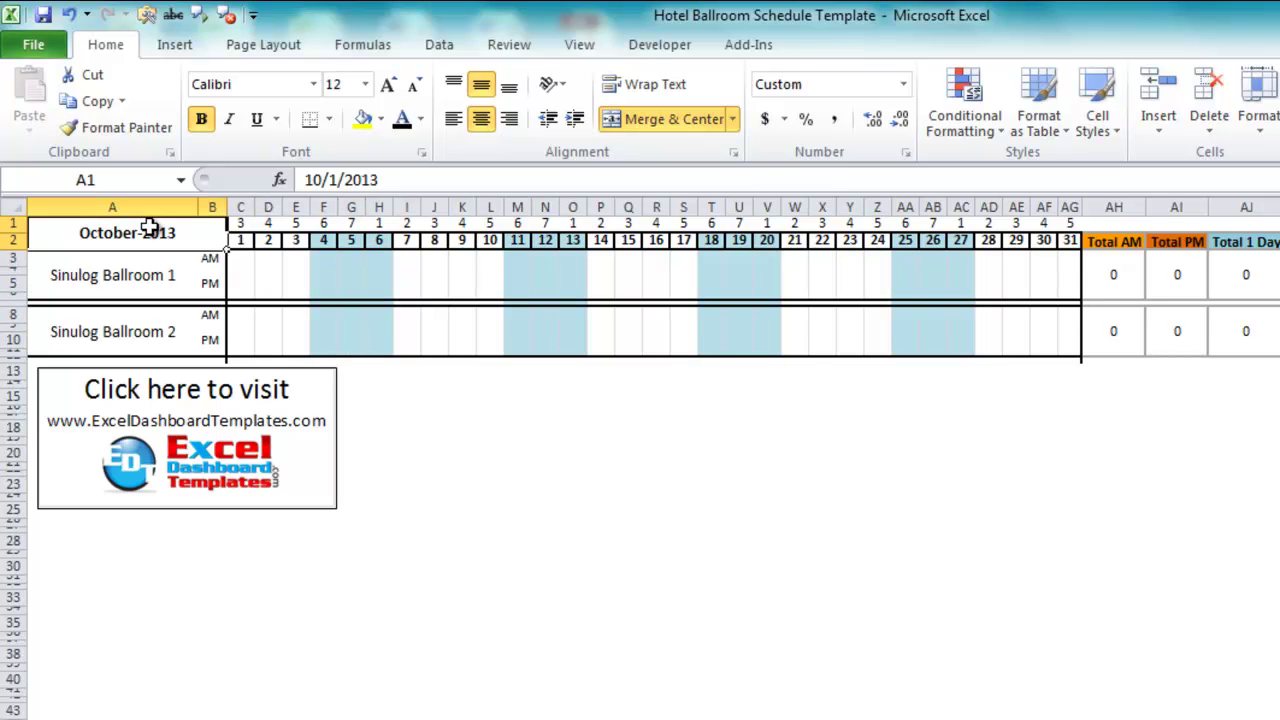
pyautogui.write('9/1/')
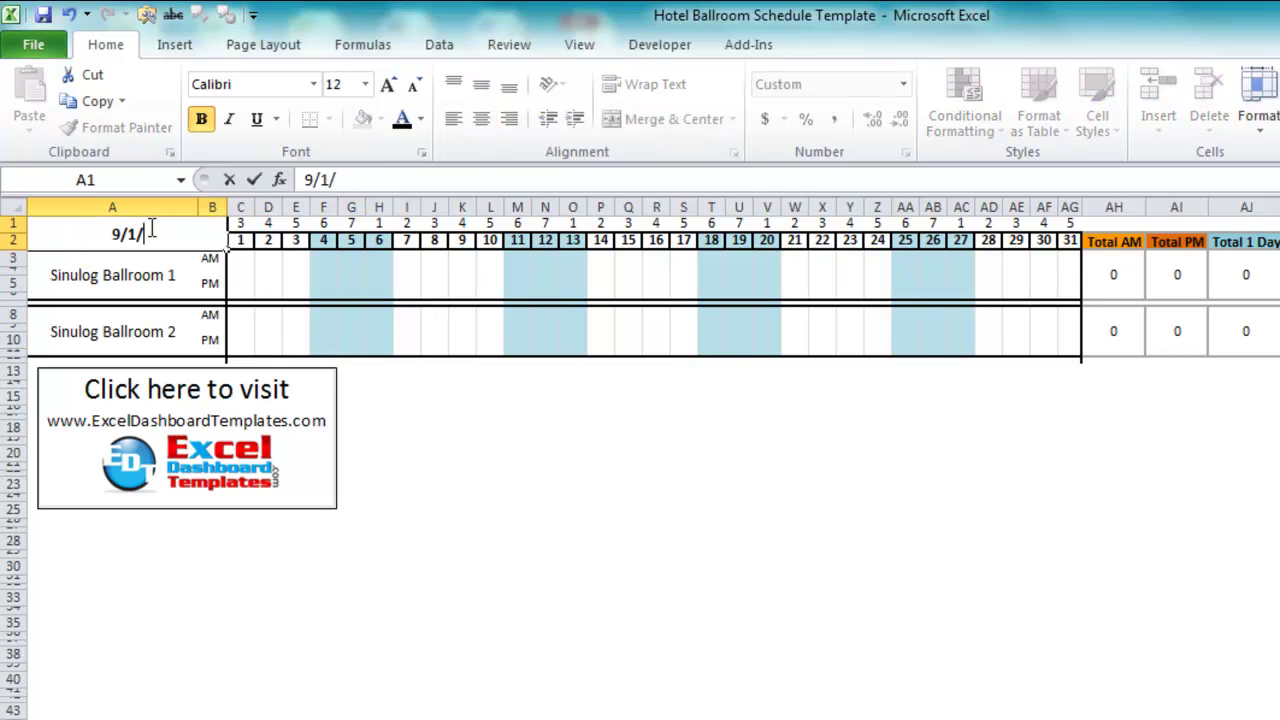
pyautogui.press('BackSpace')
pyautogui.press('Escape')
pyautogui.write('11/1')
pyautogui.press('Return')
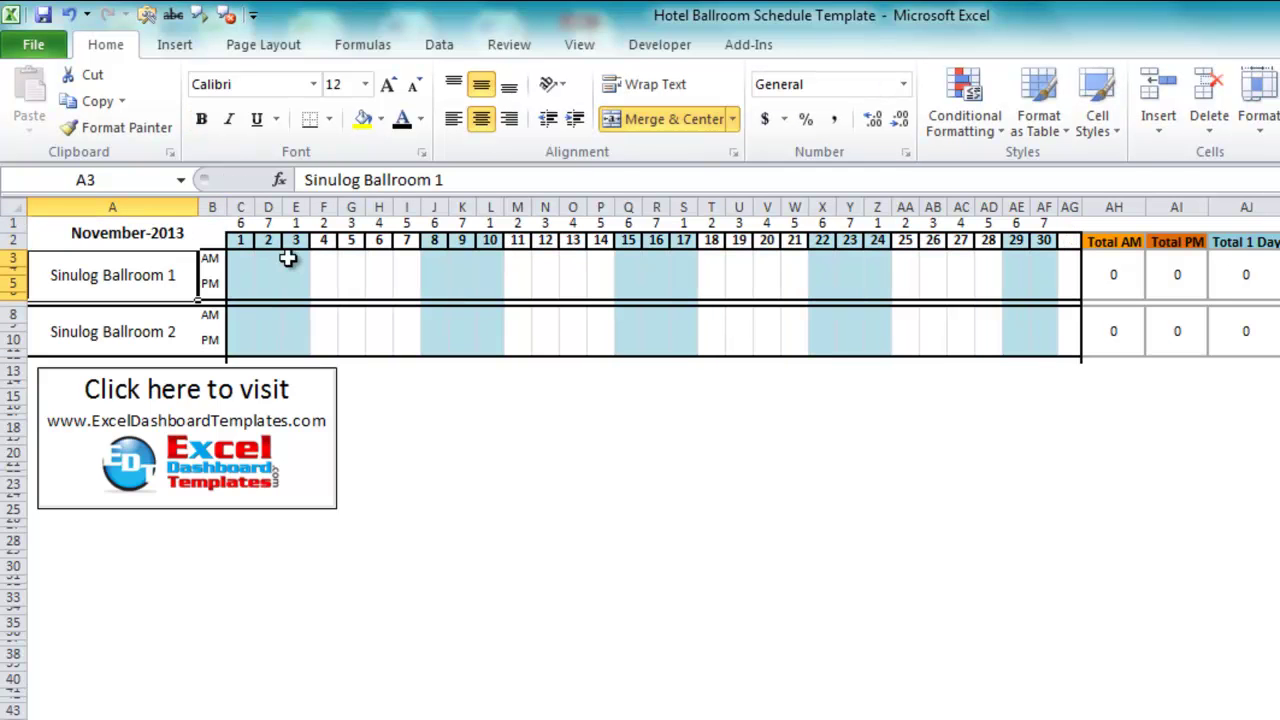
pyautogui.moveTo(262, 243); pyautogui.dragTo(299, 338)
pyautogui.click(263, 316)
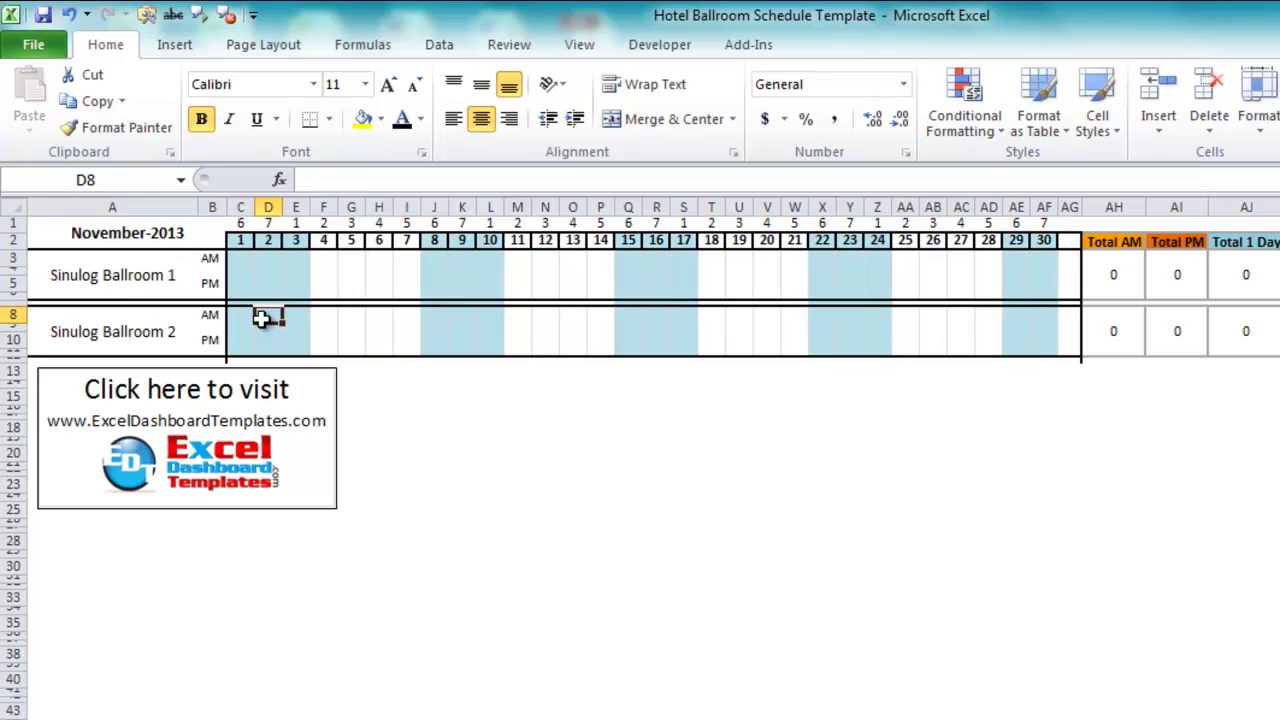
# Set the schedule month in A1 to 10/1/13
pyautogui.click(122, 232)
pyautogui.write('1')
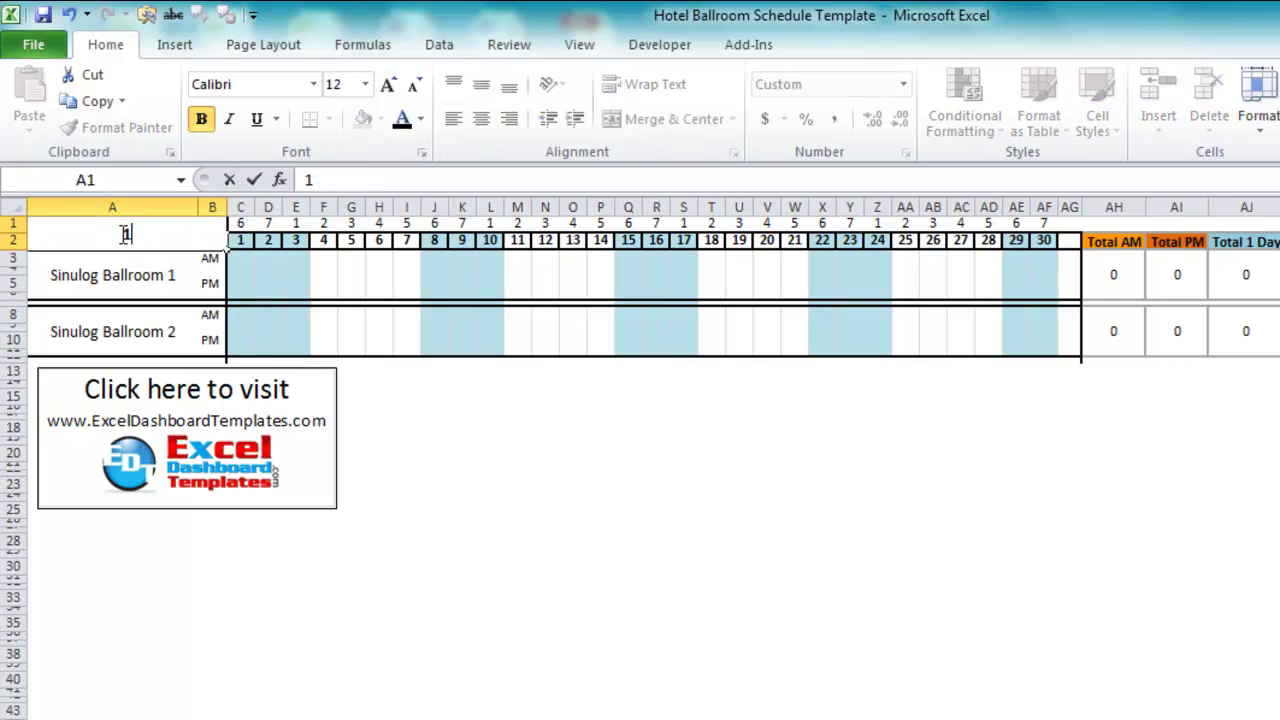
pyautogui.write('0/3/')
pyautogui.write('13')
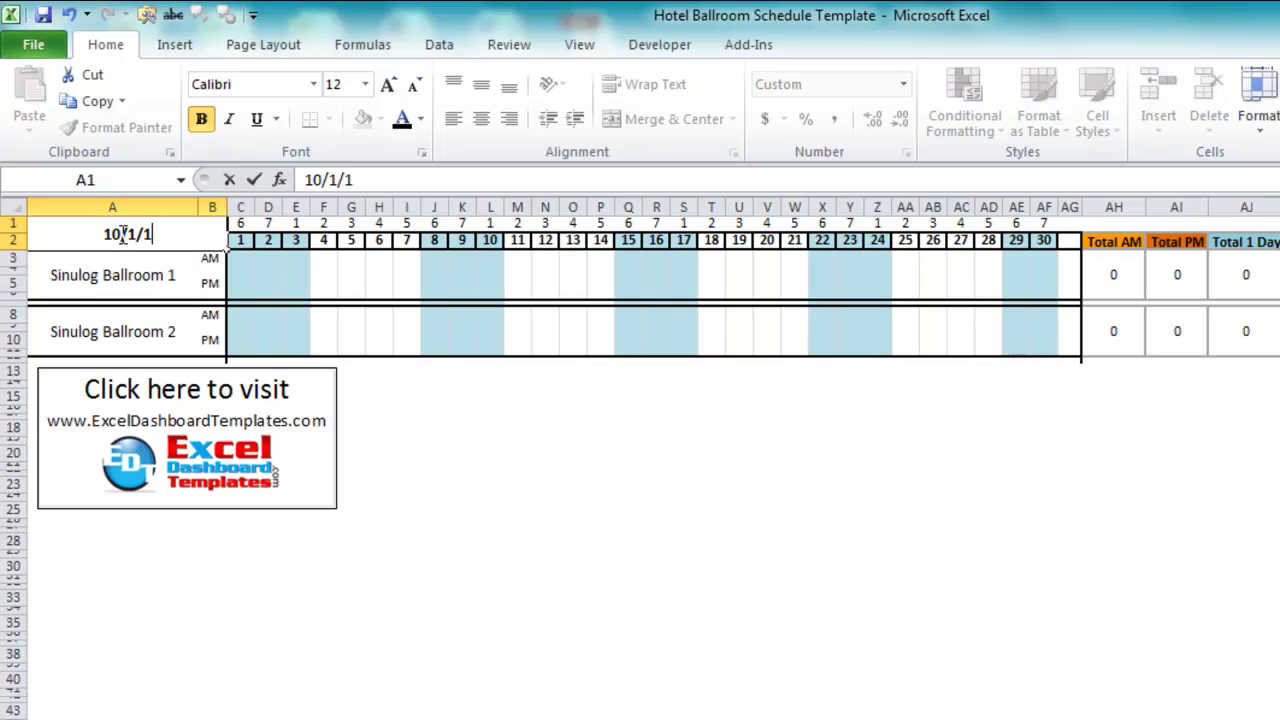
pyautogui.press('Return')
# Hide the weekday numbers in C1:AG1 by setting their font color to white
pyautogui.moveTo(236, 222); pyautogui.dragTo(1070, 205)
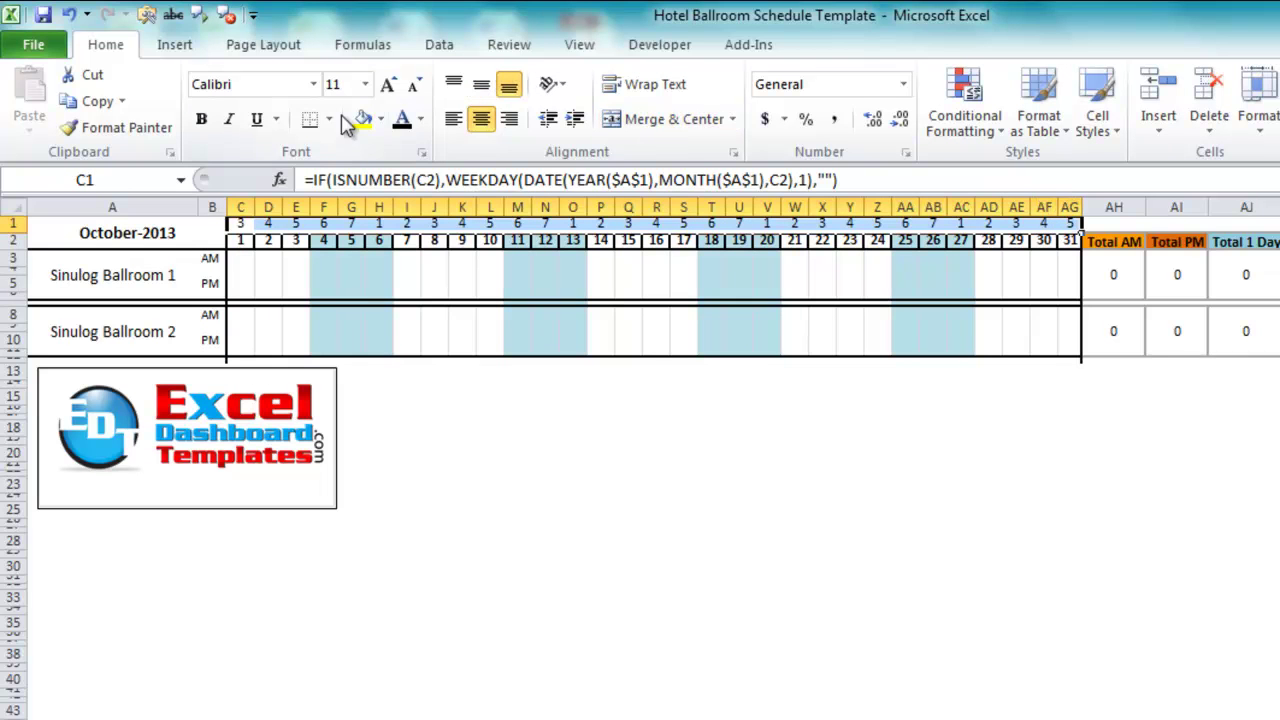
pyautogui.click(422, 120)
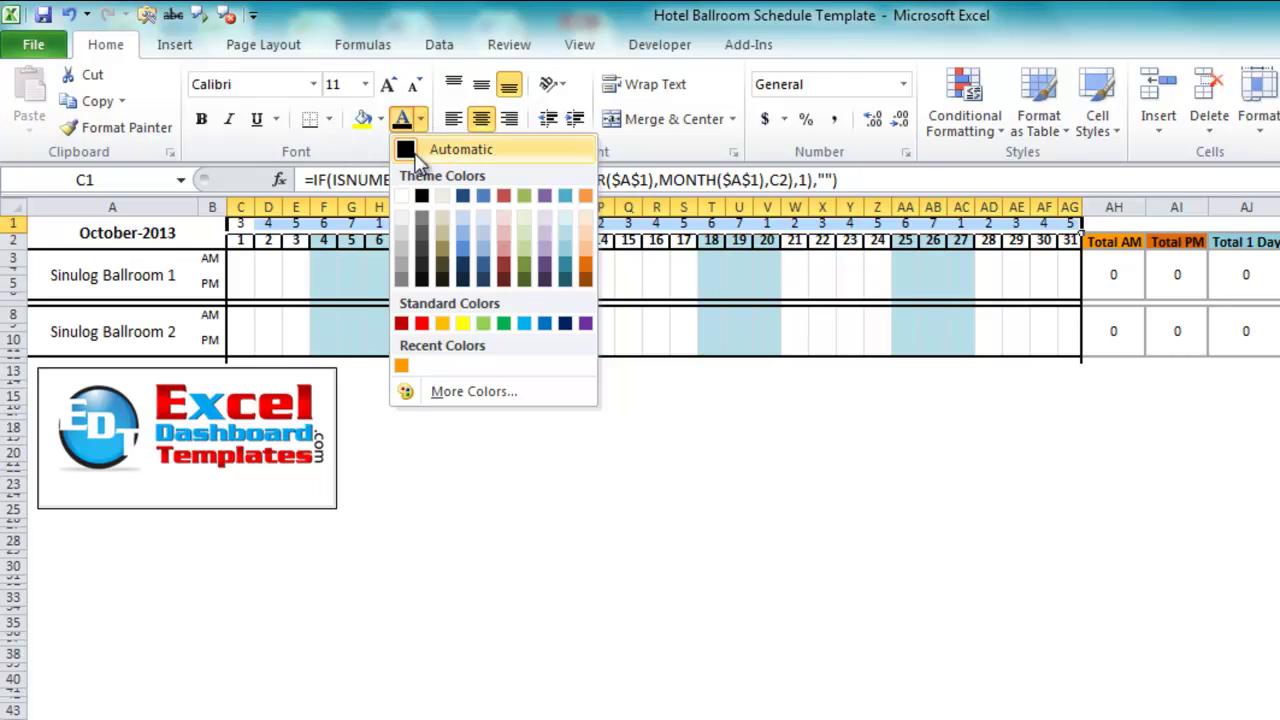
pyautogui.click(407, 196)
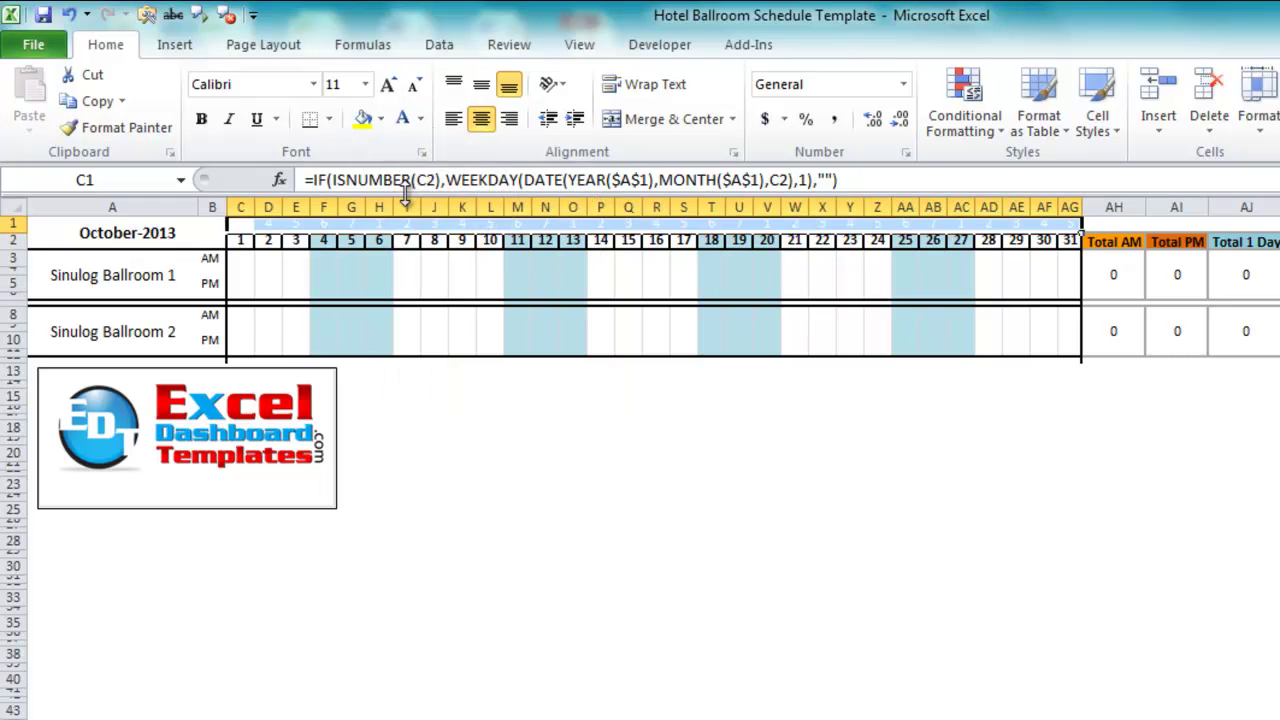
pyautogui.click(371, 266)
pyautogui.click(305, 222)
pyautogui.moveTo(305, 222); pyautogui.dragTo(516, 210)
pyautogui.click(407, 283)
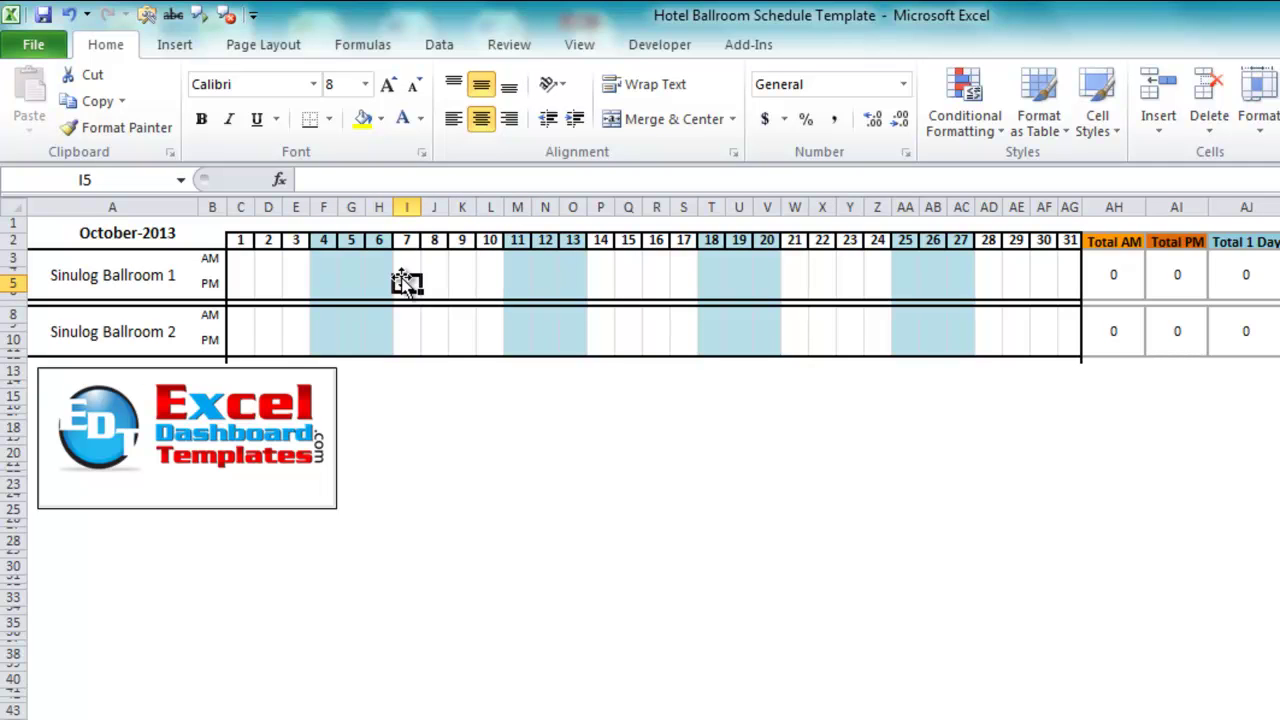
# Enter test bookings for Sinulog Ballroom 1 on day 1: a in the AM cell C3 and p in the PM cell C5
pyautogui.click(240, 258)
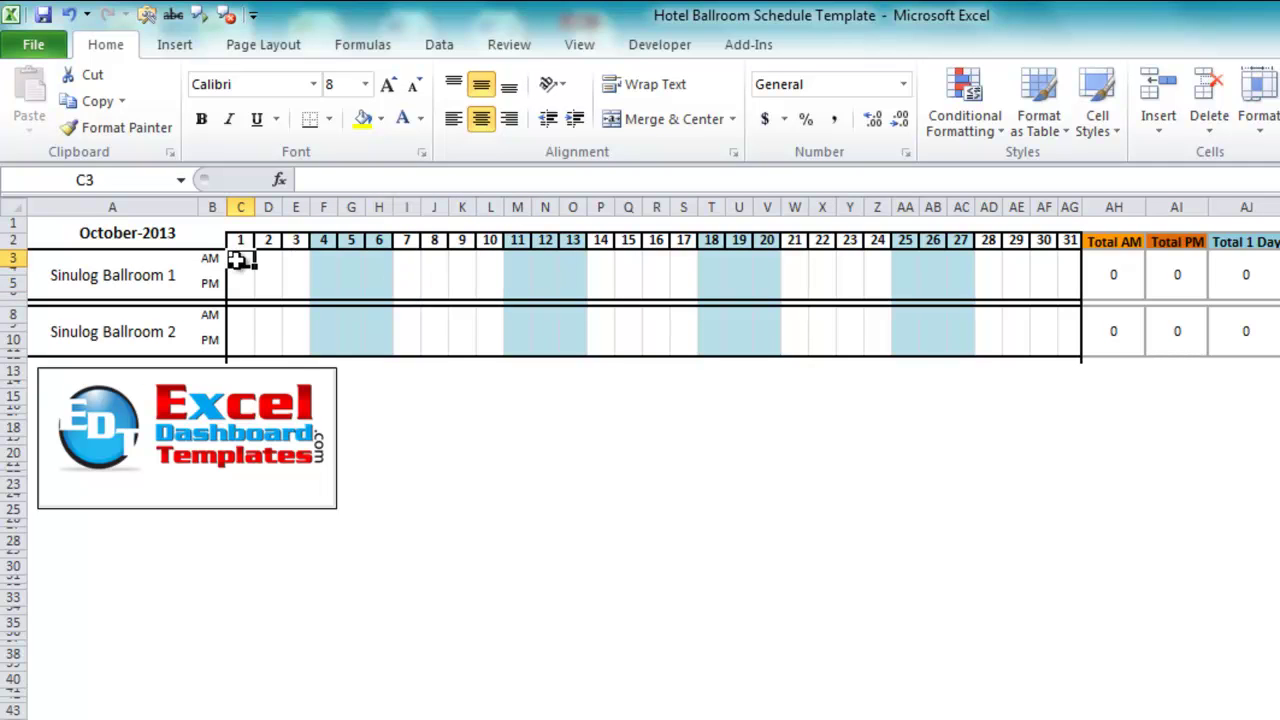
pyautogui.write('a')
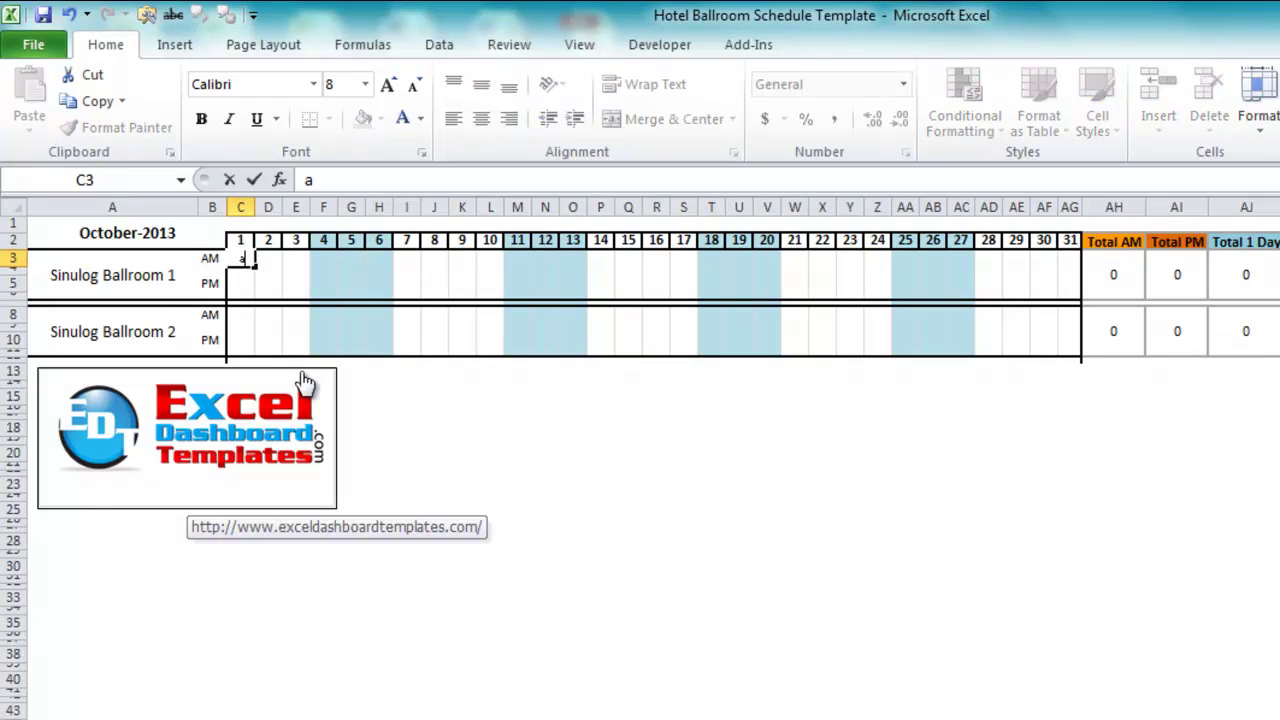
pyautogui.press('Return')
pyautogui.press('Tab')
pyautogui.press('Return')
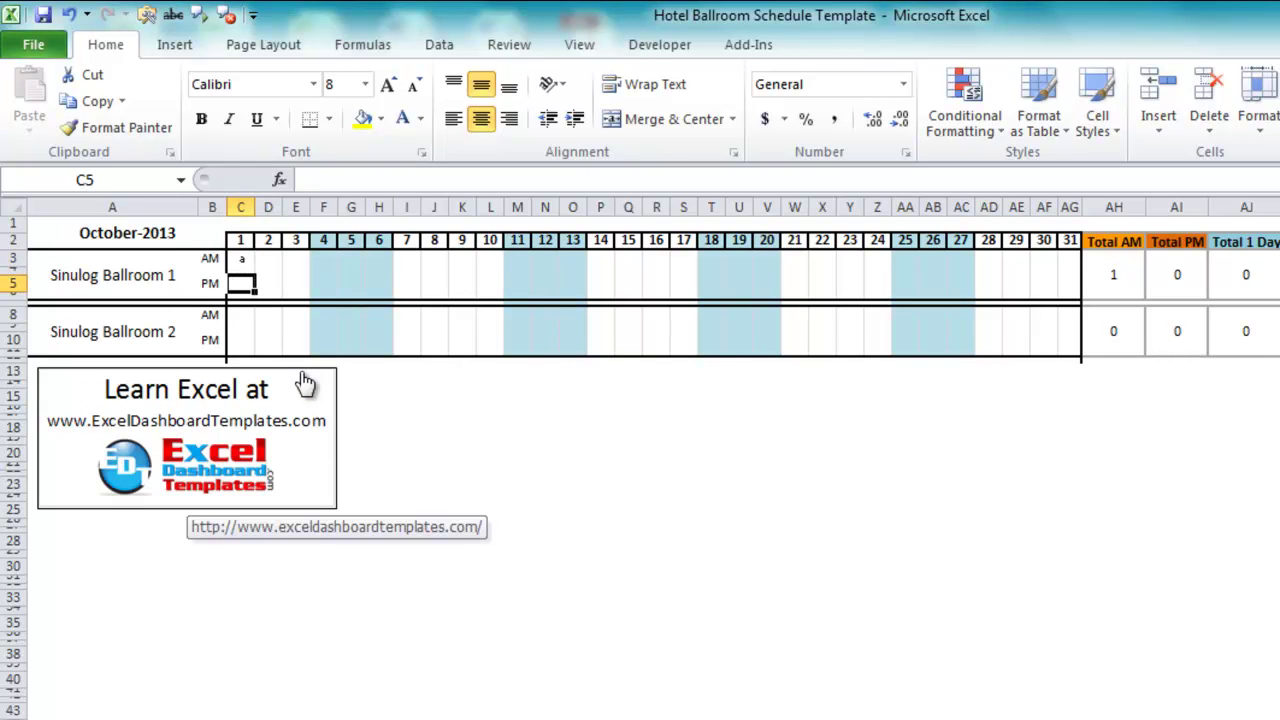
pyautogui.write('p')
pyautogui.press('Tab')
pyautogui.press('Up')
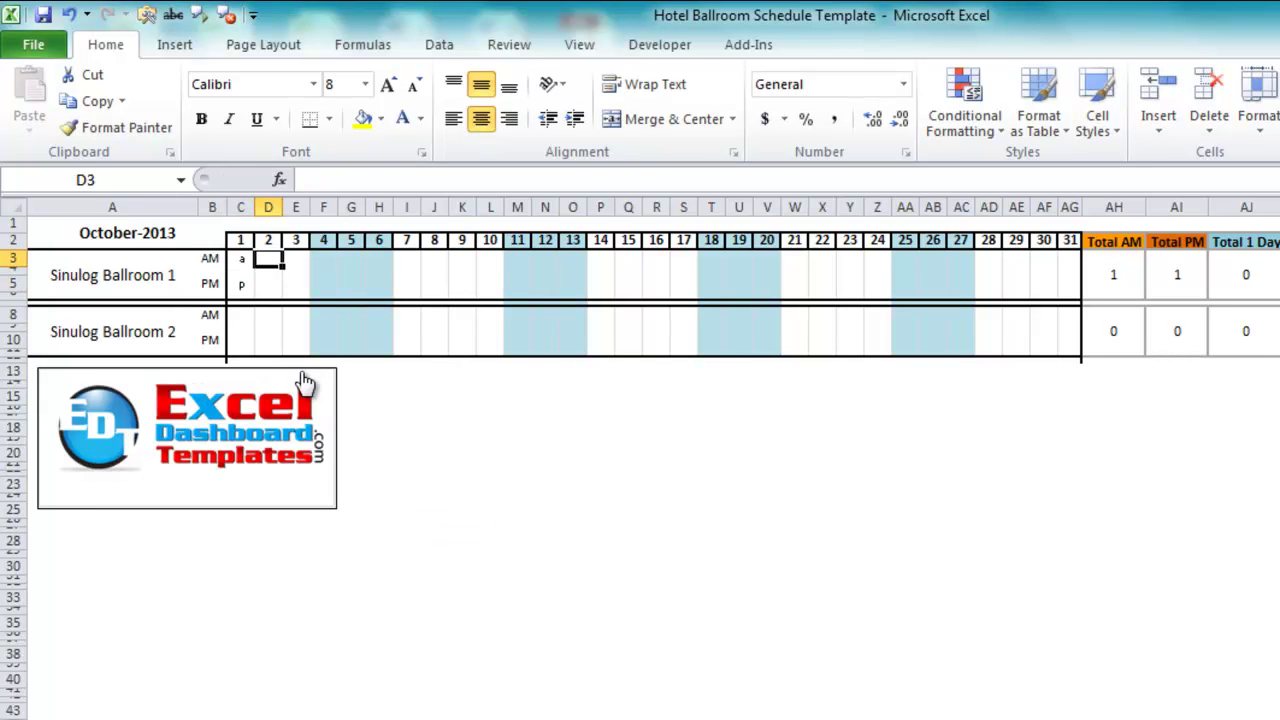
# Enter w in both the AM and PM cells of Sinulog Ballroom 1 on day 2, D3 and D5
pyautogui.write('w')
pyautogui.press('Return')
pyautogui.press('Return')
pyautogui.write('w')
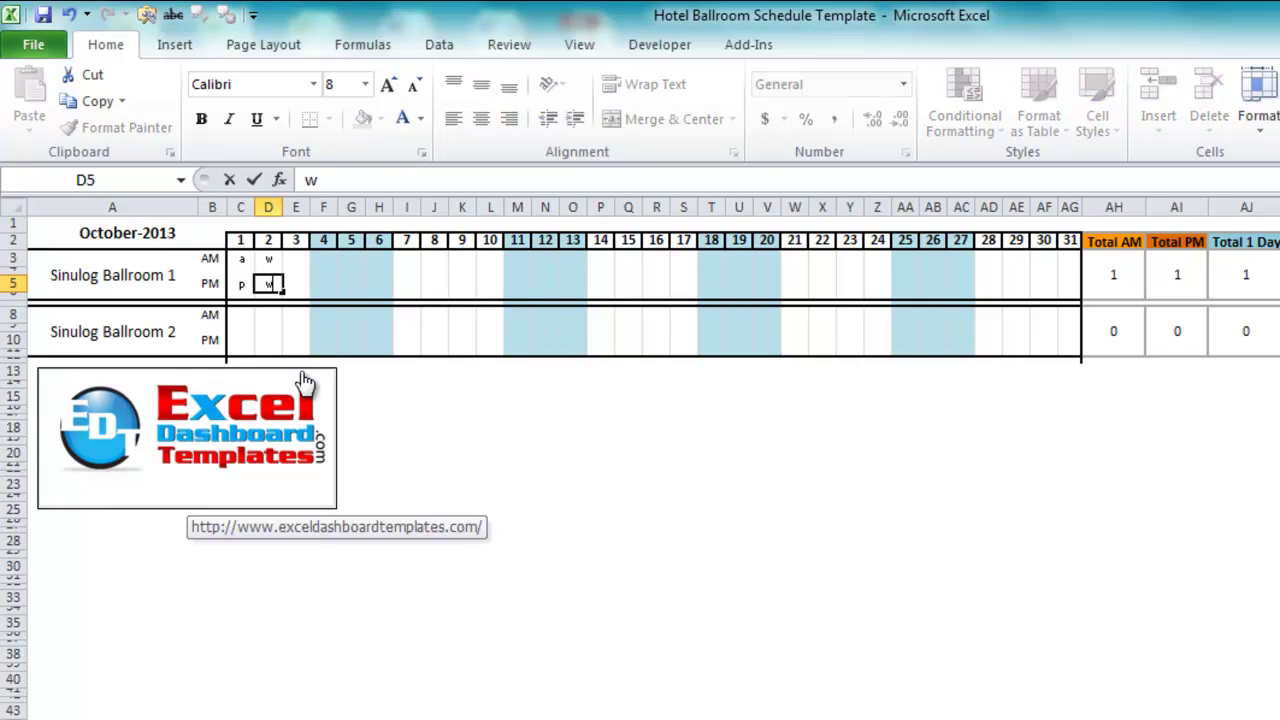
pyautogui.press('Tab')
pyautogui.press('Up')
pyautogui.press('Left')
pyautogui.press('Up')
pyautogui.press('Left')
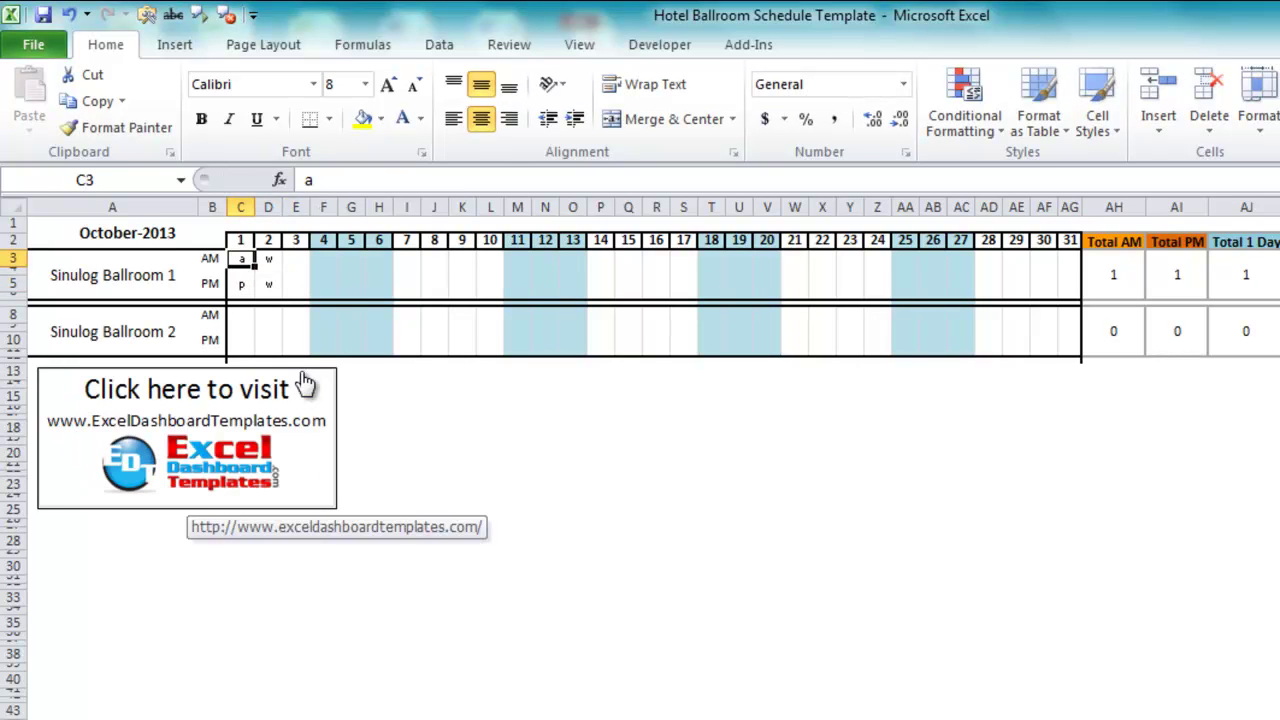
# Clear the test bookings for days 1 and 2 of Sinulog Ballroom 1 in C3:D5
pyautogui.press('Down')
pyautogui.press('Down')
pyautogui.press('Right')
pyautogui.press('Up')
pyautogui.press('Up')
pyautogui.press('Down')
pyautogui.press('Down')
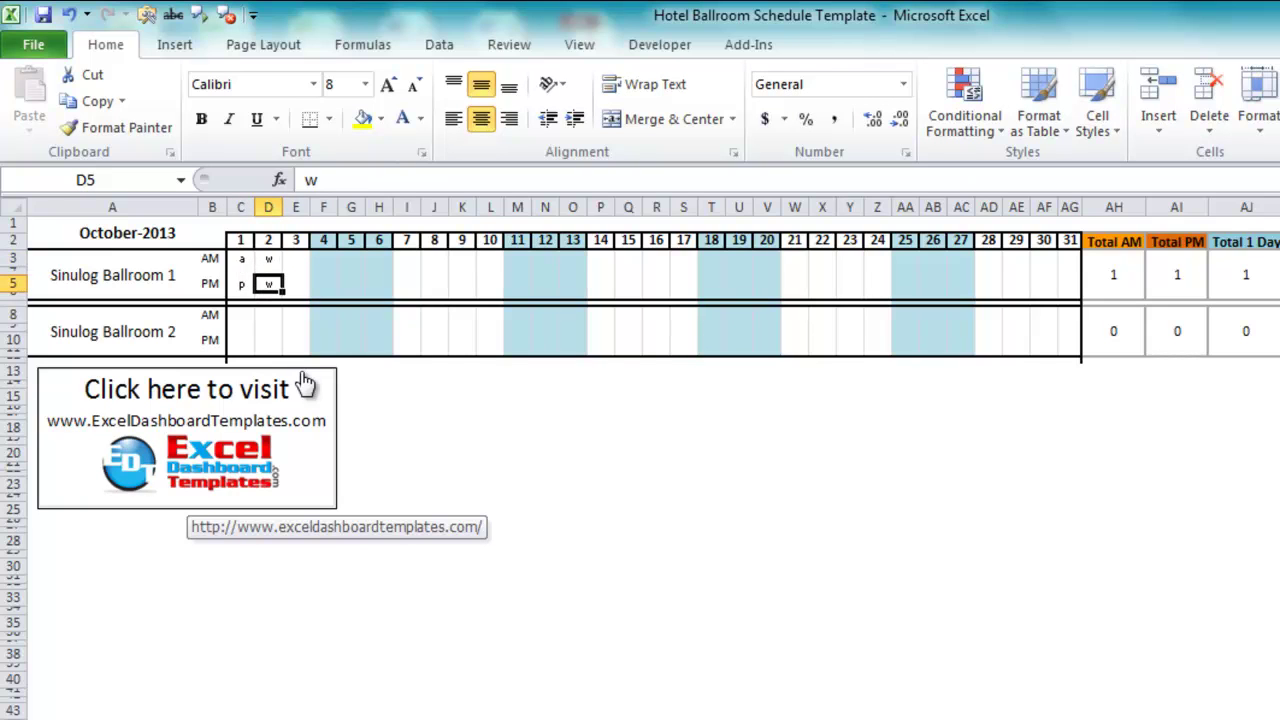
pyautogui.press('Up')
pyautogui.press('Up')
pyautogui.press('Left')
pyautogui.hotkey('shift', 'Right')
pyautogui.hotkey('shift', 'Down')
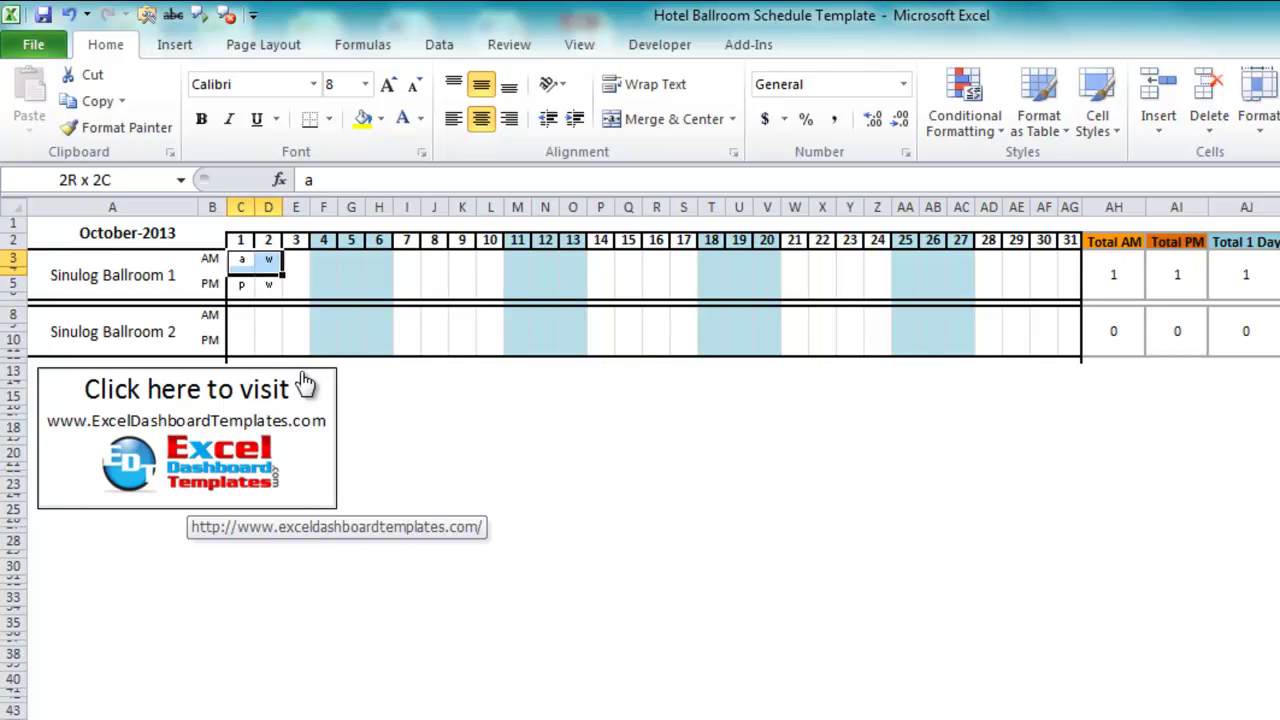
pyautogui.press('Delete')
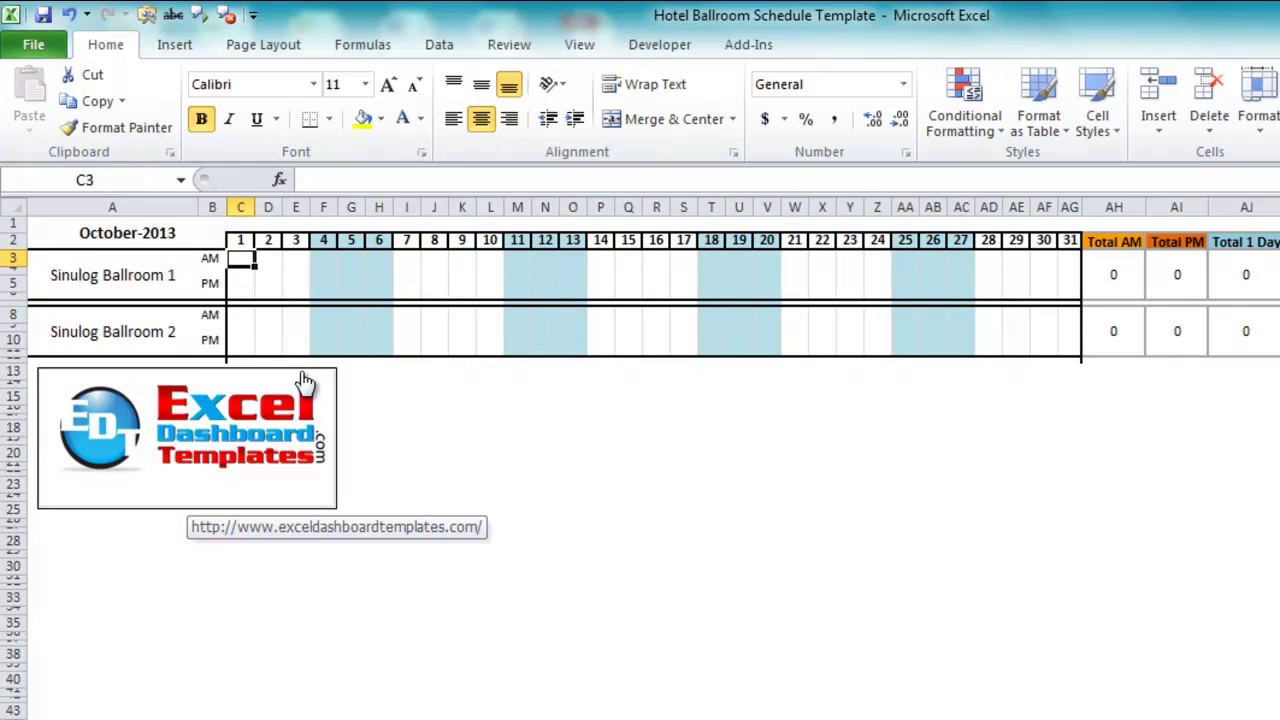
# Start a formula-based conditional formatting rule for the booking grid C3:AG11 of both ballrooms
pyautogui.hotkey('shift', 'Right')
pyautogui.hotkey('shift', 'Right')
pyautogui.hotkey('shift', 'Right')
pyautogui.hotkey('shift', 'Right')
pyautogui.hotkey('shift', 'Right')
pyautogui.hotkey('shift', 'Right')
pyautogui.hotkey('shift', 'Down')
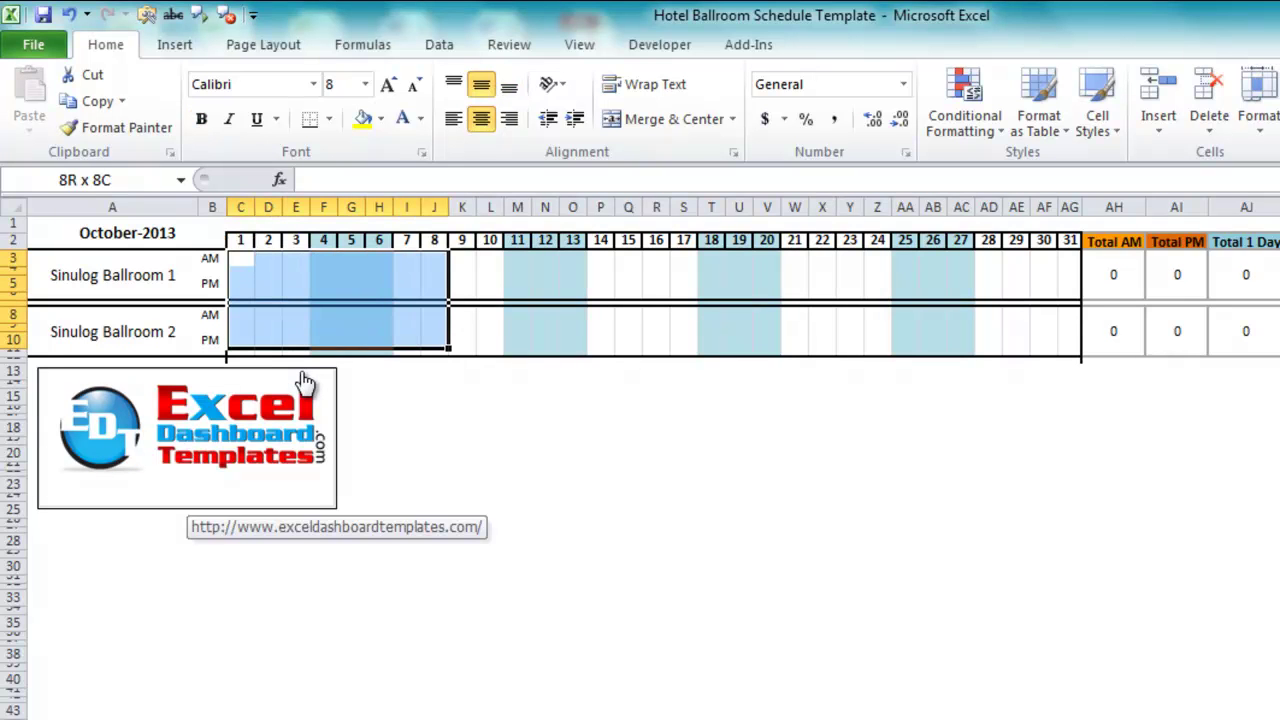
pyautogui.hotkey('shift', 'Down')
pyautogui.hotkey('shift', 'Right')
pyautogui.hotkey('shift', 'Right')
pyautogui.hotkey('shift', 'Right')
pyautogui.hotkey('shift', 'Right')
pyautogui.hotkey('shift', 'Right')
pyautogui.hotkey('shift', 'Right')
pyautogui.hotkey('shift', 'Right')
pyautogui.hotkey('shift', 'Right')
pyautogui.hotkey('shift', 'Right')
pyautogui.hotkey('shift', 'Right')
pyautogui.hotkey('shift', 'Right')
pyautogui.hotkey('shift', 'Right')
pyautogui.hotkey('shift', 'Right')
pyautogui.hotkey('shift', 'Right')
pyautogui.hotkey('shift', 'Right')
pyautogui.hotkey('shift', 'Right')
pyautogui.hotkey('shift', 'Right')
pyautogui.hotkey('shift', 'Right')
pyautogui.hotkey('shift', 'Right')
pyautogui.hotkey('shift', 'Right')
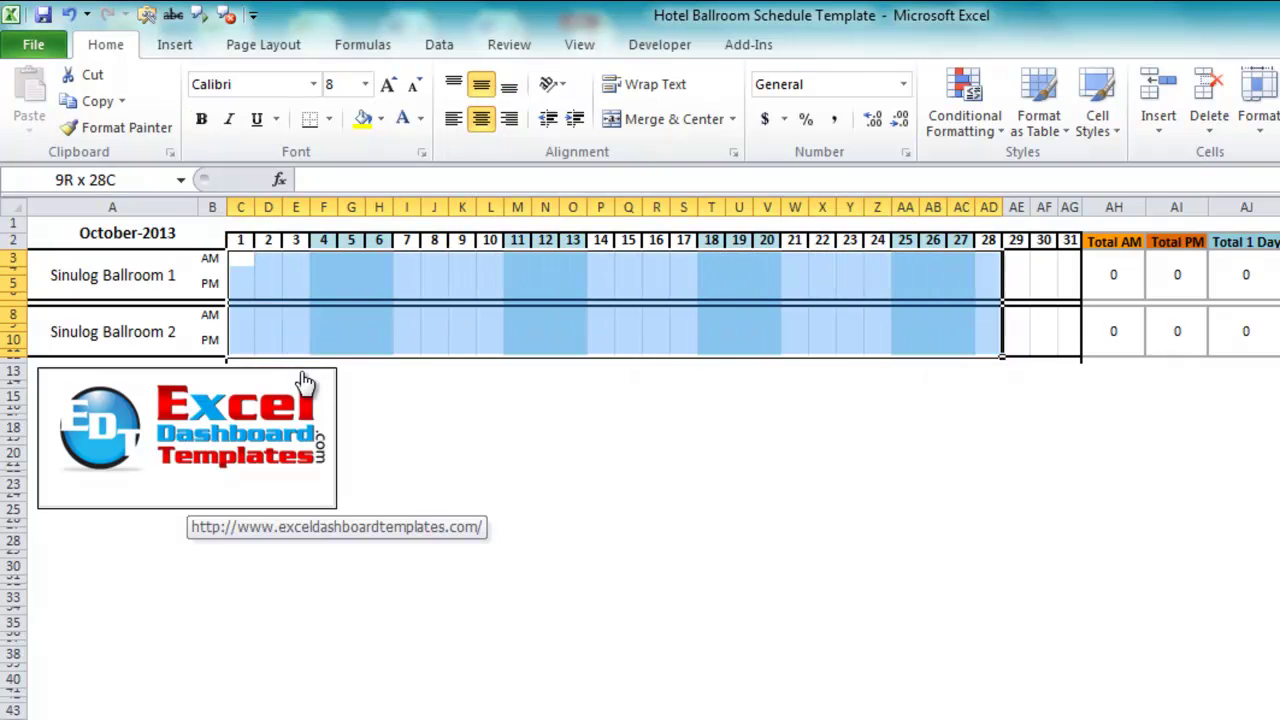
pyautogui.hotkey('shift', 'Right')
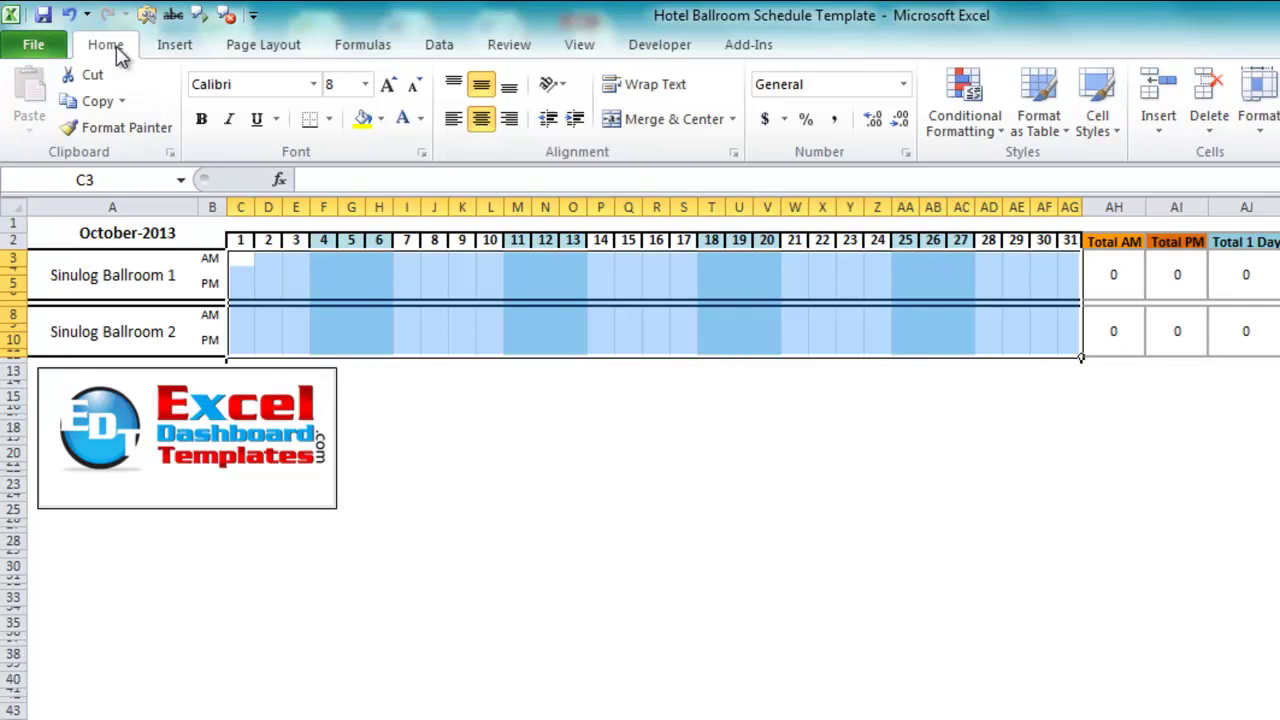
pyautogui.click(957, 124)
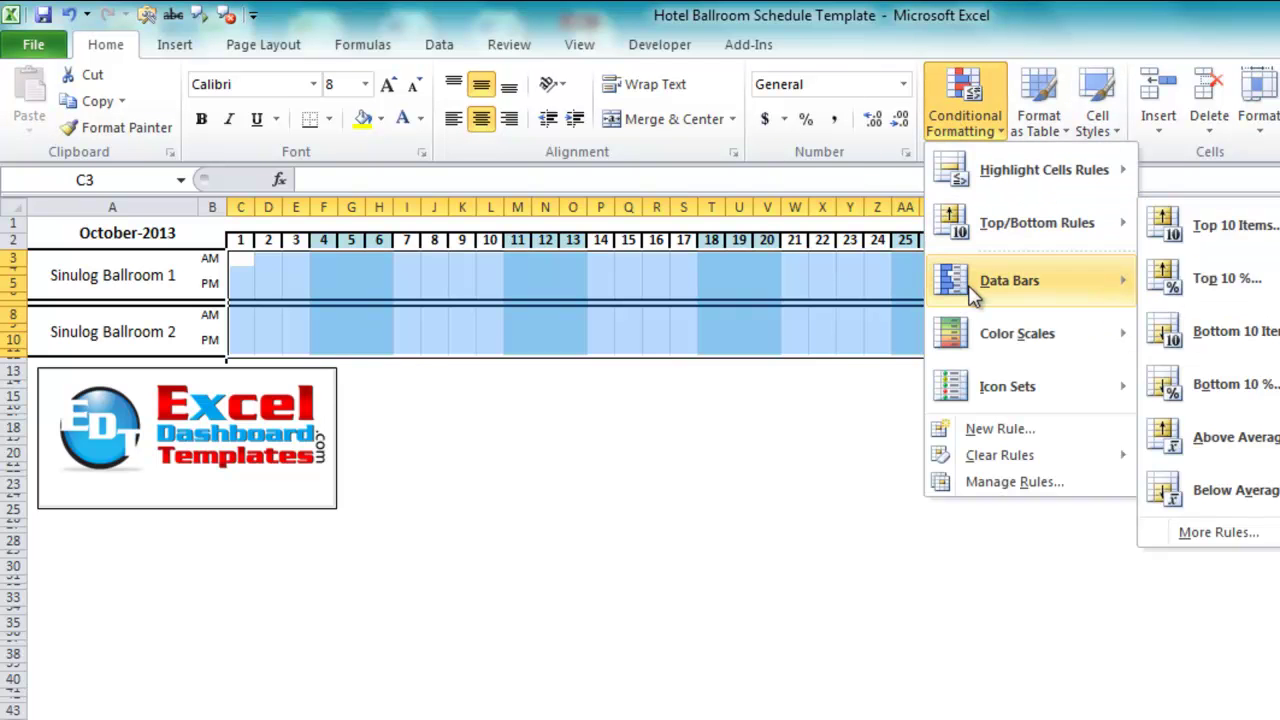
pyautogui.click(990, 428)
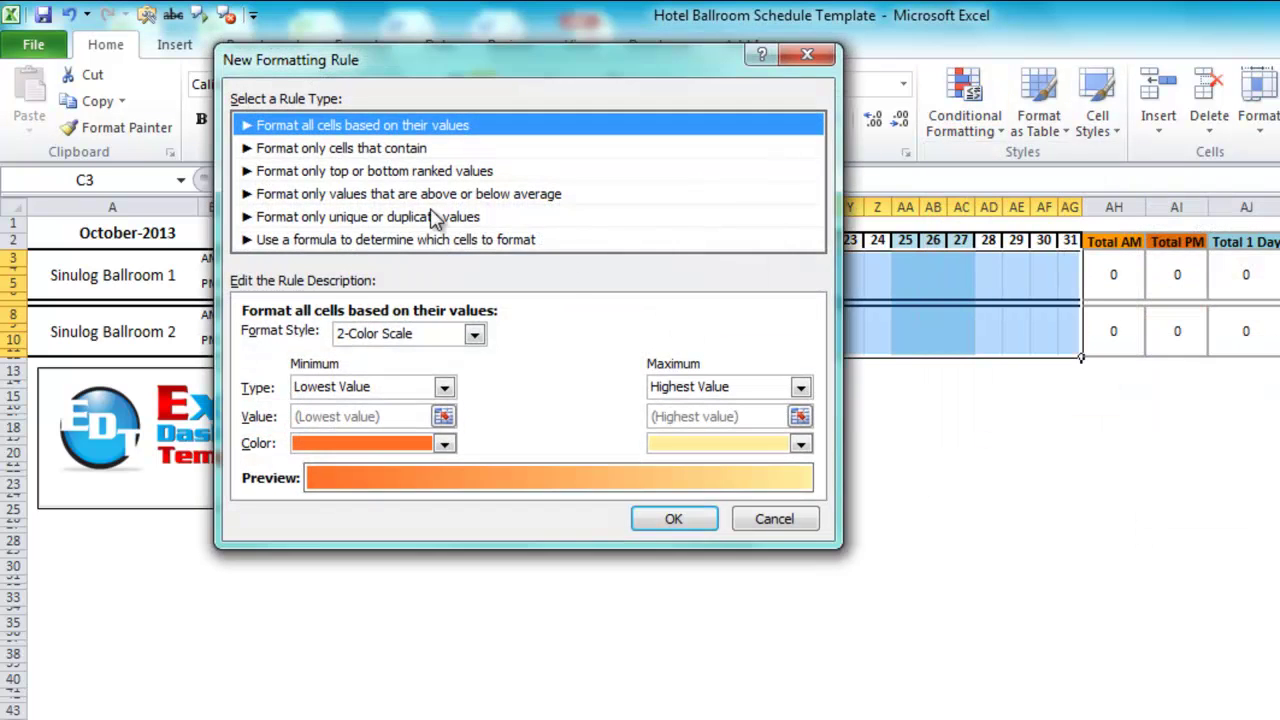
pyautogui.click(344, 242)
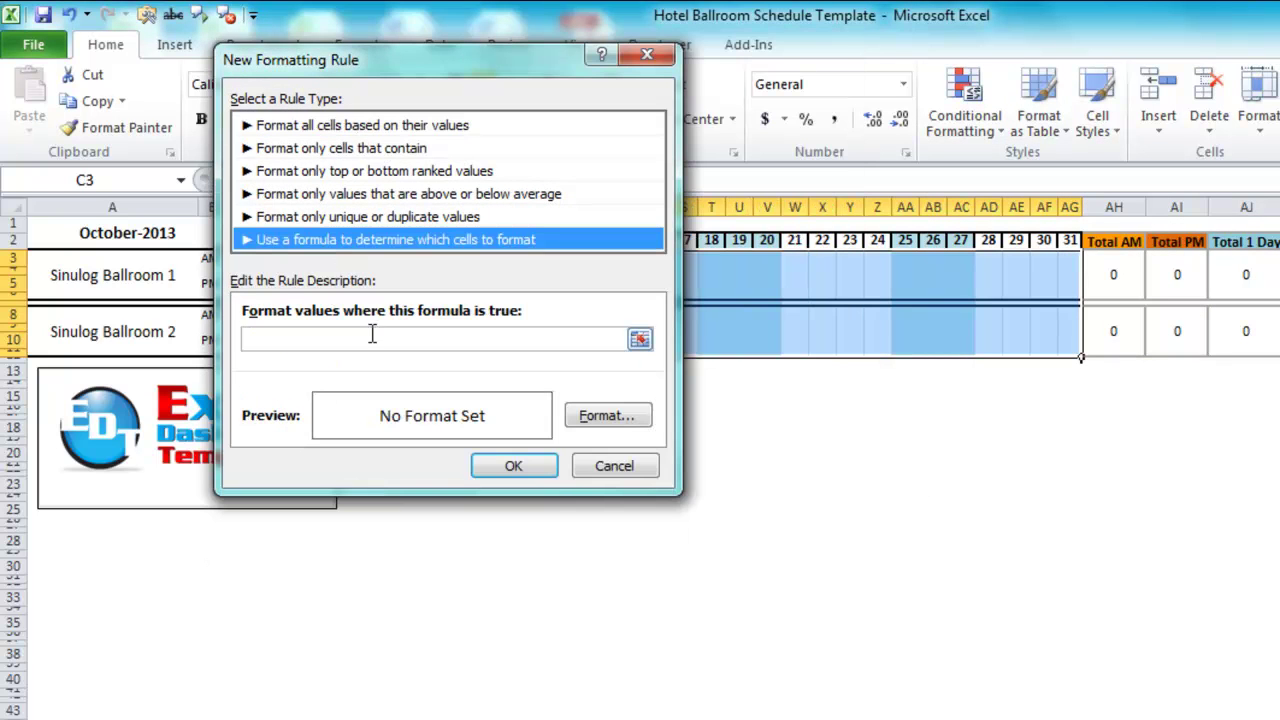
# Give the rule a yellow fill and yellow font, and apply it with the formula =countif(c3,"a*")
pyautogui.click(618, 424)
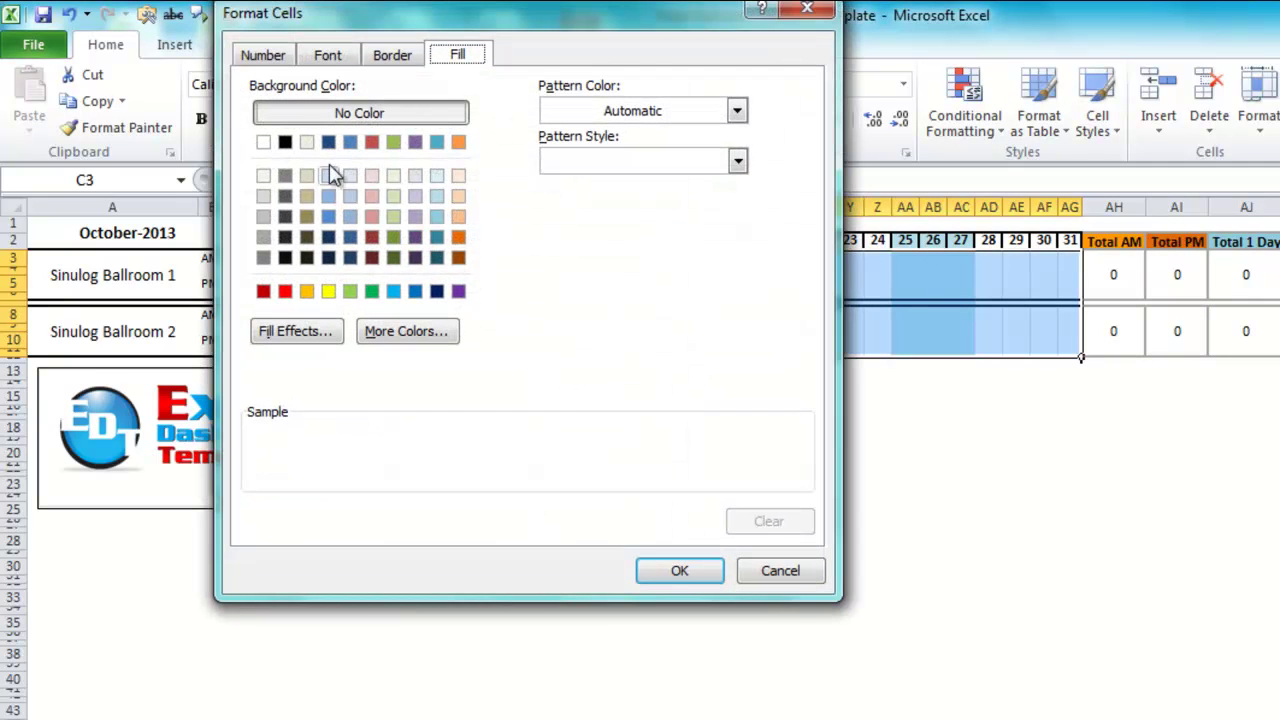
pyautogui.click(328, 291)
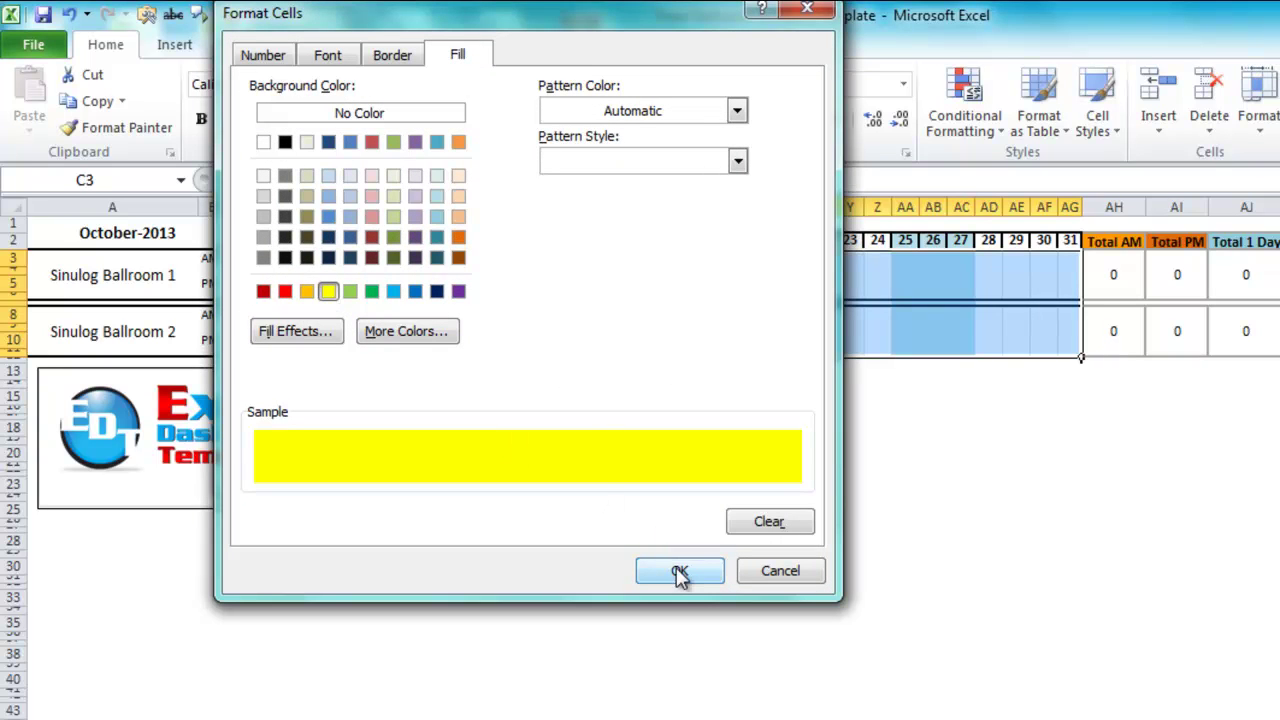
pyautogui.click(330, 57)
pyautogui.click(588, 258)
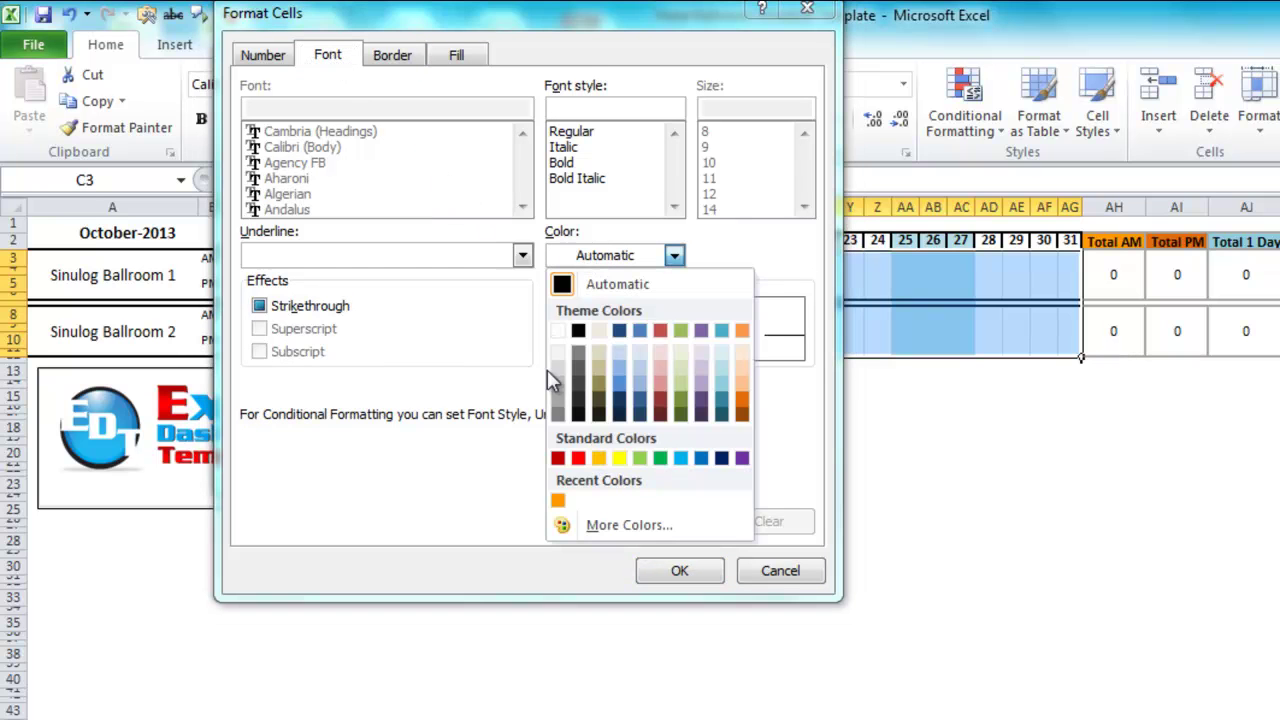
pyautogui.click(619, 459)
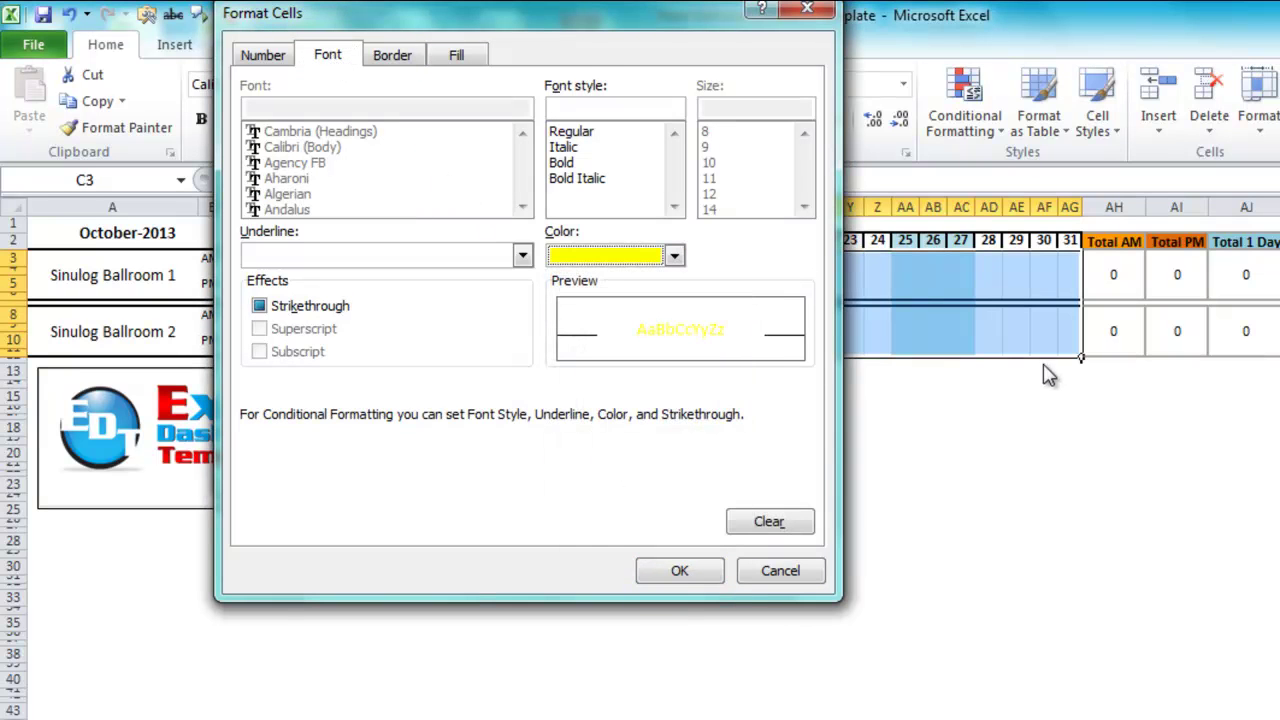
pyautogui.click(680, 572)
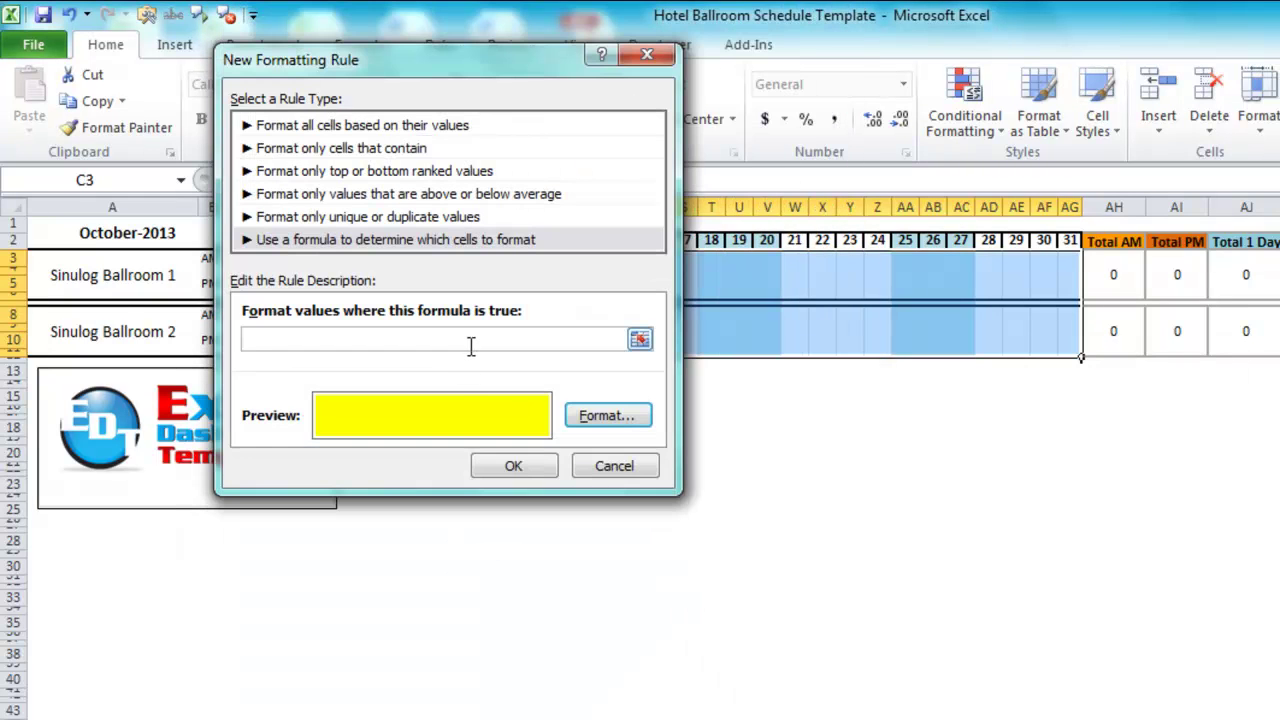
pyautogui.moveTo(444, 68); pyautogui.dragTo(570, 76)
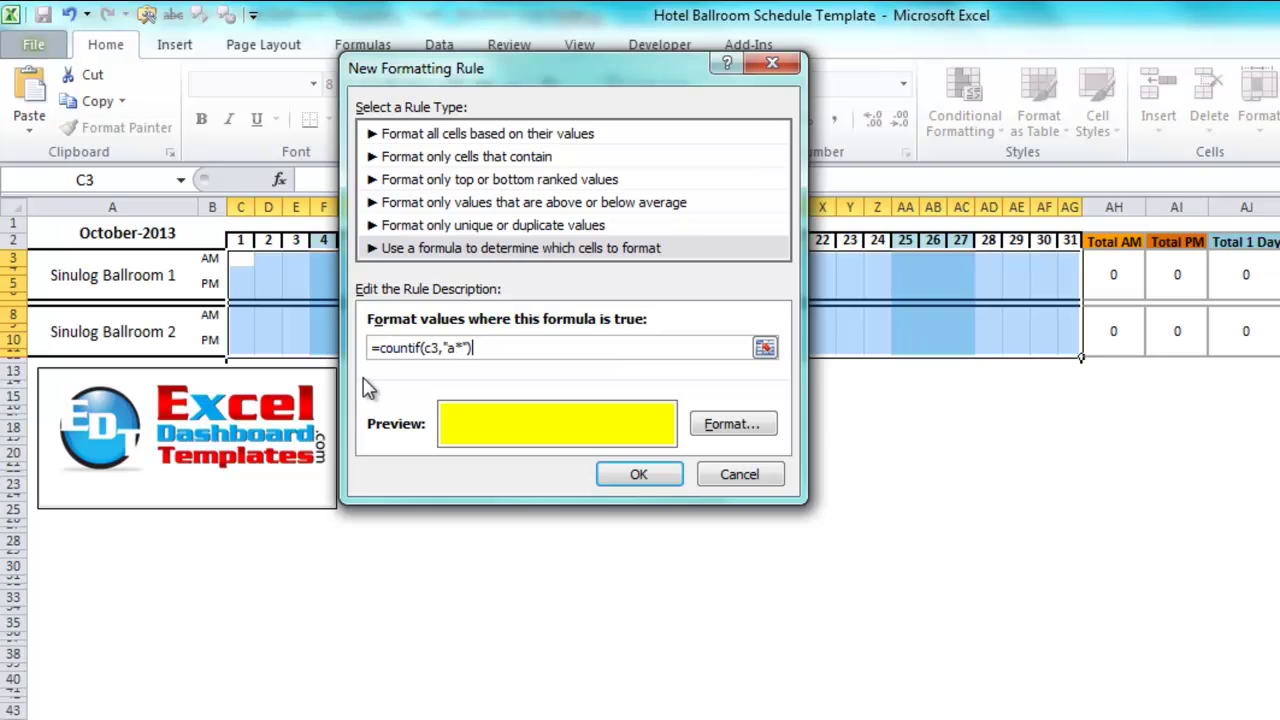
pyautogui.click(638, 474)
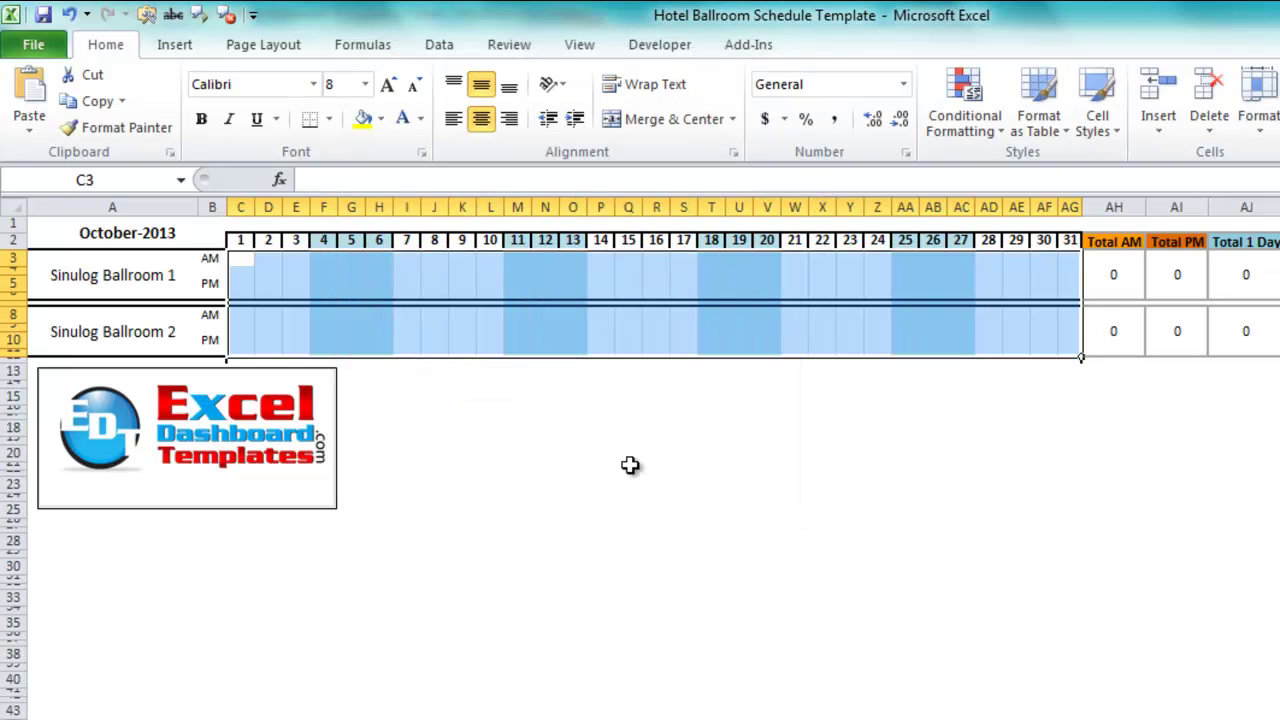
# Enter a in the AM cells of Sinulog Ballroom 1 for days 1 and 2, C3 and D3
pyautogui.click(630, 465)
pyautogui.click(251, 272)
pyautogui.press('Up')
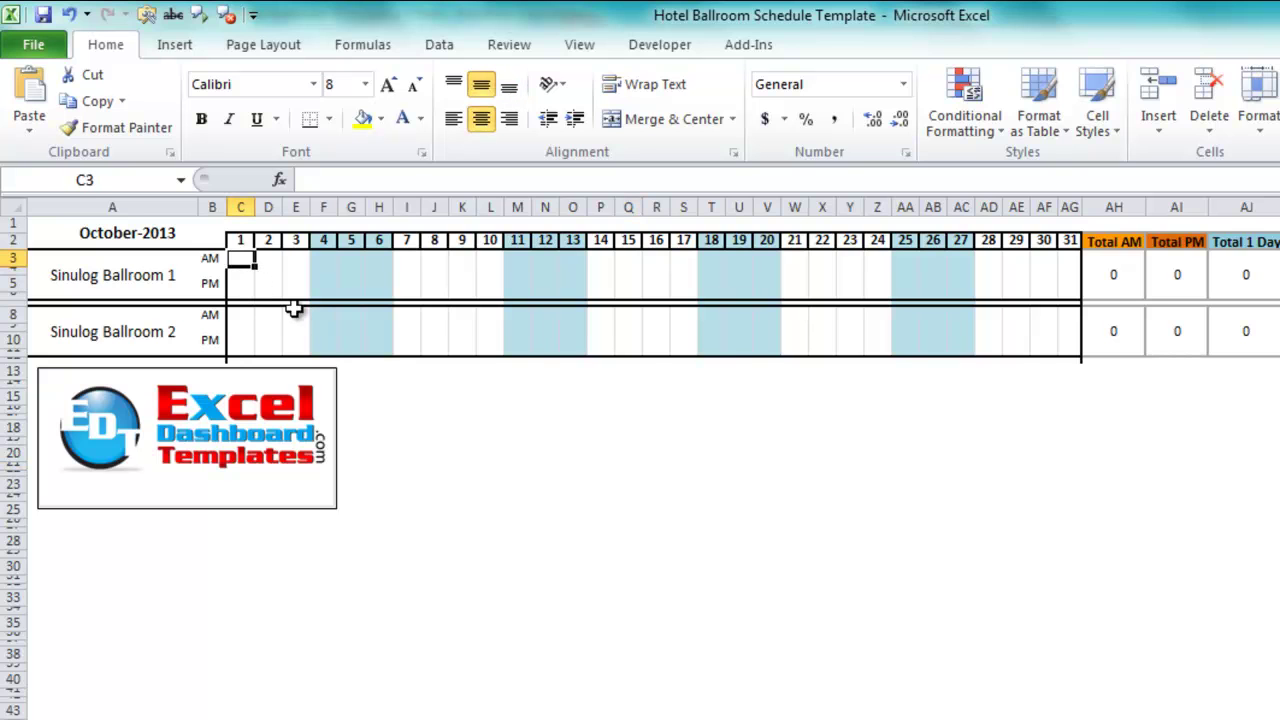
pyautogui.write('x')
pyautogui.press('Return')
pyautogui.press('Down')
pyautogui.press('Right')
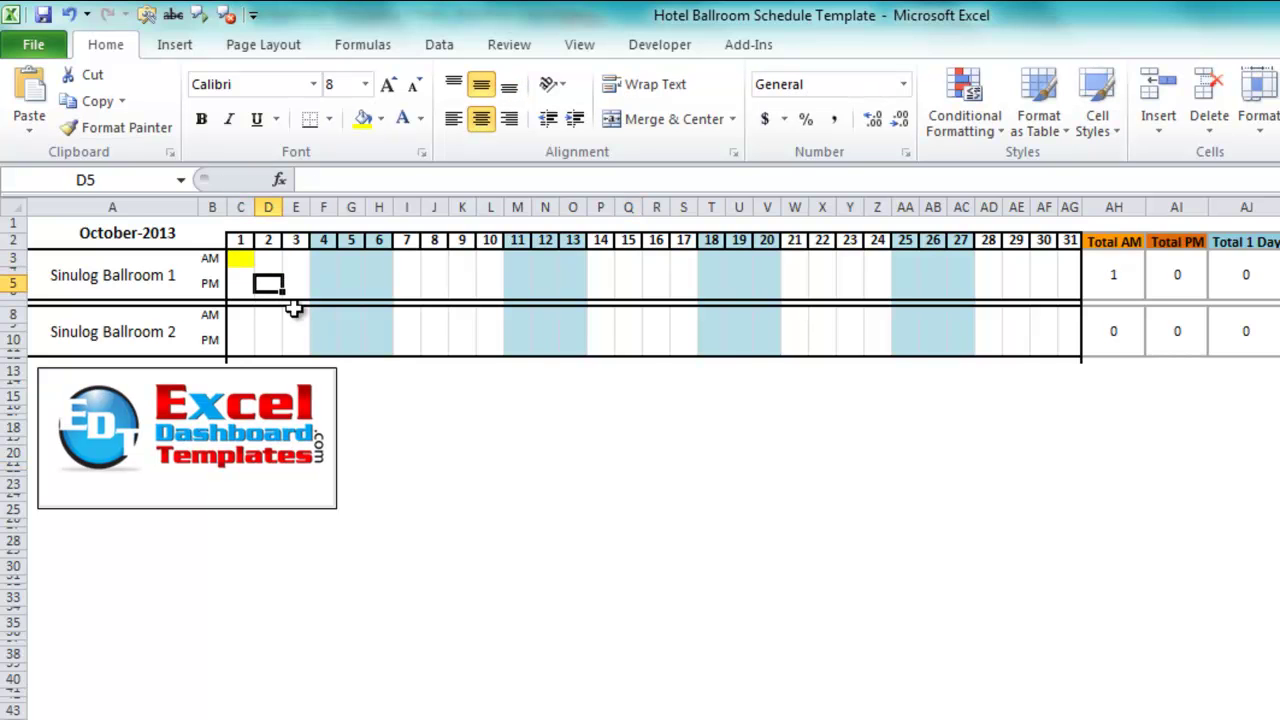
pyautogui.press('Up')
pyautogui.press('Up')
pyautogui.write('x')
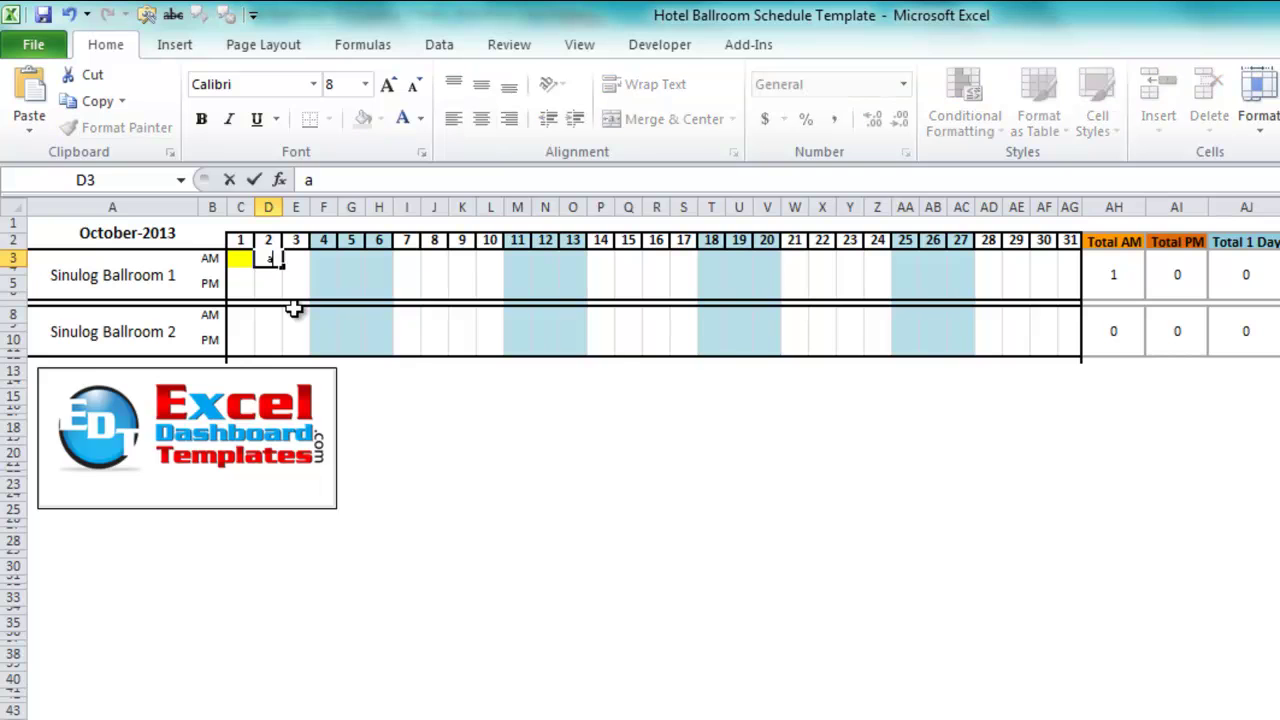
pyautogui.press('Return')
pyautogui.press('Right')
pyautogui.press('Up')
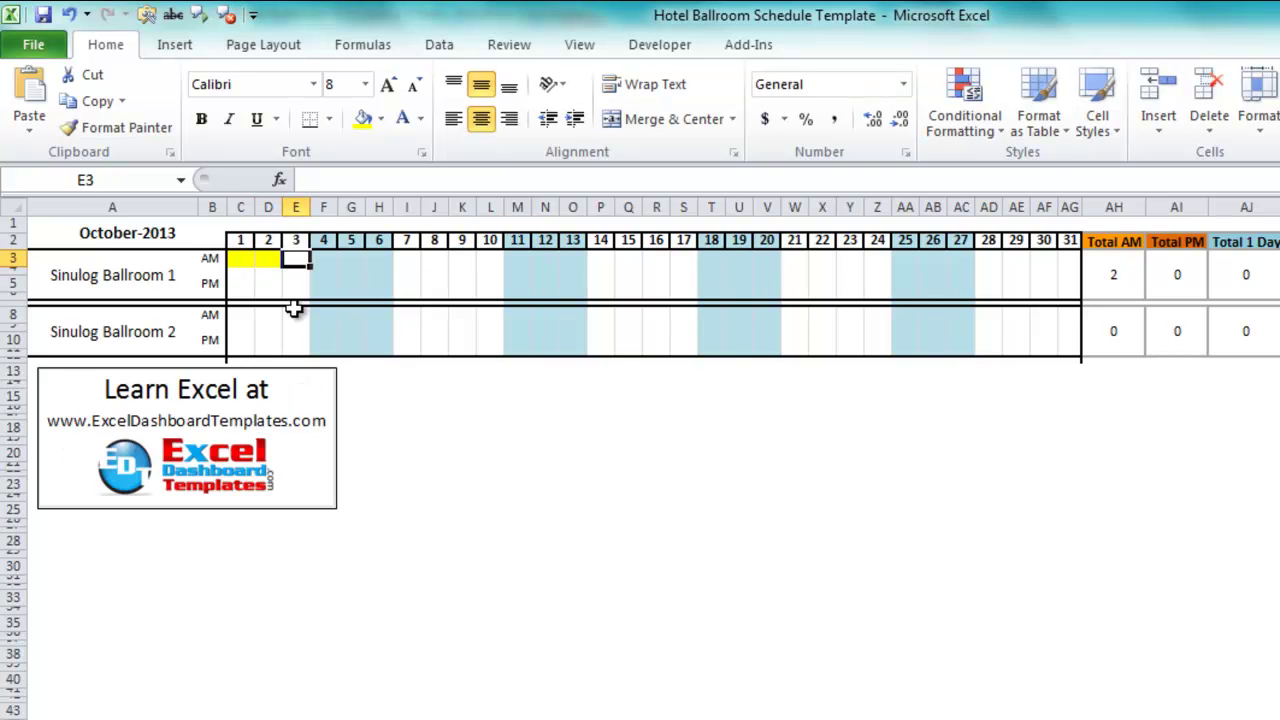
pyautogui.press('Left')
pyautogui.press('Left')
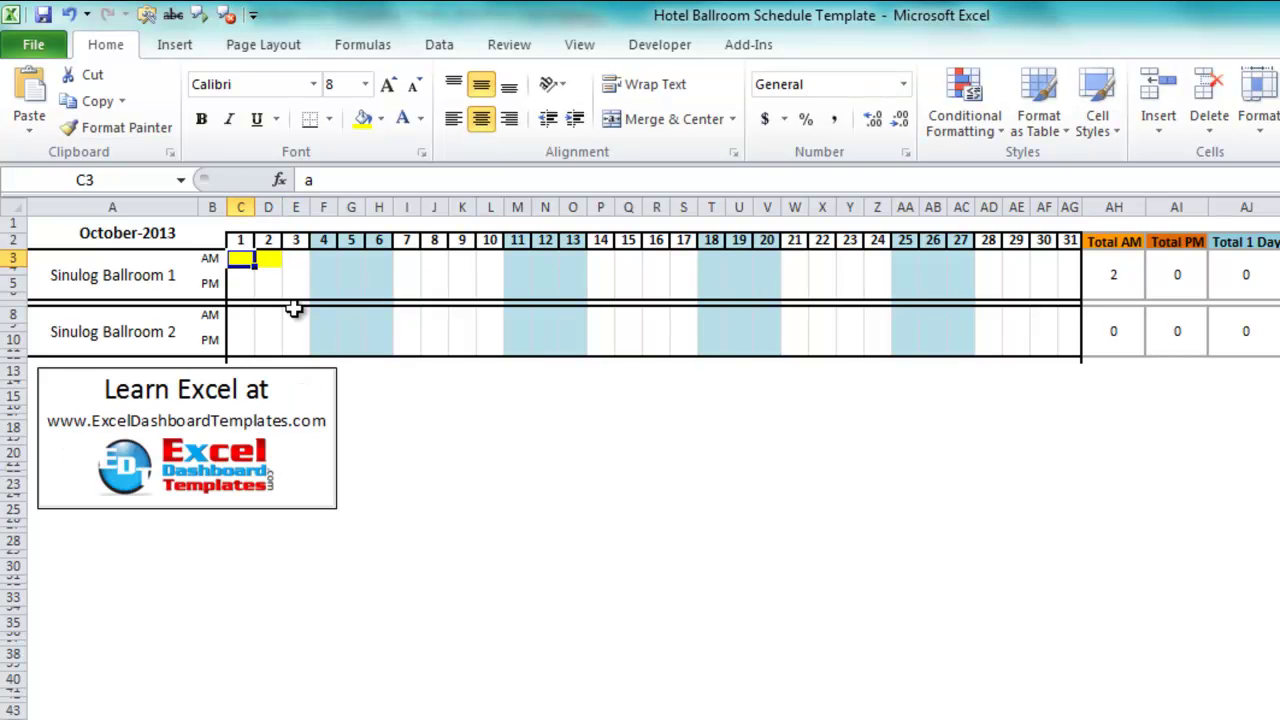
pyautogui.hotkey('shift', 'Right')
pyautogui.hotkey('shift', 'Right')
pyautogui.hotkey('shift', 'Right')
pyautogui.hotkey('shift', 'Down')
pyautogui.hotkey('shift', 'Down')
pyautogui.hotkey('shift', 'Down')
pyautogui.hotkey('shift', 'Down')
pyautogui.hotkey('shift', 'Down')
pyautogui.hotkey('shift', 'Up')
pyautogui.hotkey('shift', 'Up')
pyautogui.hotkey('shift', 'Up')
pyautogui.hotkey('shift', 'Up')
pyautogui.hotkey('shift', 'Up')
pyautogui.hotkey('shift', 'Left')
pyautogui.hotkey('shift', 'Left')
pyautogui.hotkey('shift', 'Left')
pyautogui.hotkey('shift', 'Right')
pyautogui.hotkey('shift', 'Right')
pyautogui.hotkey('shift', 'Left')
pyautogui.hotkey('shift', 'Left')
pyautogui.press('Down')
pyautogui.hotkey('shift', 'Up')
pyautogui.hotkey('shift', 'Right')
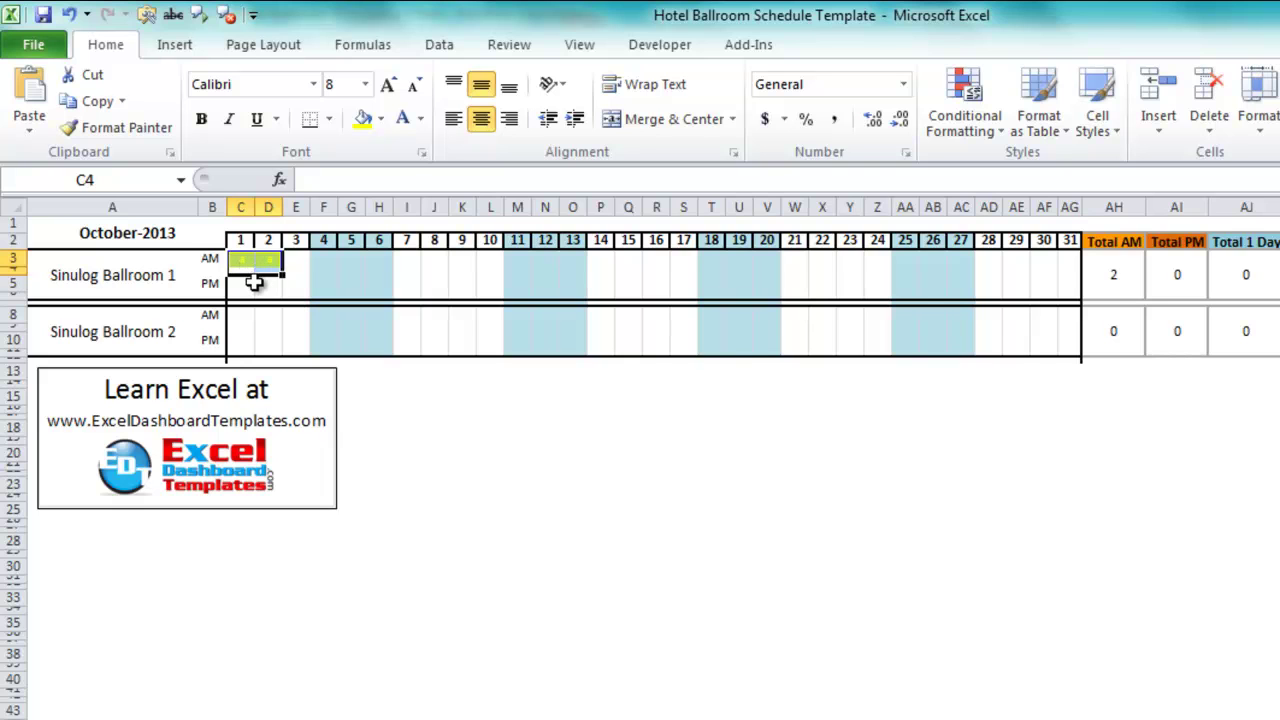
# Start another formula-based formatting rule for the booking grid C3:AG11 with the formula =COUNTIF(C3,"p*")
pyautogui.click(263, 283)
pyautogui.moveTo(240, 258); pyautogui.dragTo(1080, 349)
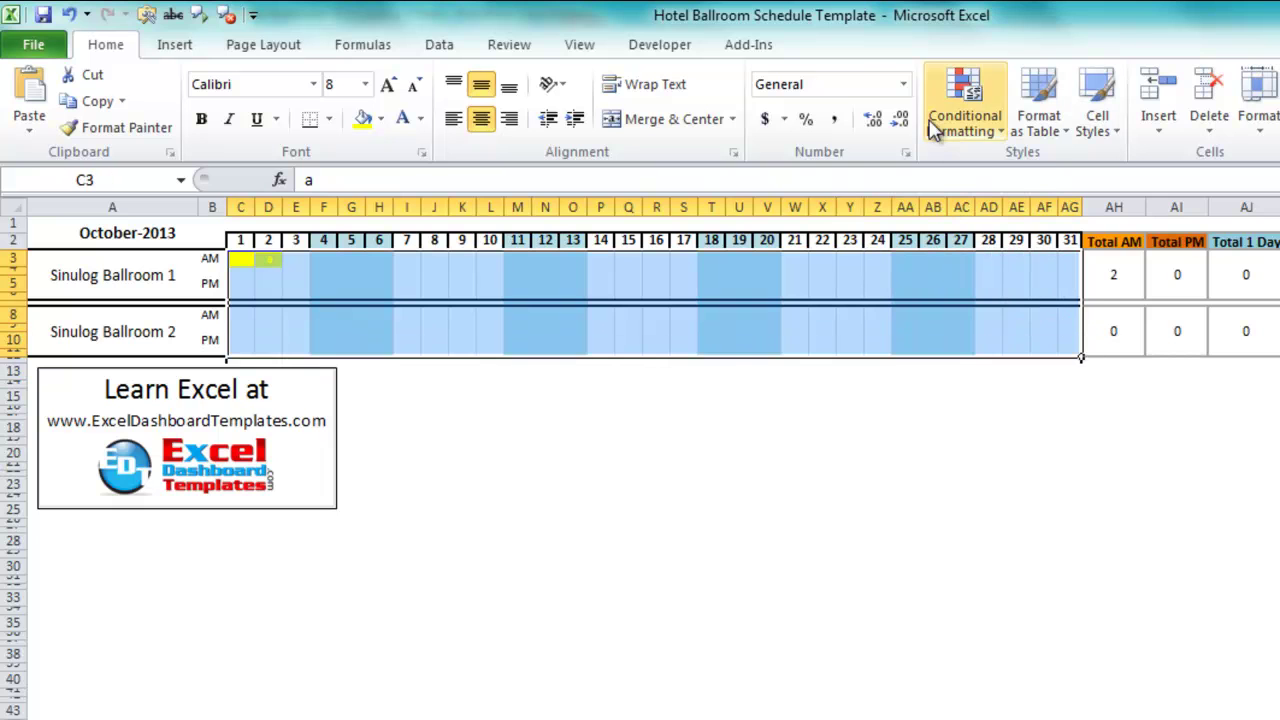
pyautogui.click(964, 100)
pyautogui.click(940, 431)
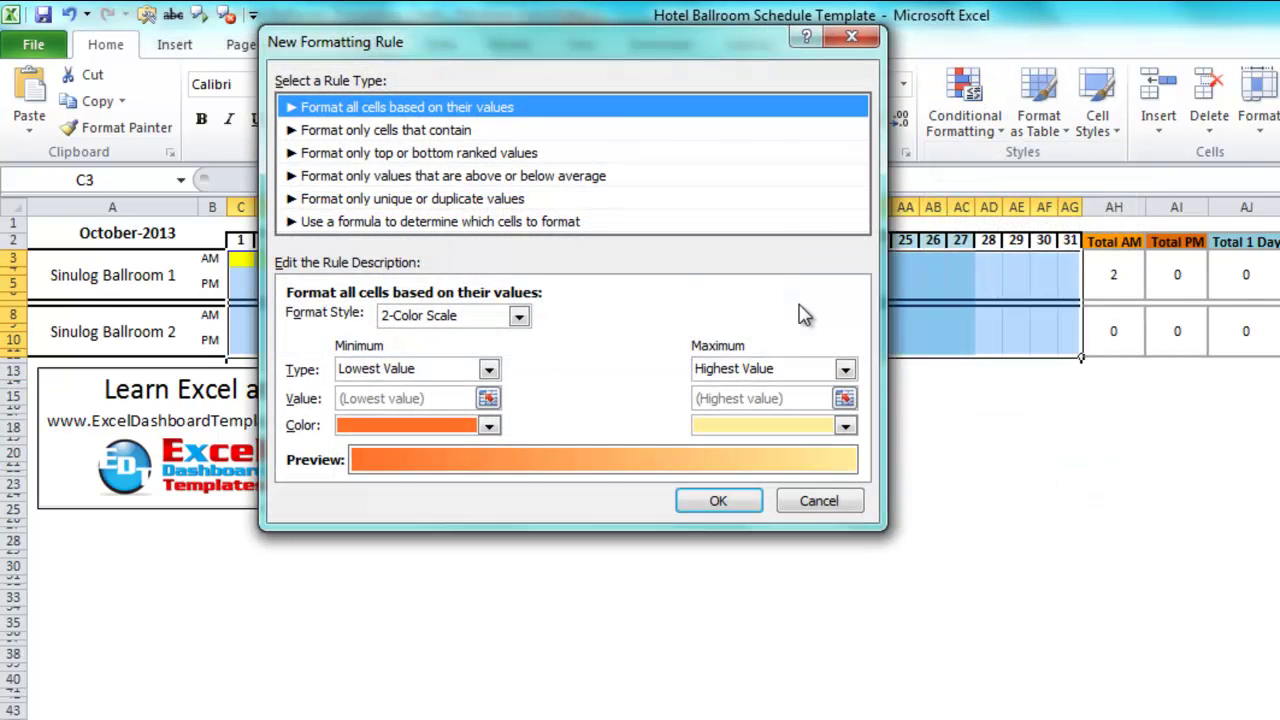
pyautogui.click(536, 232)
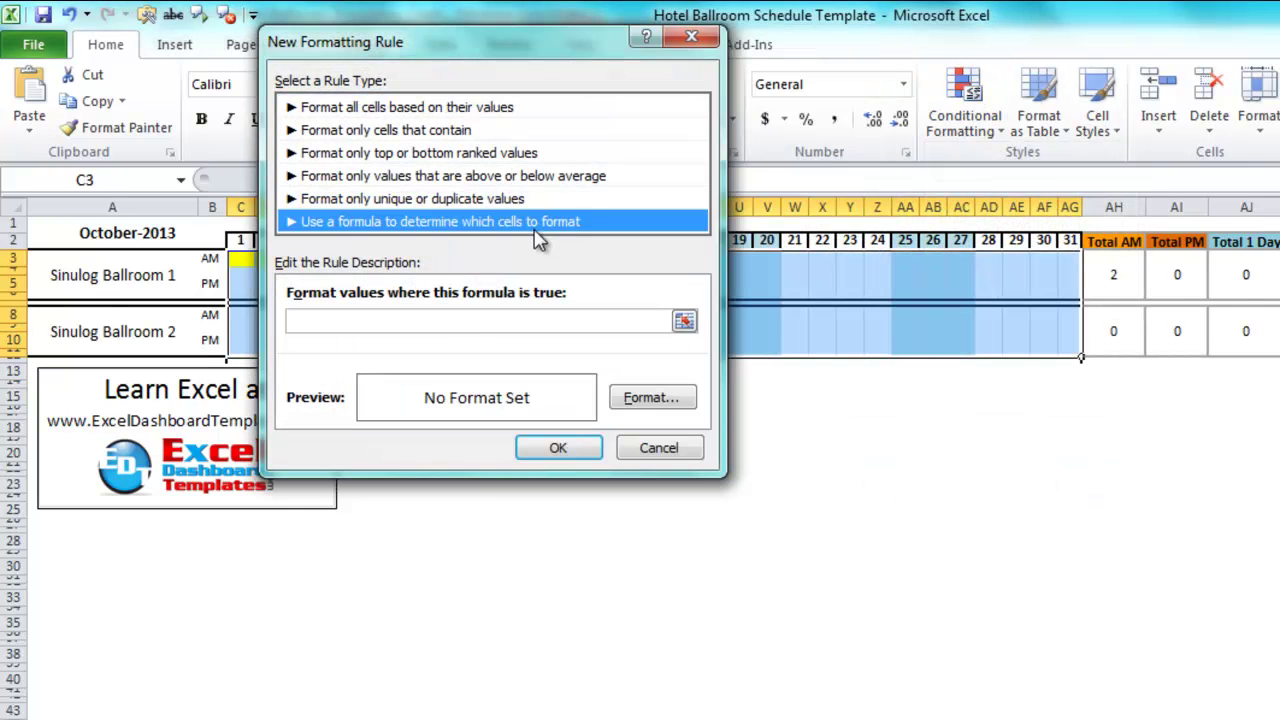
pyautogui.click(483, 322)
pyautogui.write('=COUNTIF(C3,"a*")')
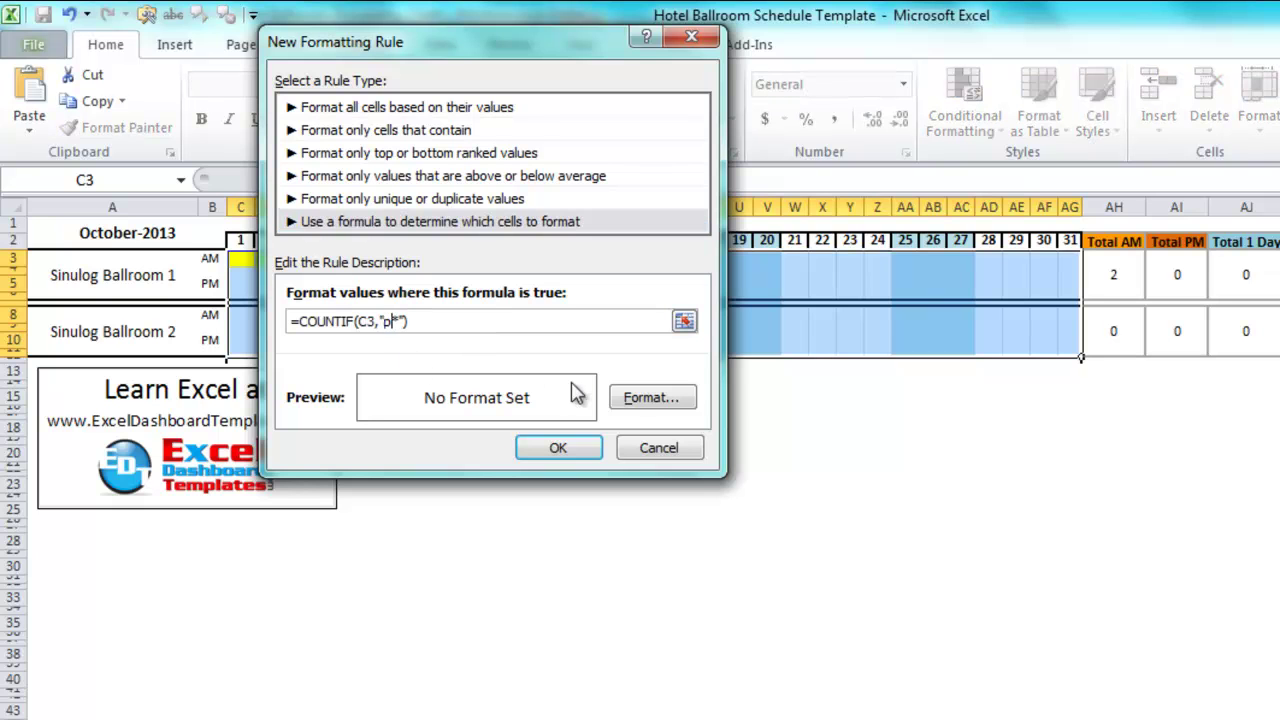
# Give the PM rule a dark orange fill and the recently used orange font color, and apply it
pyautogui.click(600, 398)
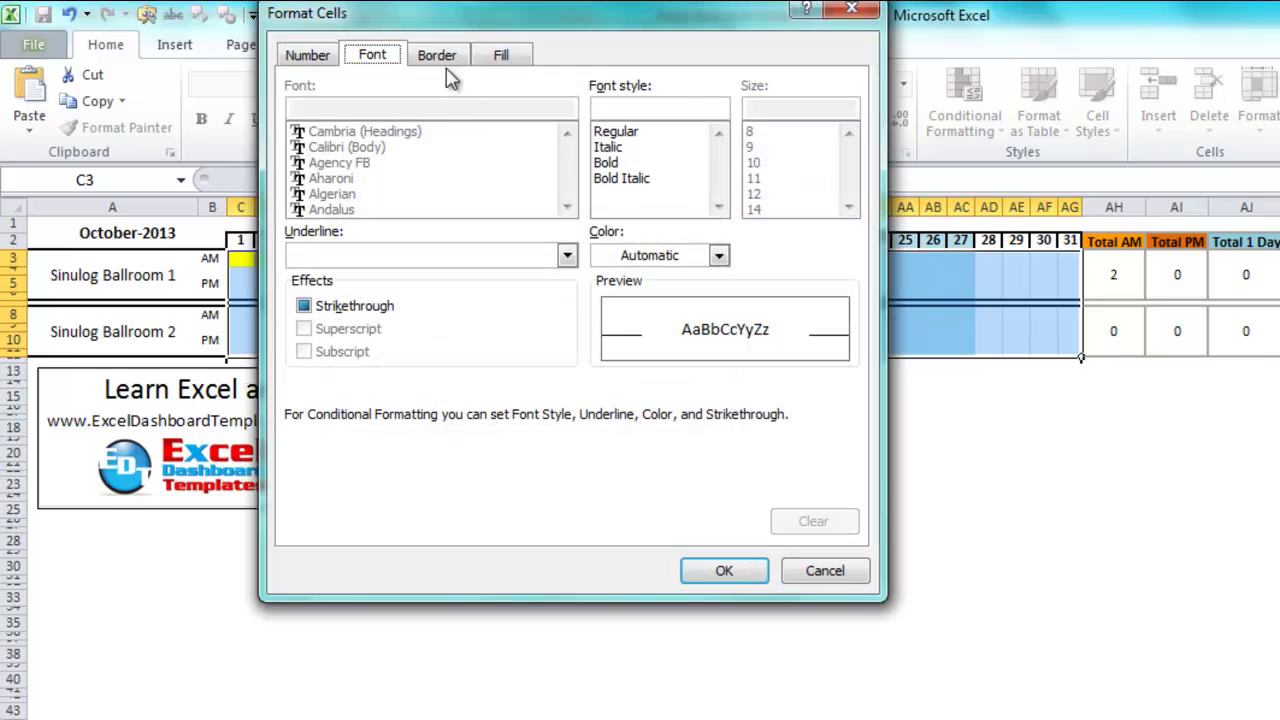
pyautogui.click(501, 55)
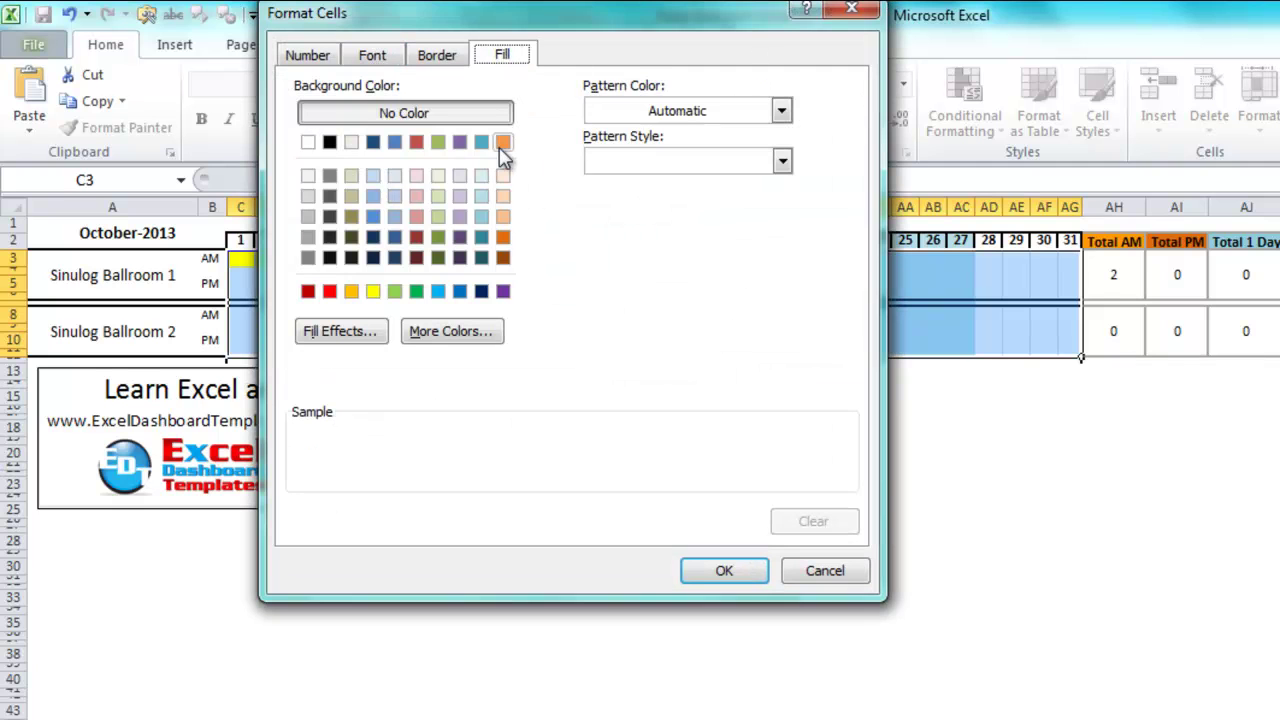
pyautogui.click(502, 237)
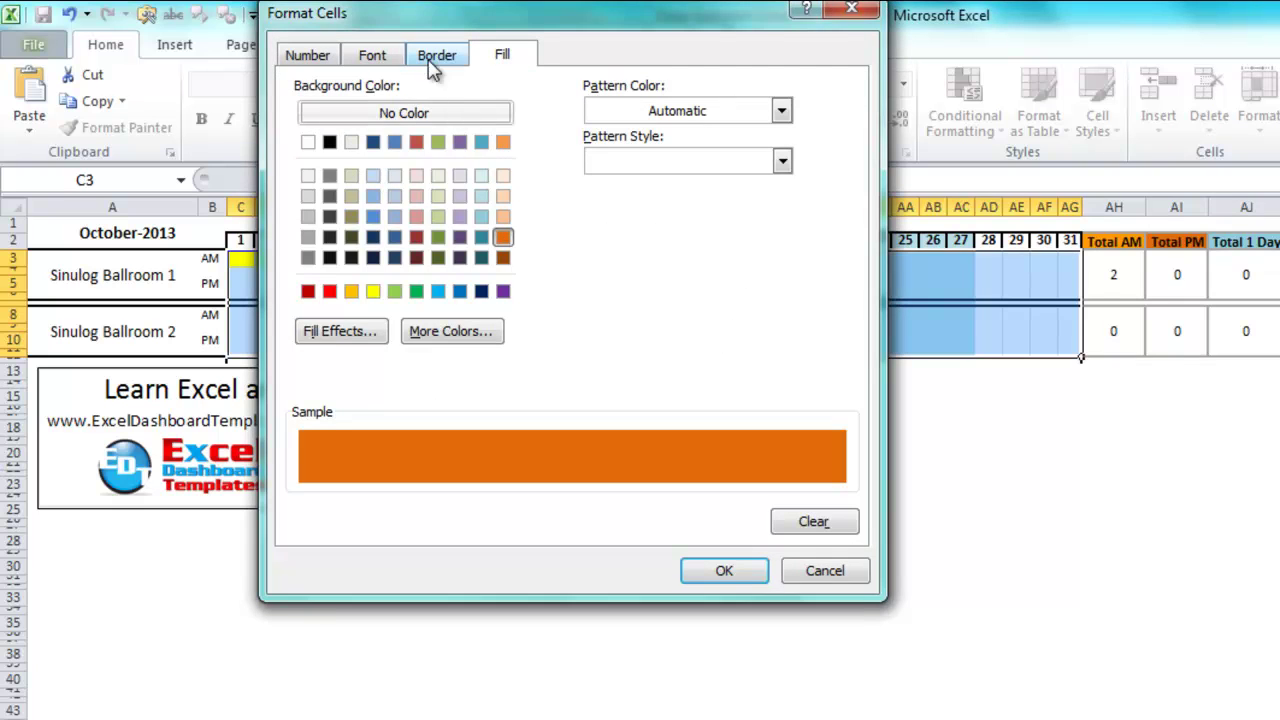
pyautogui.click(380, 58)
pyautogui.click(718, 255)
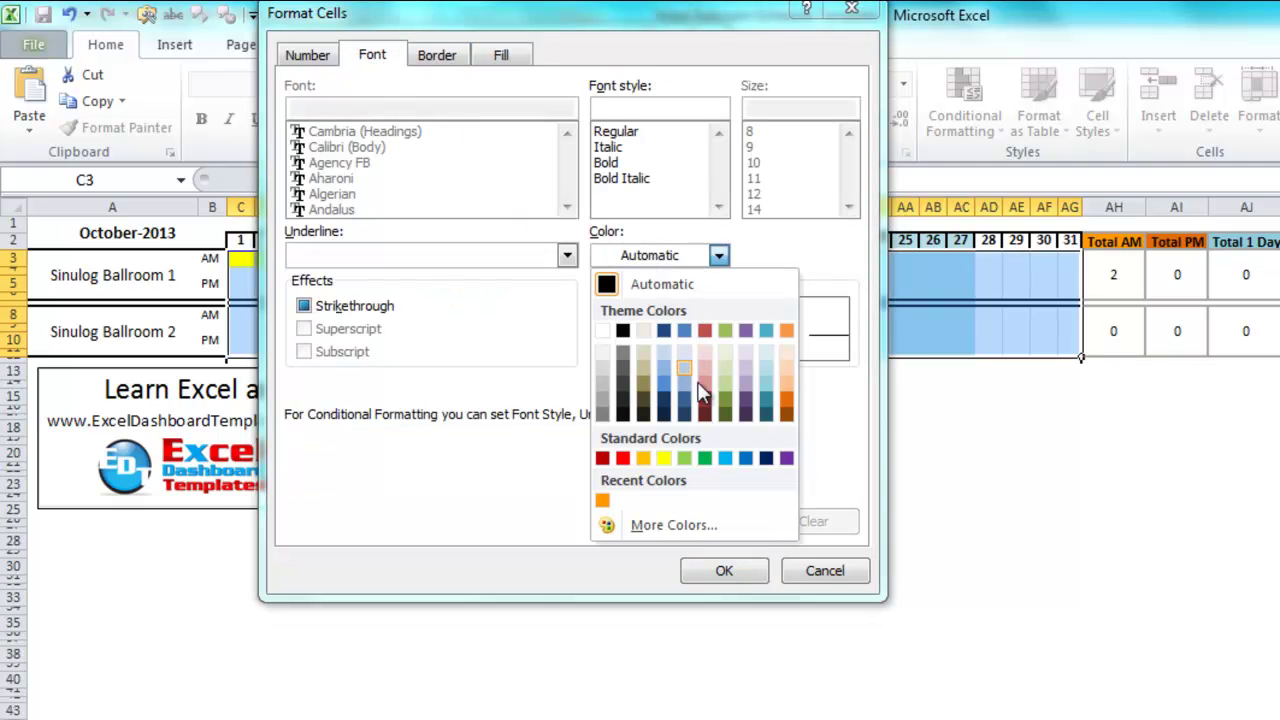
pyautogui.click(603, 500)
pyautogui.click(713, 570)
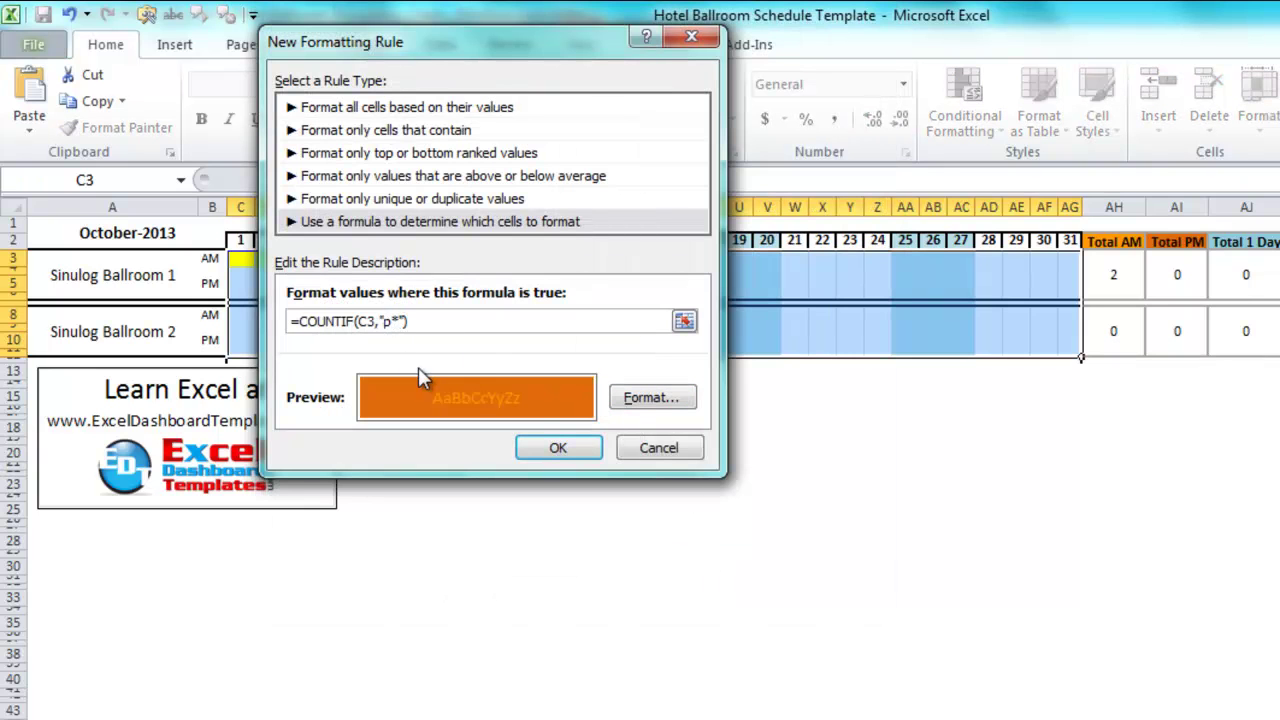
pyautogui.click(575, 449)
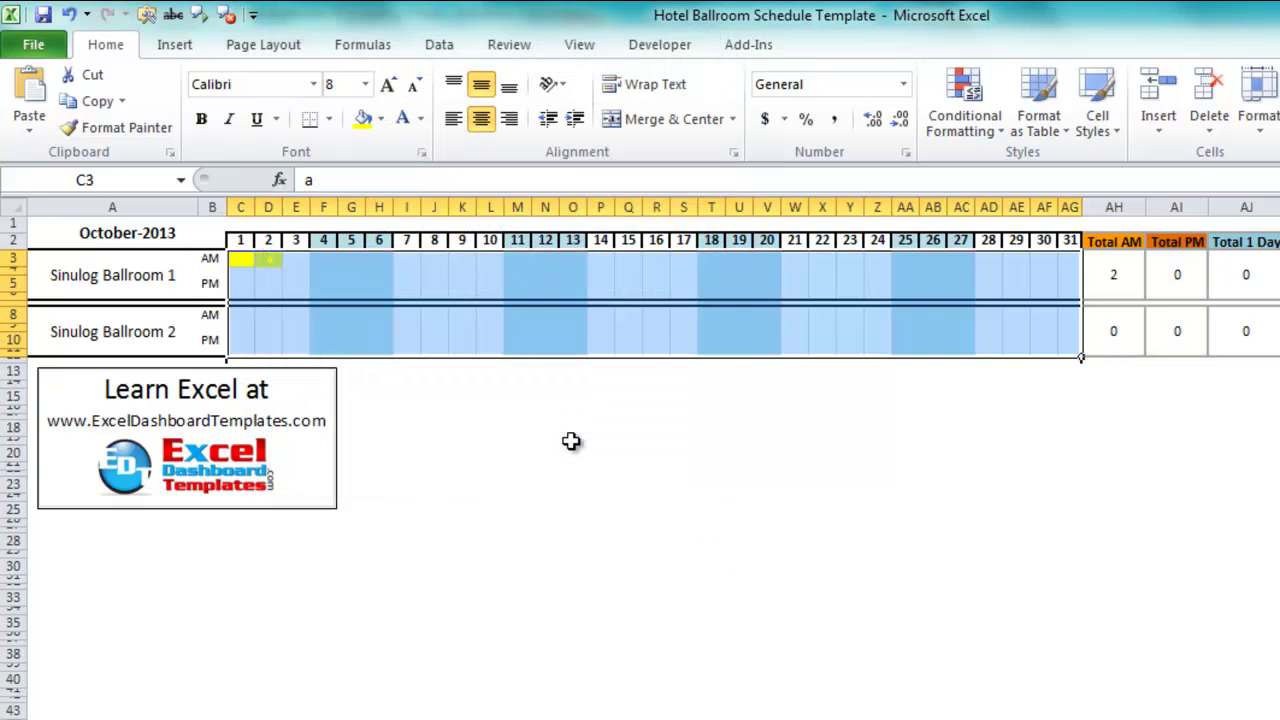
# Enter p in the PM cells of Sinulog Ballroom 1 for days 1 and 2, C5 and D5
pyautogui.click(266, 283)
pyautogui.press('Left')
pyautogui.write('p')
pyautogui.click(262, 286)
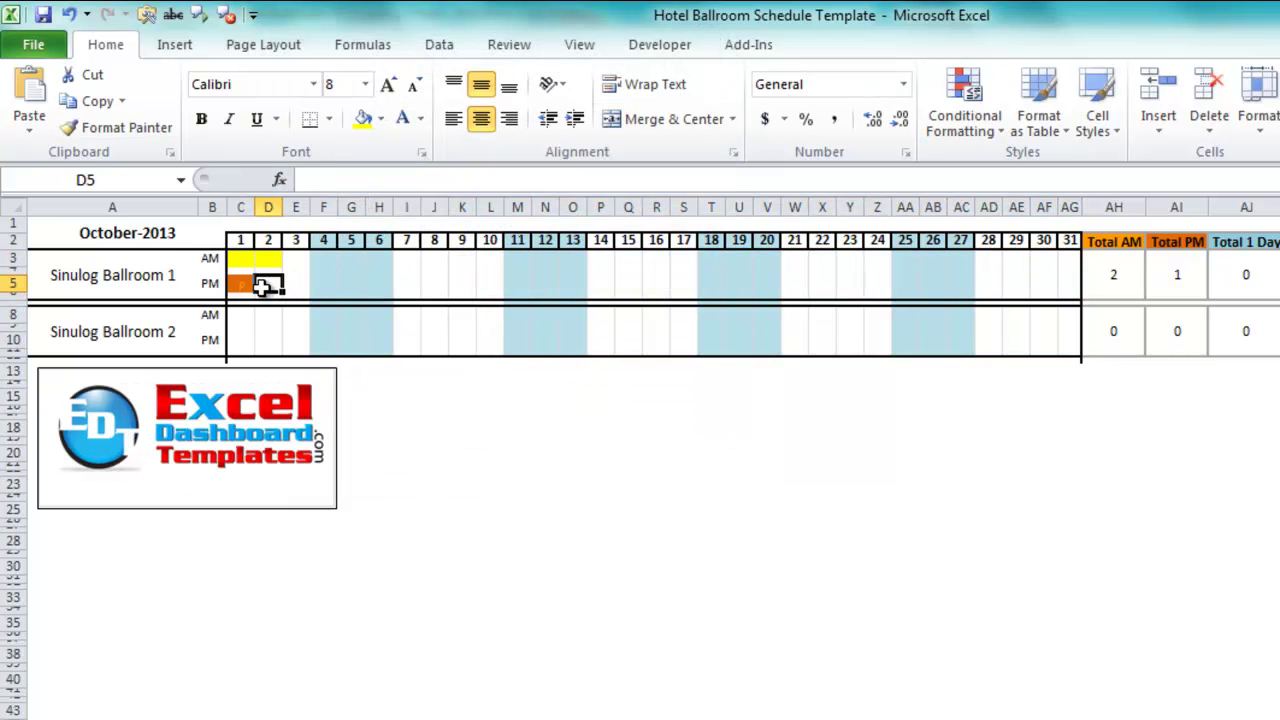
pyautogui.write('p')
pyautogui.press('Tab')
pyautogui.click(351, 372)
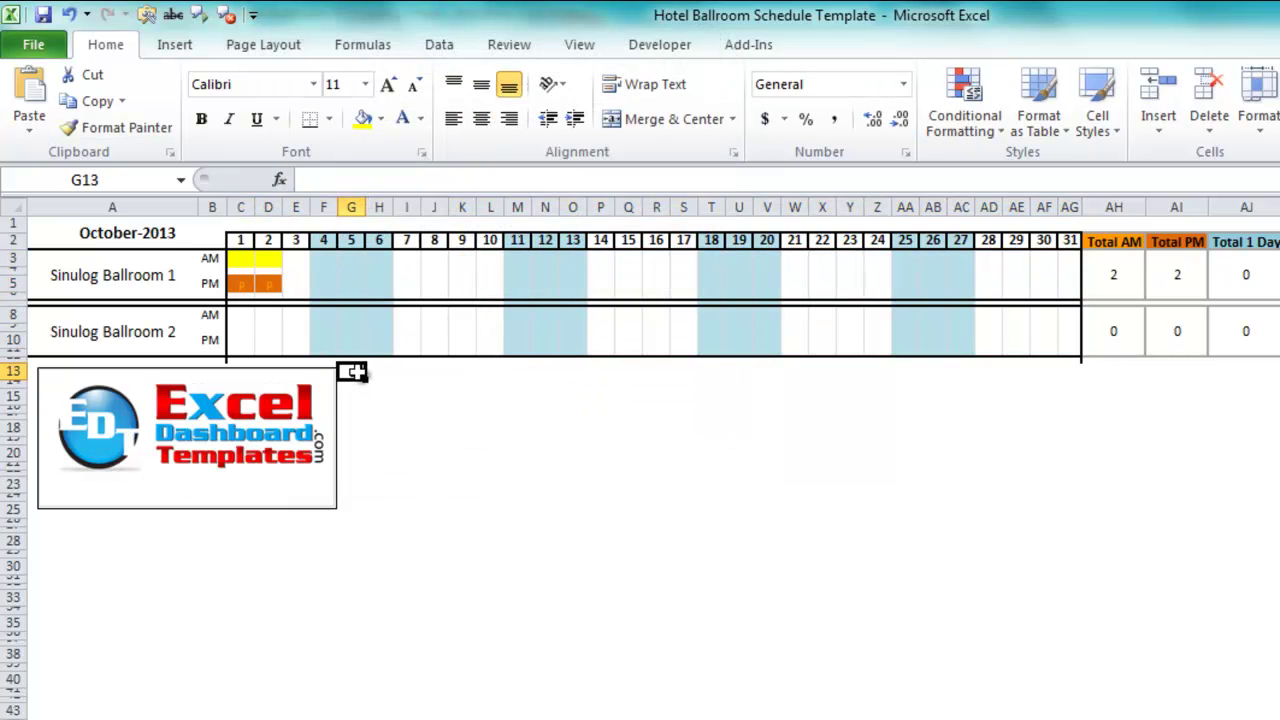
pyautogui.click(249, 284)
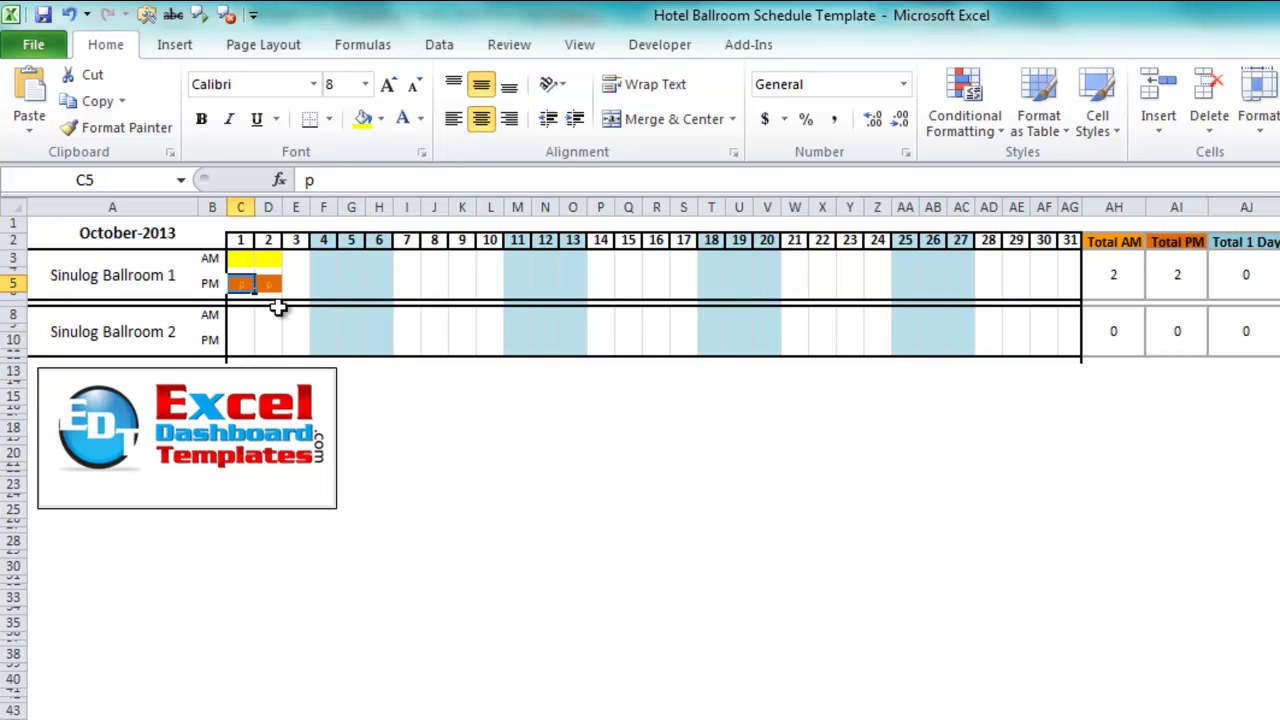
# Start another formula-based formatting rule for the booking grid C3:AG11 with the formula =COUNTIF(C3,"w*")
pyautogui.moveTo(240, 262); pyautogui.dragTo(1066, 357)
pyautogui.click(968, 118)
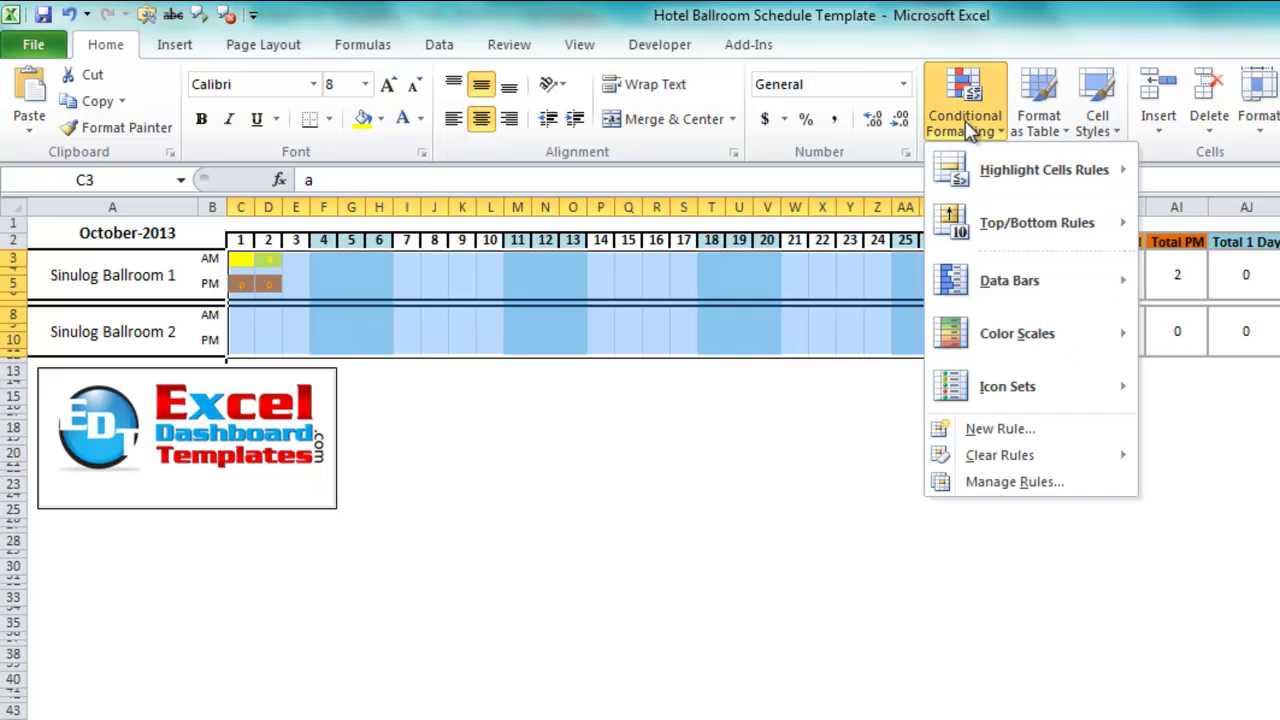
pyautogui.click(965, 430)
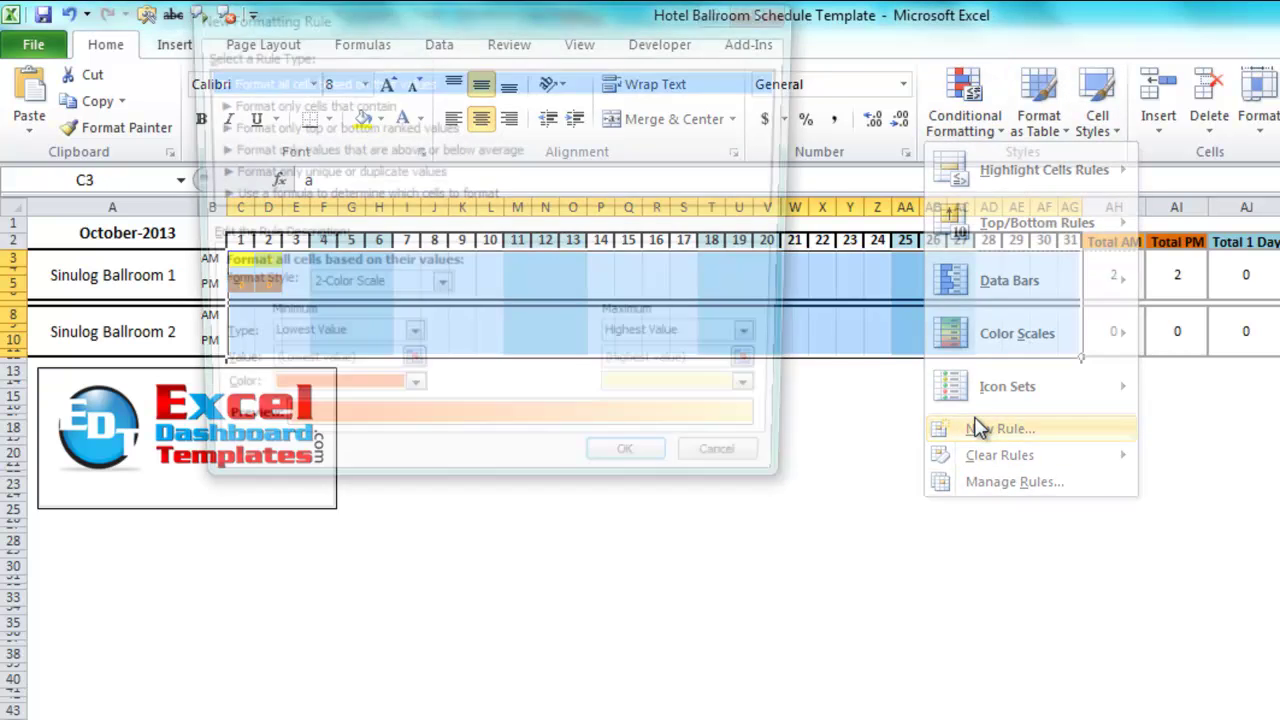
pyautogui.click(420, 198)
pyautogui.click(403, 293)
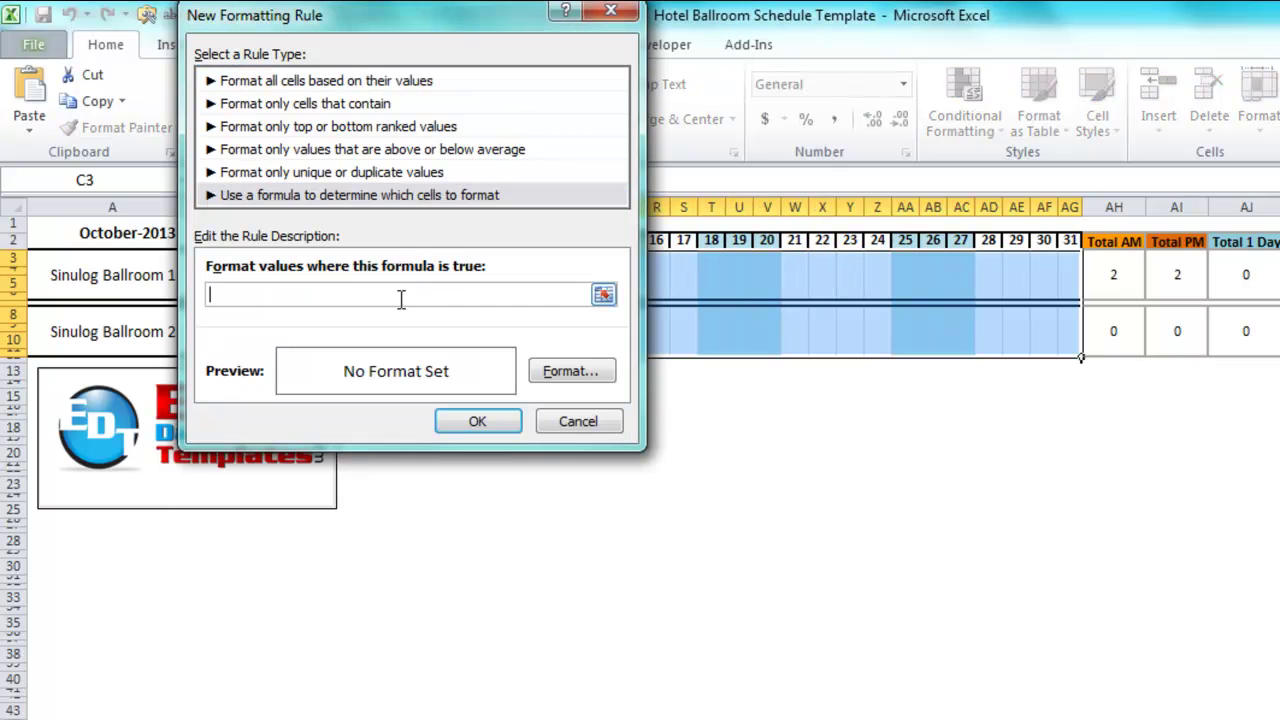
pyautogui.write('=COUNTIF(C3,"a*")')
pyautogui.press('Left')
pyautogui.press('Left')
pyautogui.press('Left')
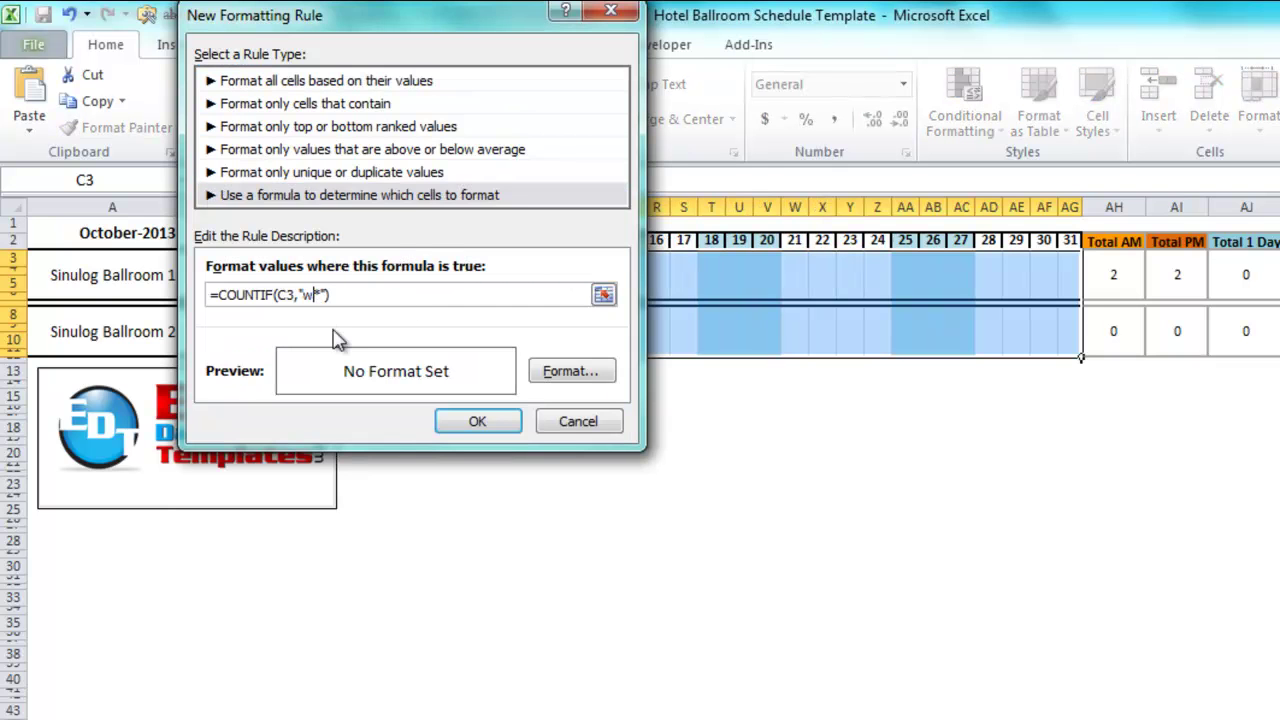
# Give the whole-day rule the same theme blue for both font and fill, and apply it
pyautogui.click(575, 371)
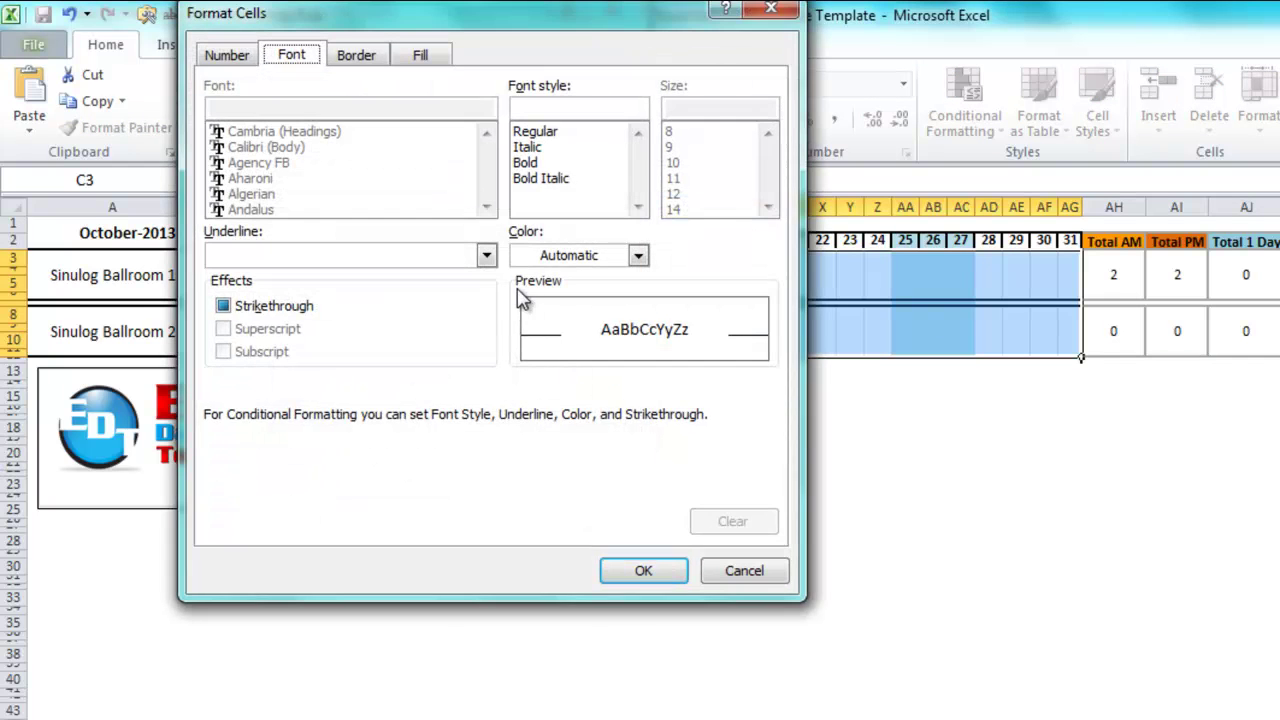
pyautogui.click(580, 256)
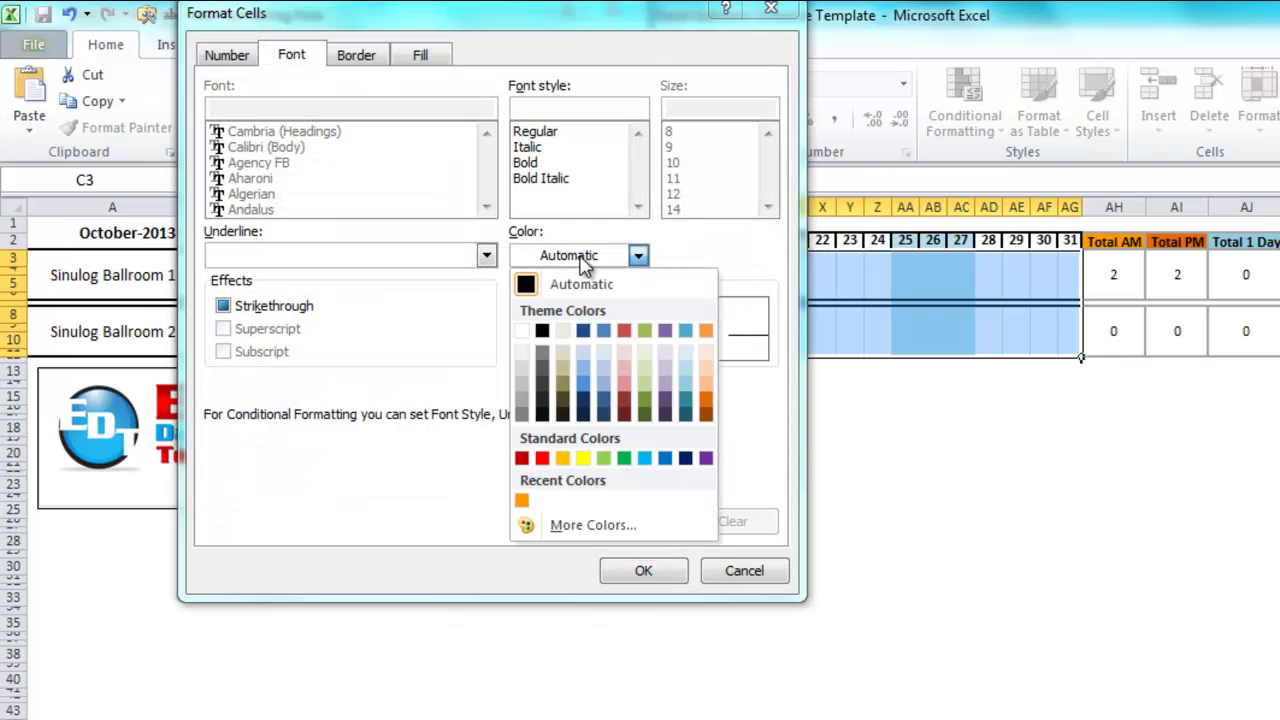
pyautogui.click(600, 335)
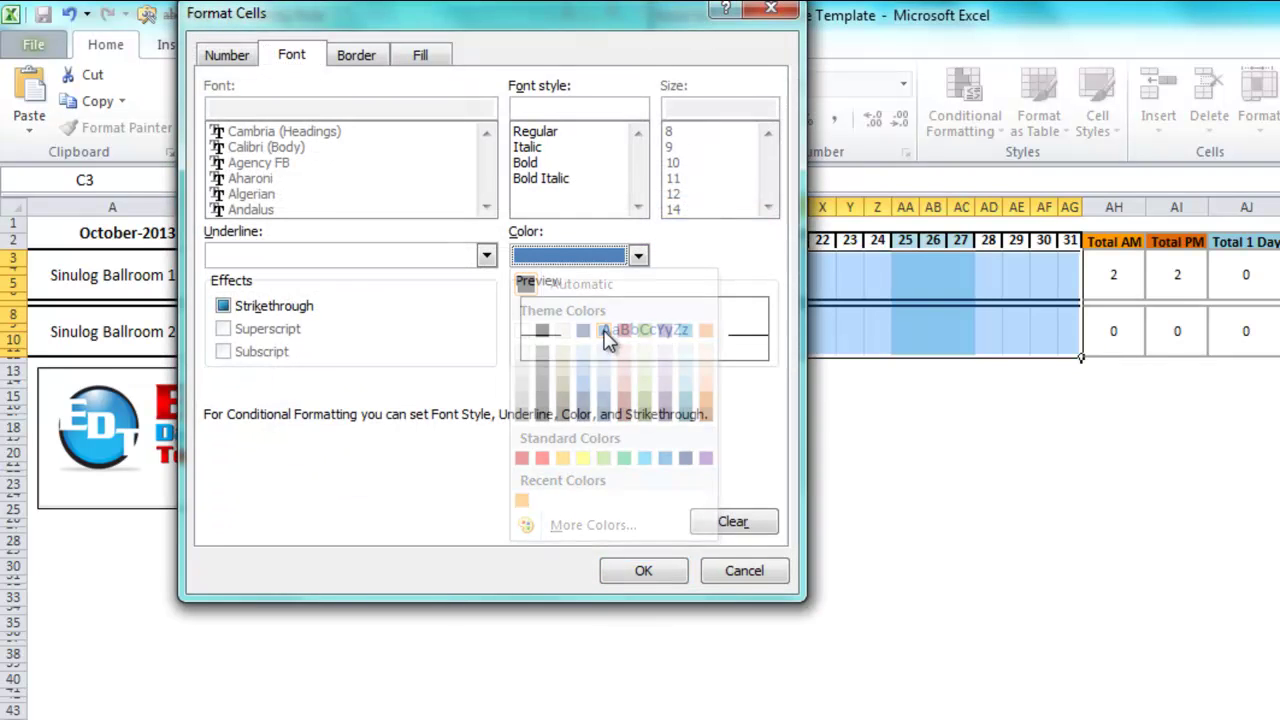
pyautogui.click(428, 54)
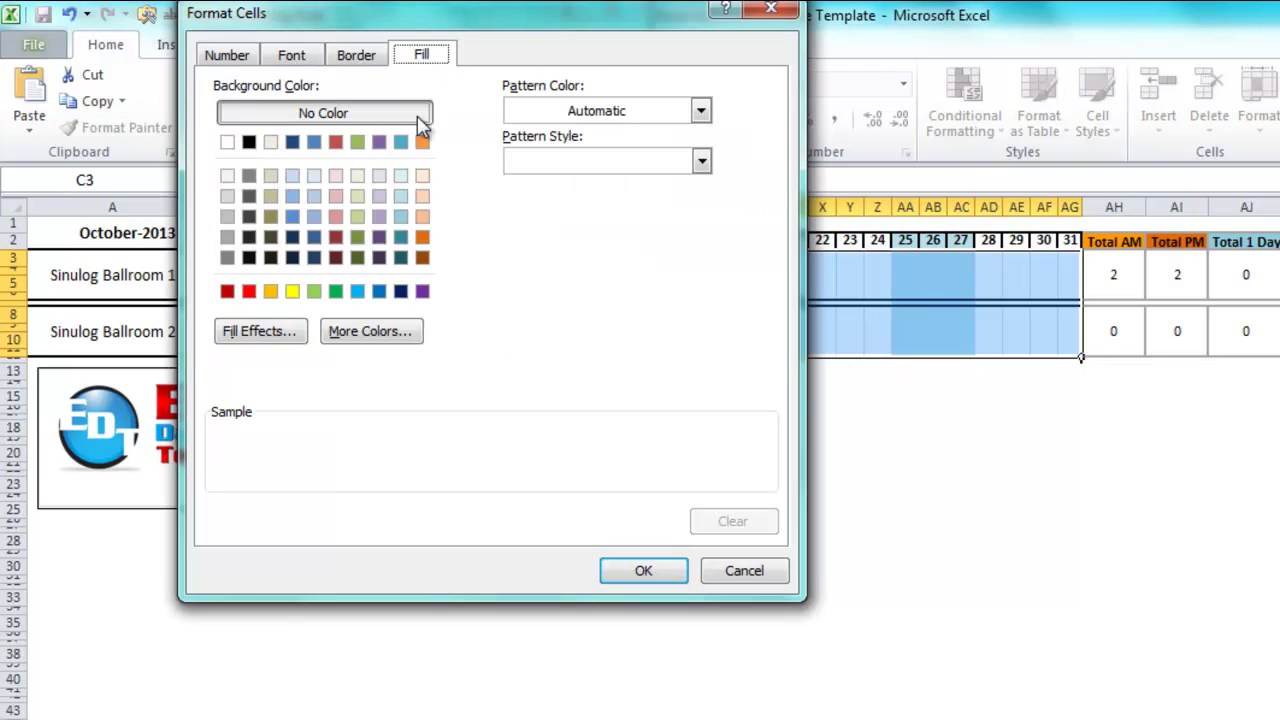
pyautogui.click(314, 143)
pyautogui.click(643, 571)
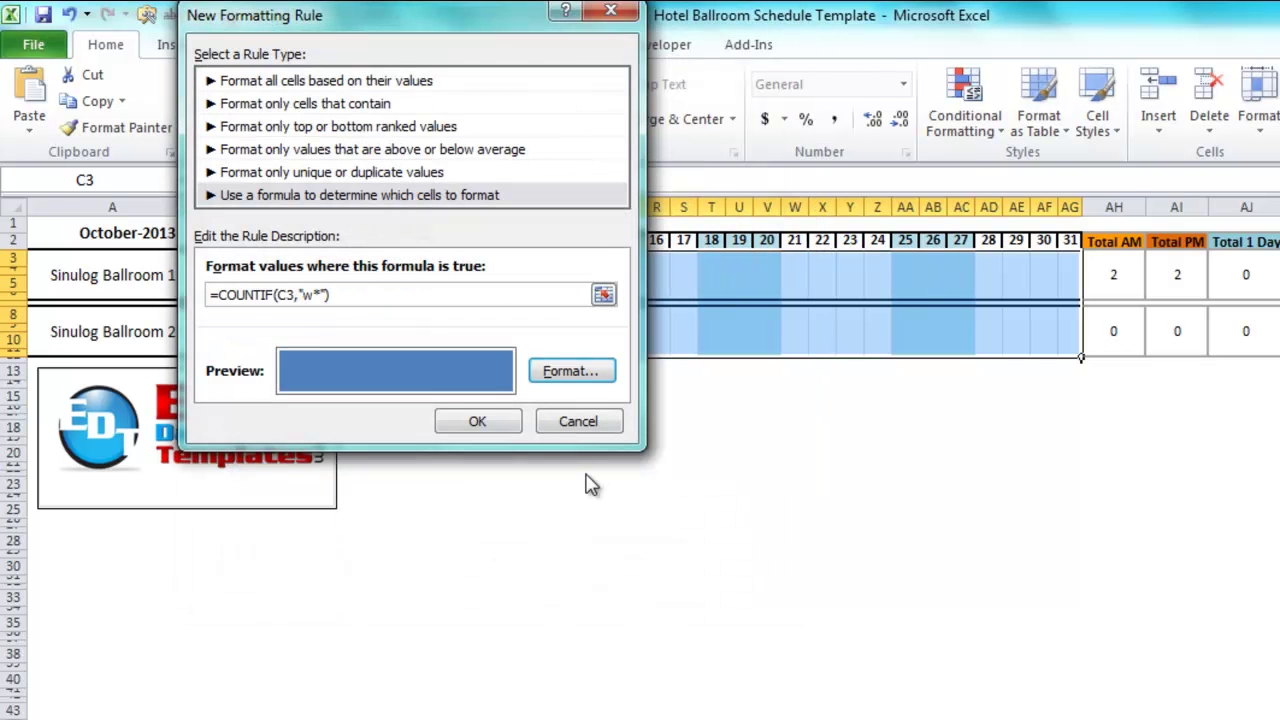
pyautogui.click(500, 419)
# Enter w in the AM and PM cells of Sinulog Ballroom 1 for day 3, E3 and E5
pyautogui.click(322, 292)
pyautogui.click(305, 260)
pyautogui.write('w')
pyautogui.press('Return')
pyautogui.write('w')
pyautogui.click(322, 294)
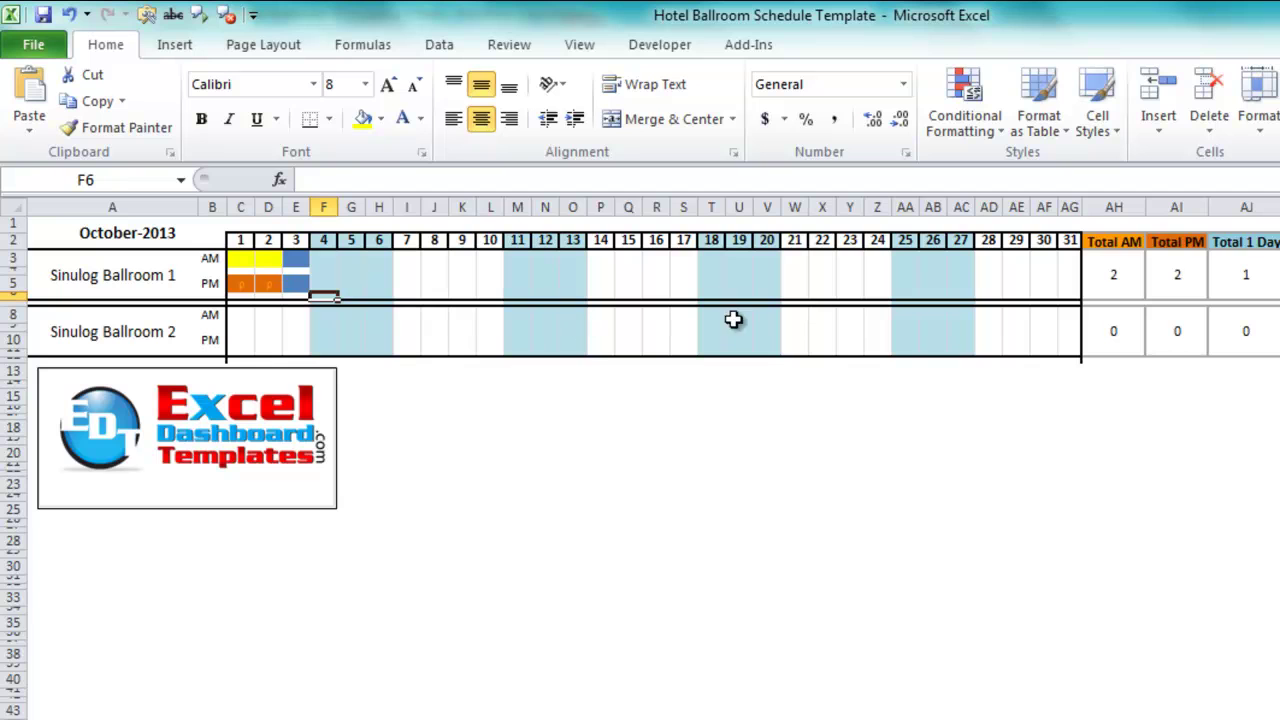
# Examine the Total AM formula for Sinulog Ballroom 1 in AH3, including its counted range and criterion
pyautogui.click(1118, 272)
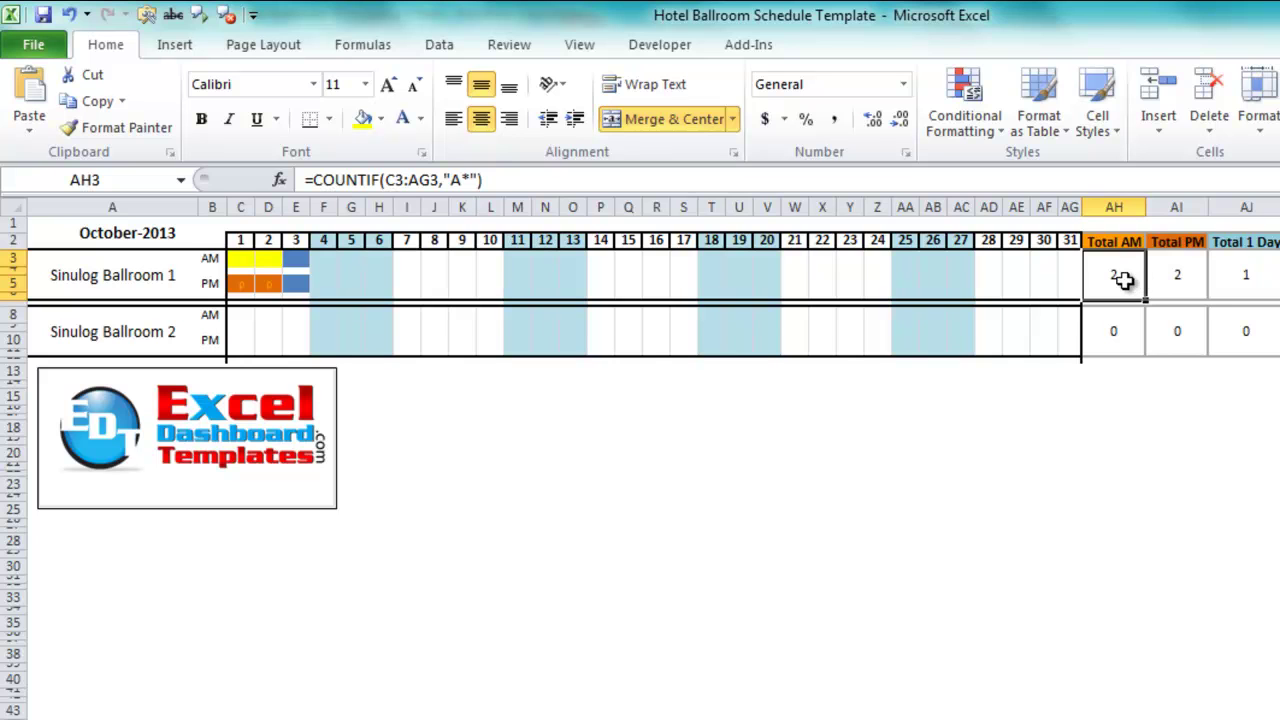
pyautogui.click(548, 184)
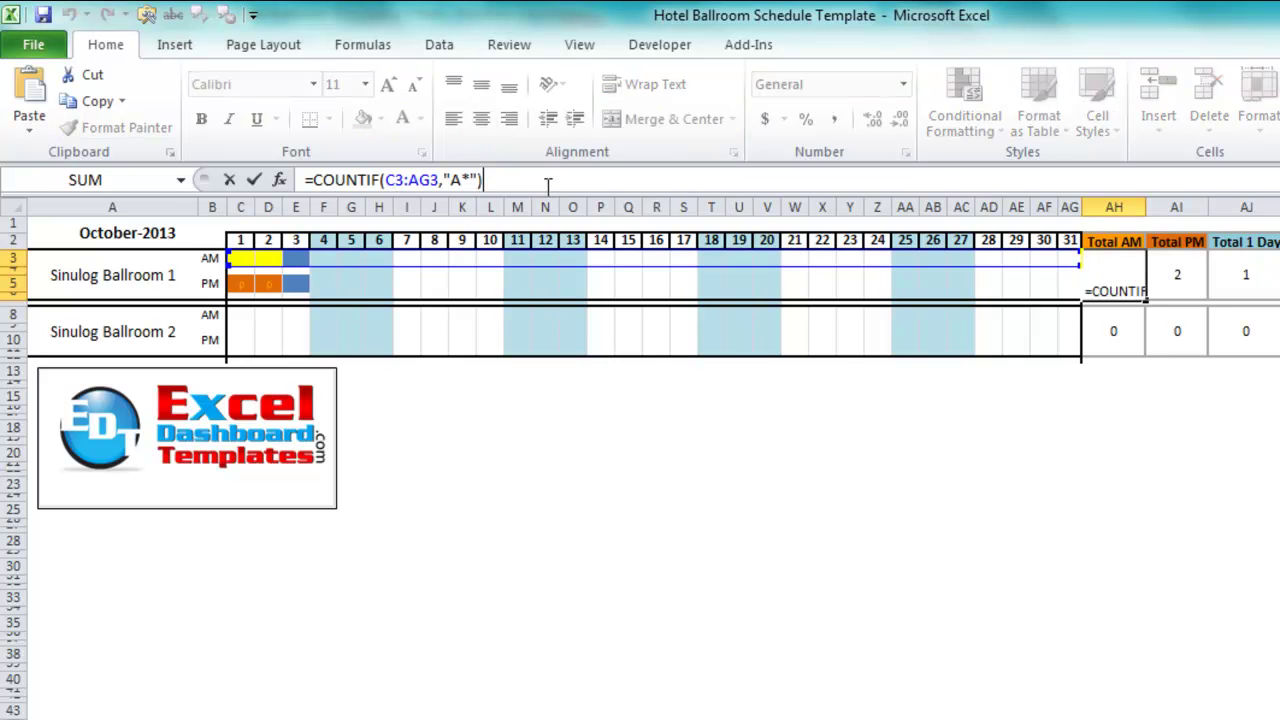
pyautogui.moveTo(315, 180); pyautogui.dragTo(503, 180)
pyautogui.click(405, 180)
pyautogui.click(521, 182)
pyautogui.hotkey('ctrl', 'Return')
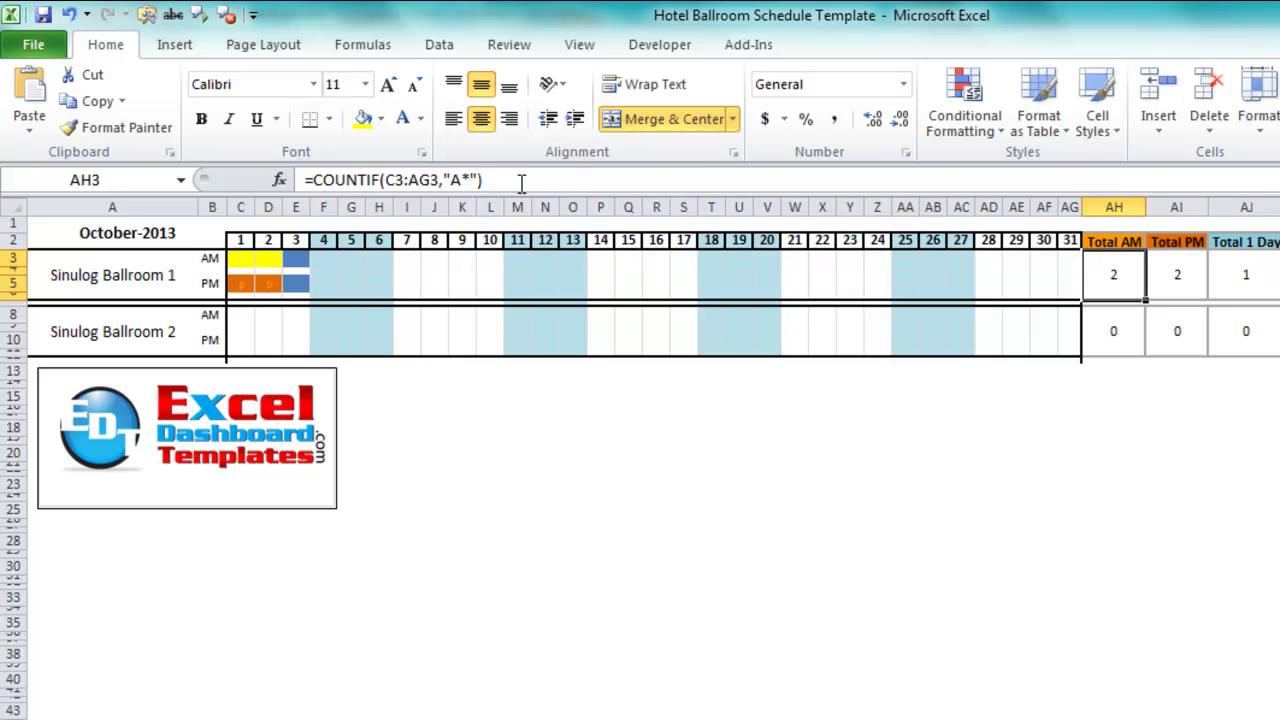
# Enter a in the AM cells of Sinulog Ballroom 1 for days 31 and 30, AG3 and AF3, and return to the Total AM cell
pyautogui.press('Left')
pyautogui.press('Left')
pyautogui.press('Right')
pyautogui.write('a')
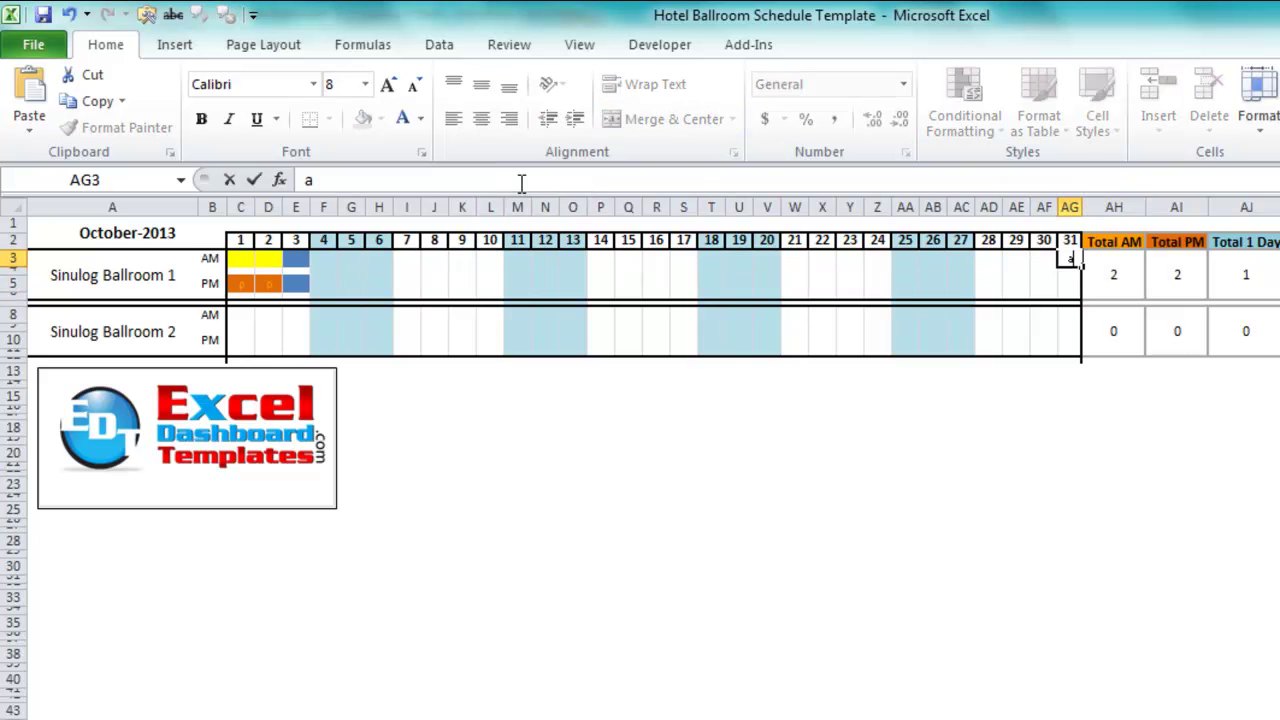
pyautogui.press('Return')
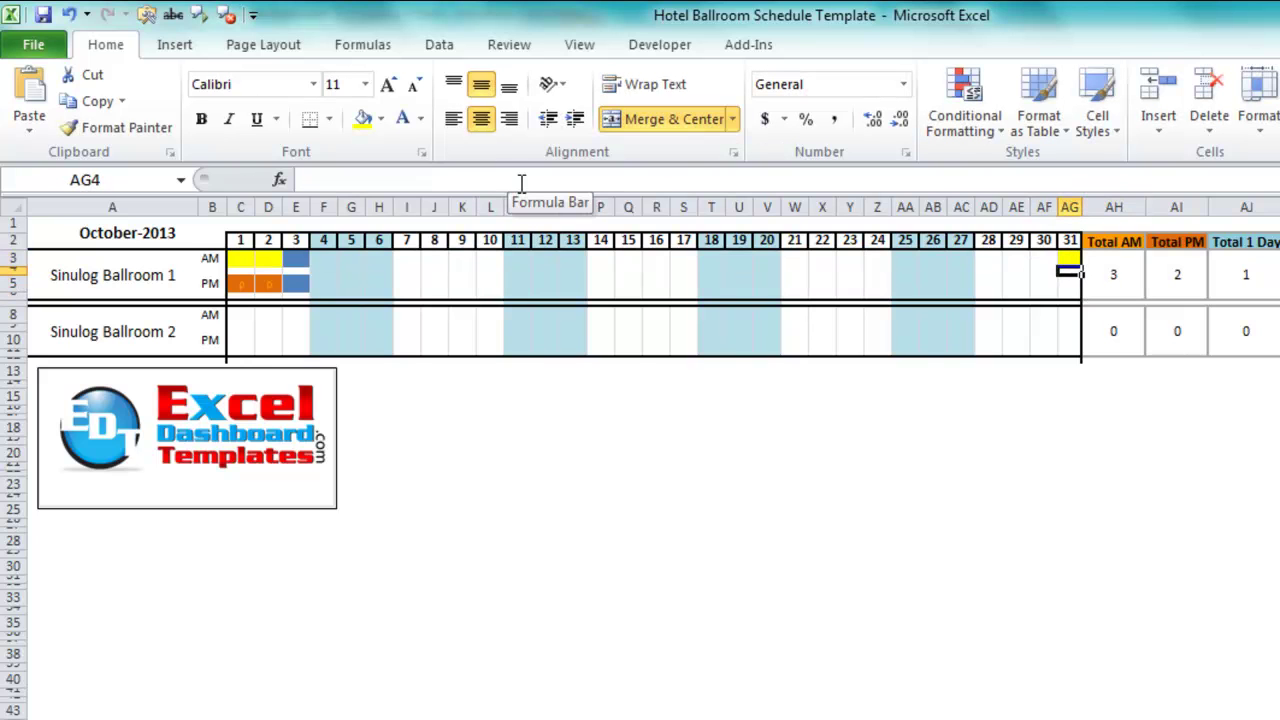
pyautogui.press('Up')
pyautogui.press('Left')
pyautogui.write('a')
pyautogui.press('Right')
pyautogui.press('Right')
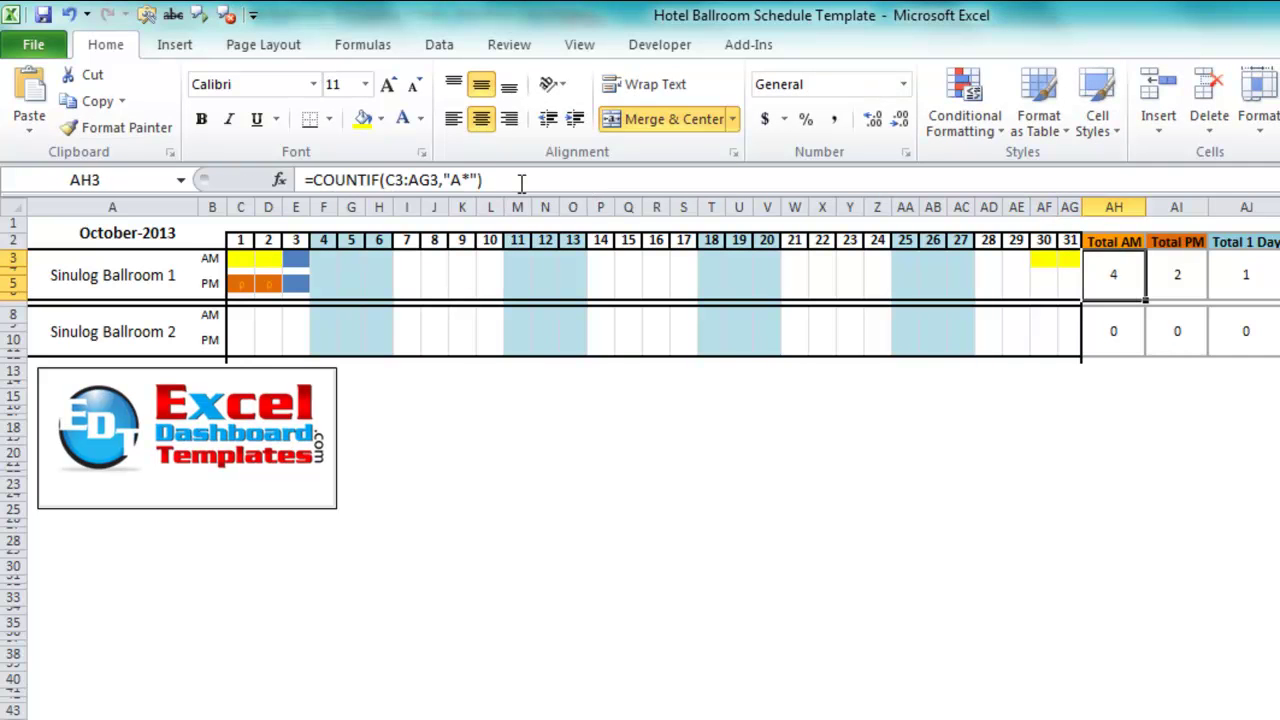